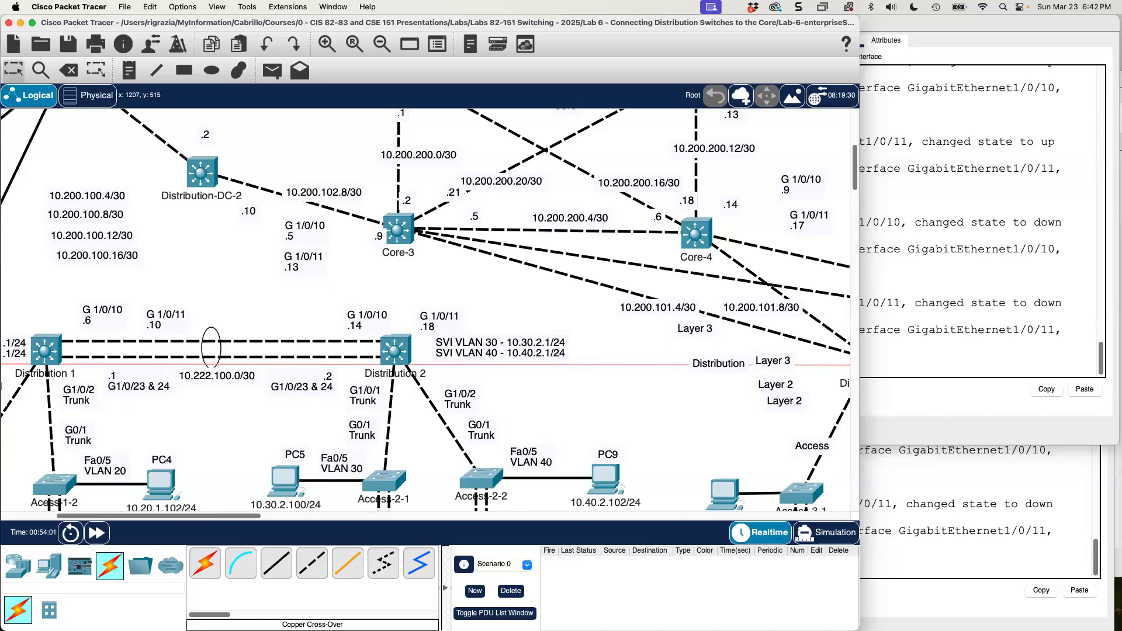
Switch to the Lab 6 document in Word and correct the 10.200.100.16/30 hosts in the binary subnet list to .17 and .18.
{"action": "left_click_drag", "start_coordinate": [934, 146], "coordinate": [540, 173]}
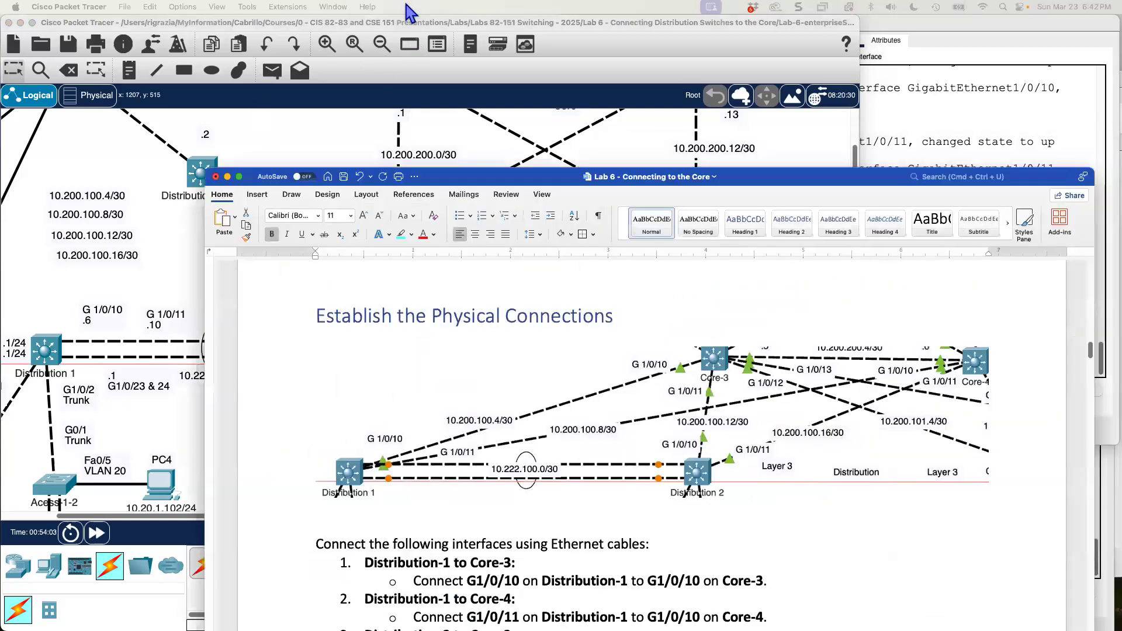
{"action": "left_click_drag", "start_coordinate": [411, 13], "coordinate": [406, 20]}
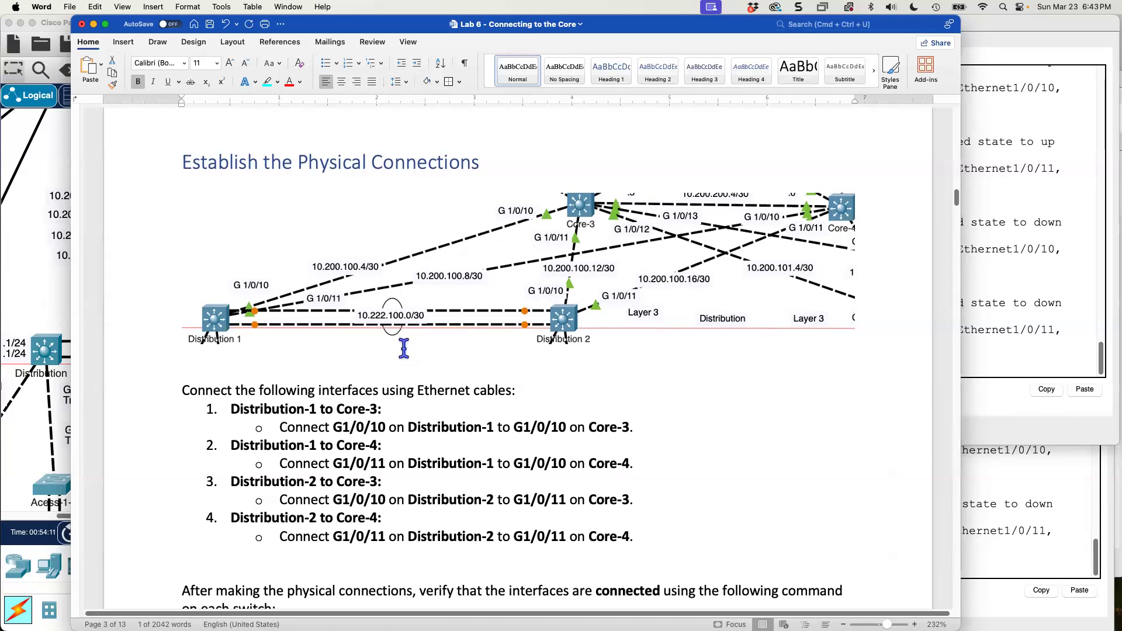
{"action": "scroll", "coordinate": [406, 346], "scroll_direction": "down", "scroll_amount": 5}
{"action": "scroll", "coordinate": [404, 348], "scroll_direction": "down", "scroll_amount": 15}
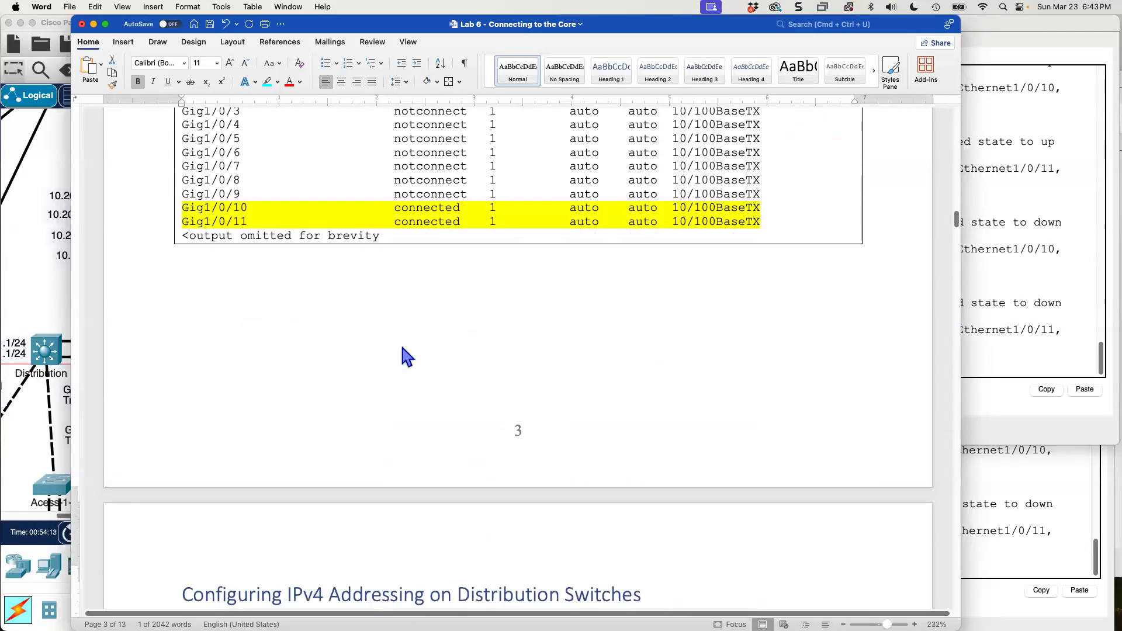
{"action": "scroll", "coordinate": [403, 345], "scroll_direction": "down", "scroll_amount": 4}
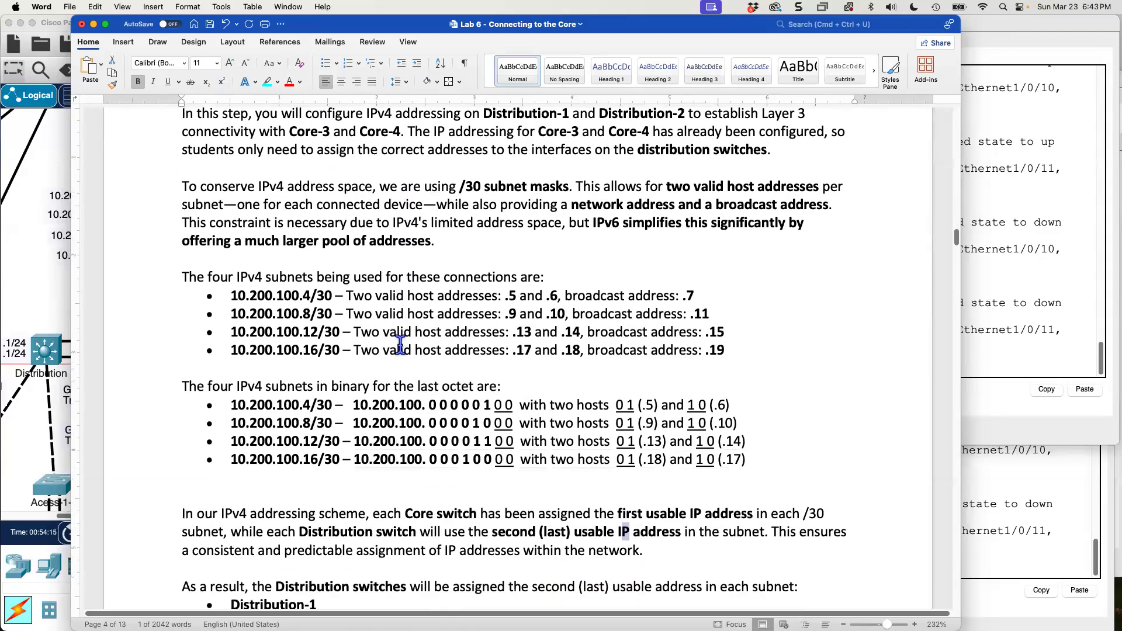
{"action": "scroll", "coordinate": [395, 338], "scroll_direction": "down", "scroll_amount": 1}
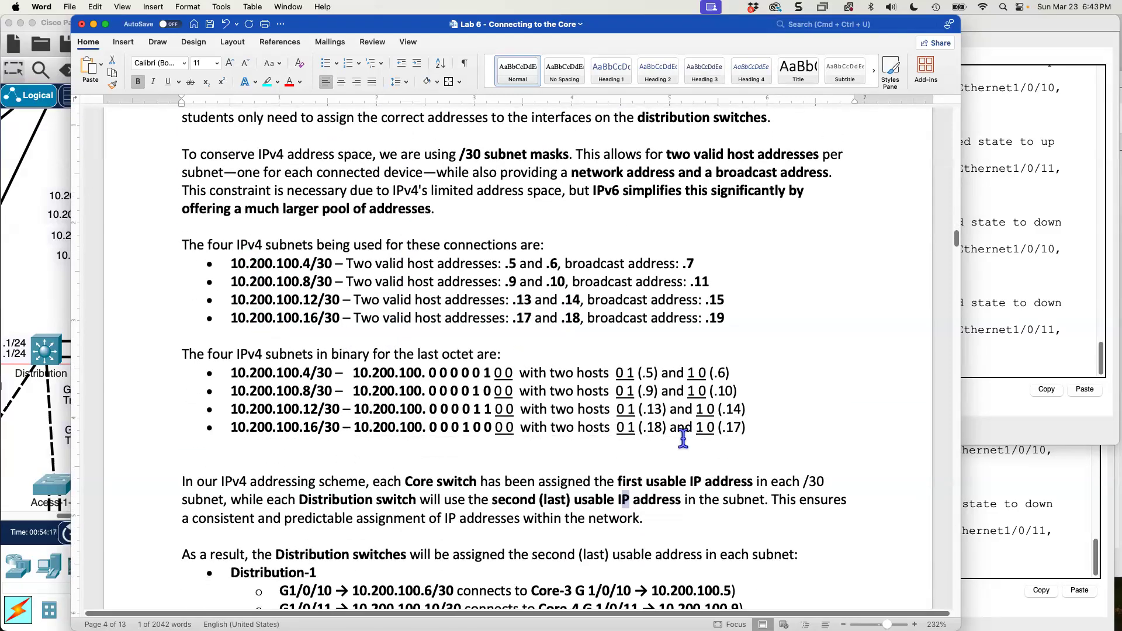
{"action": "left_click", "coordinate": [660, 422]}
{"action": "key", "text": "BackSpace"}
{"action": "type", "text": "7"}
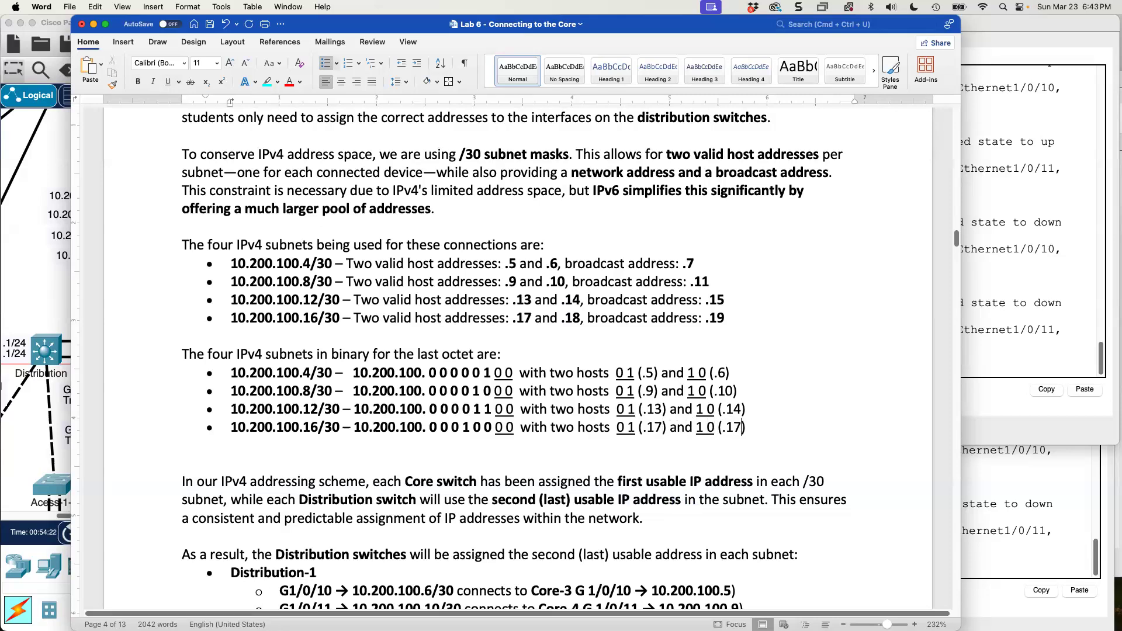
{"action": "left_click", "coordinate": [693, 506]}
Examine the 10.200.100.4/30 subnet: its valid host addresses and the network and host bits of its last octet.
{"action": "left_click_drag", "start_coordinate": [250, 263], "coordinate": [337, 264]}
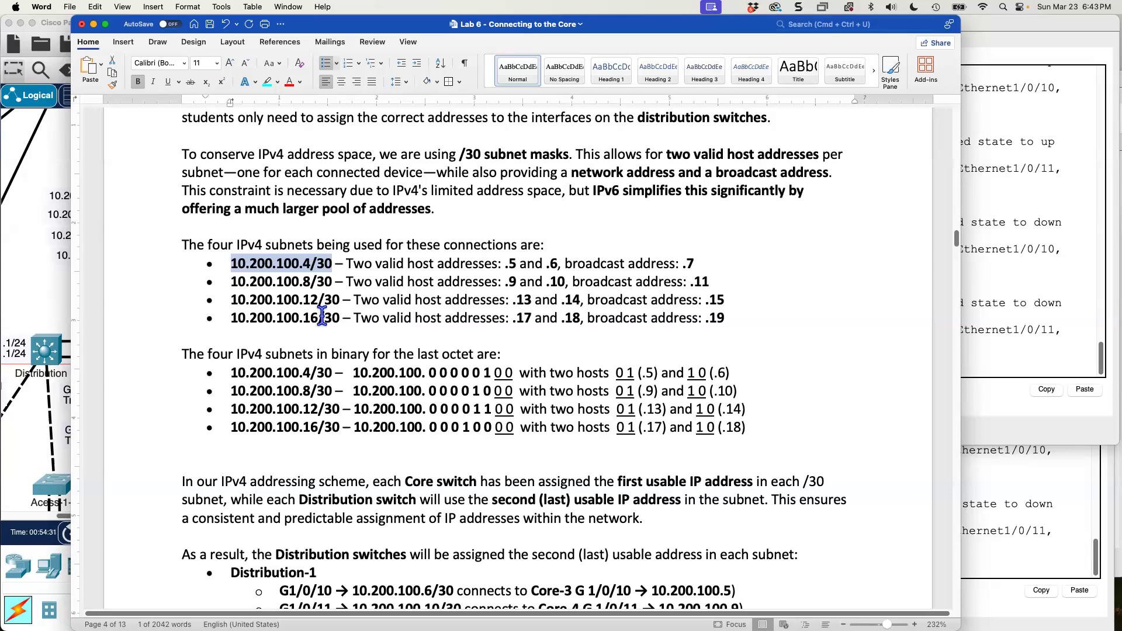
{"action": "left_click", "coordinate": [391, 259]}
{"action": "left_click_drag", "start_coordinate": [348, 264], "coordinate": [497, 263]}
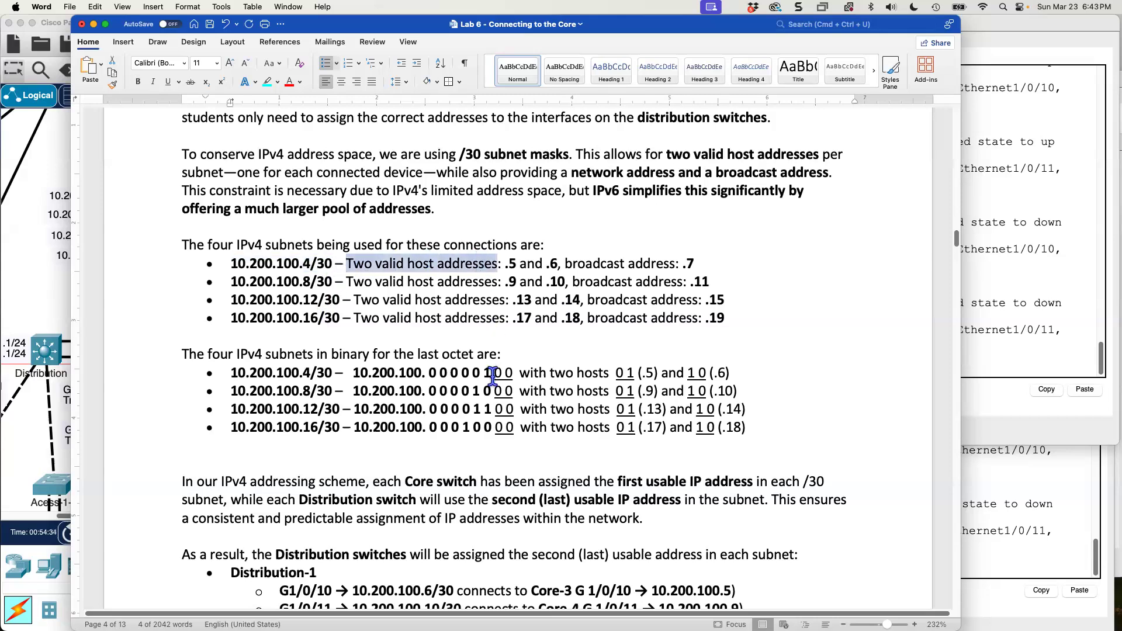
{"action": "left_click", "coordinate": [398, 319]}
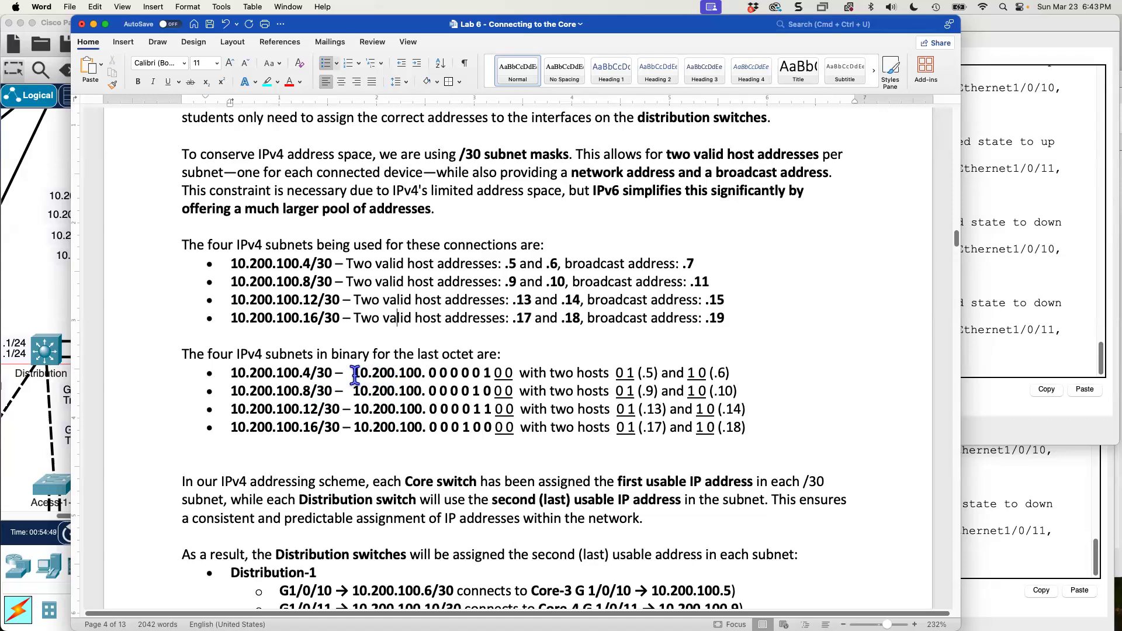
{"action": "left_click_drag", "start_coordinate": [429, 375], "coordinate": [518, 373]}
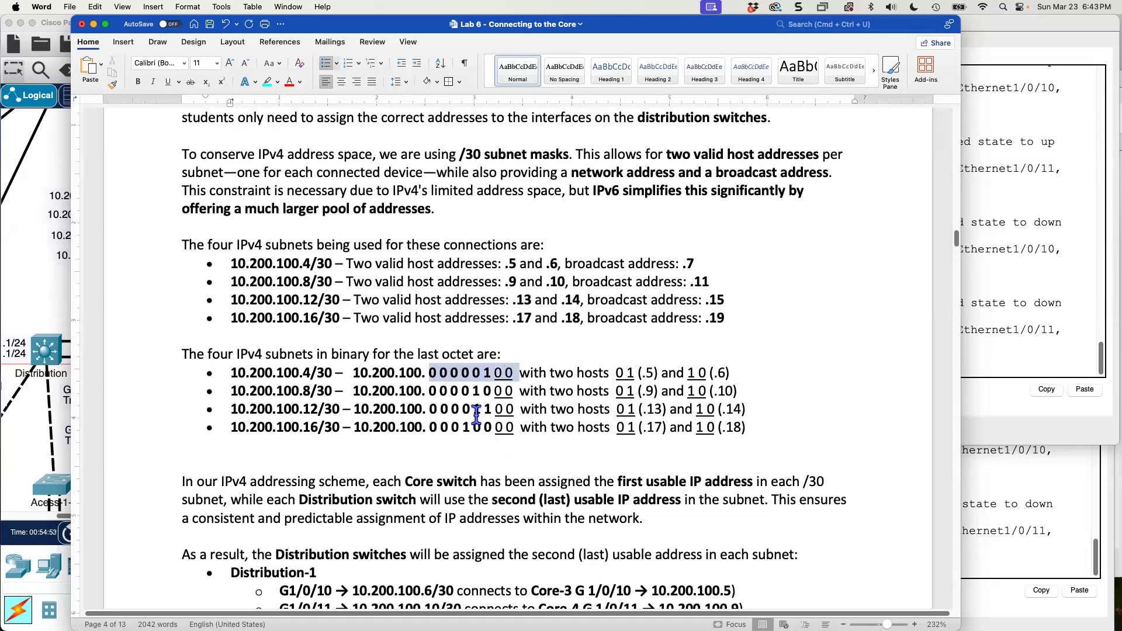
{"action": "left_click", "coordinate": [493, 391]}
{"action": "left_click_drag", "start_coordinate": [493, 373], "coordinate": [353, 374]}
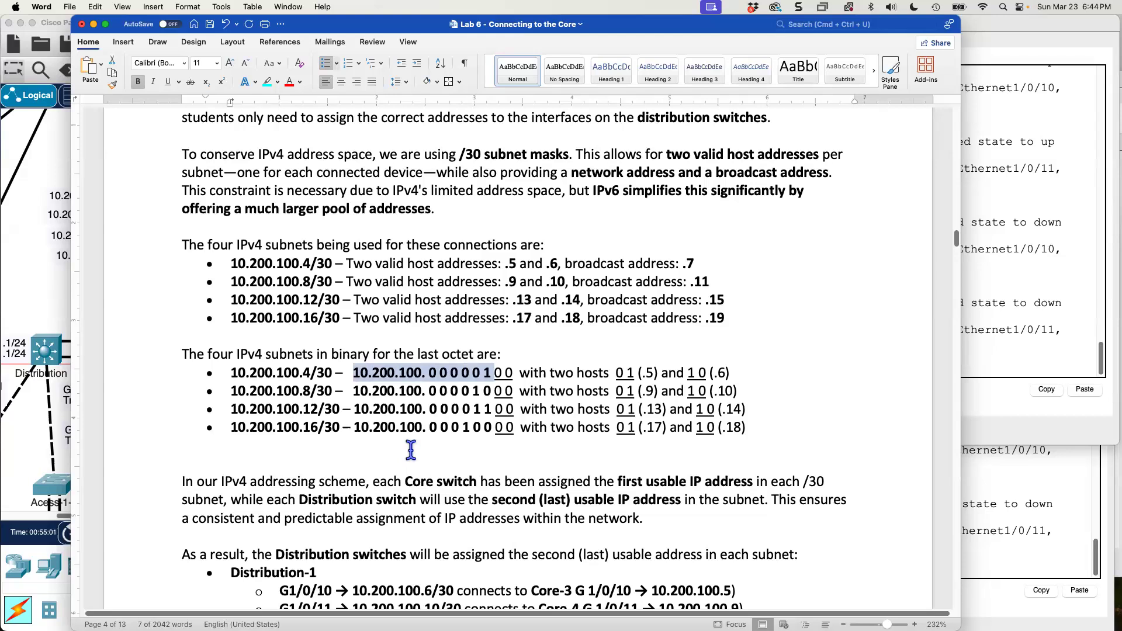
{"action": "left_click", "coordinate": [499, 374]}
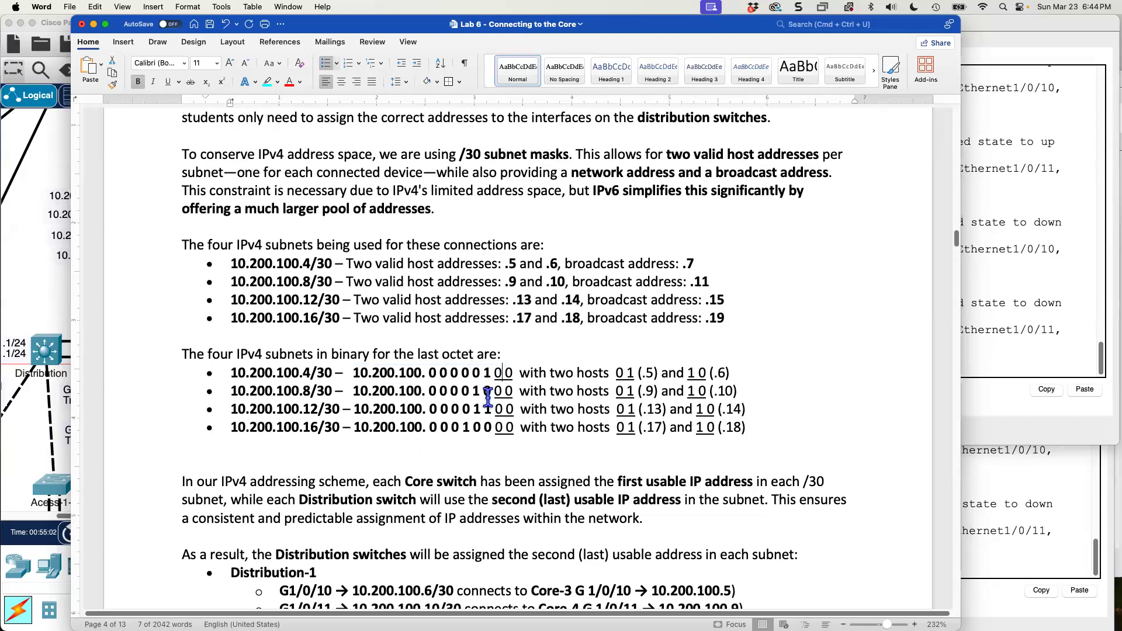
{"action": "left_click_drag", "start_coordinate": [497, 374], "coordinate": [515, 427]}
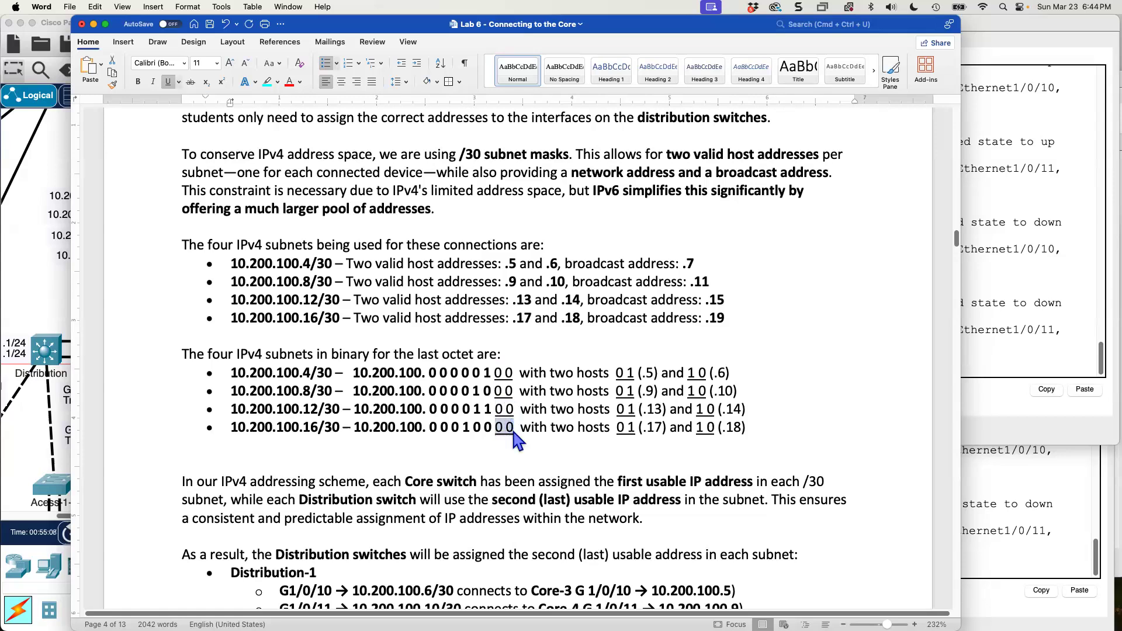
{"action": "left_click_drag", "start_coordinate": [579, 373], "coordinate": [707, 374]}
{"action": "left_click", "coordinate": [629, 373]}
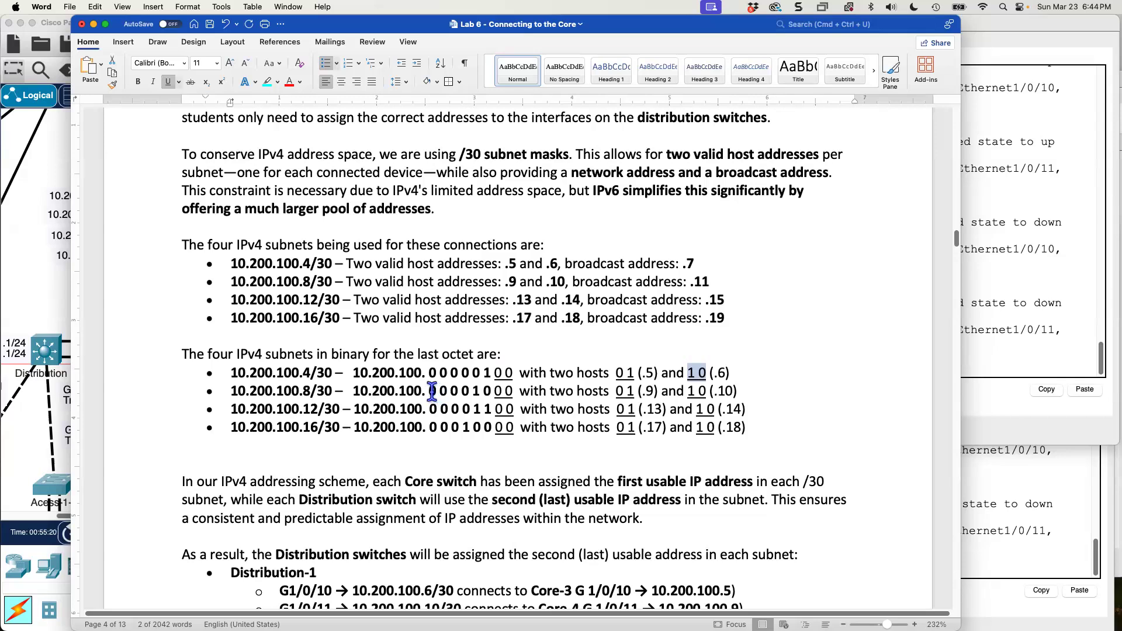
Compare the binary last octets and host pairs of the four /30 subnets, and read the address assignments for the Distribution switches.
{"action": "left_click_drag", "start_coordinate": [431, 392], "coordinate": [494, 392]}
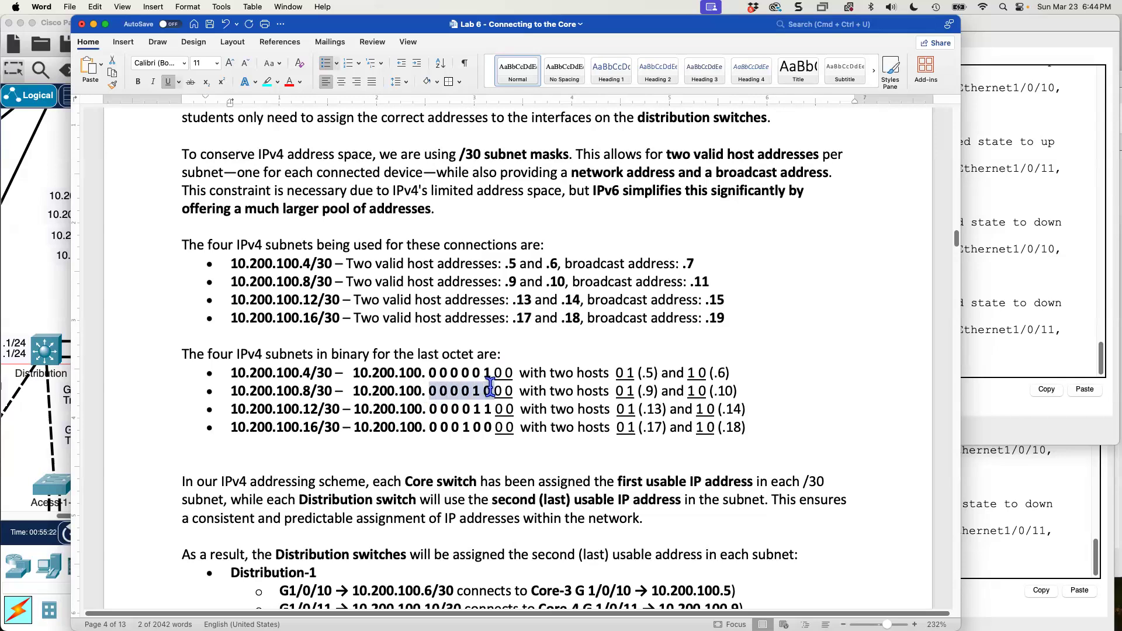
{"action": "left_click", "coordinate": [428, 411]}
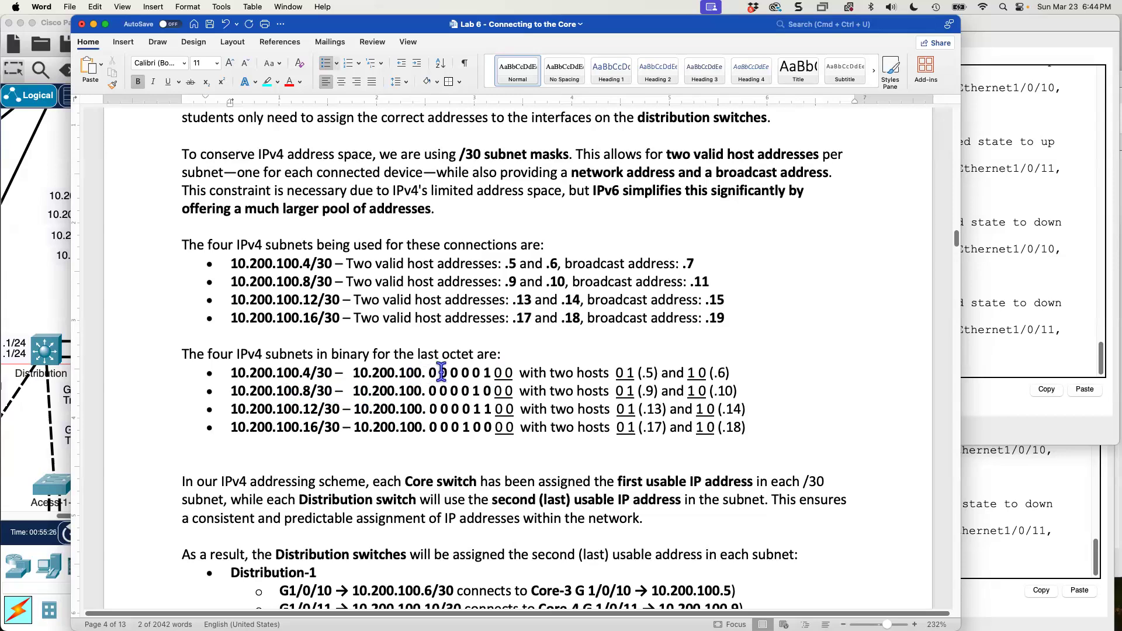
{"action": "left_click_drag", "start_coordinate": [430, 372], "coordinate": [515, 375]}
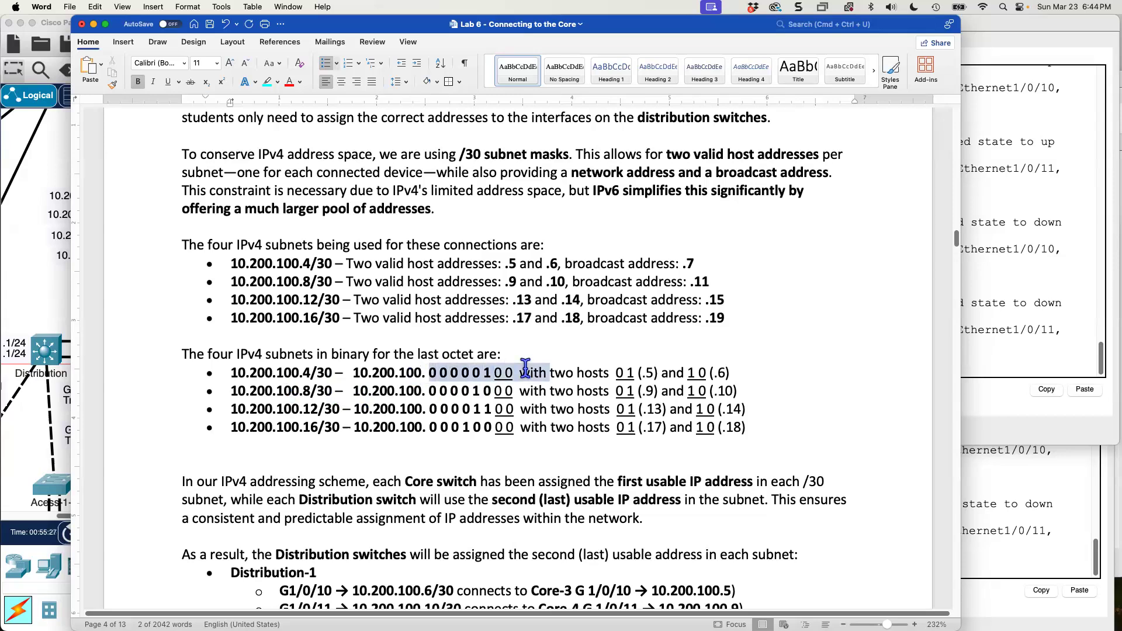
{"action": "left_click_drag", "start_coordinate": [615, 373], "coordinate": [727, 380]}
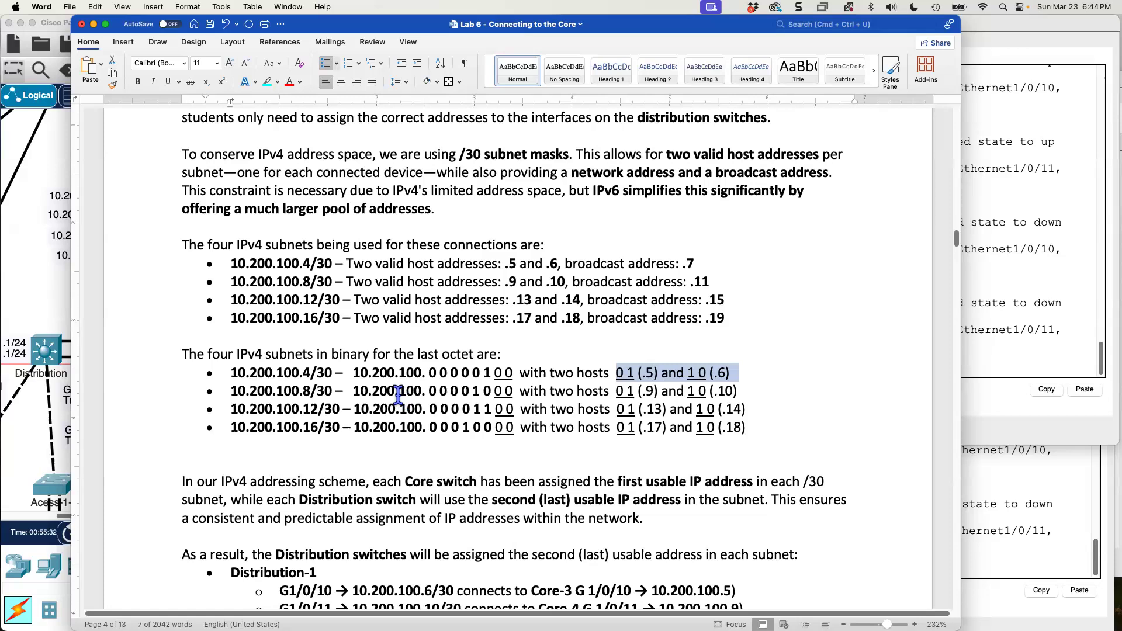
{"action": "left_click_drag", "start_coordinate": [431, 391], "coordinate": [517, 390]}
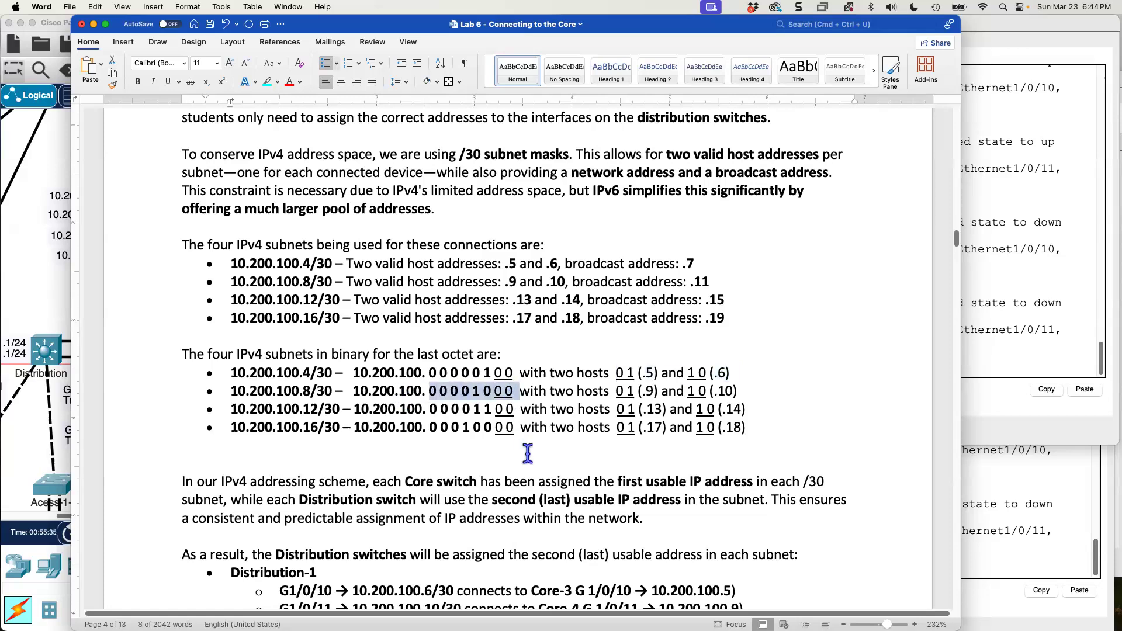
{"action": "left_click_drag", "start_coordinate": [617, 392], "coordinate": [744, 393]}
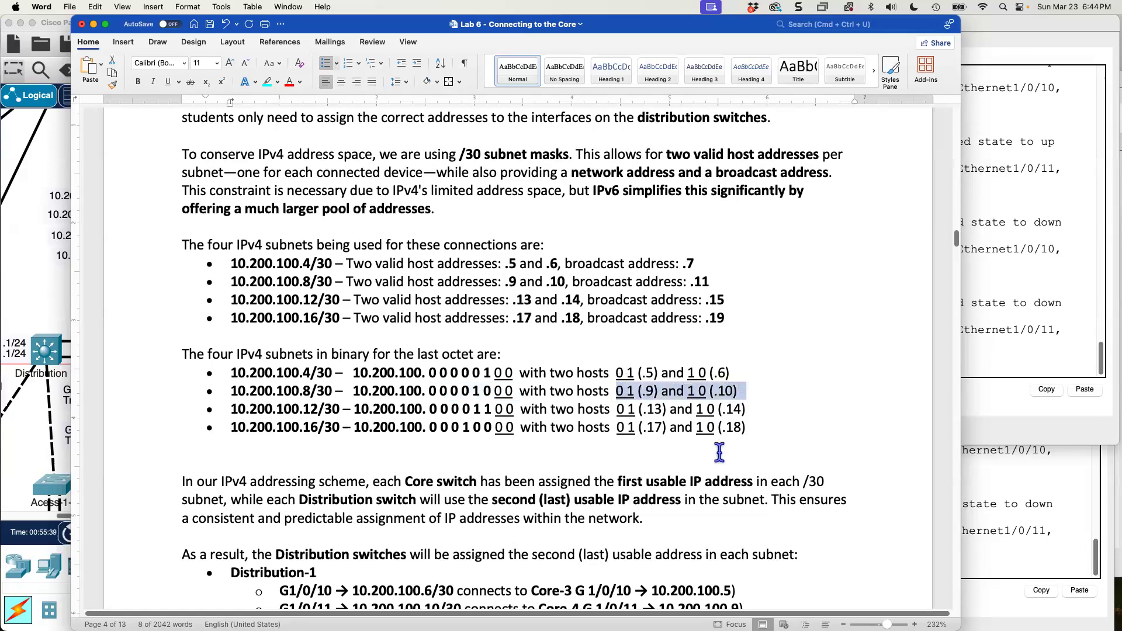
{"action": "left_click_drag", "start_coordinate": [355, 408], "coordinate": [520, 408]}
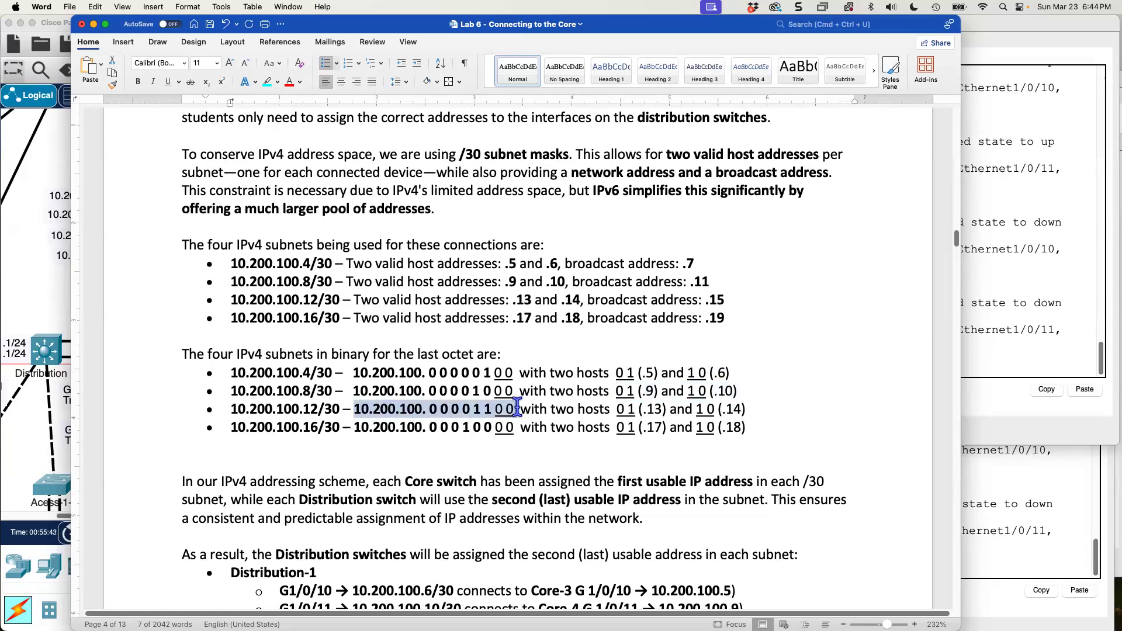
{"action": "left_click_drag", "start_coordinate": [616, 409], "coordinate": [745, 412]}
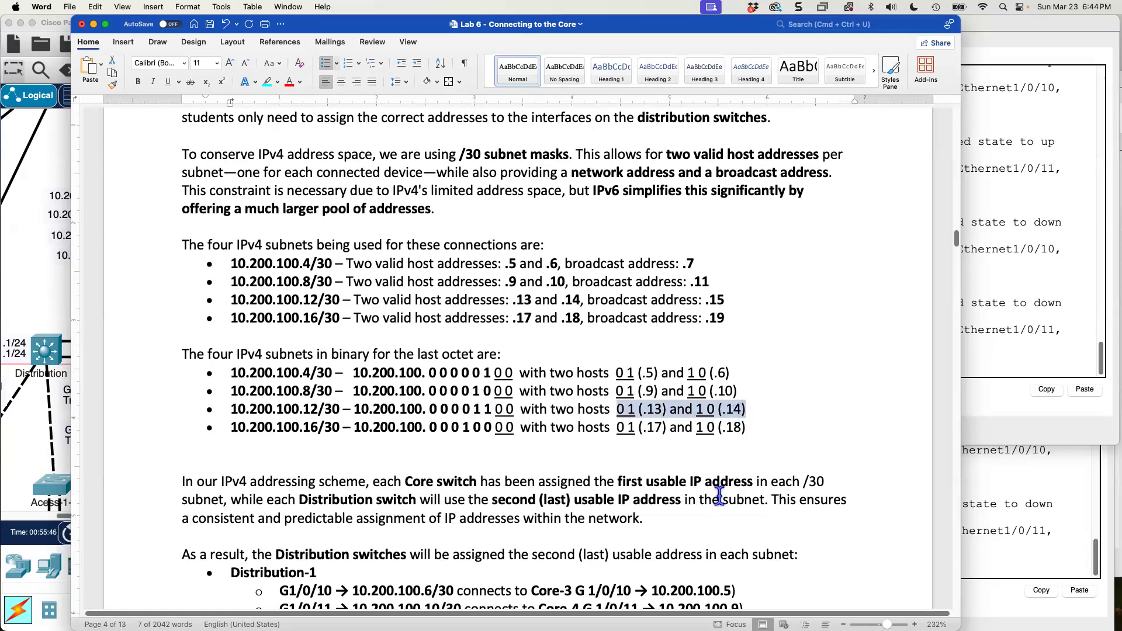
{"action": "left_click_drag", "start_coordinate": [416, 427], "coordinate": [519, 427]}
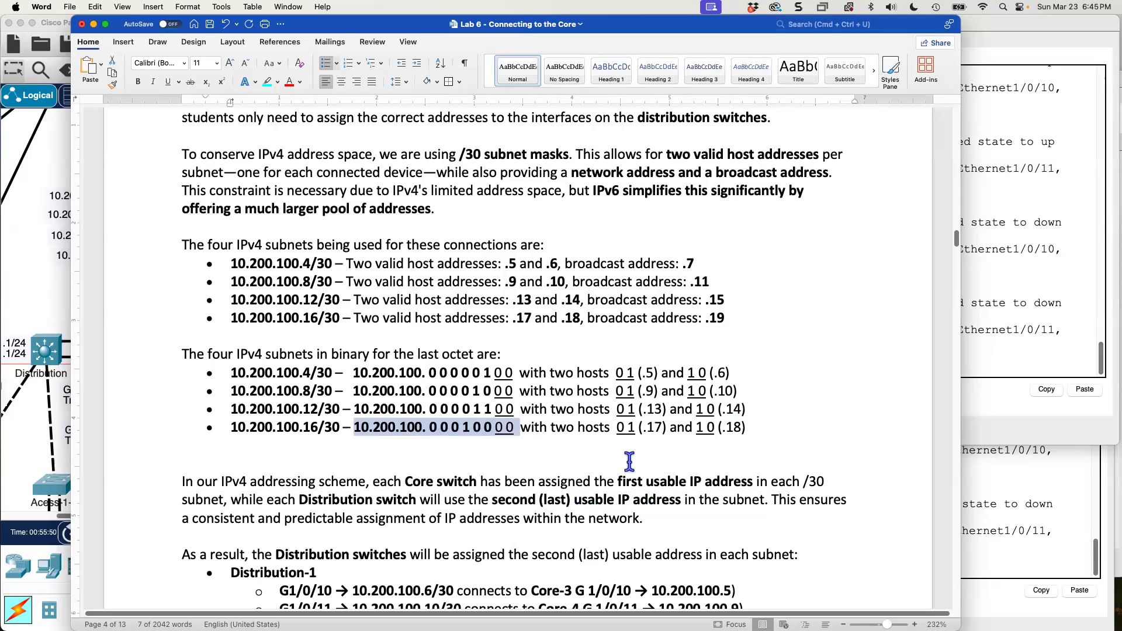
{"action": "left_click_drag", "start_coordinate": [617, 428], "coordinate": [746, 430]}
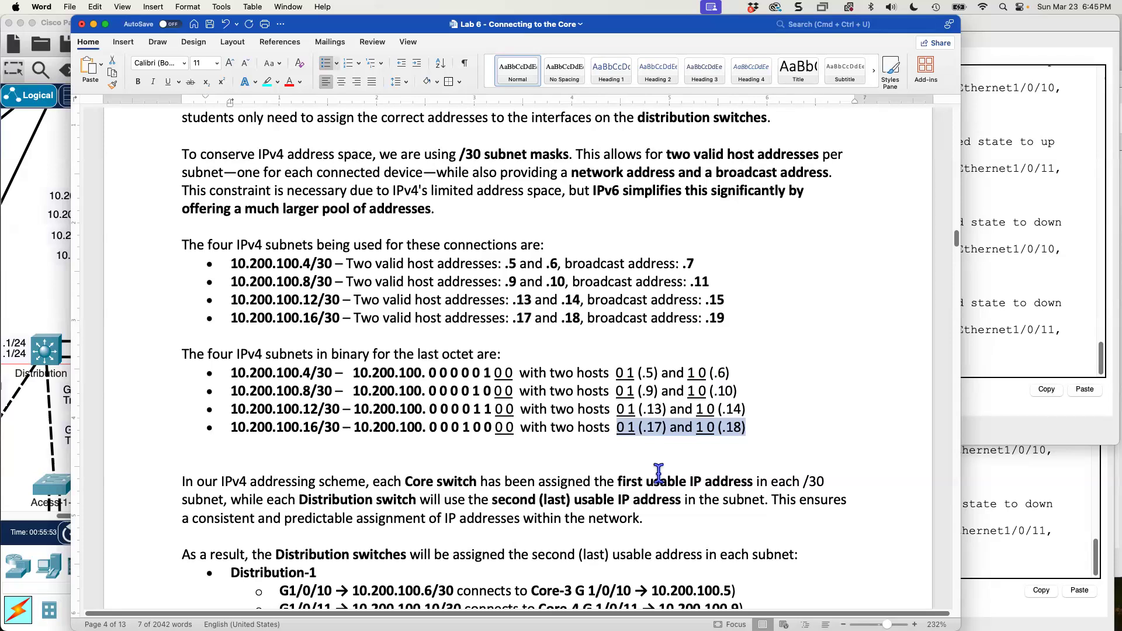
{"action": "scroll", "coordinate": [659, 472], "scroll_direction": "down", "scroll_amount": 10}
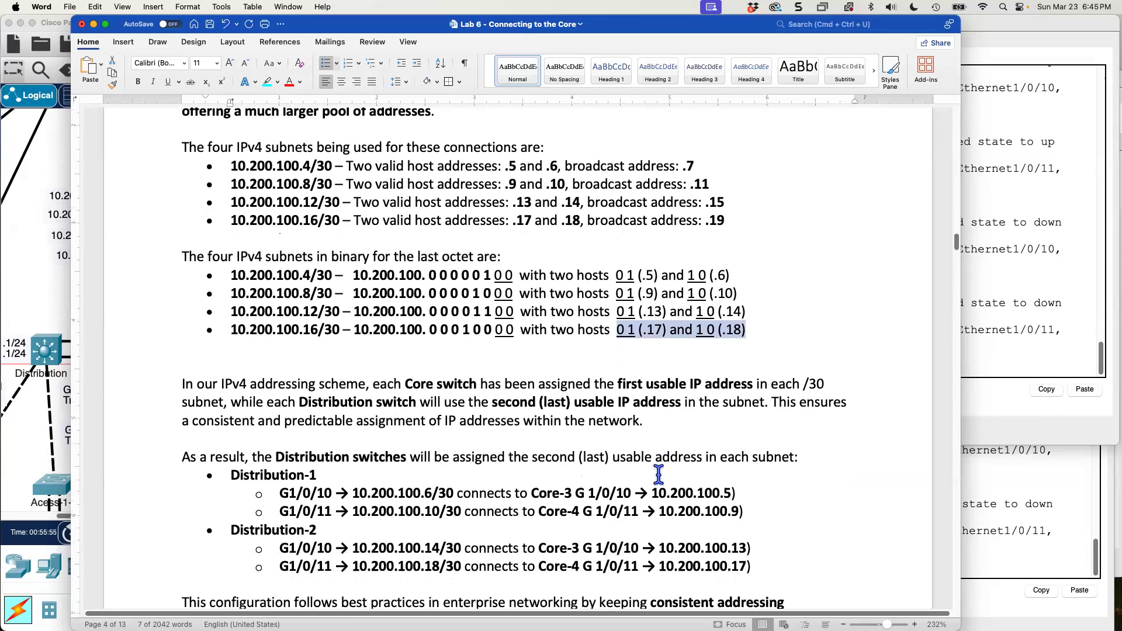
{"action": "scroll", "coordinate": [658, 473], "scroll_direction": "down", "scroll_amount": 3}
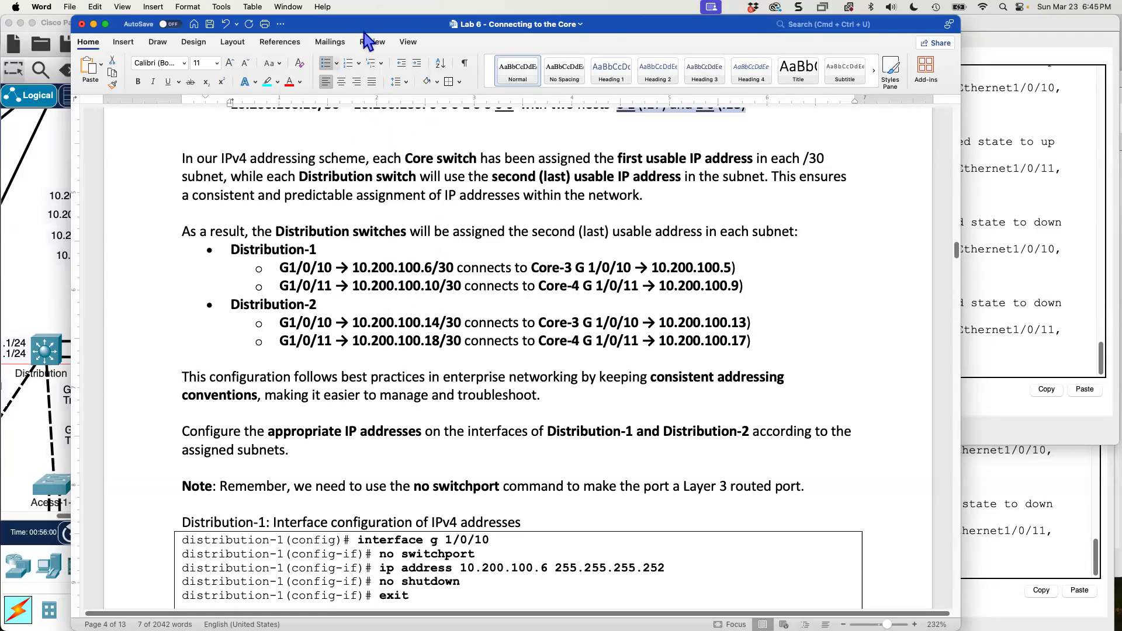
Switch back to Packet Tracer and connect GigabitEthernet1/0/10 on Distribution 1 to GigabitEthernet1/0/10 on Core-3 with a copper cross-over cable.
{"action": "left_click_drag", "start_coordinate": [895, 24], "coordinate": [1121, 111]}
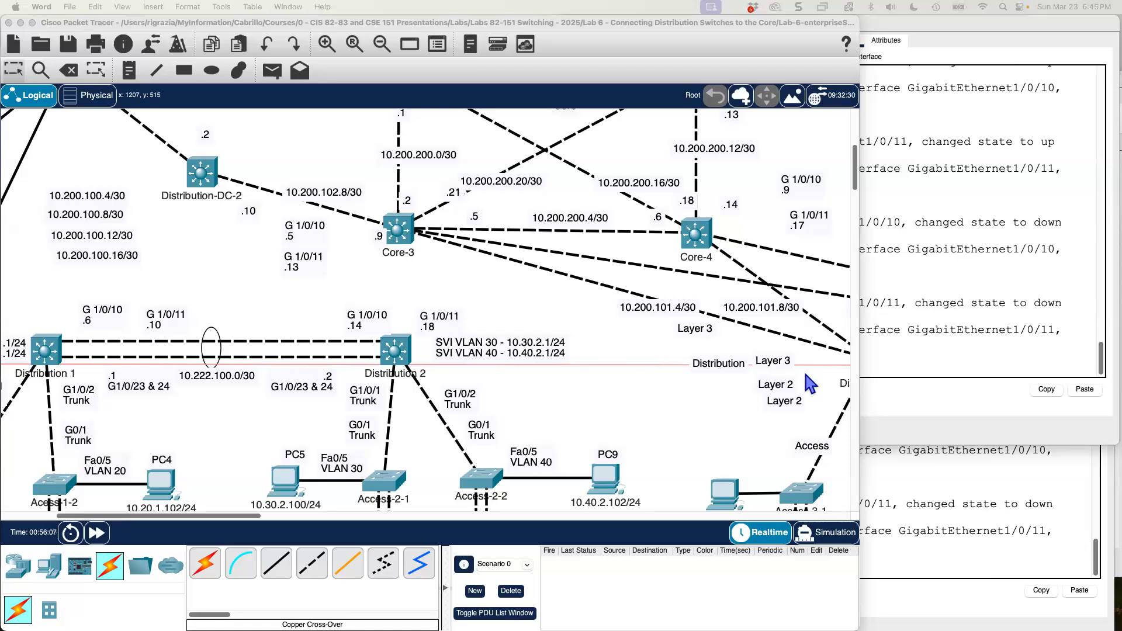
{"action": "left_click", "coordinate": [274, 342]}
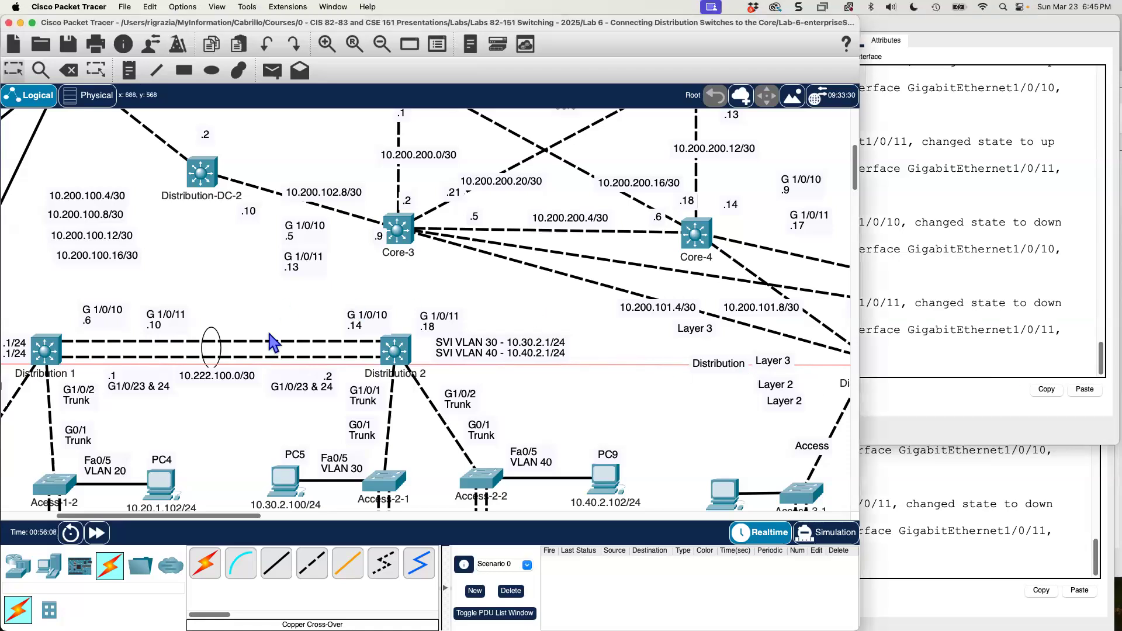
{"action": "left_click", "coordinate": [311, 572]}
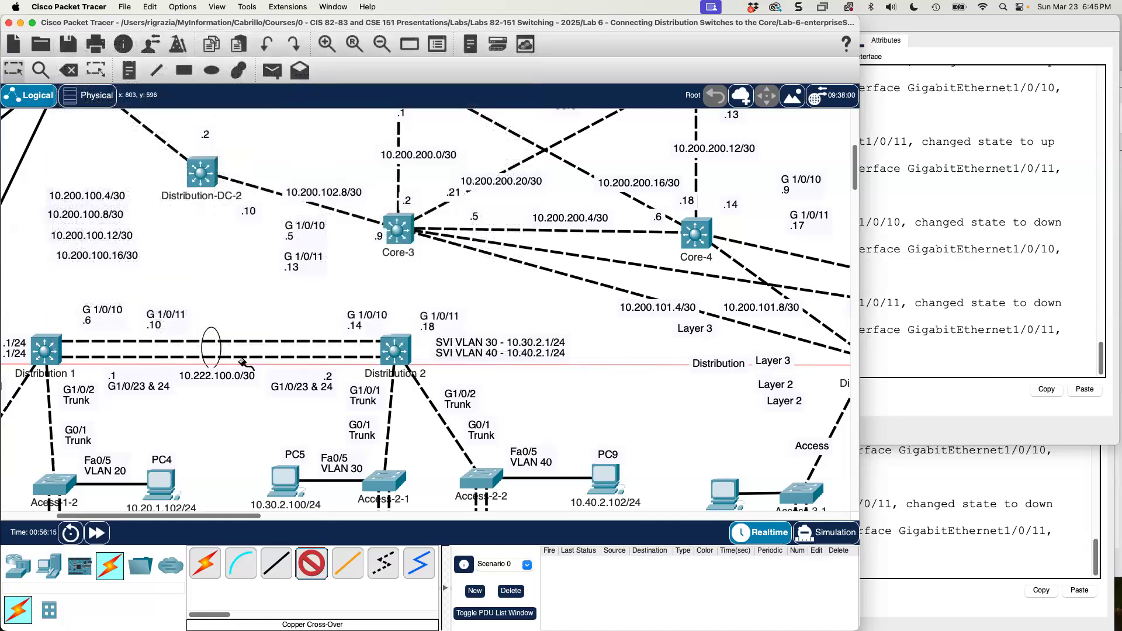
{"action": "left_click", "coordinate": [45, 349]}
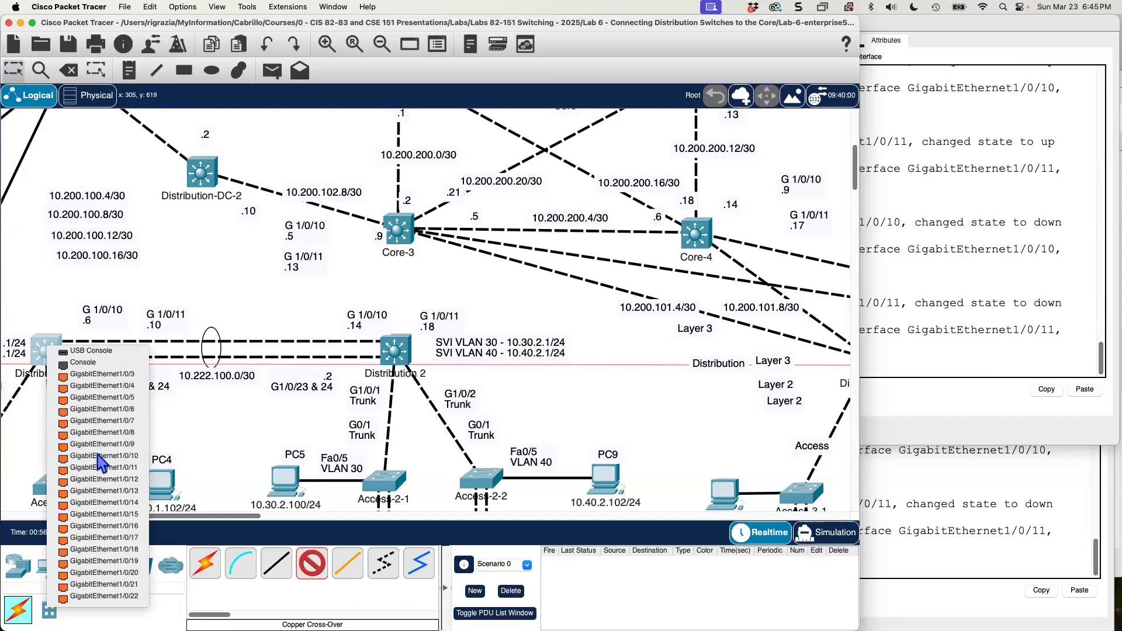
{"action": "left_click", "coordinate": [99, 467]}
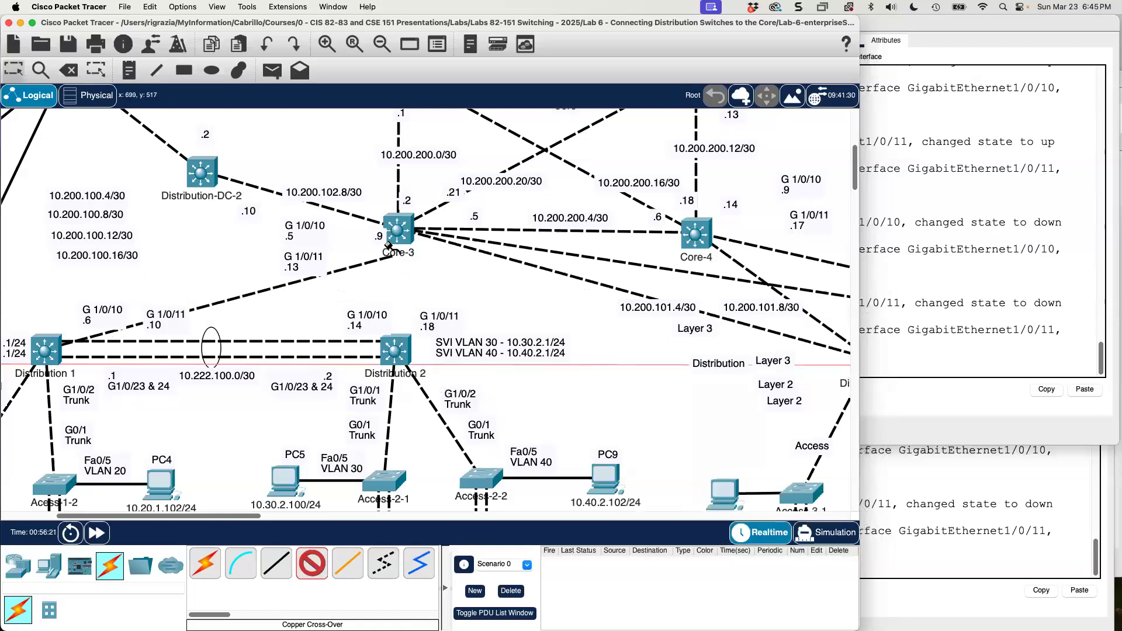
{"action": "left_click", "coordinate": [399, 228]}
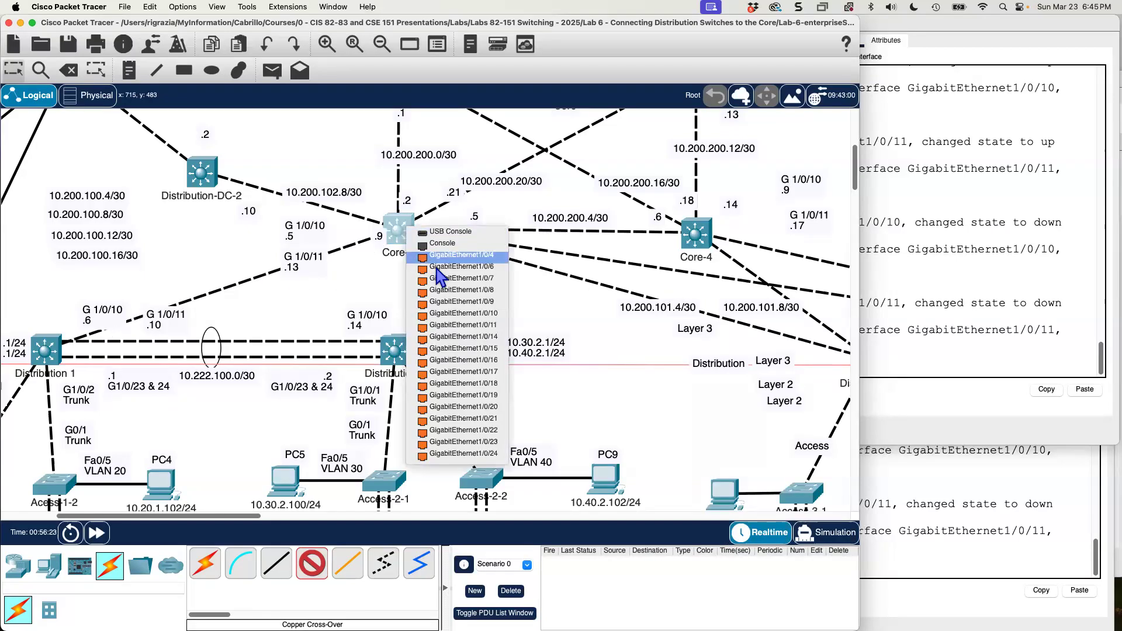
{"action": "left_click", "coordinate": [443, 320]}
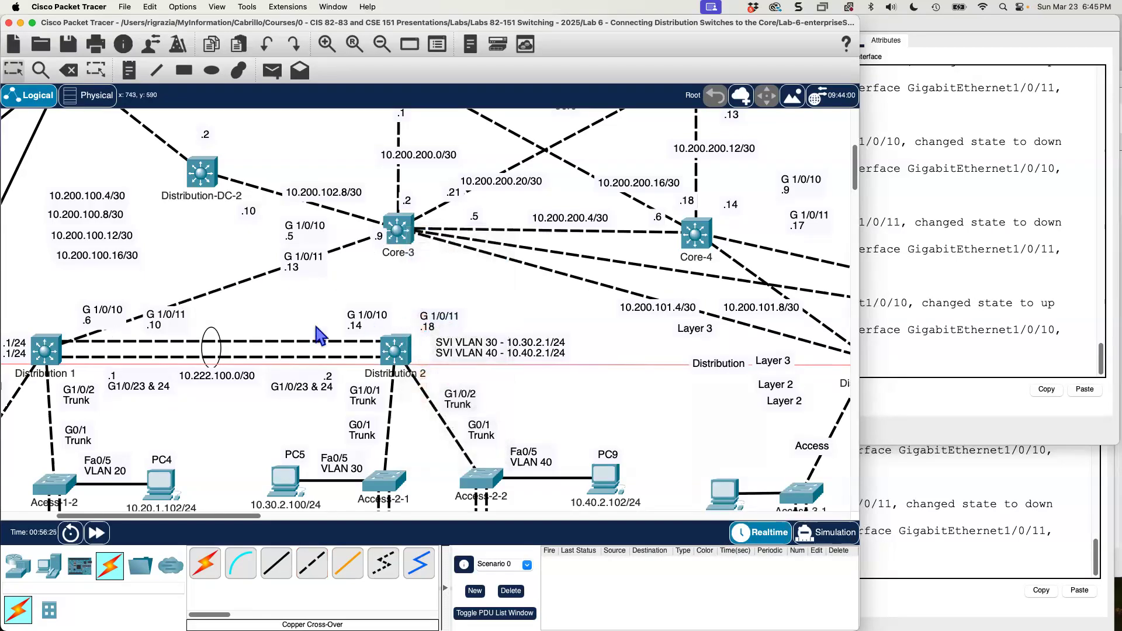
Connect GigabitEthernet1/0/11 on Distribution 1 to GigabitEthernet1/0/10 on Core-4 with a copper cross-over cable.
{"action": "left_click", "coordinate": [310, 565]}
{"action": "left_click", "coordinate": [46, 346]}
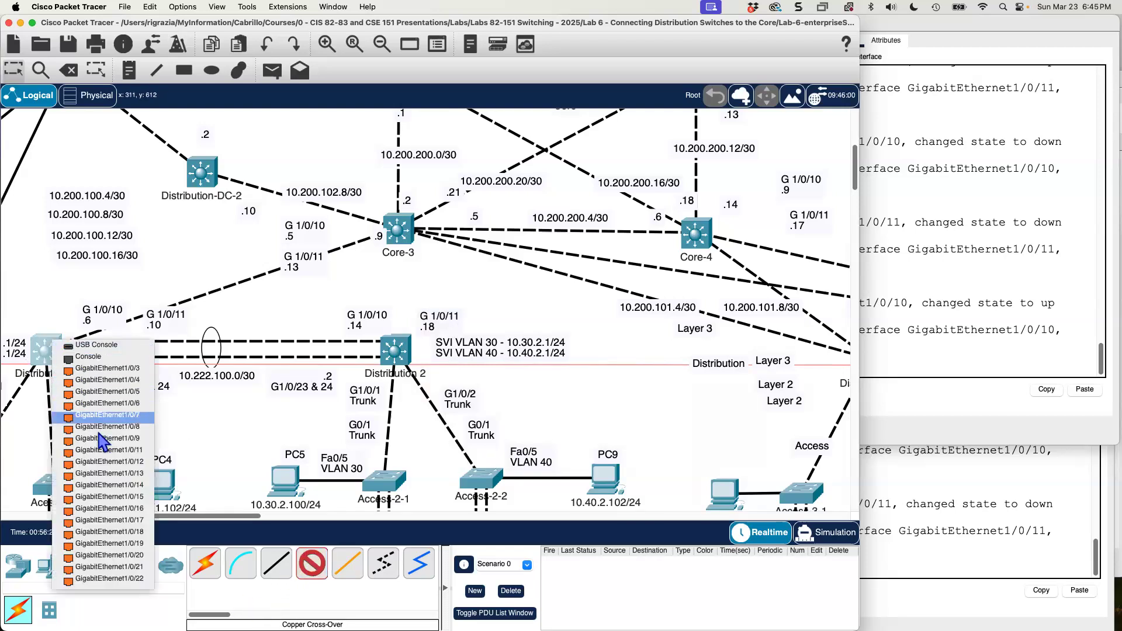
{"action": "left_click", "coordinate": [105, 451]}
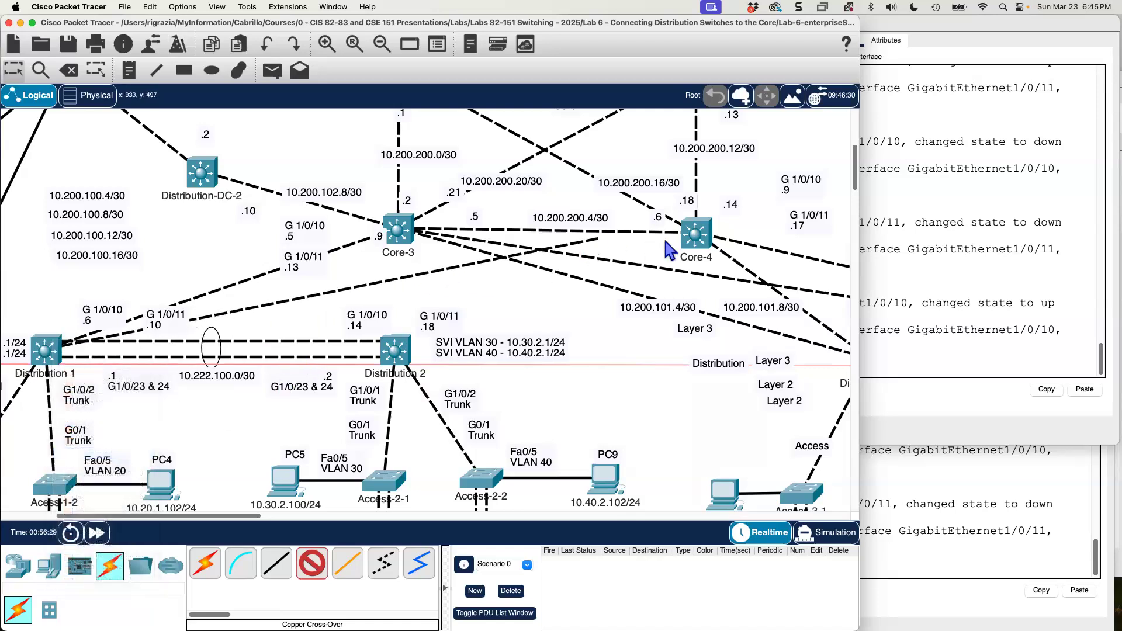
{"action": "left_click", "coordinate": [702, 239]}
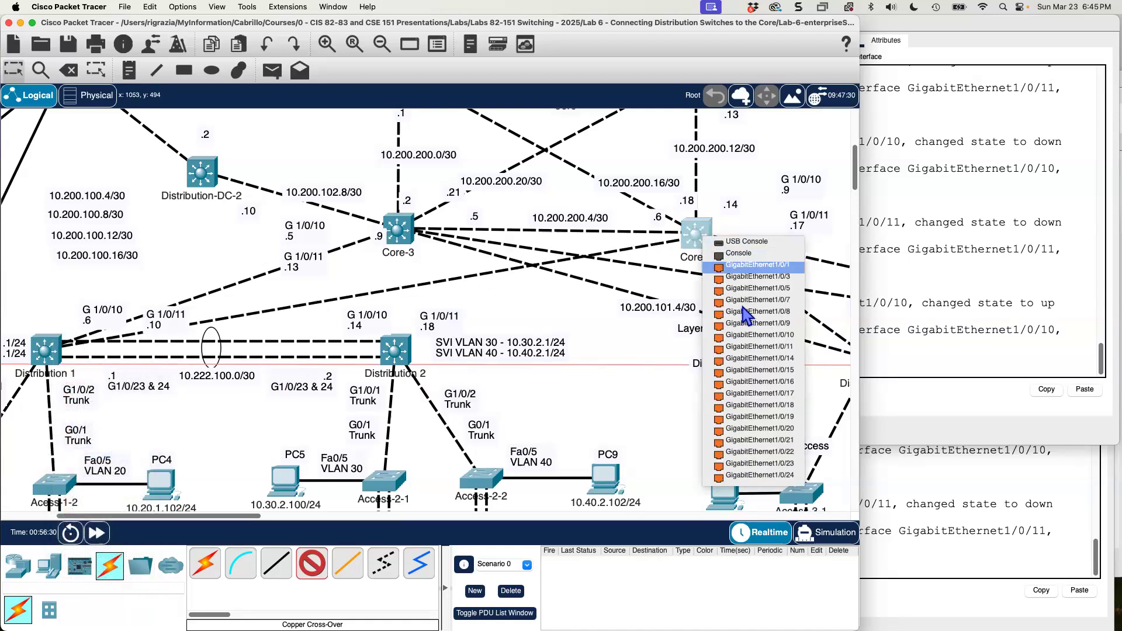
{"action": "left_click", "coordinate": [753, 338]}
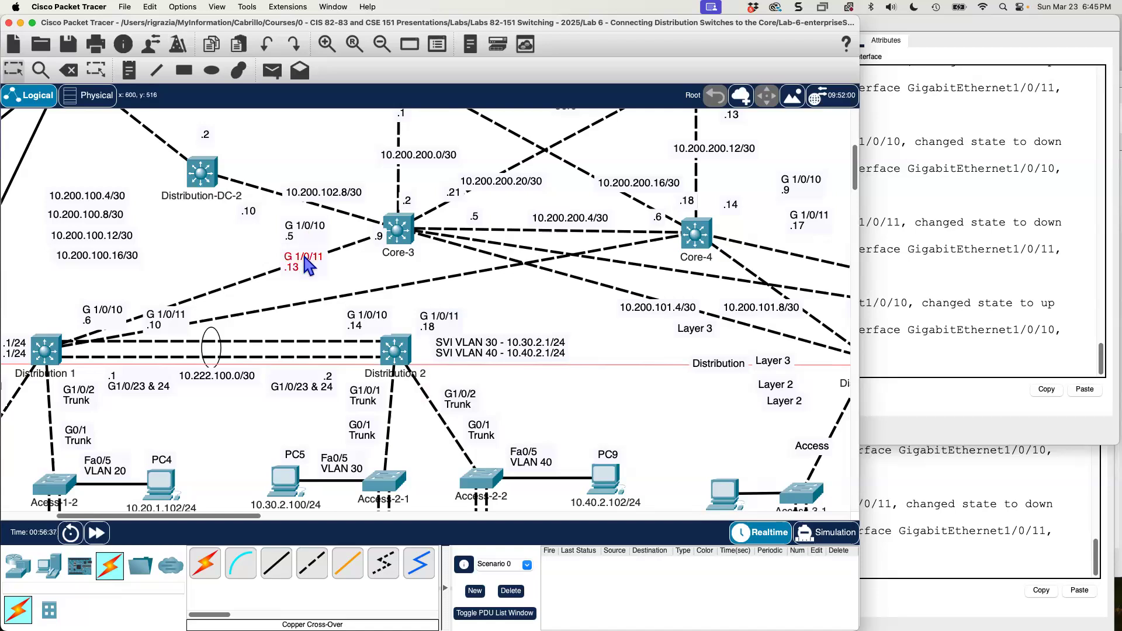
Move Core-3's G 1/0/11 label aside and connect GigabitEthernet1/0/10 on Distribution 2 to GigabitEthernet1/0/11 on Core-3 with a copper cross-over cable.
{"action": "left_click_drag", "start_coordinate": [304, 257], "coordinate": [269, 240]}
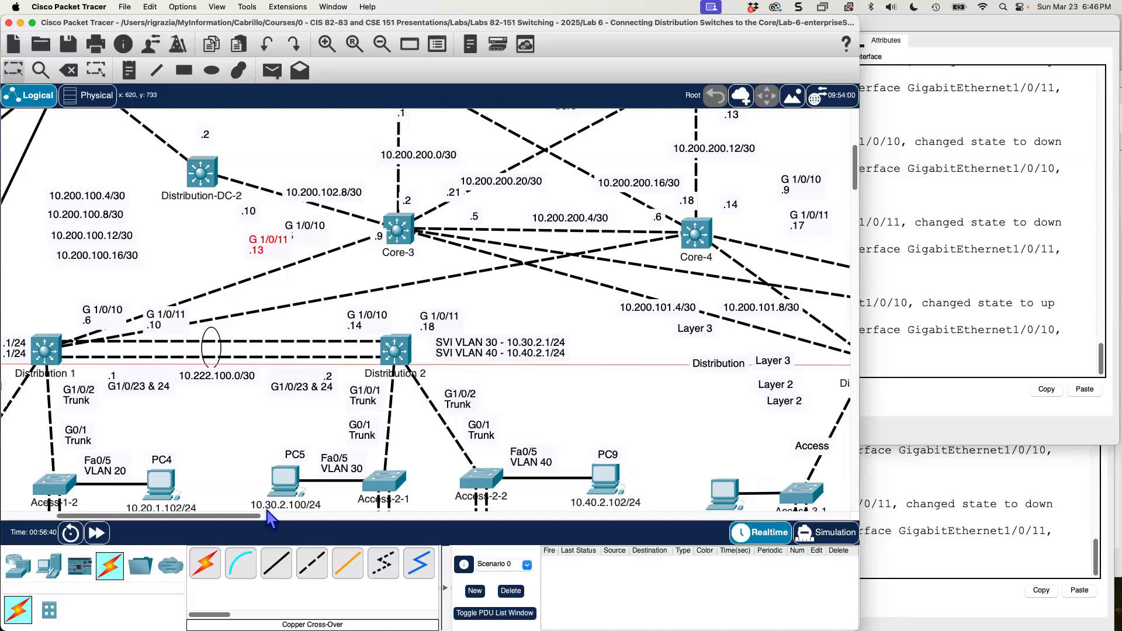
{"action": "left_click", "coordinate": [310, 564]}
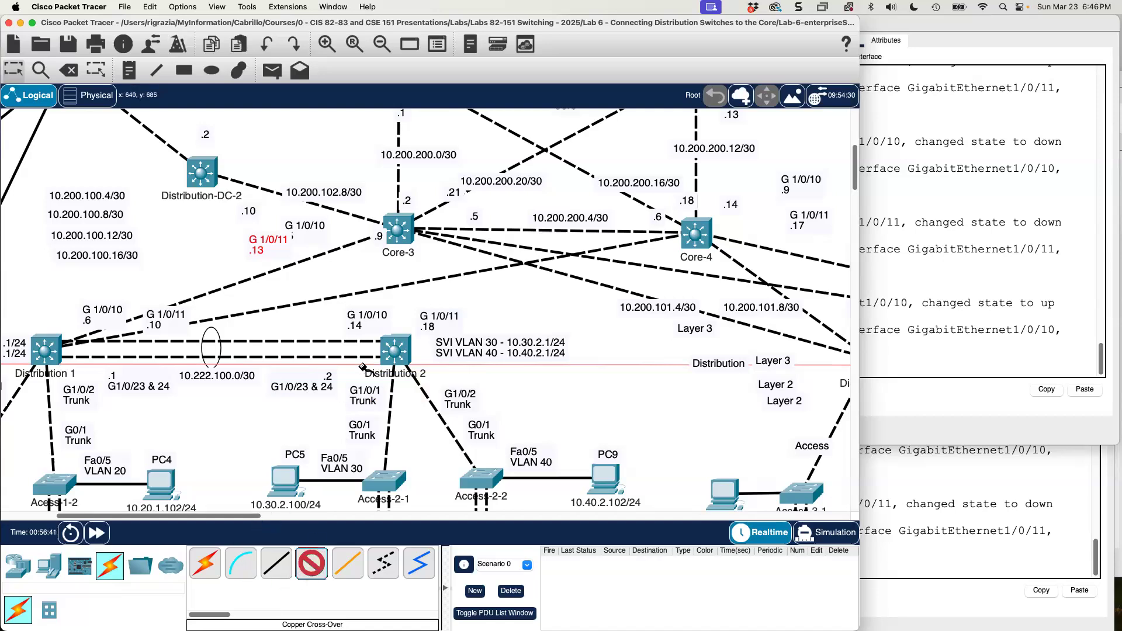
{"action": "left_click", "coordinate": [402, 349]}
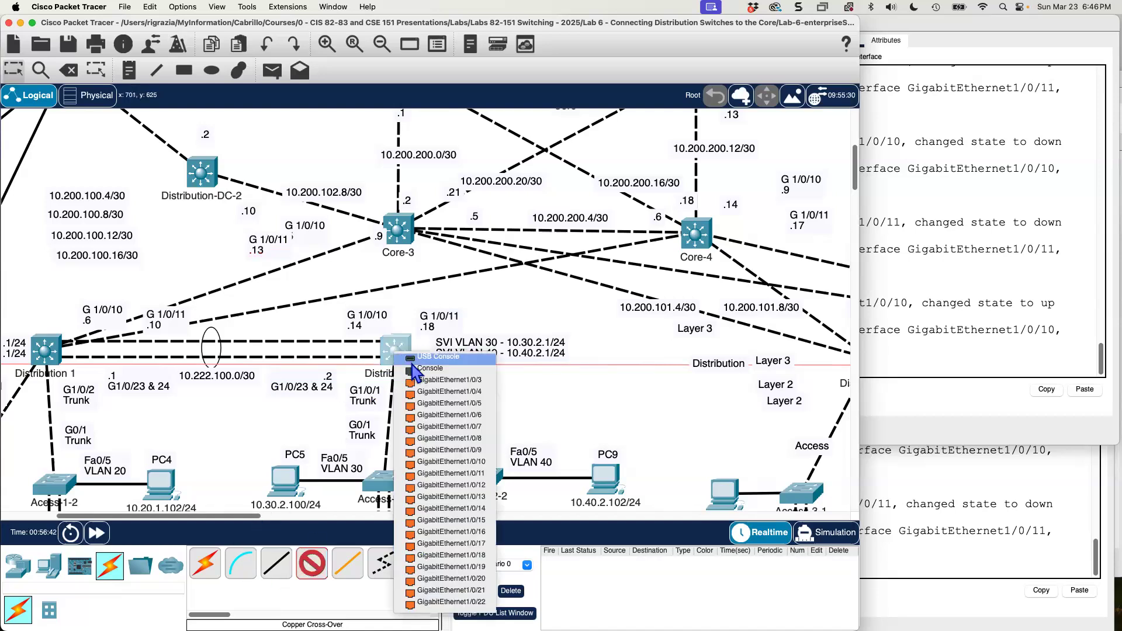
{"action": "left_click", "coordinate": [462, 462]}
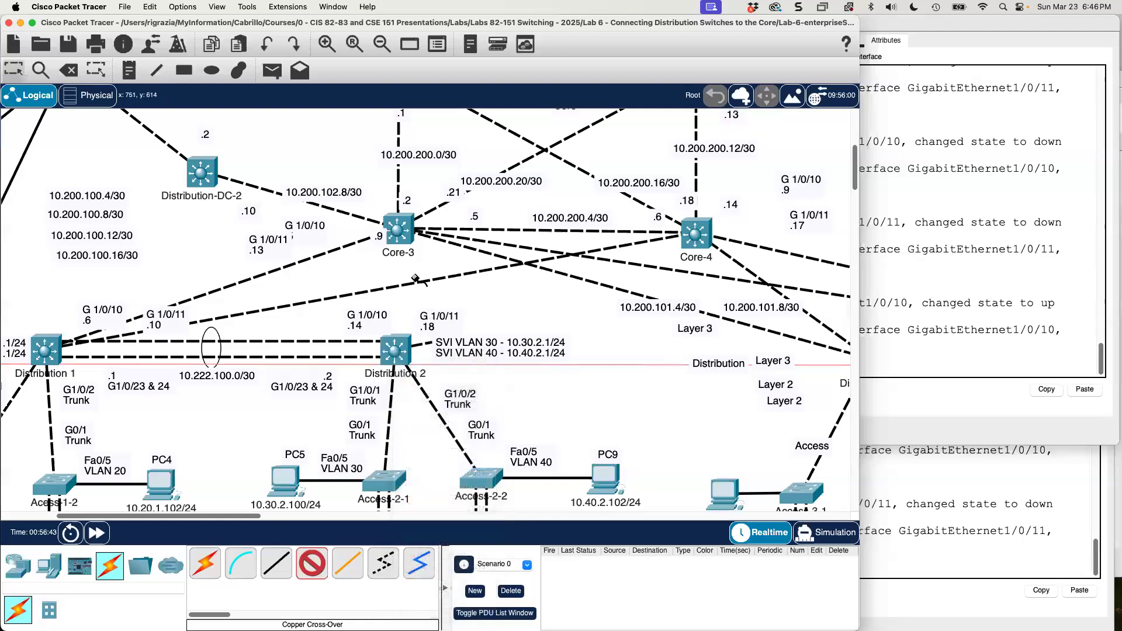
{"action": "left_click", "coordinate": [398, 236]}
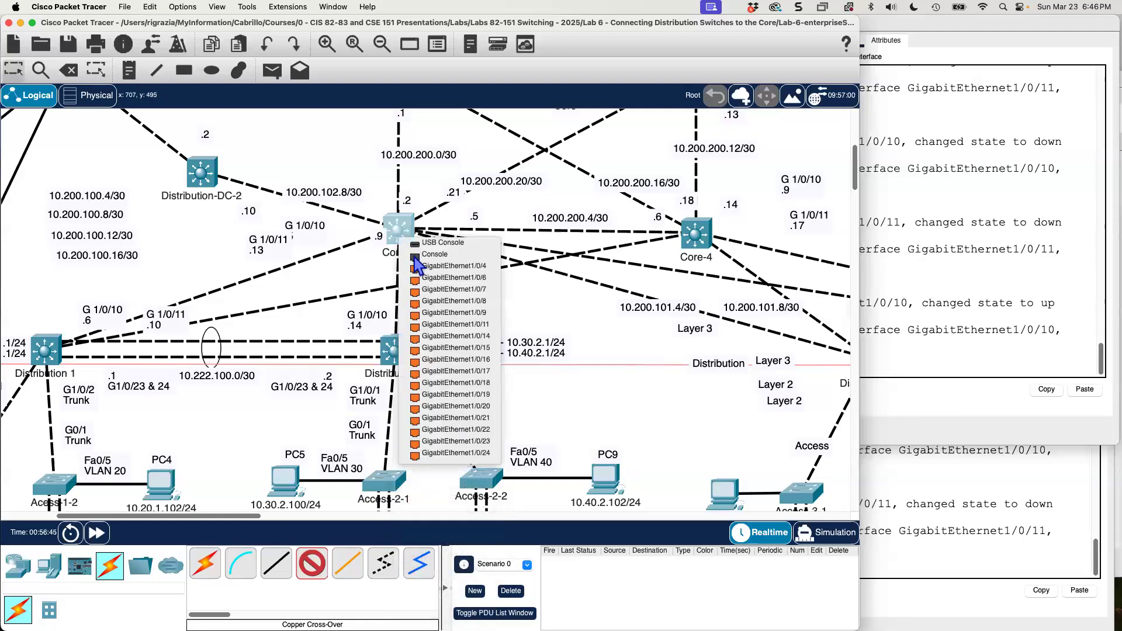
{"action": "left_click", "coordinate": [448, 325]}
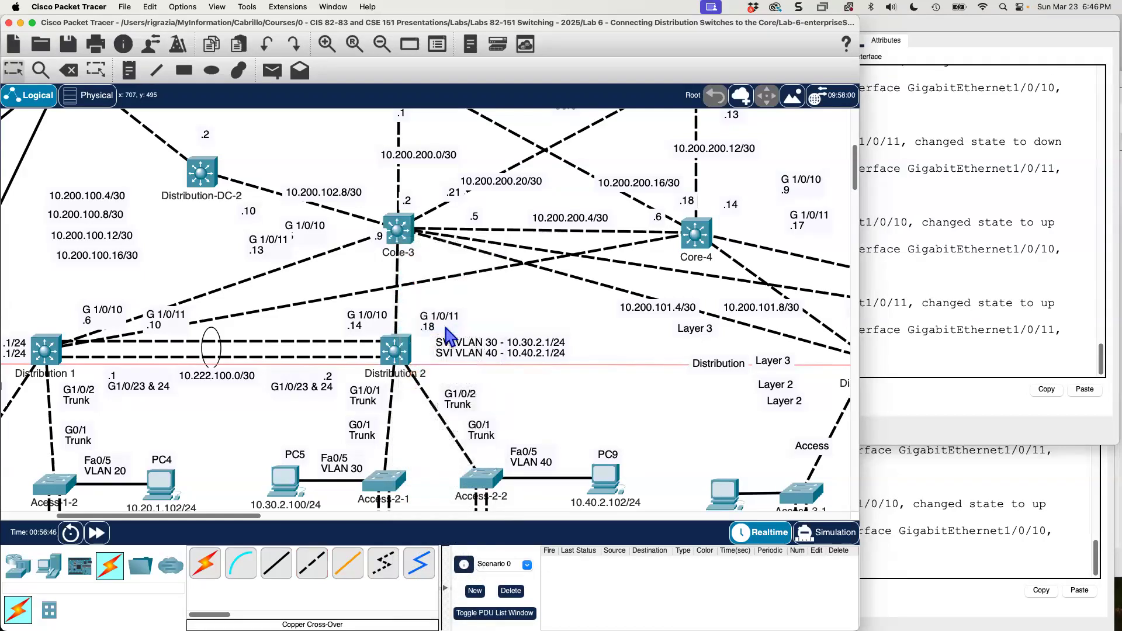
Connect GigabitEthernet1/0/11 on Distribution 2 to GigabitEthernet1/0/11 on Core-4 with a copper cross-over cable.
{"action": "left_click", "coordinate": [312, 563]}
{"action": "left_click", "coordinate": [396, 350]}
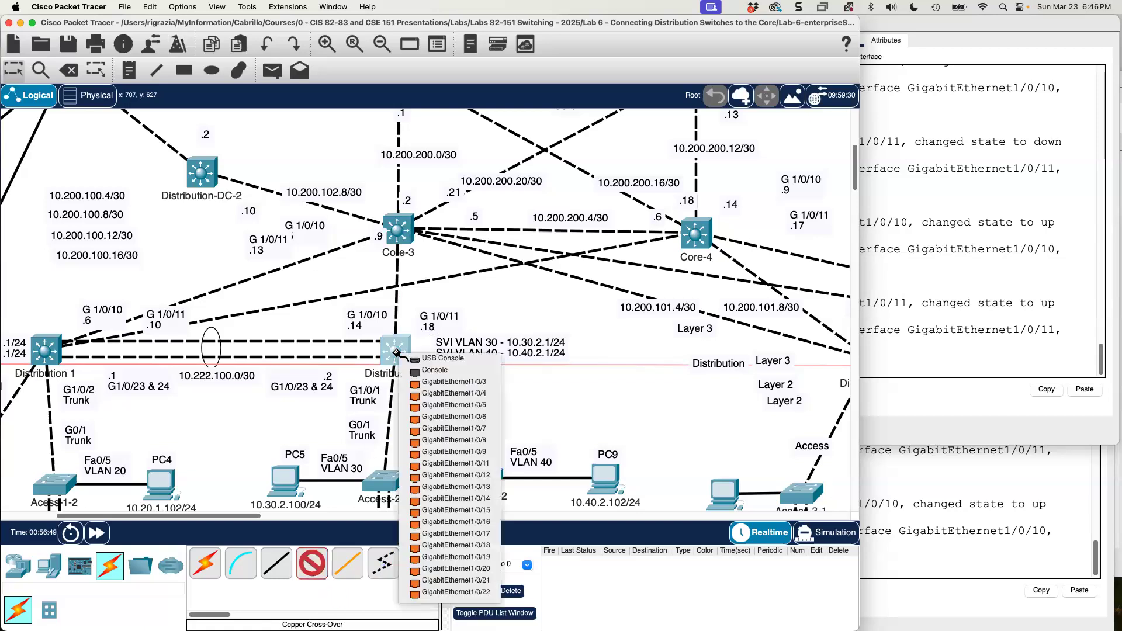
{"action": "left_click", "coordinate": [440, 465]}
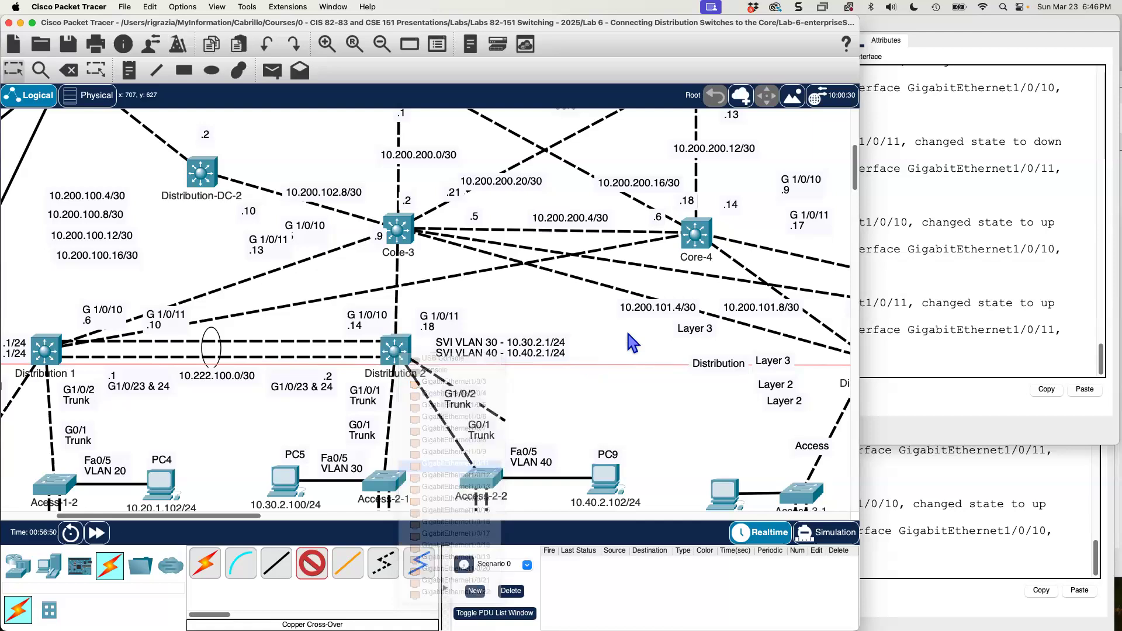
{"action": "left_click", "coordinate": [696, 236]}
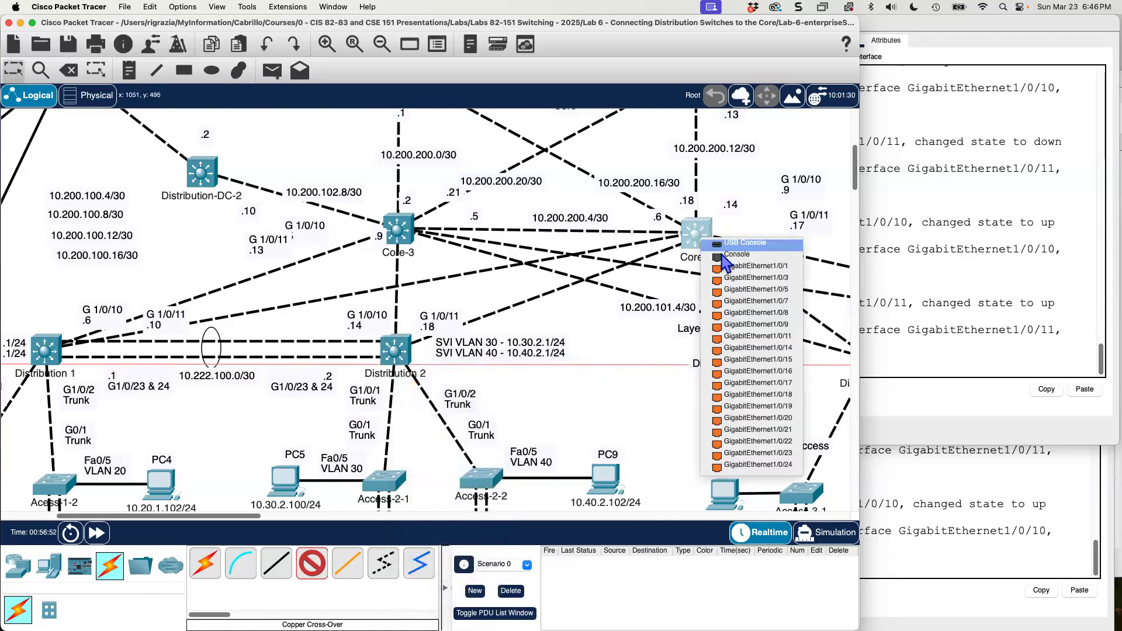
{"action": "left_click", "coordinate": [754, 335]}
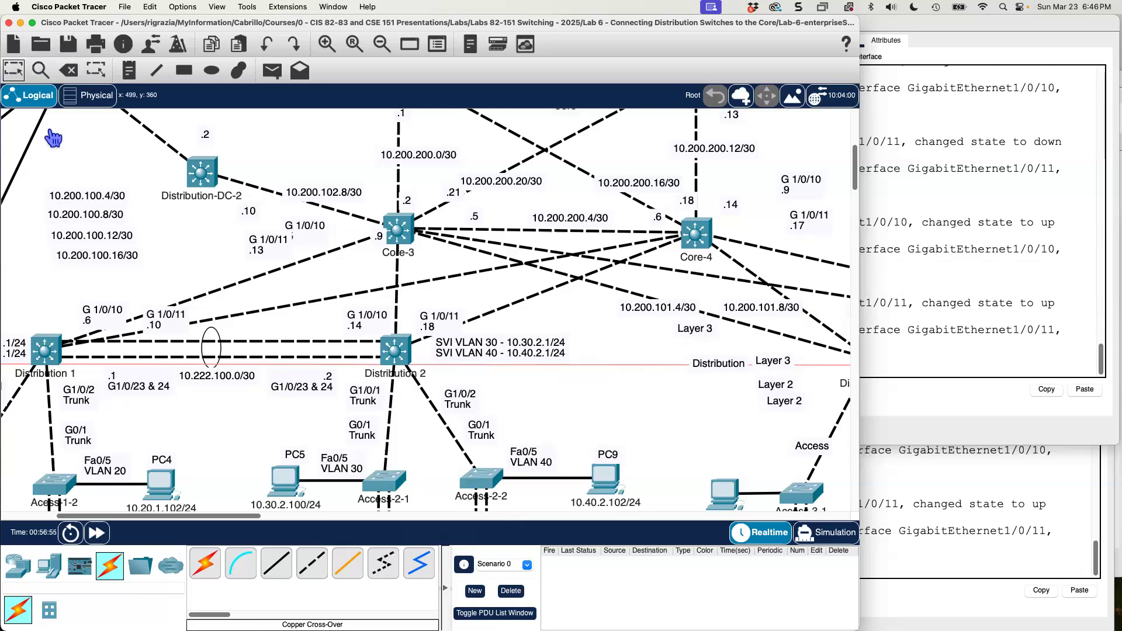
Place the interface labels G 1/0/10 .5 and G 1/0/11 .13 beside Core-3's new links, and G 1/0/10 .9 and G 1/0/11 .17 beside Core-4's.
{"action": "left_click", "coordinate": [315, 235]}
{"action": "left_click_drag", "start_coordinate": [315, 236], "coordinate": [337, 246]}
{"action": "left_click_drag", "start_coordinate": [261, 242], "coordinate": [370, 272]}
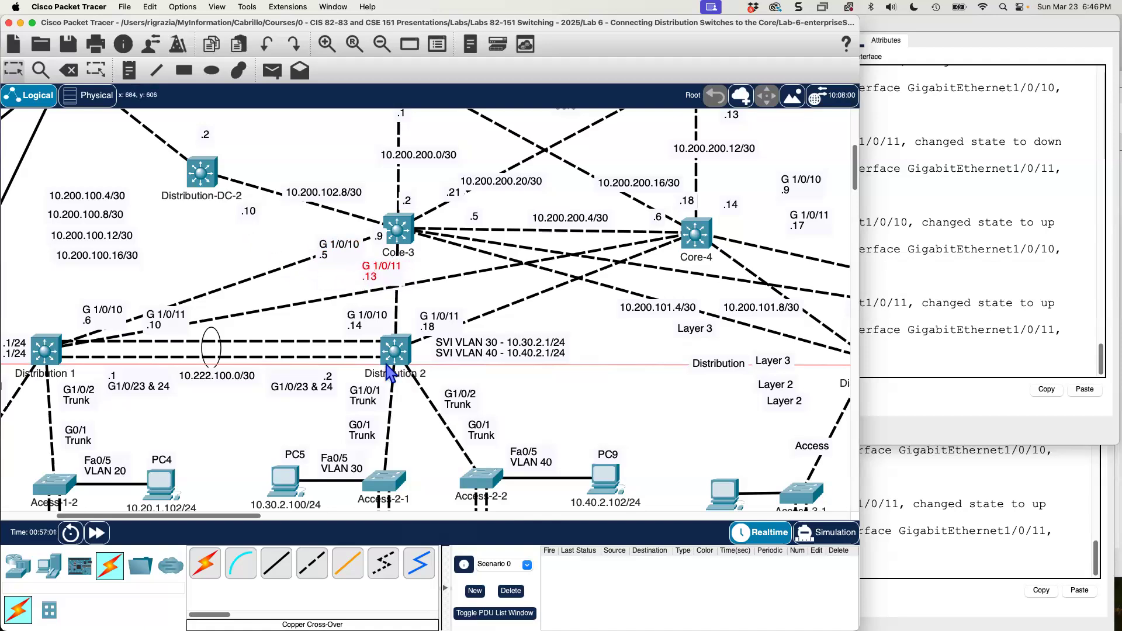
{"action": "left_click_drag", "start_coordinate": [805, 178], "coordinate": [604, 248]}
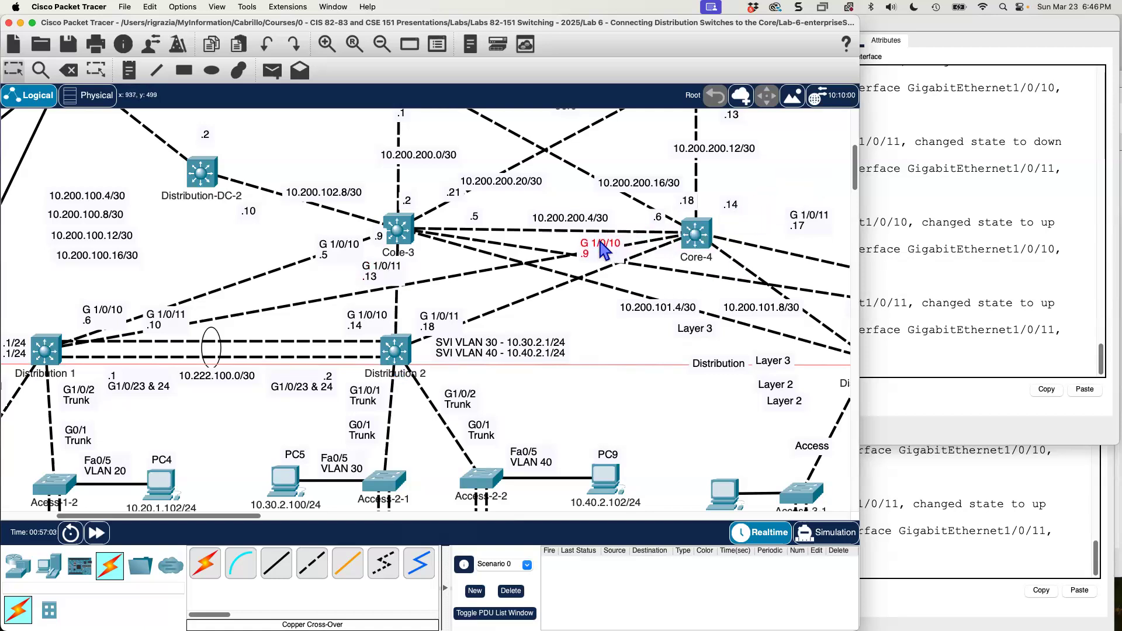
{"action": "left_click", "coordinate": [783, 231]}
{"action": "left_click_drag", "start_coordinate": [785, 240], "coordinate": [655, 266]}
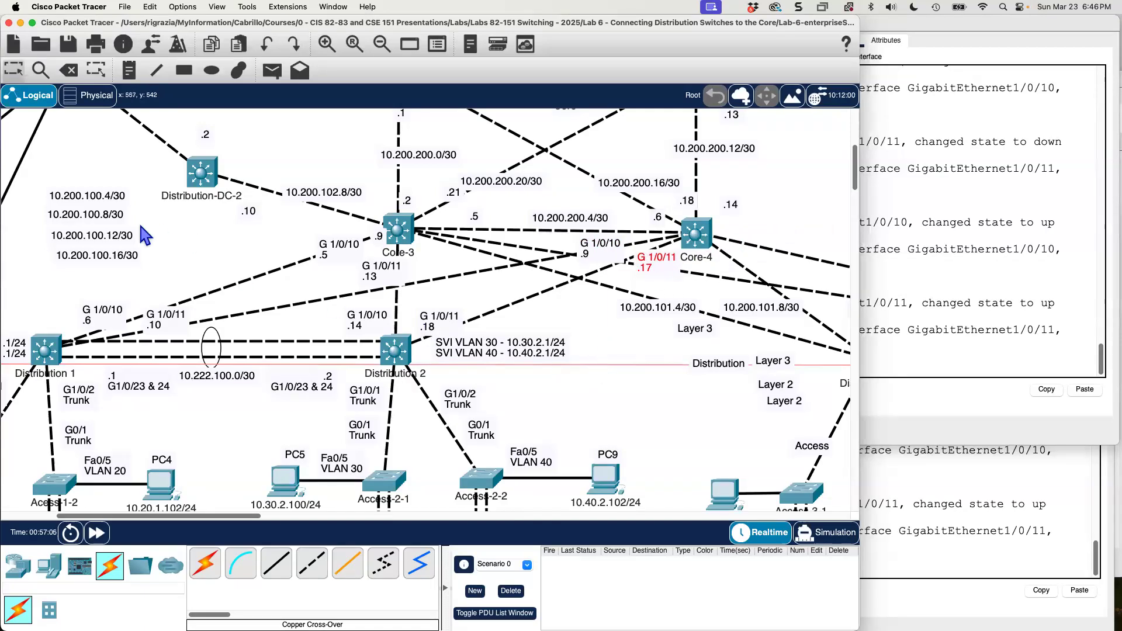
Move the subnet labels 10.200.100.4/30 and 10.200.100.8/30 onto Distribution 1's links to Core-3 and Core-4, and 10.200.100.12/30 and 10.200.100.16/30 onto Distribution 2's.
{"action": "left_click_drag", "start_coordinate": [120, 200], "coordinate": [276, 293]}
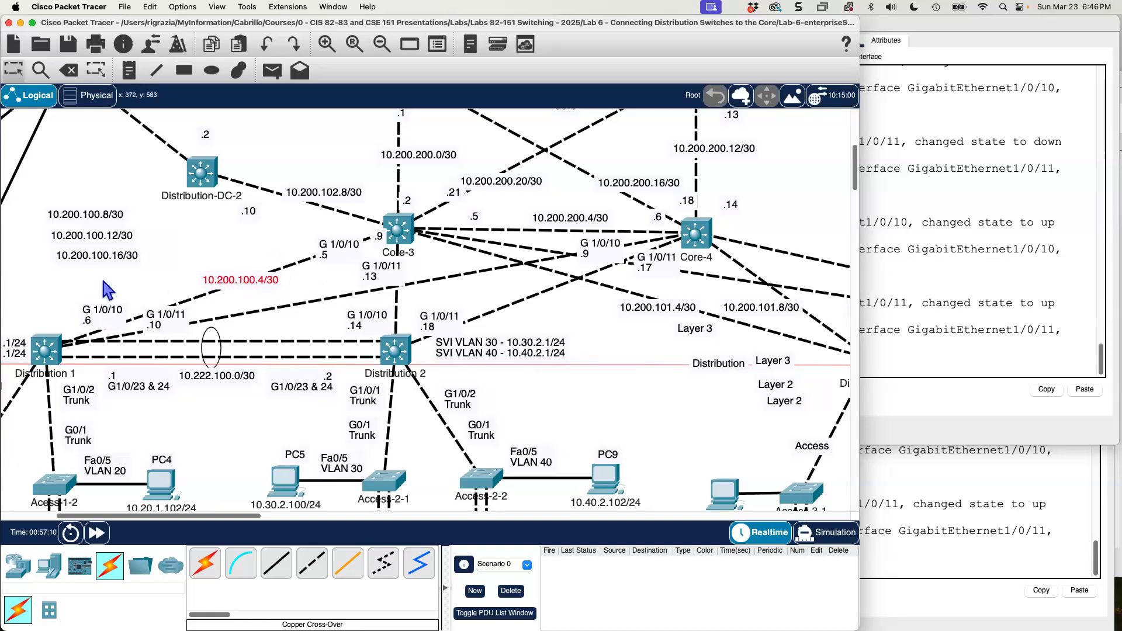
{"action": "left_click", "coordinate": [90, 214]}
{"action": "left_click_drag", "start_coordinate": [170, 245], "coordinate": [300, 305]}
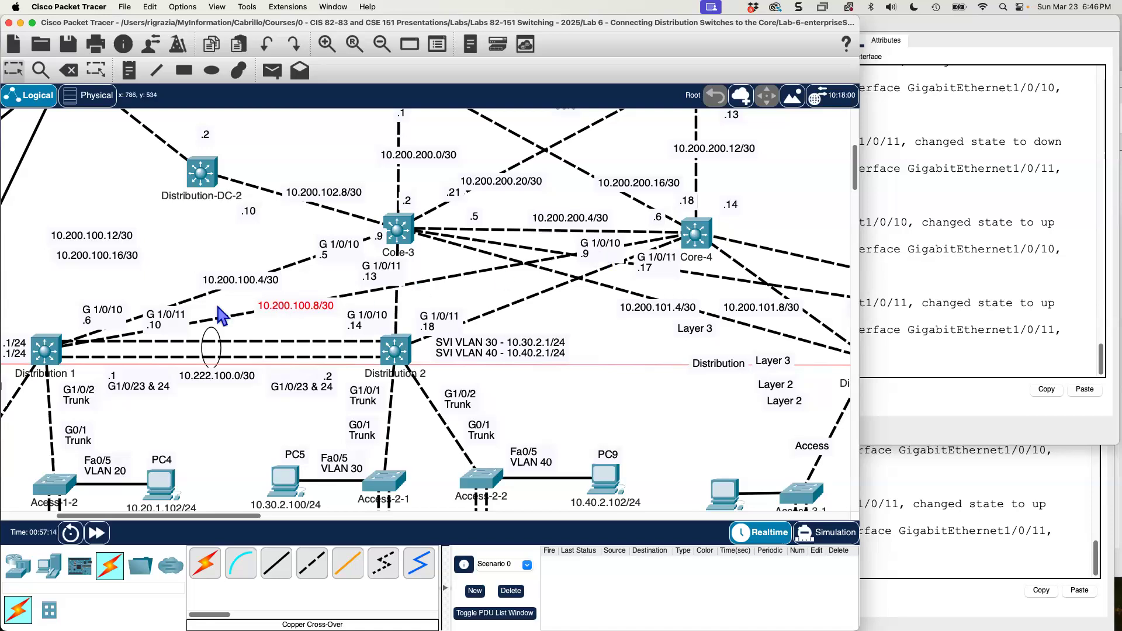
{"action": "left_click_drag", "start_coordinate": [105, 239], "coordinate": [307, 272]}
{"action": "left_click_drag", "start_coordinate": [391, 304], "coordinate": [422, 303]}
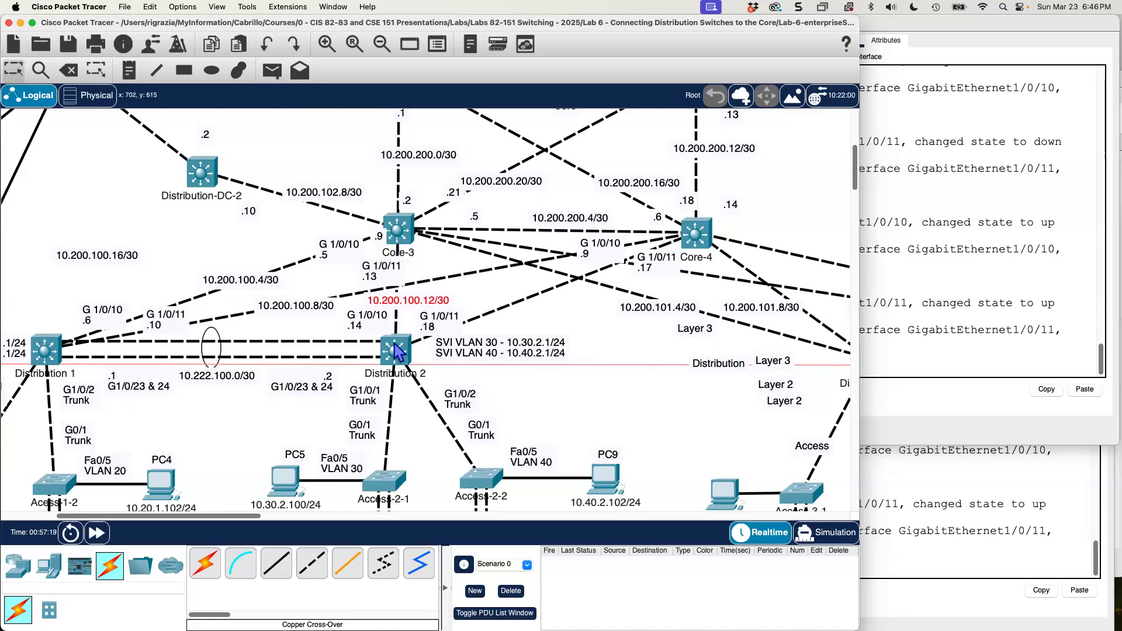
{"action": "left_click_drag", "start_coordinate": [112, 264], "coordinate": [554, 305]}
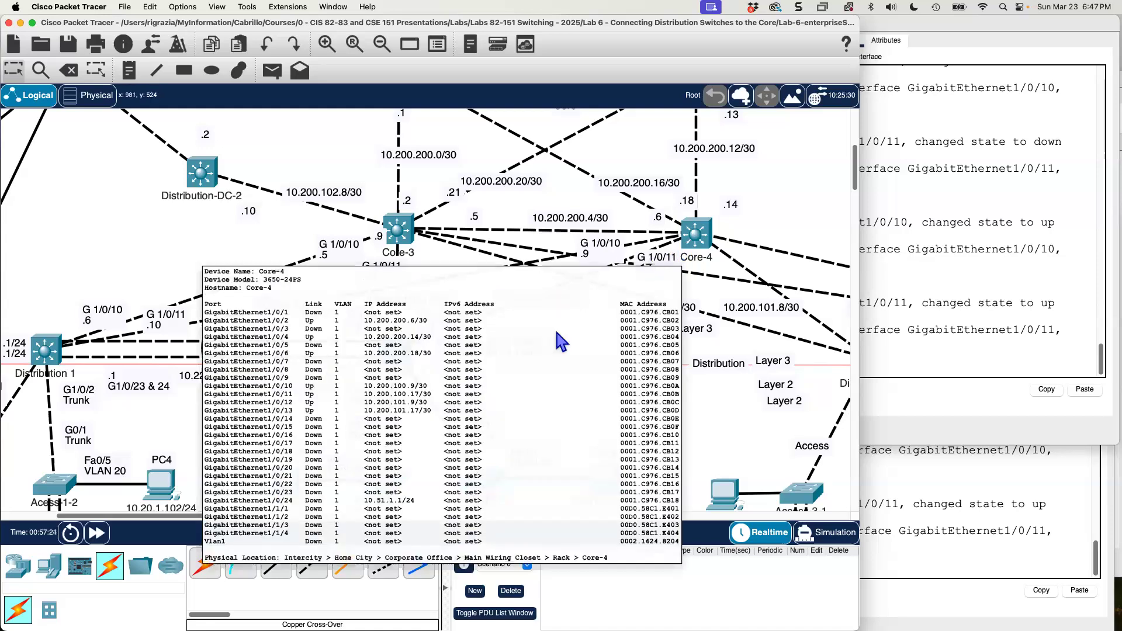
{"action": "left_click", "coordinate": [135, 251]}
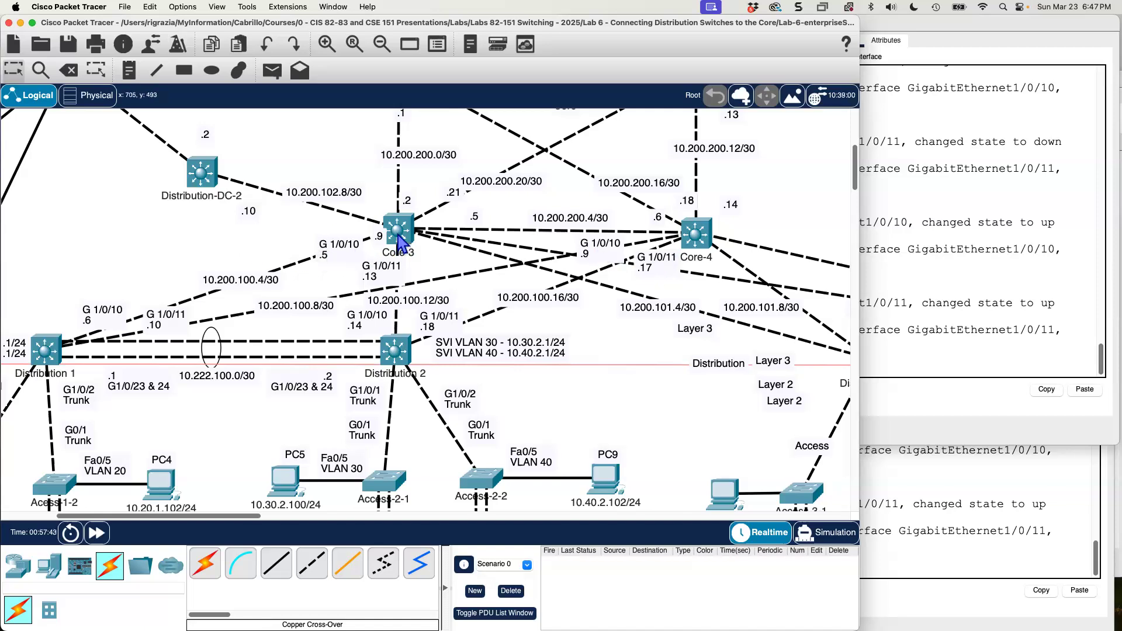
Open the command-line interface of the Distribution 1 switch.
{"action": "mouse_move", "coordinate": [398, 229]}
{"action": "mouse_move", "coordinate": [697, 234]}
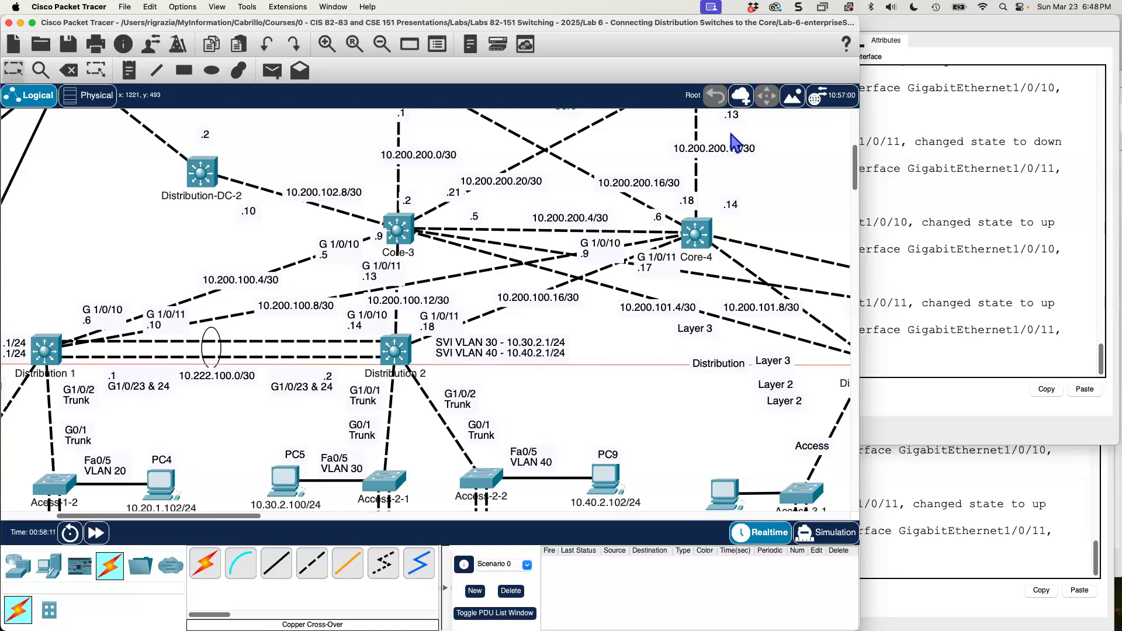
{"action": "left_click", "coordinate": [40, 349]}
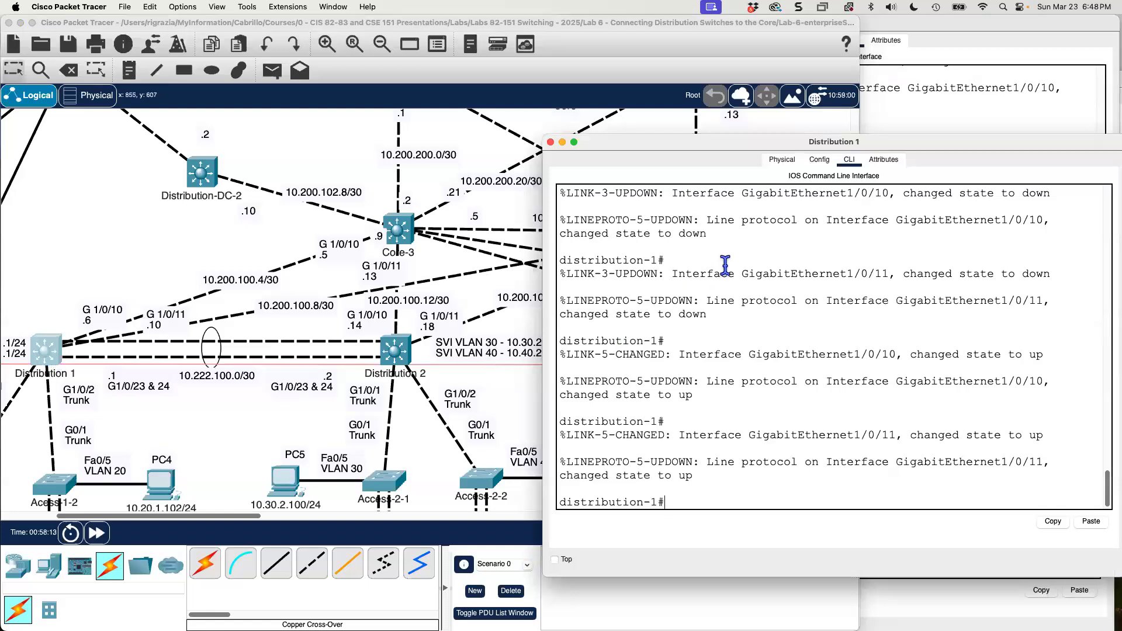
{"action": "type", "text": "conf t"}
{"action": "key", "text": "Return"}
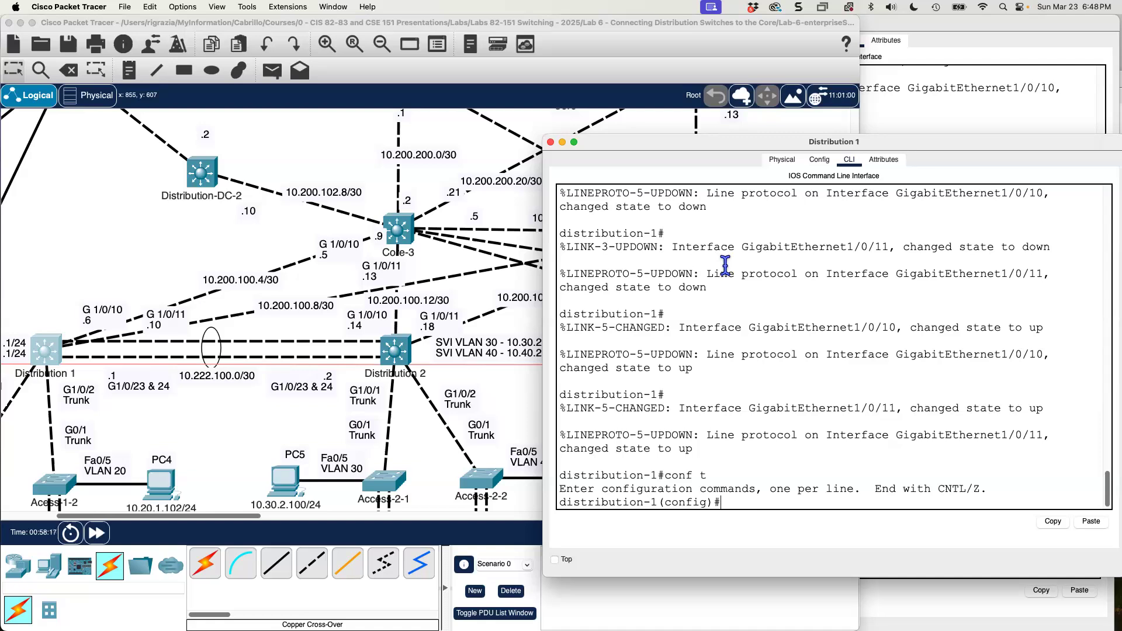
{"action": "type", "text": "exit"}
{"action": "key", "text": "Return"}
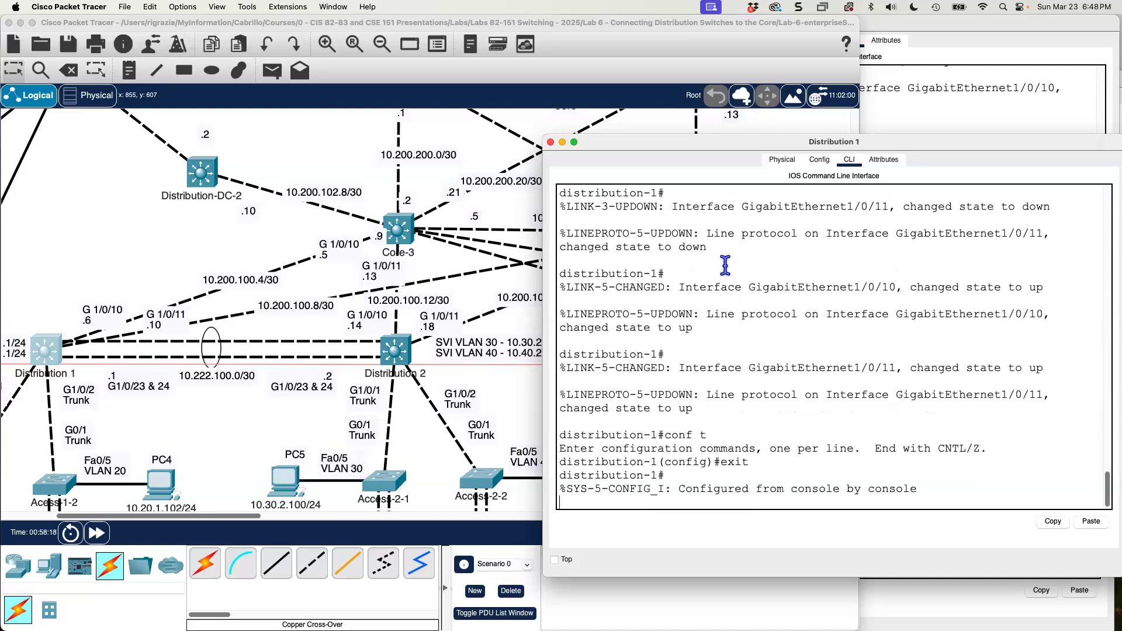
List Distribution 1's interfaces in brief and check the address and status of GigabitEthernet1/0/10 and GigabitEthernet1/0/11.
{"action": "type", "text": "show ip inter "}
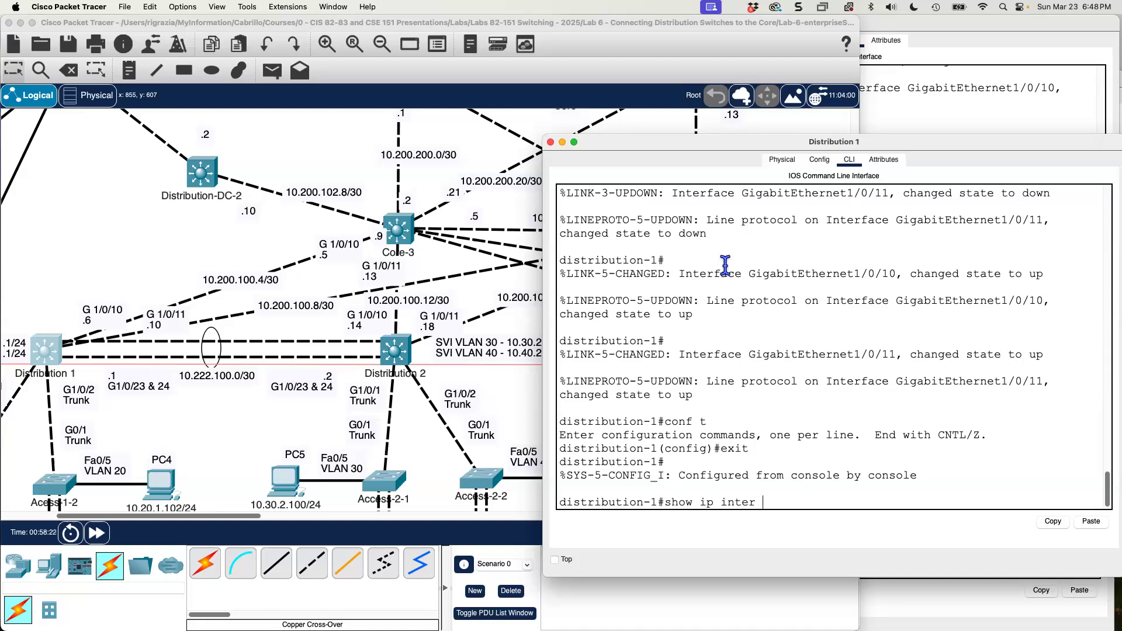
{"action": "type", "text": "rrief"}
{"action": "key", "text": "Return"}
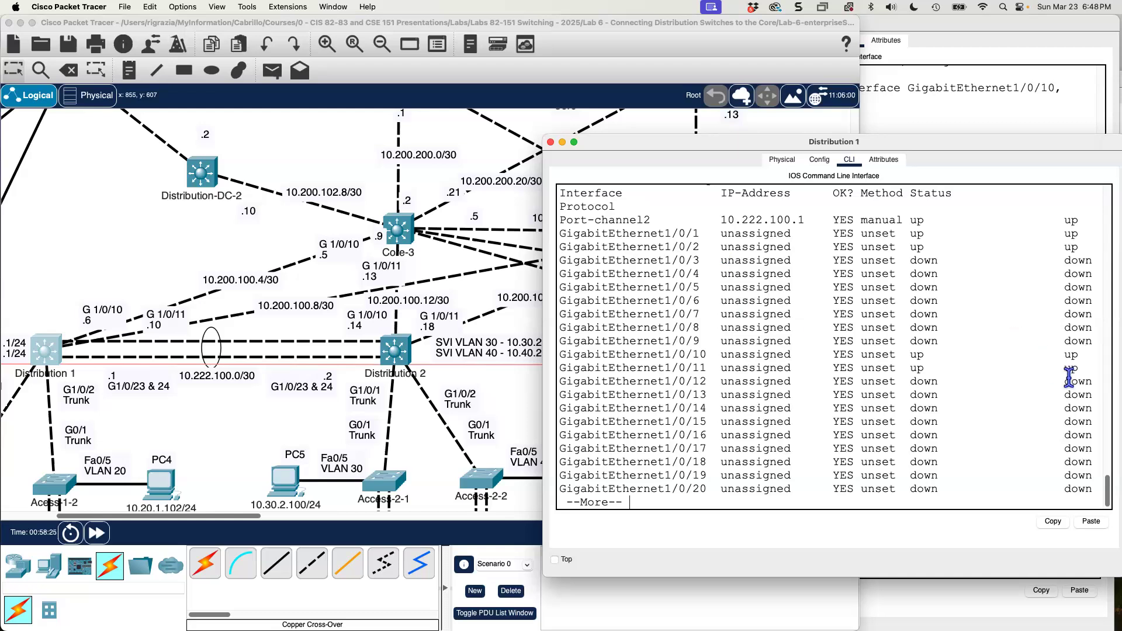
{"action": "left_click_drag", "start_coordinate": [1085, 368], "coordinate": [547, 356]}
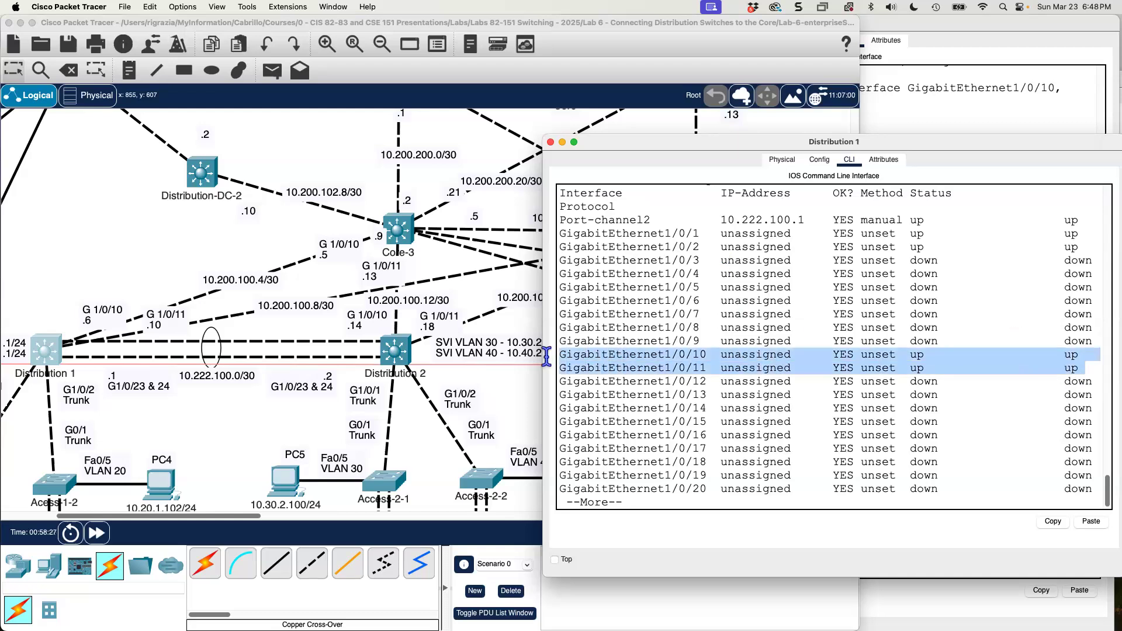
{"action": "double_click", "coordinate": [758, 355]}
{"action": "double_click", "coordinate": [754, 368]}
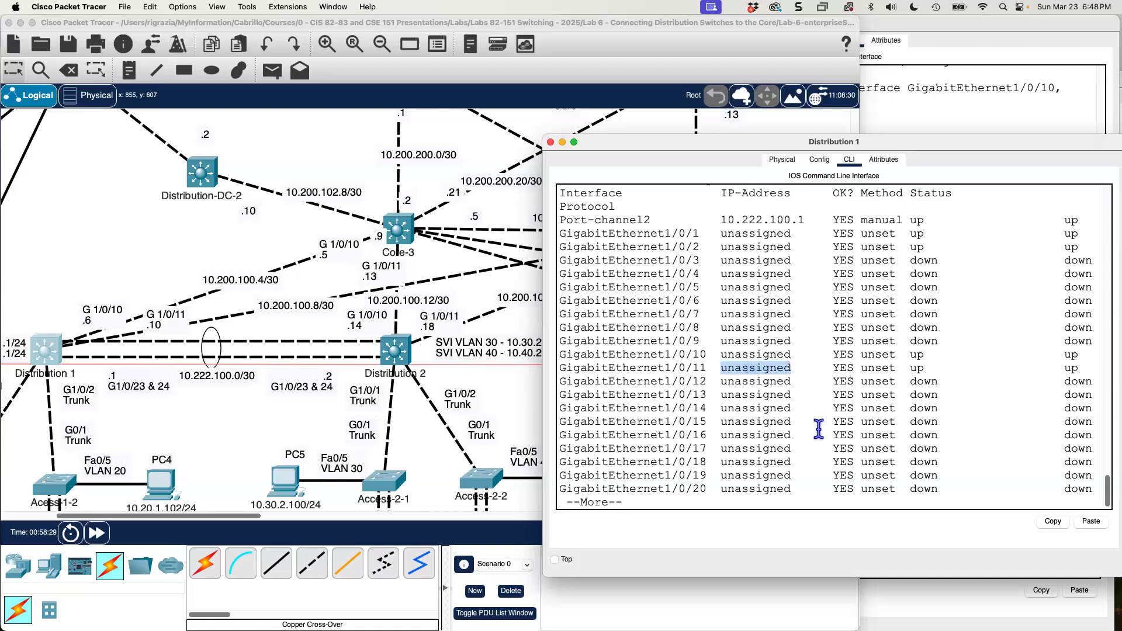
{"action": "left_click", "coordinate": [763, 491]}
{"action": "key", "text": "q"}
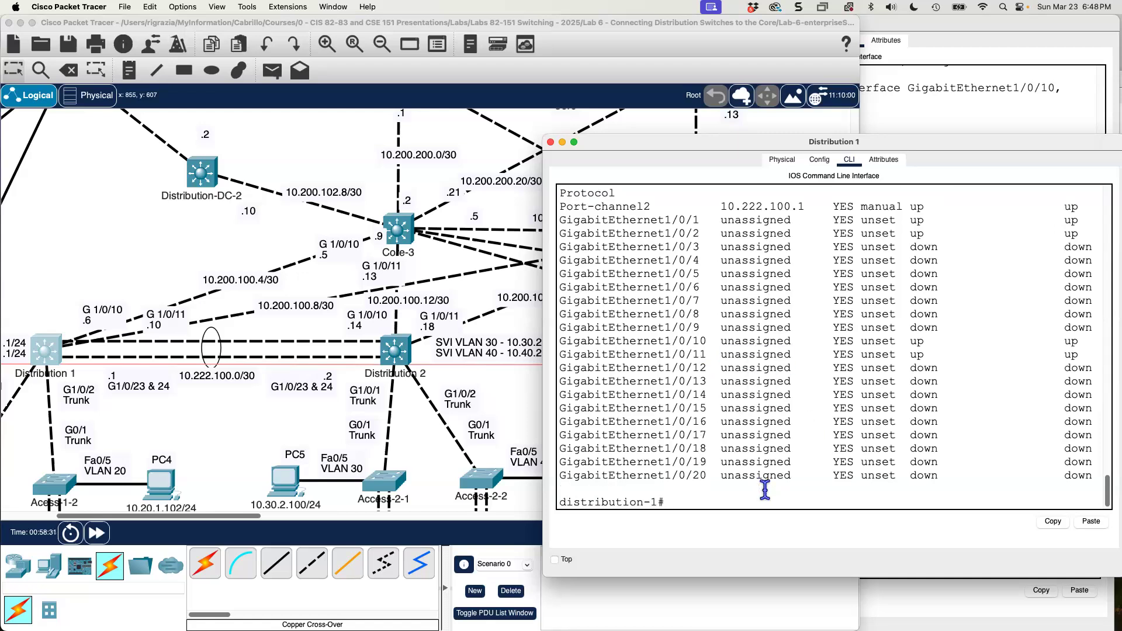
Enter configuration mode on Distribution 1 and turn GigabitEthernet1/0/10 into a routed port with no switchport.
{"action": "type", "text": "conf t"}
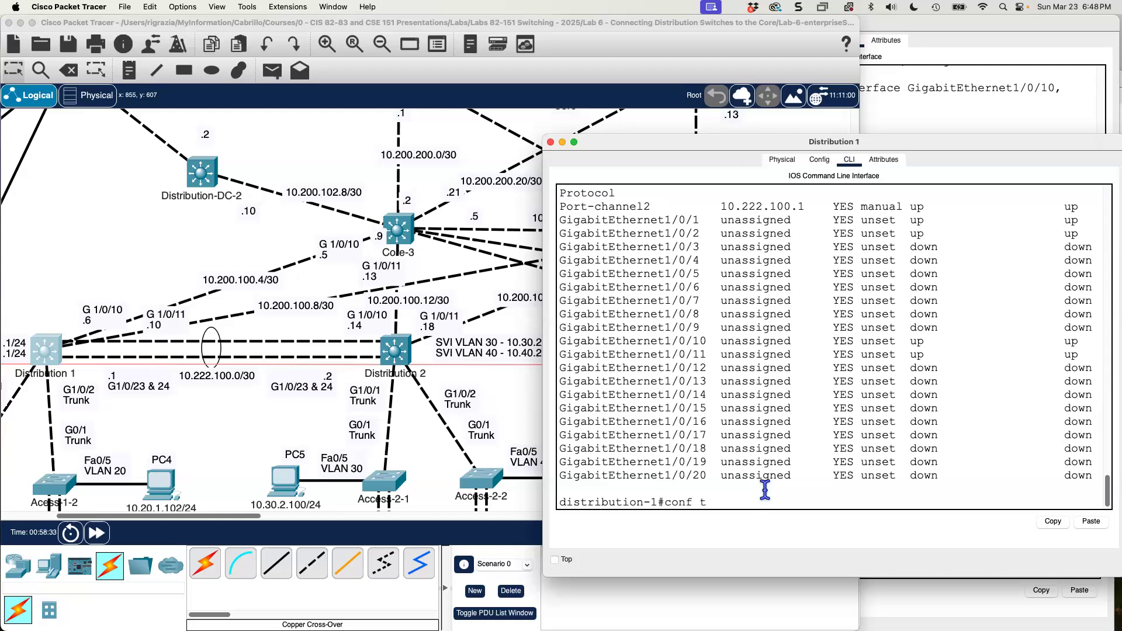
{"action": "key", "text": "Return"}
{"action": "type", "text": "inter g 10"}
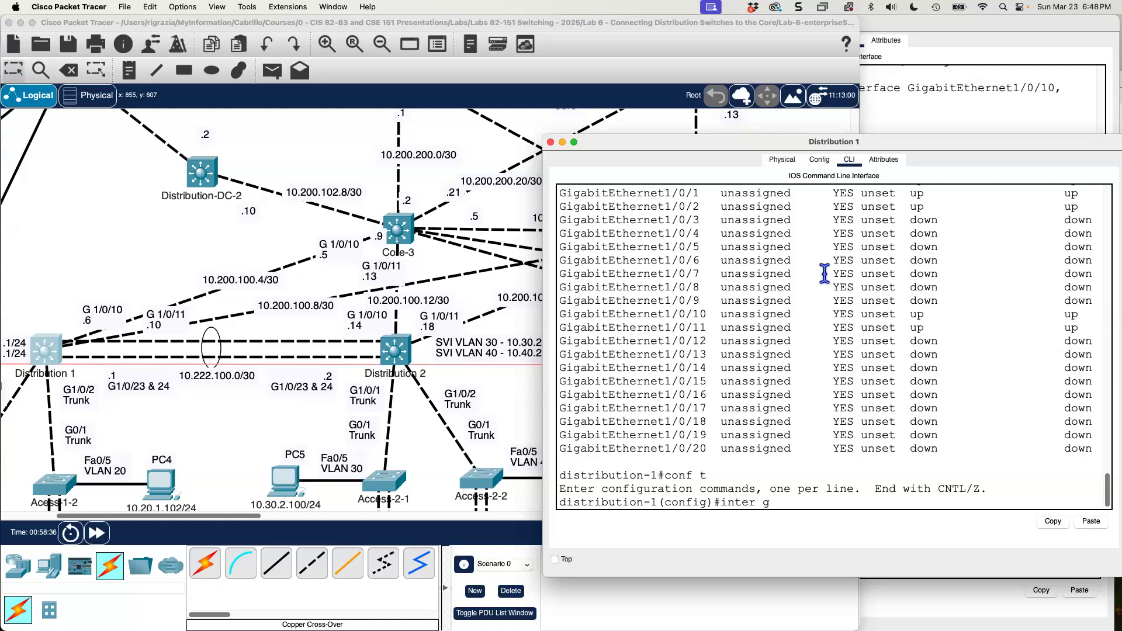
{"action": "key", "text": "BackSpace"}
{"action": "key", "text": "BackSpace"}
{"action": "type", "text": "/0/10"}
{"action": "key", "text": "Return"}
{"action": "type", "text": "no switchport"}
{"action": "key", "text": "Return"}
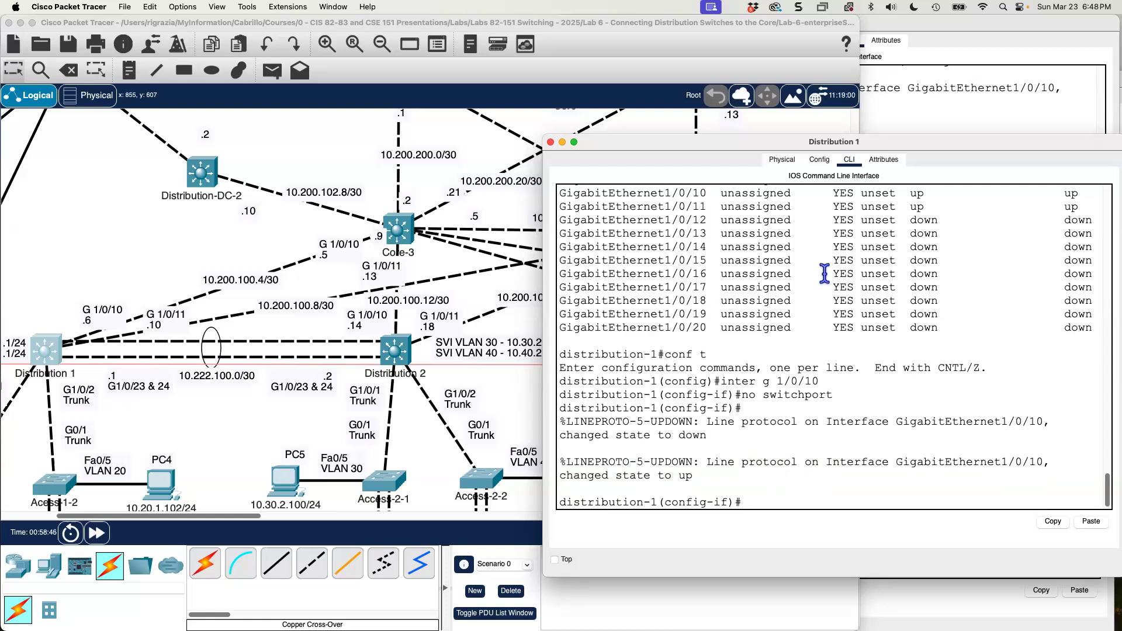
Assign IP address 10.200.100.6 with mask 255.255.255.252 to GigabitEthernet1/0/10 on Distribution 1.
{"action": "type", "text": "ip address 10.200.100"}
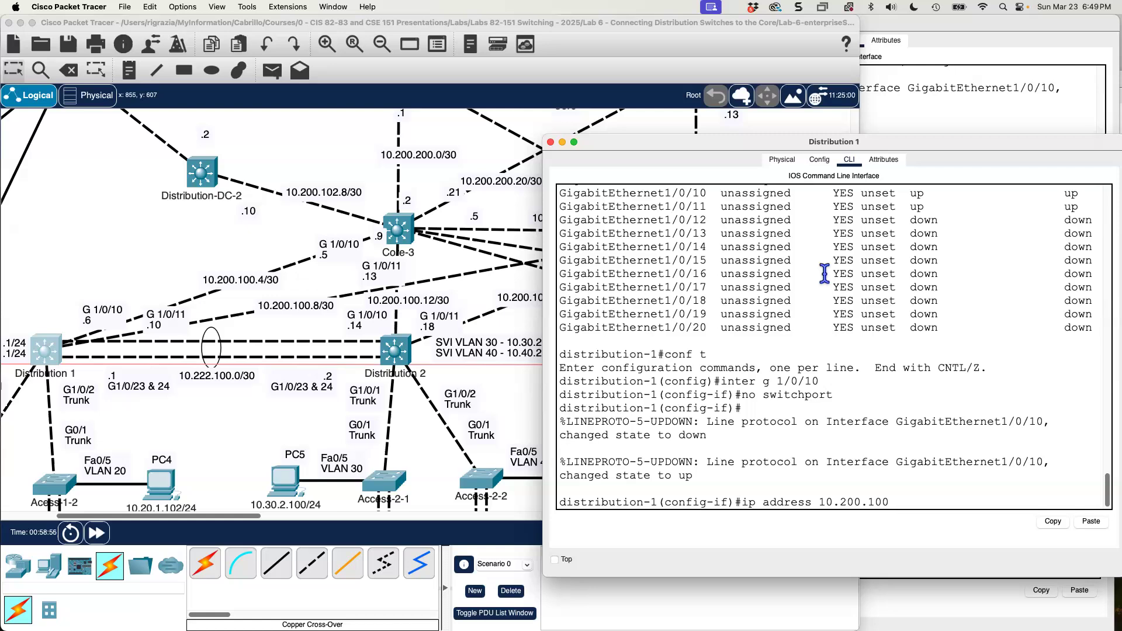
{"action": "type", "text": ".6 255.255.255.252"}
{"action": "key", "text": "Return"}
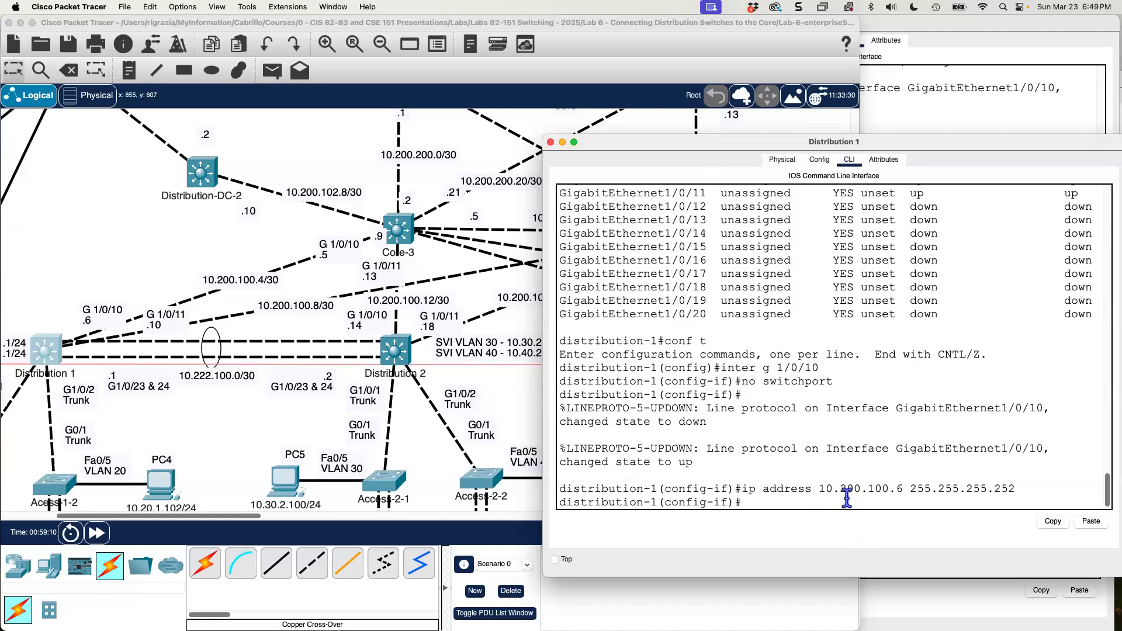
Enable GigabitEthernet1/0/10 on Distribution 1 with no shutdown.
{"action": "type", "text": "no  shutdown"}
{"action": "key", "text": "Return"}
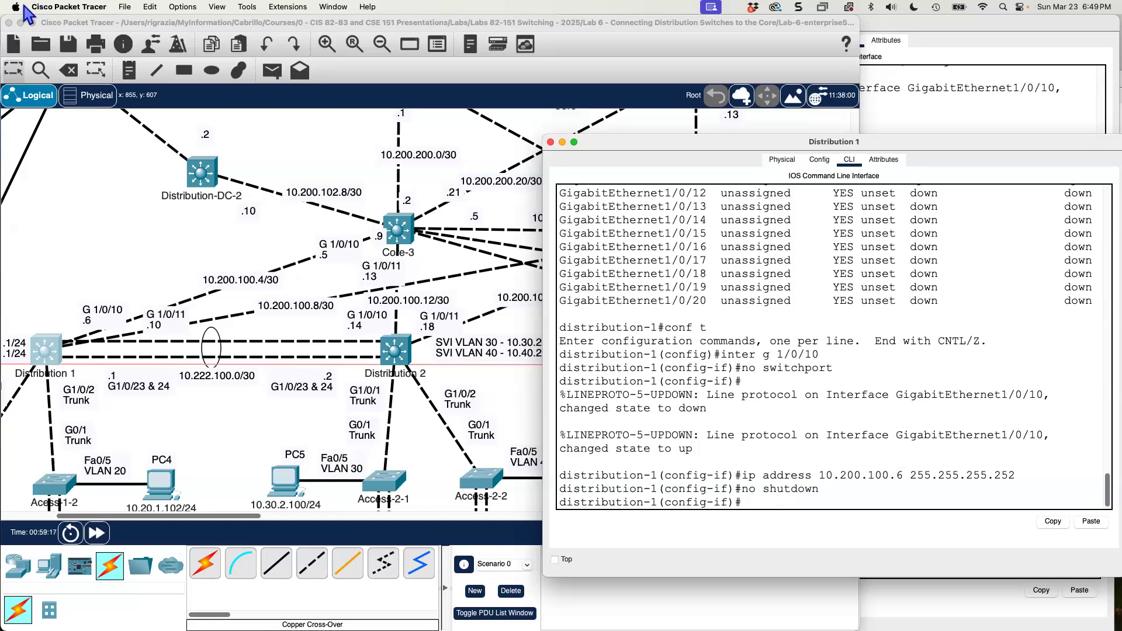
Turn on Show Link Lights in the preferences to check the link states in the topology.
{"action": "left_click", "coordinate": [41, 5]}
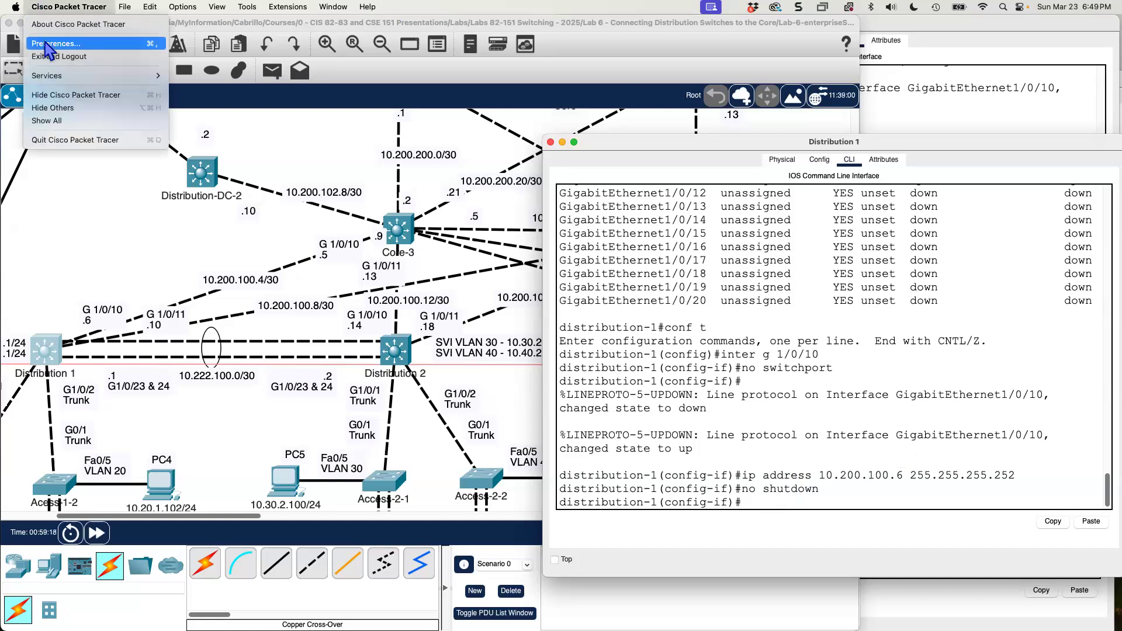
{"action": "left_click", "coordinate": [44, 44]}
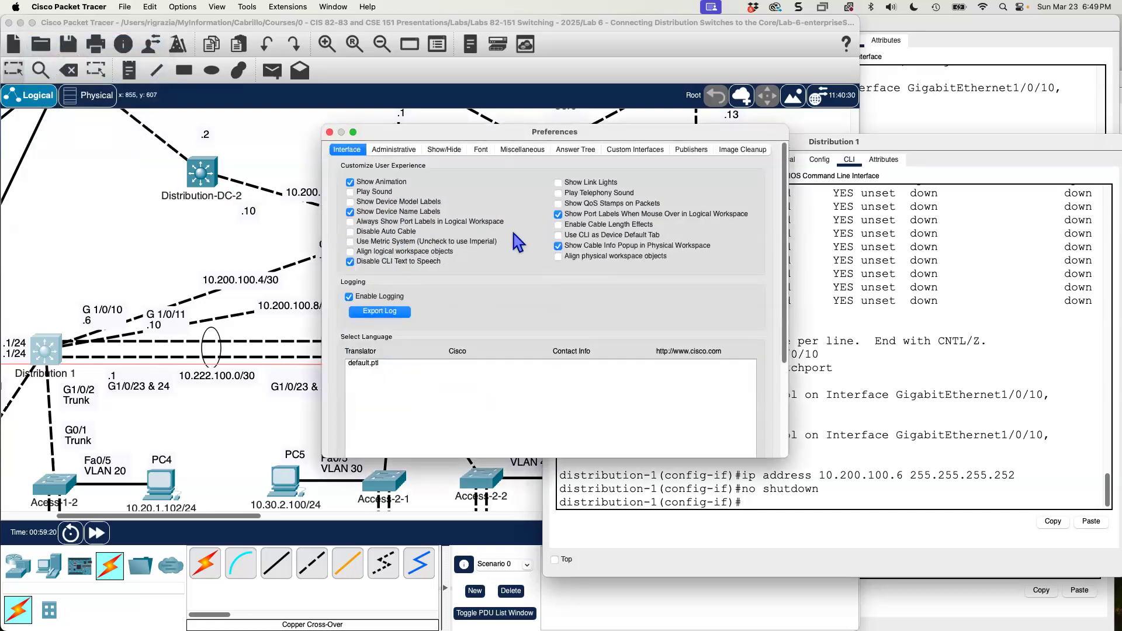
{"action": "left_click", "coordinate": [559, 182]}
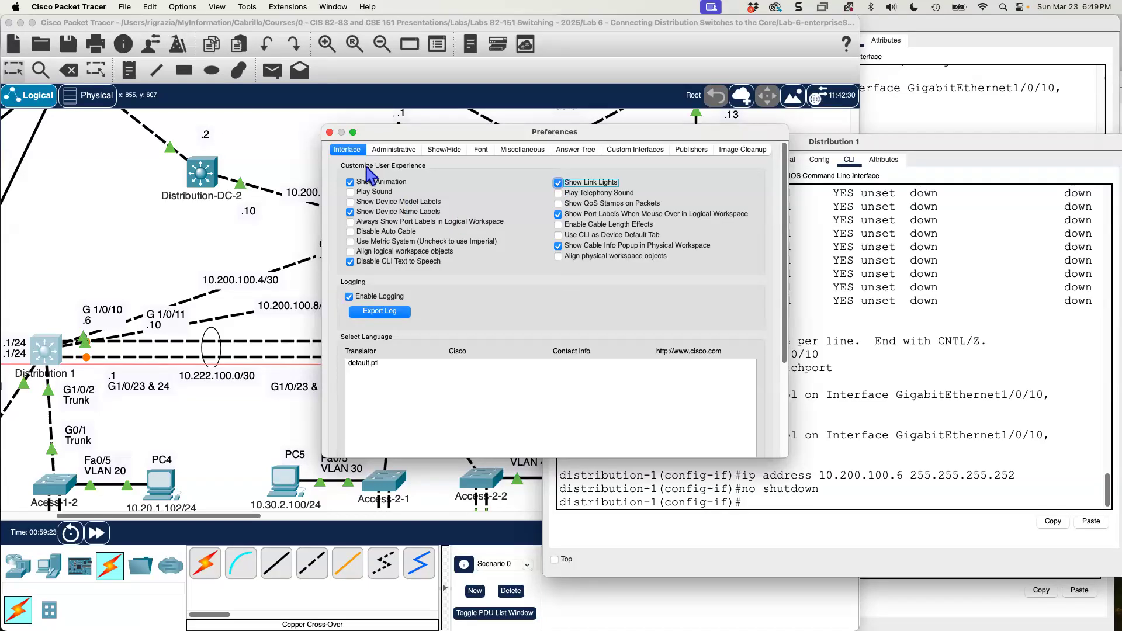
{"action": "left_click", "coordinate": [329, 132]}
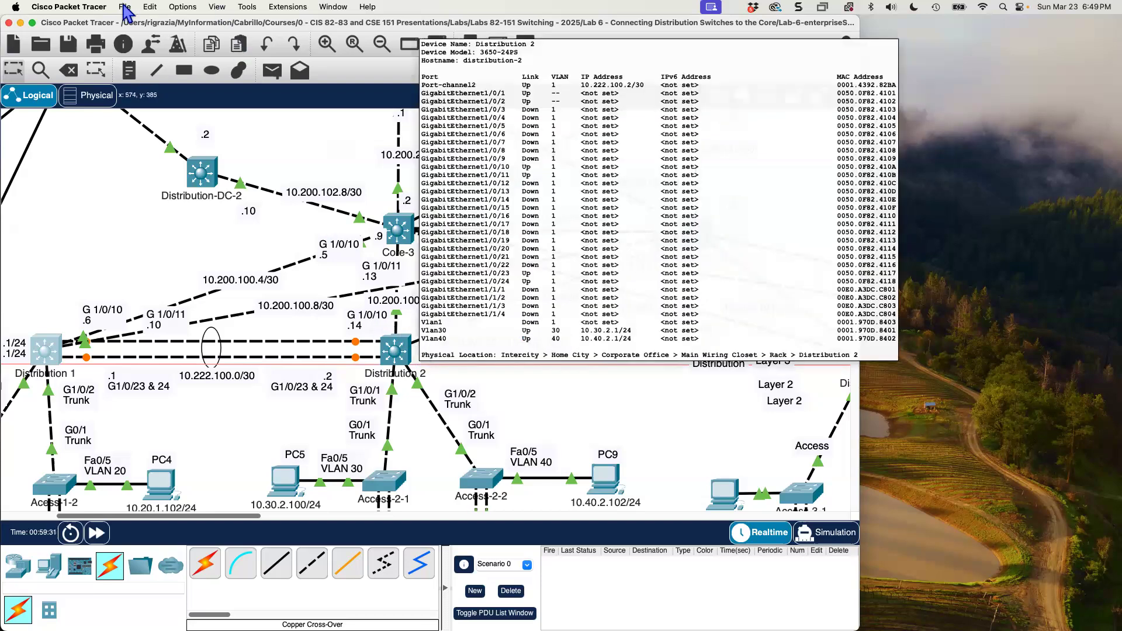
Turn off Show Link Lights in the preferences.
{"action": "left_click", "coordinate": [80, 8]}
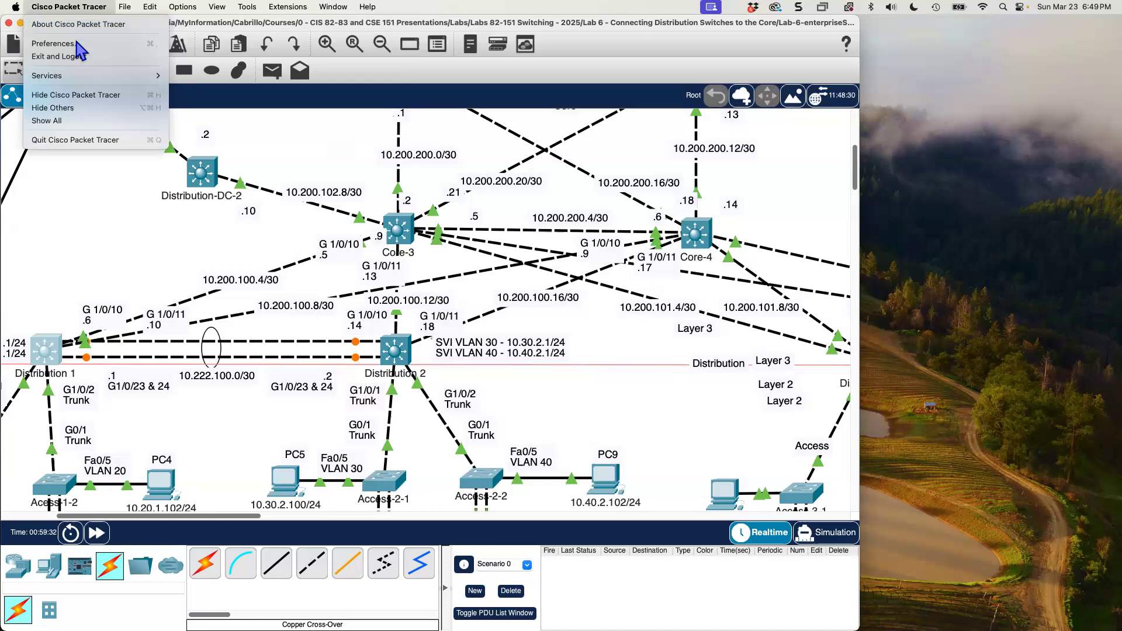
{"action": "left_click", "coordinate": [78, 45]}
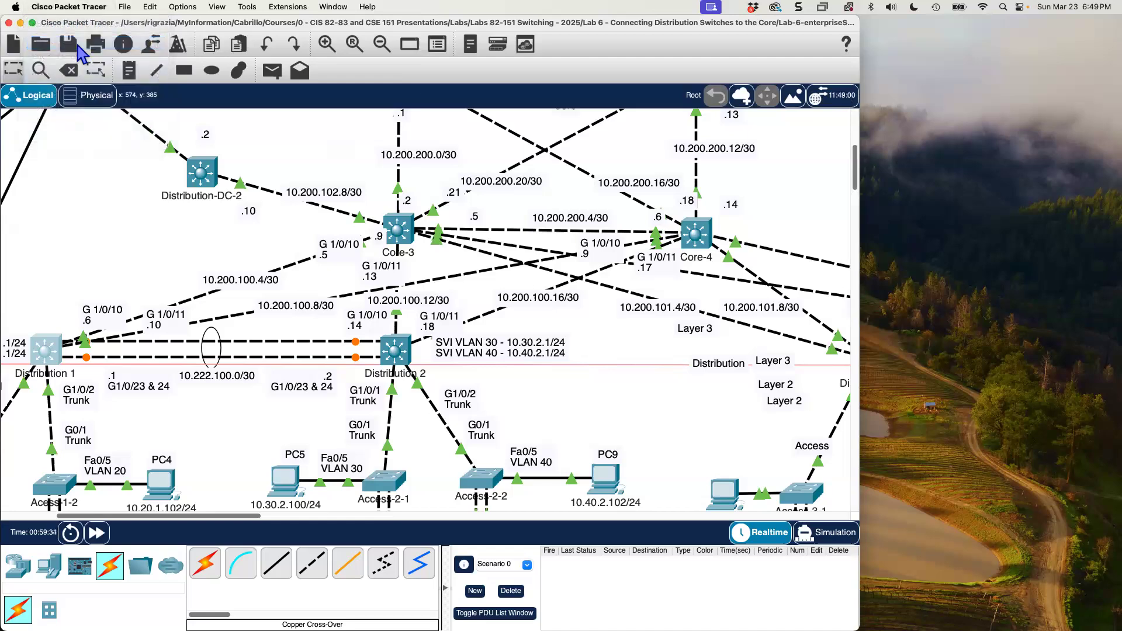
{"action": "left_click", "coordinate": [559, 183]}
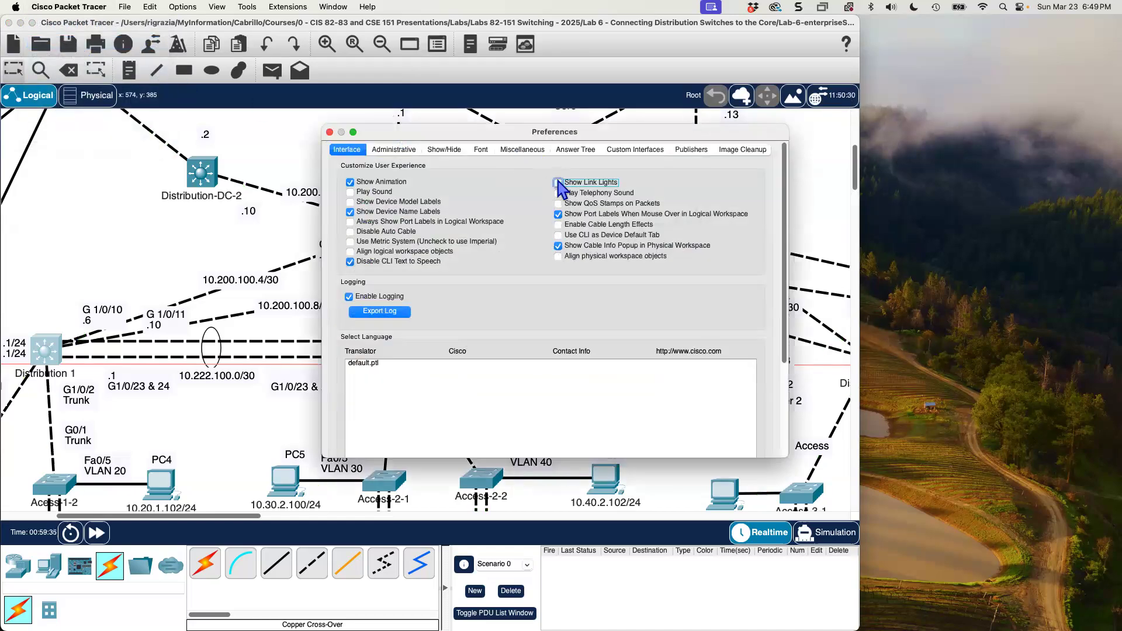
{"action": "left_click", "coordinate": [329, 132]}
Reopen Distribution 1's command line in a wider window and exit the GigabitEthernet1/0/10 interface configuration.
{"action": "left_click", "coordinate": [46, 350]}
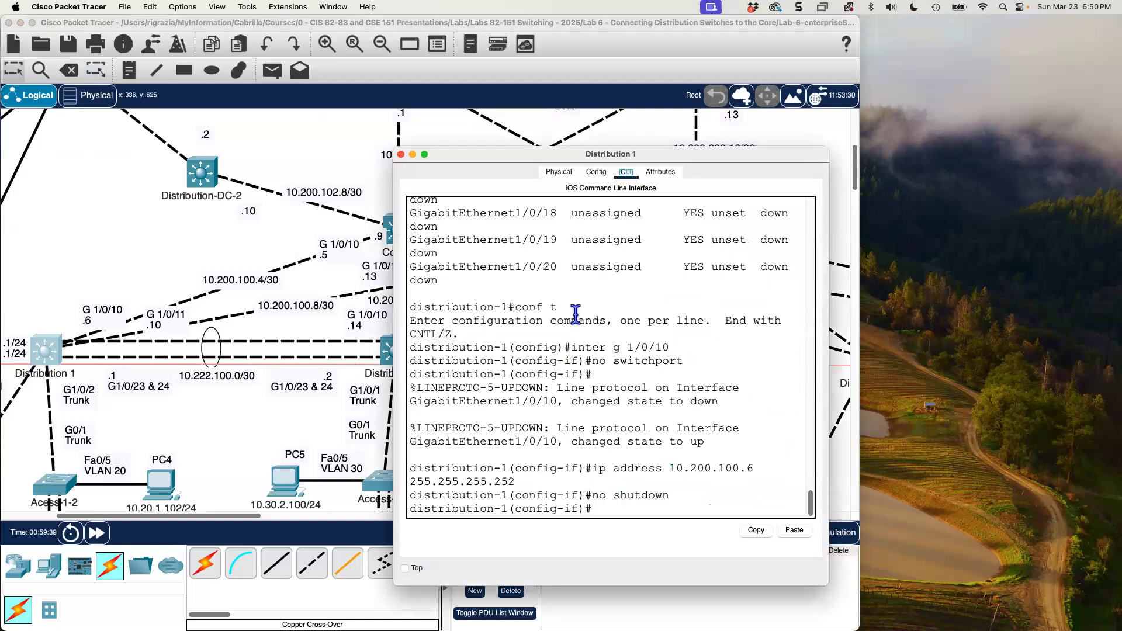
{"action": "left_click_drag", "start_coordinate": [828, 584], "coordinate": [1022, 581]}
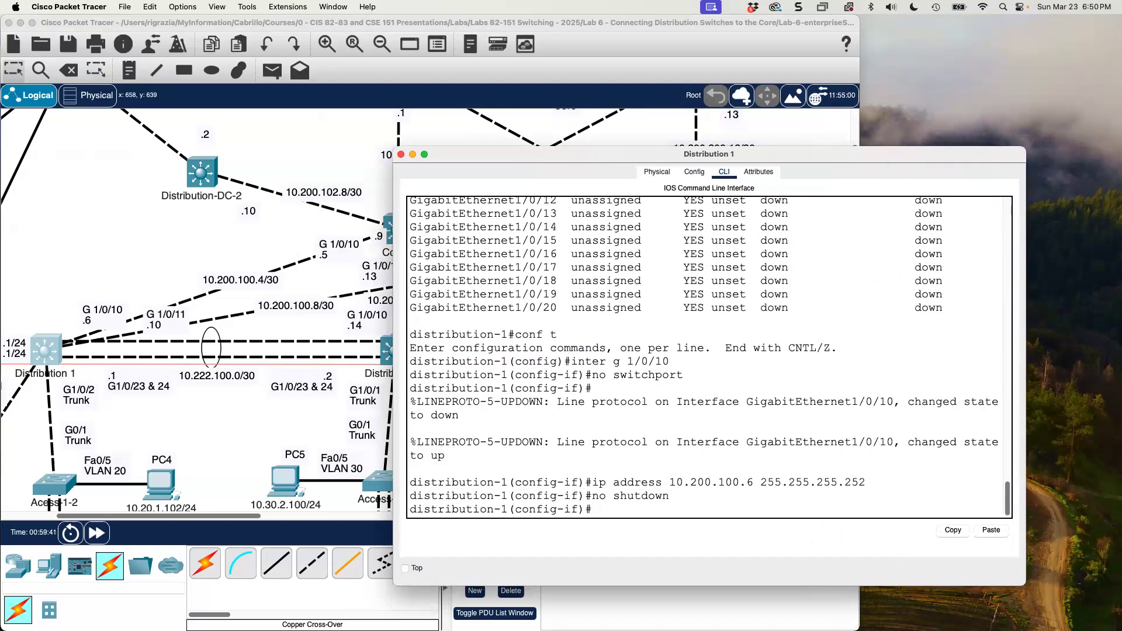
{"action": "type", "text": "exit"}
{"action": "key", "text": "Return"}
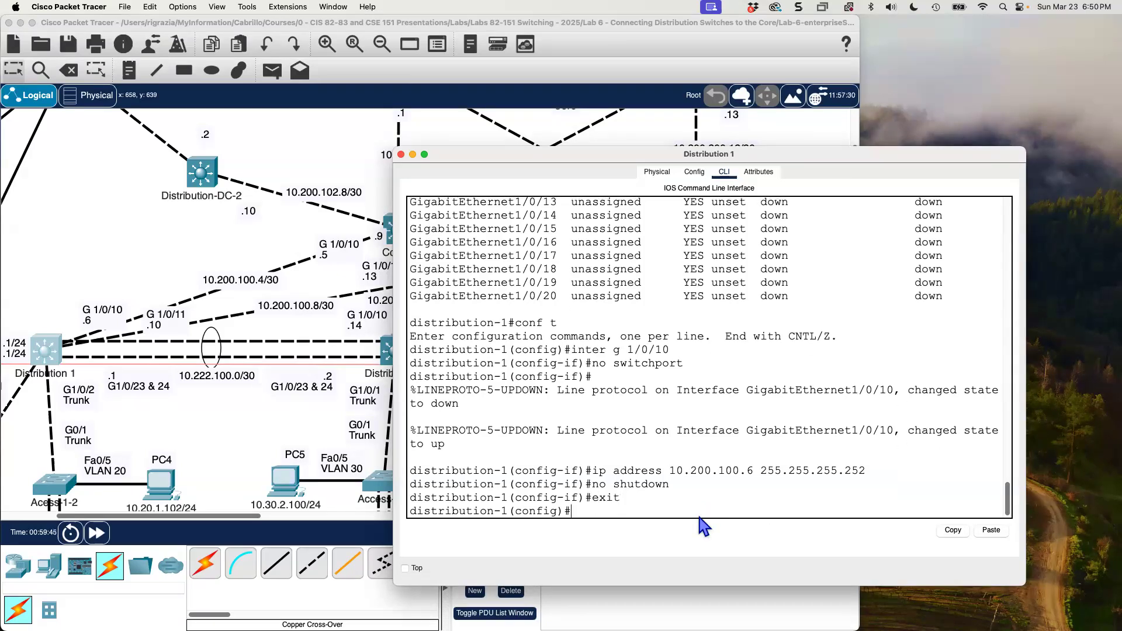
Enter interface configuration for GigabitEthernet1/0/11 on Distribution 1 and make it a routed port with no switchport.
{"action": "type", "text": "inter g"}
{"action": "key", "text": "BackSpace"}
{"action": "key", "text": "BackSpace"}
{"action": "key", "text": "Up"}
{"action": "key", "text": "Up"}
{"action": "key", "text": "Up"}
{"action": "key", "text": "Up"}
{"action": "key", "text": "Up"}
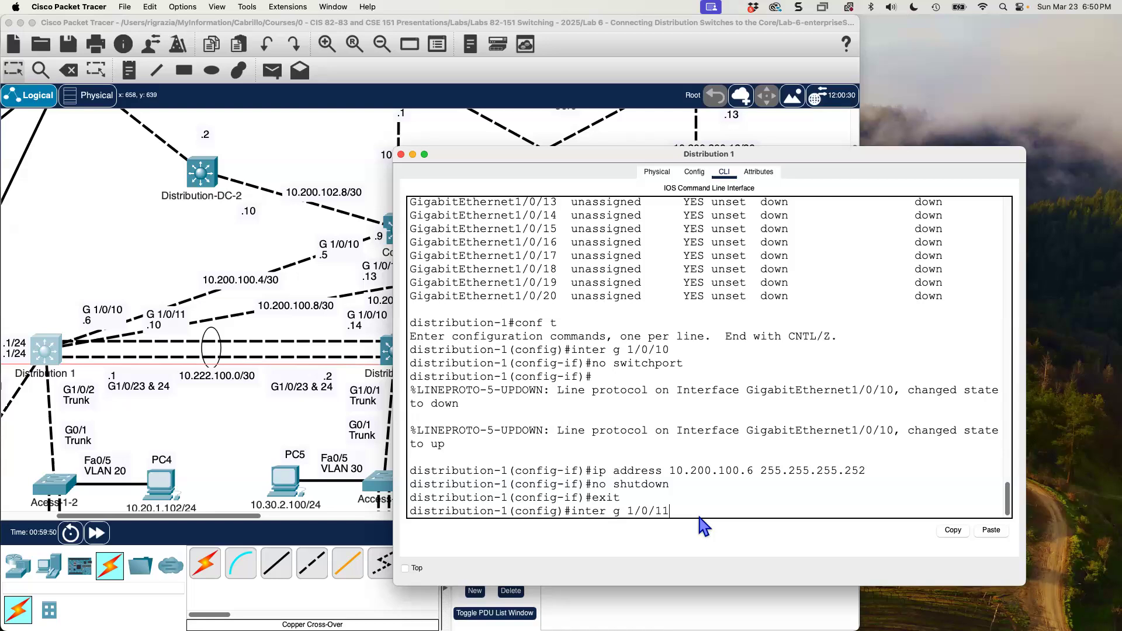
{"action": "key", "text": "Return"}
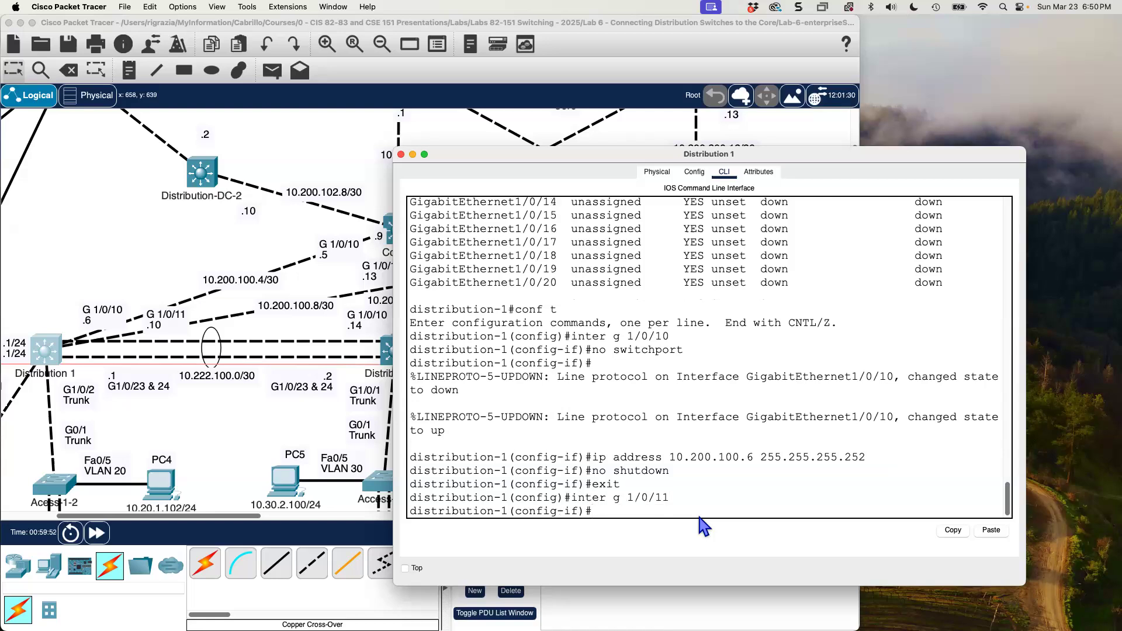
{"action": "key", "text": "Up"}
{"action": "key", "text": "Up"}
{"action": "key", "text": "Up"}
{"action": "key", "text": "Up"}
{"action": "key", "text": "Up"}
{"action": "key", "text": "Return"}
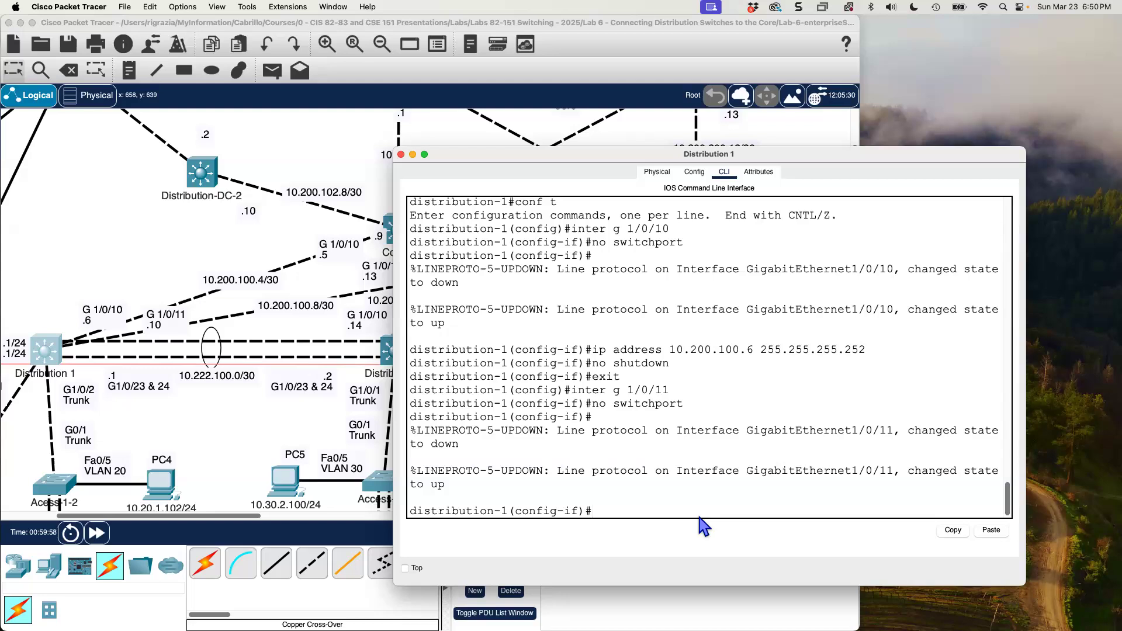
Assign IP address 10.200.100.10 with mask 255.255.255.252 to GigabitEthernet1/0/11 on Distribution 1.
{"action": "type", "text": "ip add 10.200.100."}
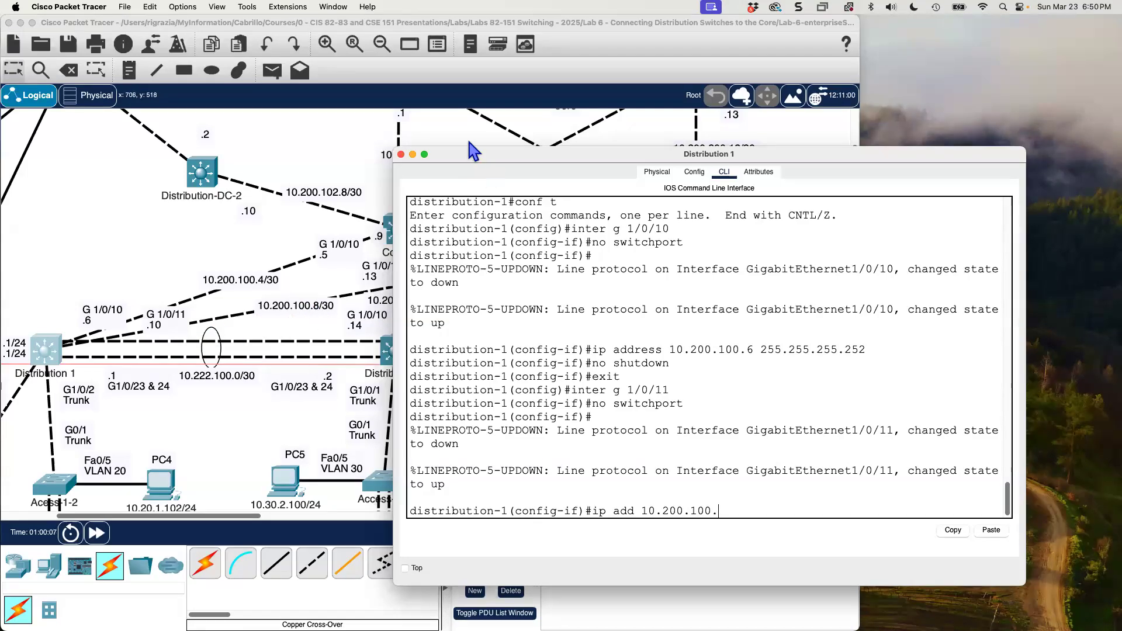
{"action": "left_click_drag", "start_coordinate": [468, 154], "coordinate": [632, 189]}
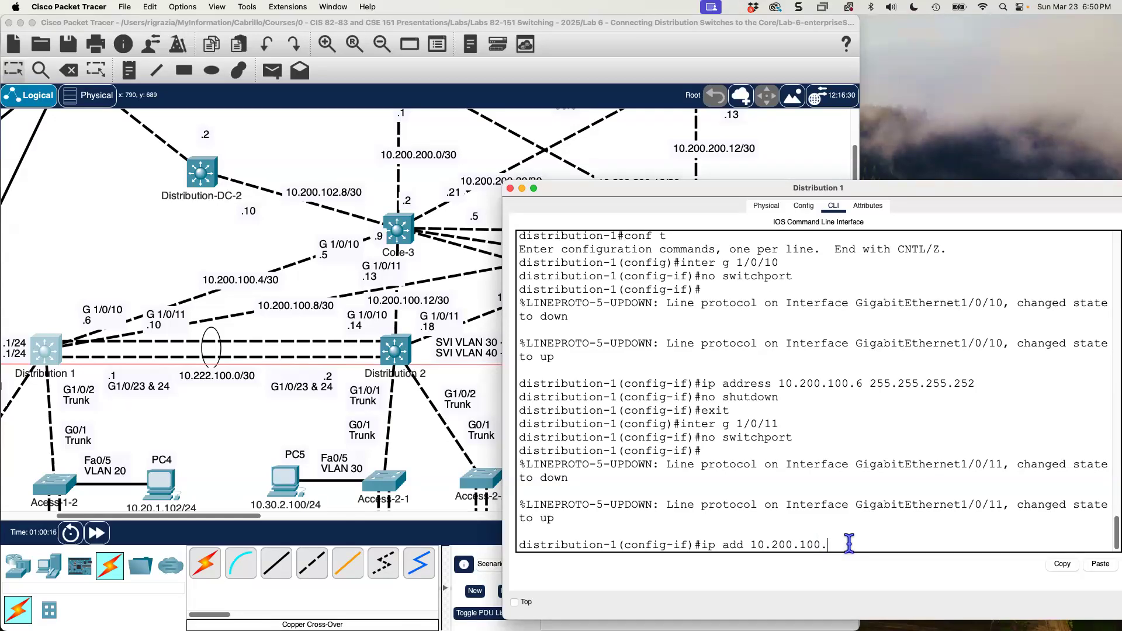
{"action": "type", "text": "10 255.25.5.2"}
{"action": "key", "text": "BackSpace"}
{"action": "key", "text": "BackSpace"}
{"action": "key", "text": "BackSpace"}
{"action": "key", "text": "BackSpace"}
{"action": "type", "text": "5.255.252"}
{"action": "key", "text": "Return"}
Enable GigabitEthernet1/0/11 on Distribution 1 with no shutdown and end configuration mode.
{"action": "type", "text": "no "}
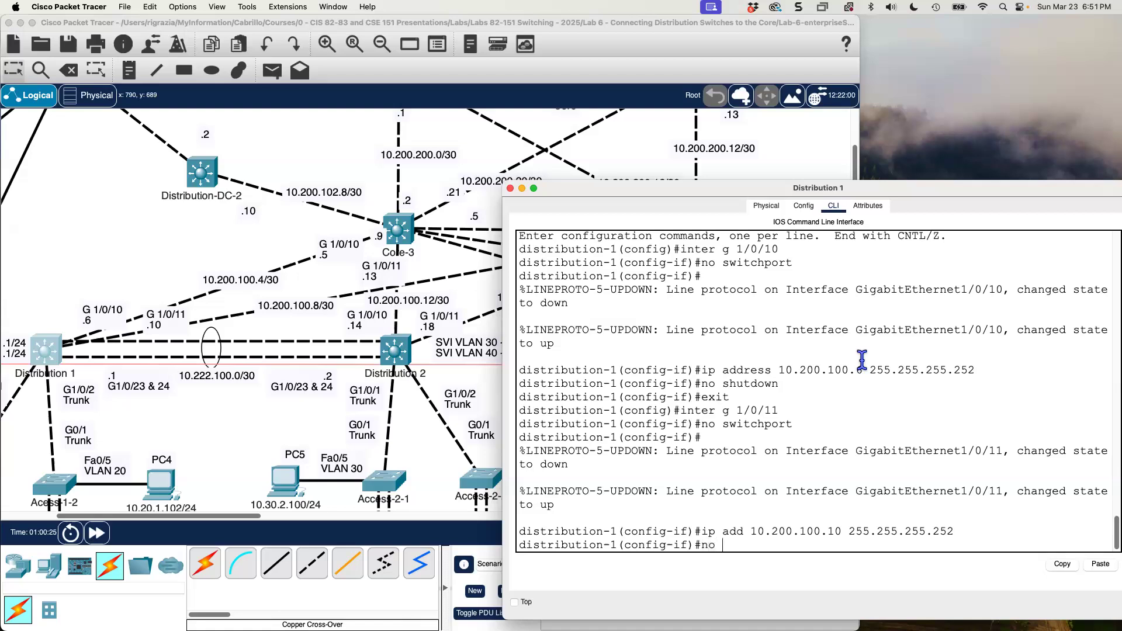
{"action": "type", "text": "shutdo"}
{"action": "key", "text": "BackSpace"}
{"action": "key", "text": "BackSpace"}
{"action": "key", "text": "BackSpace"}
{"action": "type", "text": "utdown"}
{"action": "key", "text": "Return"}
{"action": "type", "text": "e"}
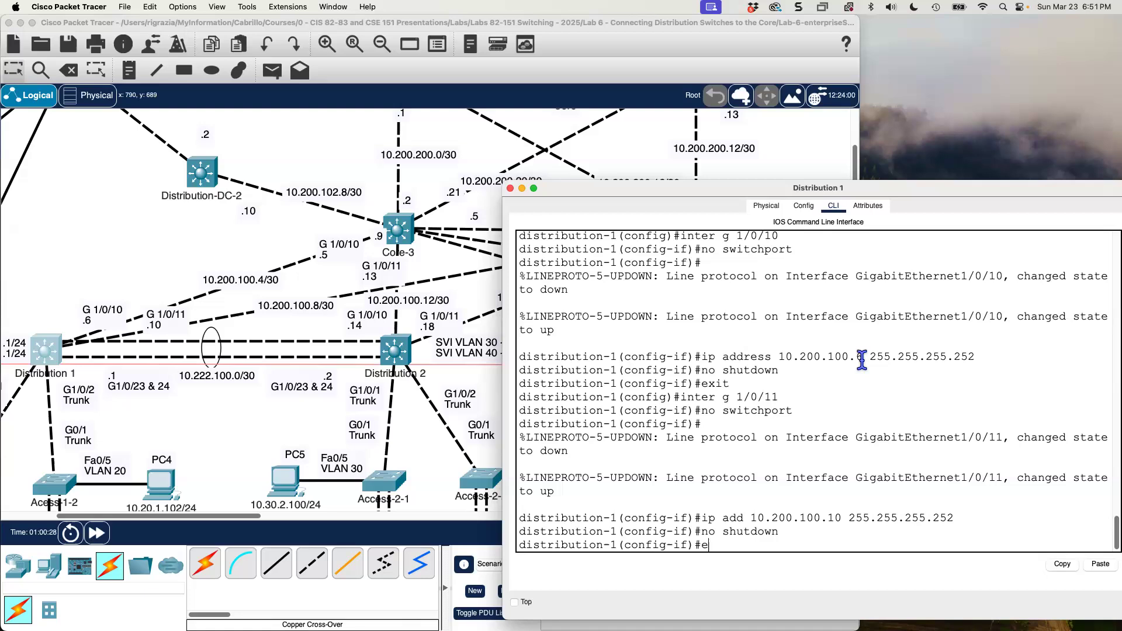
{"action": "type", "text": "xnd"}
{"action": "key", "text": "Return"}
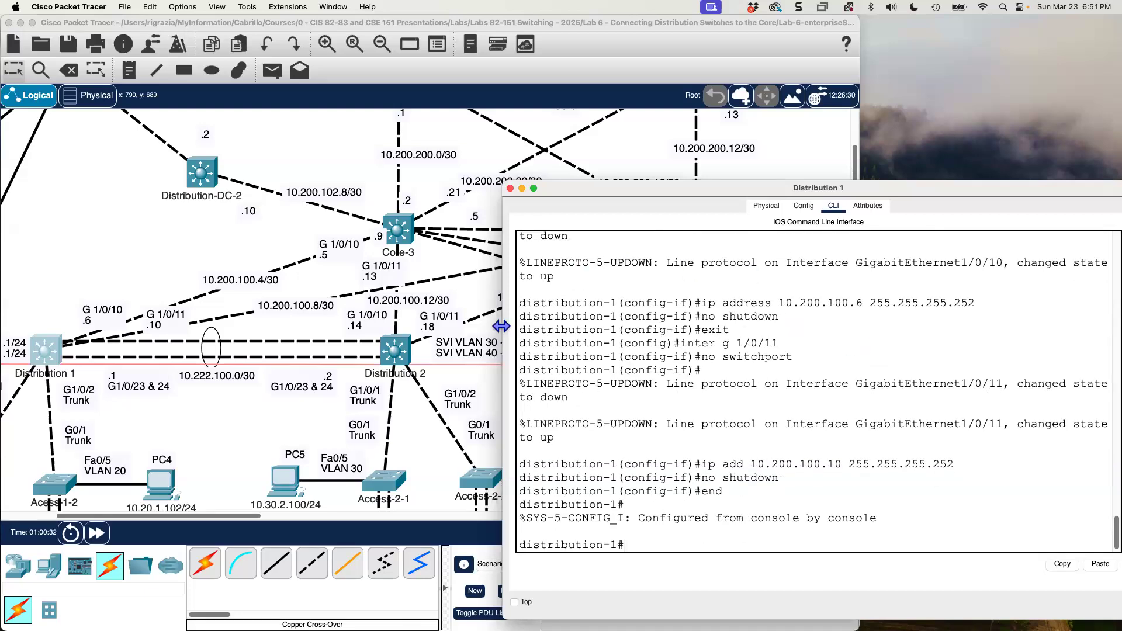
Open Distribution 2's command-line interface in an enlarged window placed clear of the switch's address labels in the topology.
{"action": "left_click", "coordinate": [393, 353]}
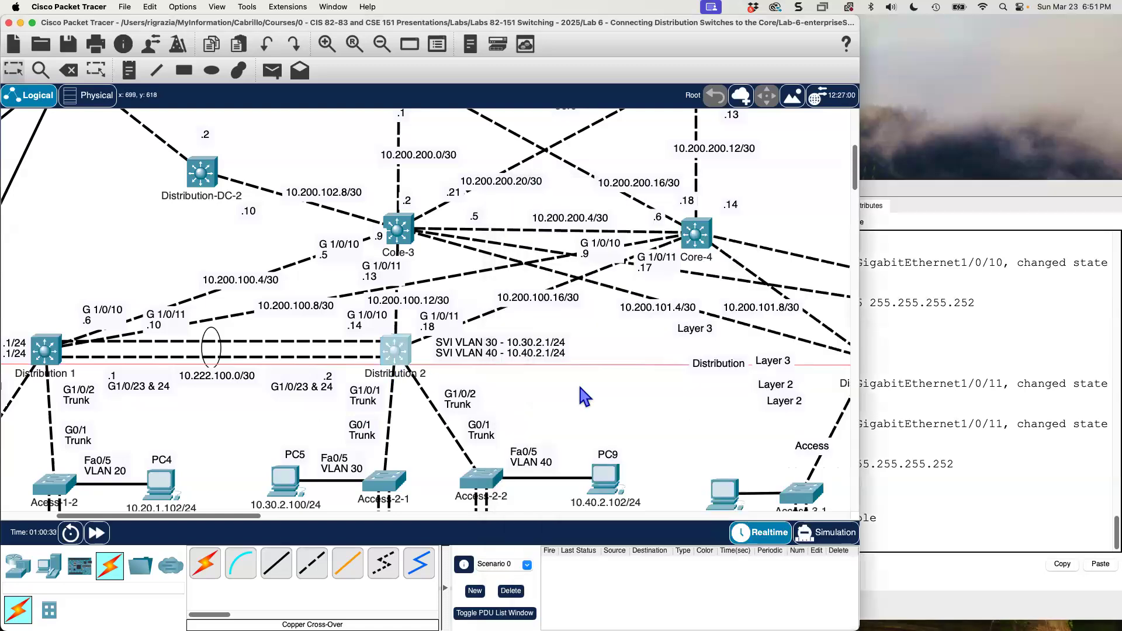
{"action": "left_click", "coordinate": [401, 352]}
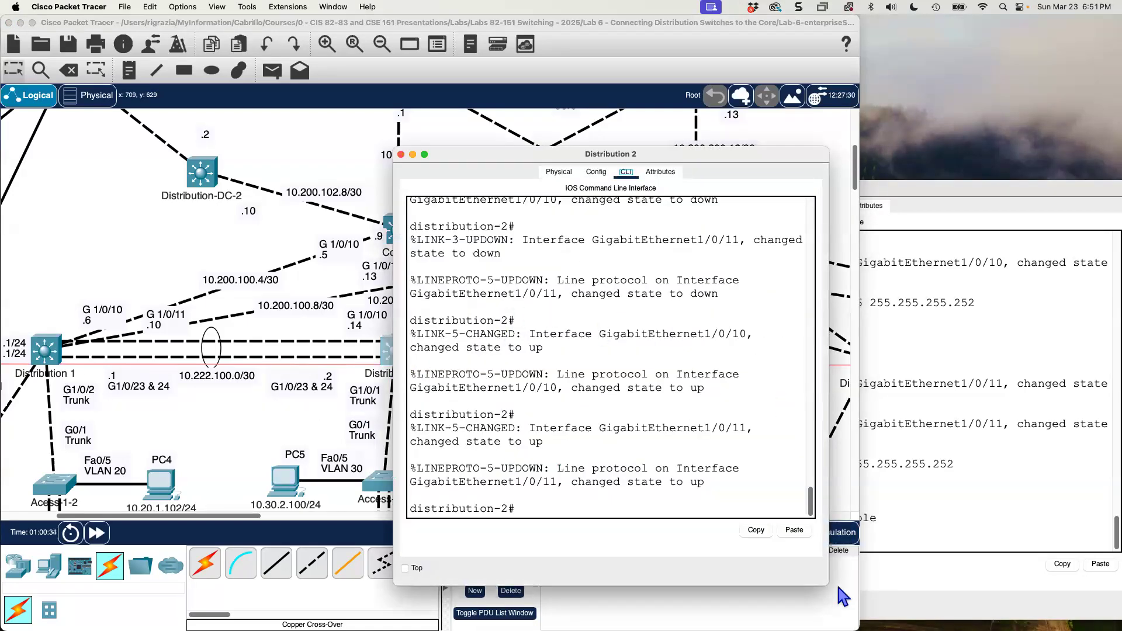
{"action": "left_click_drag", "start_coordinate": [830, 586], "coordinate": [1010, 626]}
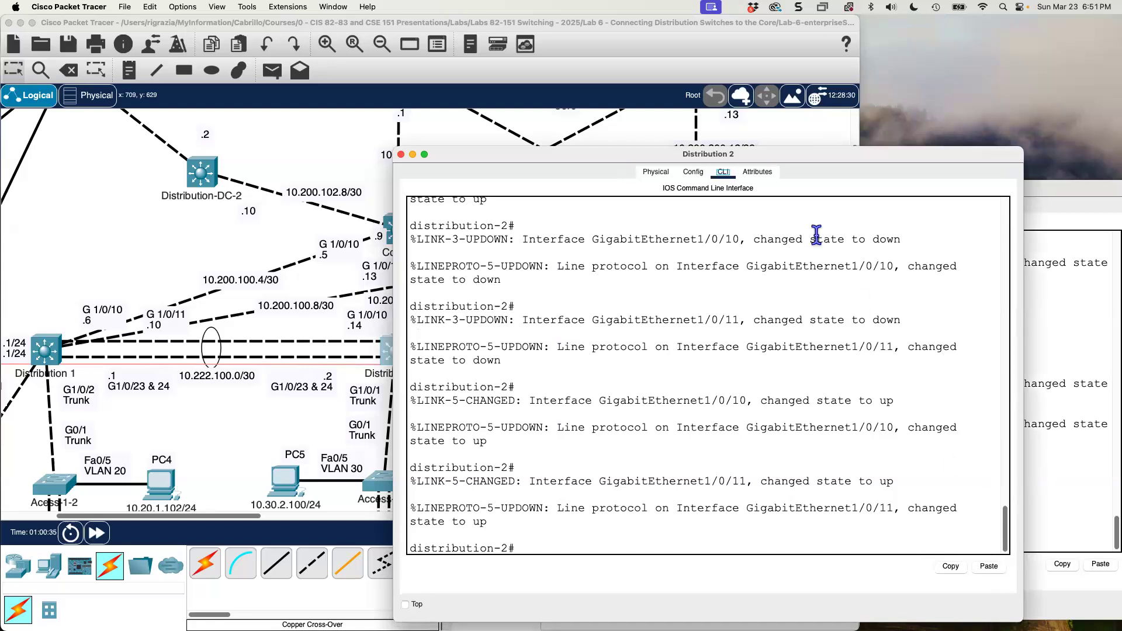
{"action": "left_click_drag", "start_coordinate": [822, 162], "coordinate": [898, 152]}
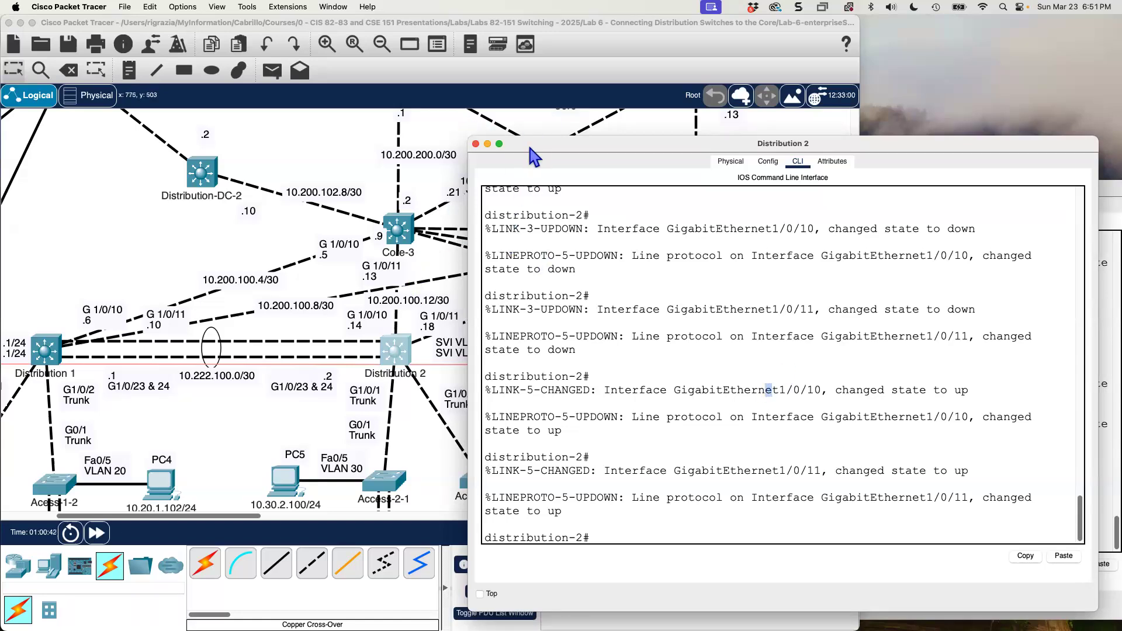
{"action": "left_click_drag", "start_coordinate": [531, 148], "coordinate": [607, 160]}
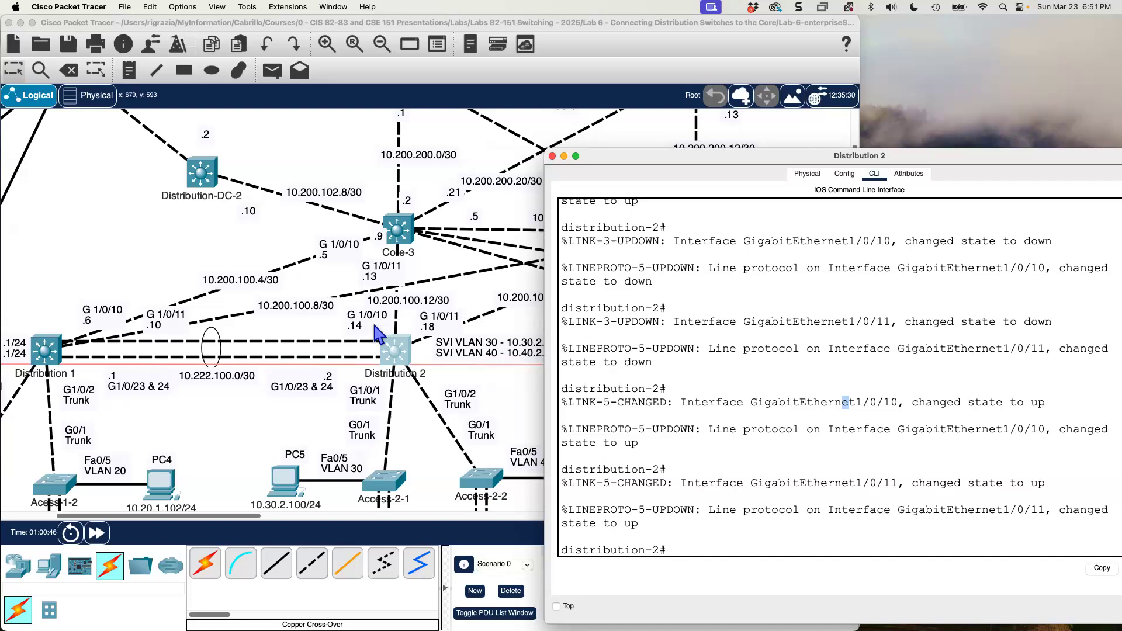
Enter configuration mode on Distribution 2 and turn GigabitEthernet1/0/10 into a routed port with no switchport.
{"action": "type", "text": "conf t"}
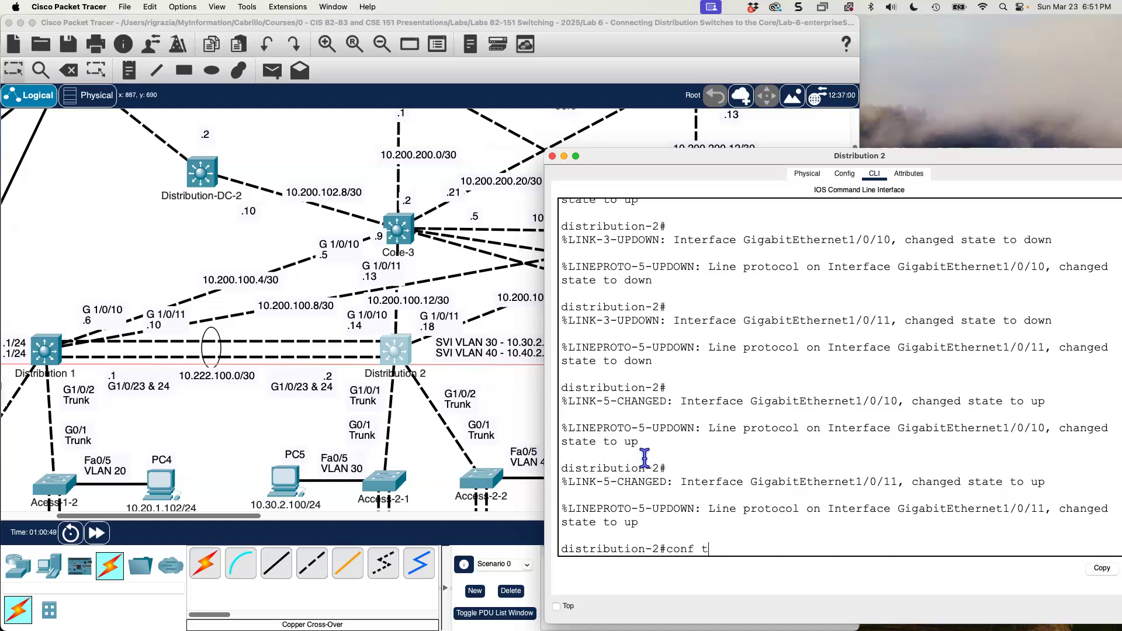
{"action": "key", "text": "Return"}
{"action": "type", "text": "inter "}
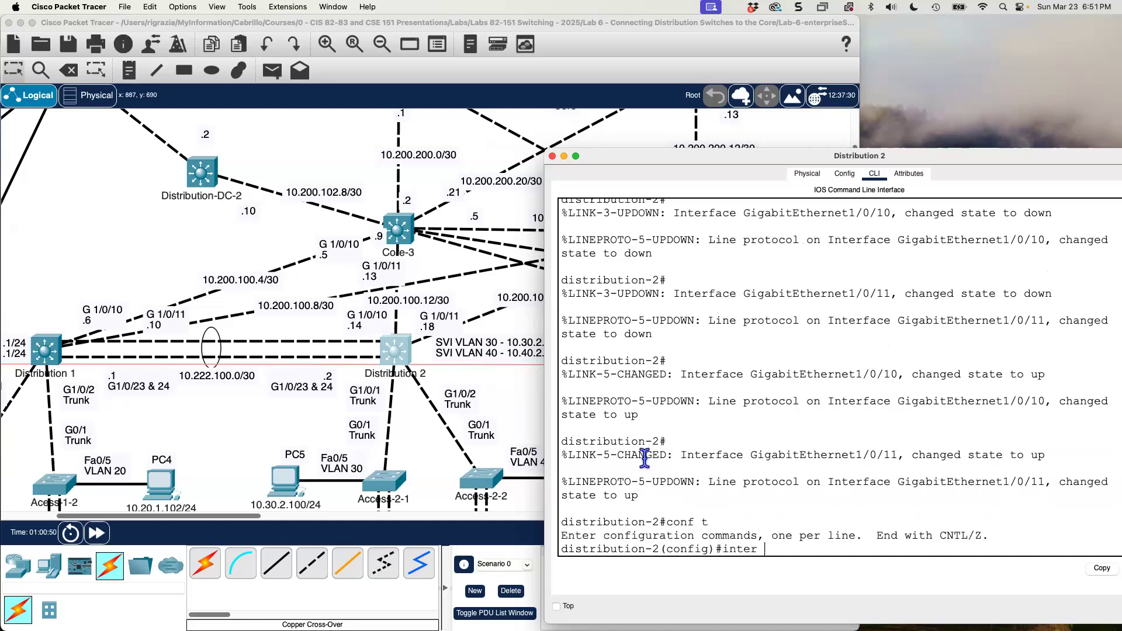
{"action": "type", "text": "g 1/0/10"}
{"action": "key", "text": "Return"}
{"action": "type", "text": "no switc"}
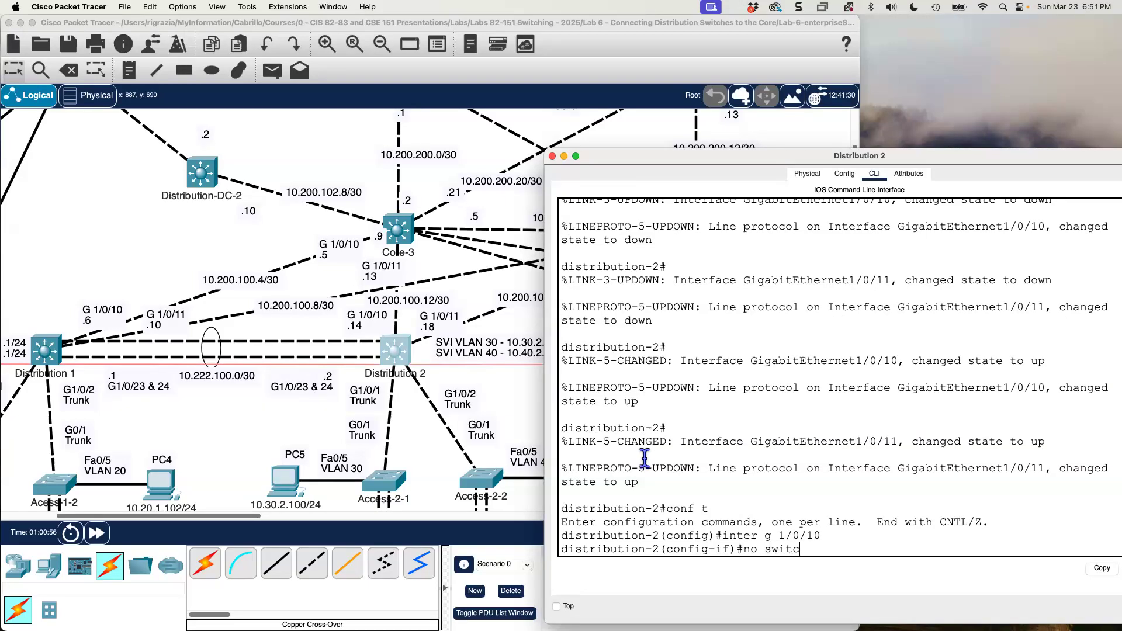
{"action": "type", "text": "hport"}
{"action": "key", "text": "Return"}
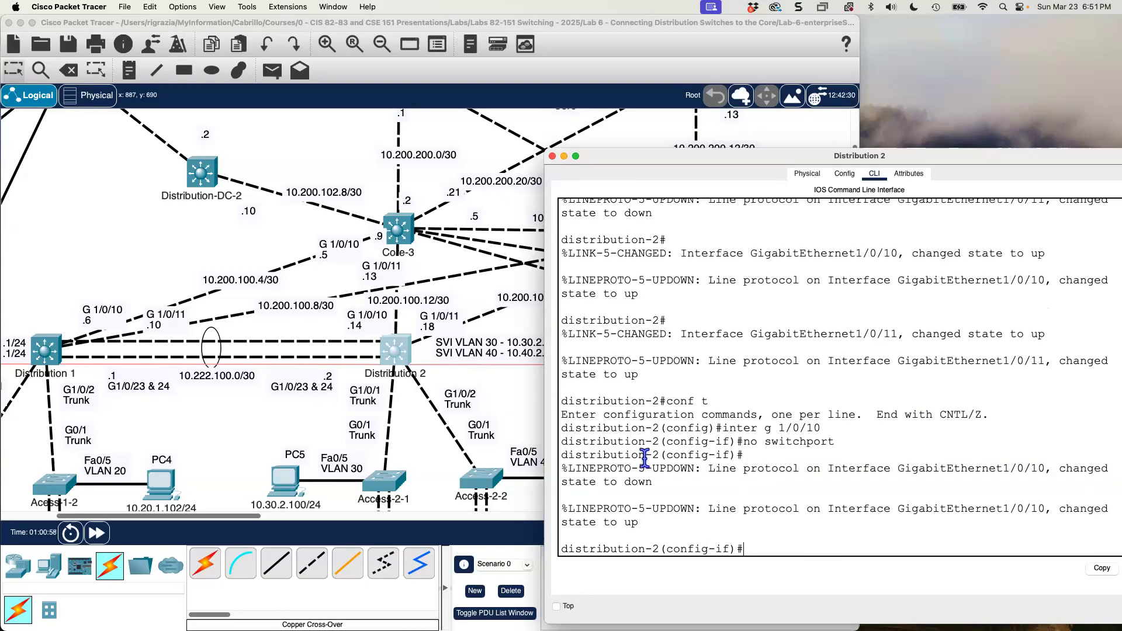
Assign IP address 10.200.100.14 with mask 255.255.255.252 to GigabitEthernet1/0/10 on Distribution 2.
{"action": "type", "text": "ip add 10.200.100"}
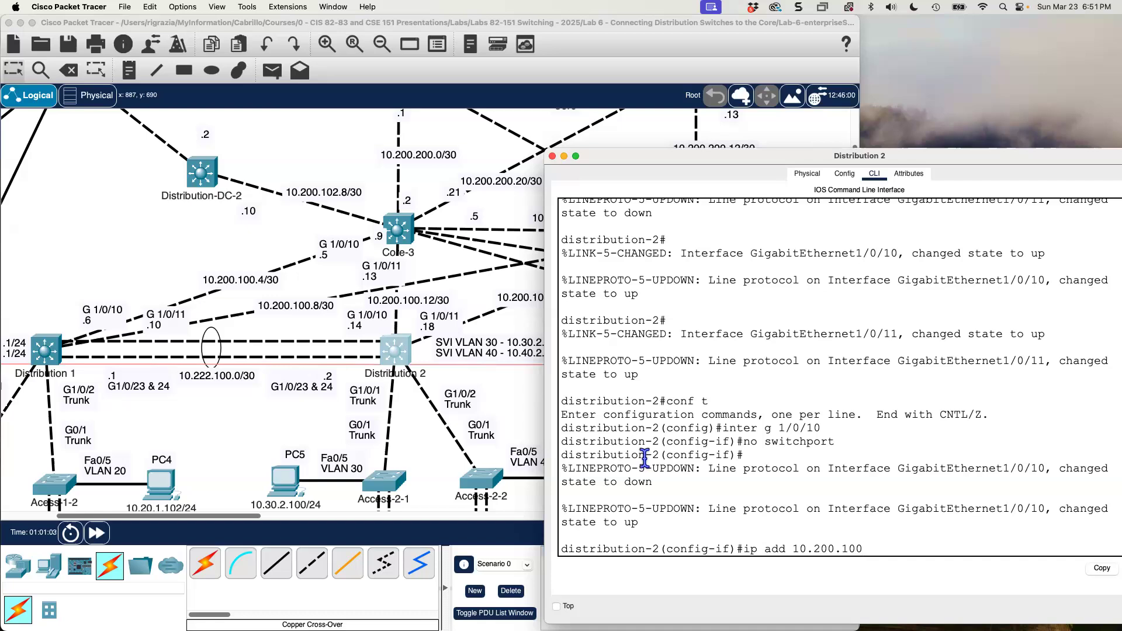
{"action": "type", "text": ".14 255.255.255.252"}
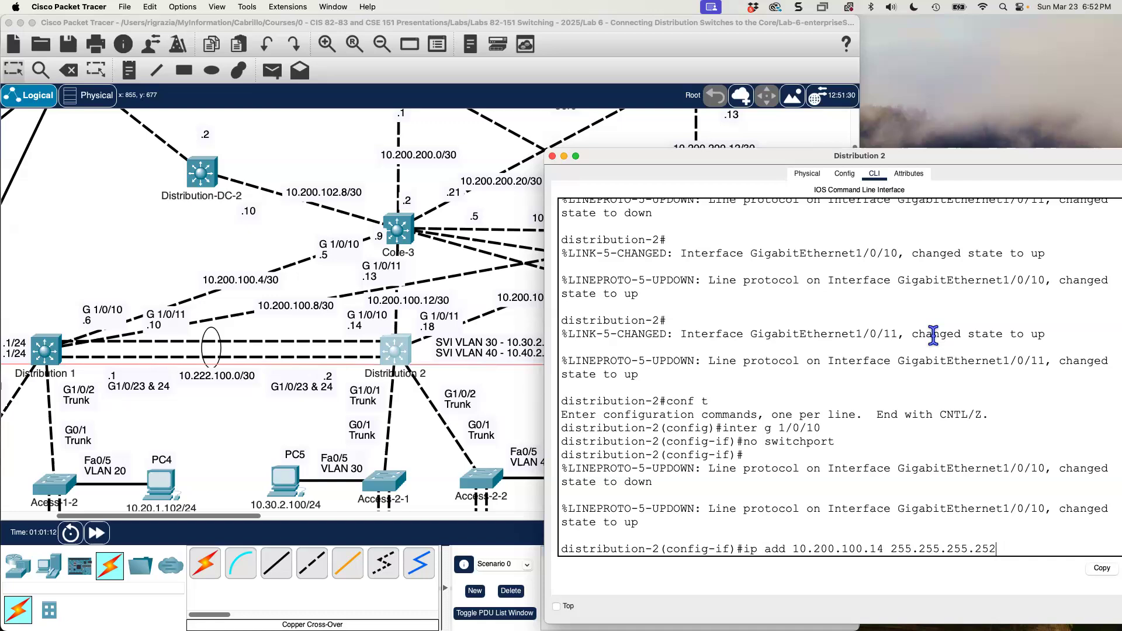
{"action": "key", "text": "Return"}
Enable GigabitEthernet1/0/10 on Distribution 2 with no shutdown and exit its interface configuration.
{"action": "type", "text": "no sht"}
{"action": "key", "text": "BackSpace"}
{"action": "type", "text": "uto"}
{"action": "key", "text": "BackSpace"}
{"action": "type", "text": "down"}
{"action": "key", "text": "Return"}
{"action": "type", "text": "exit"}
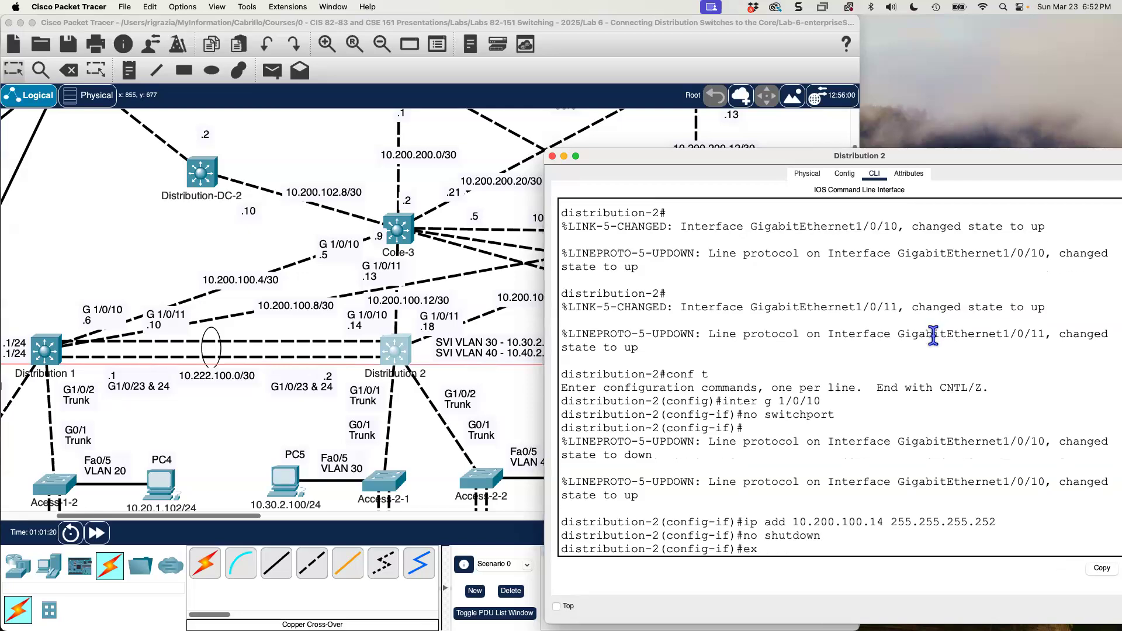
{"action": "key", "text": "Return"}
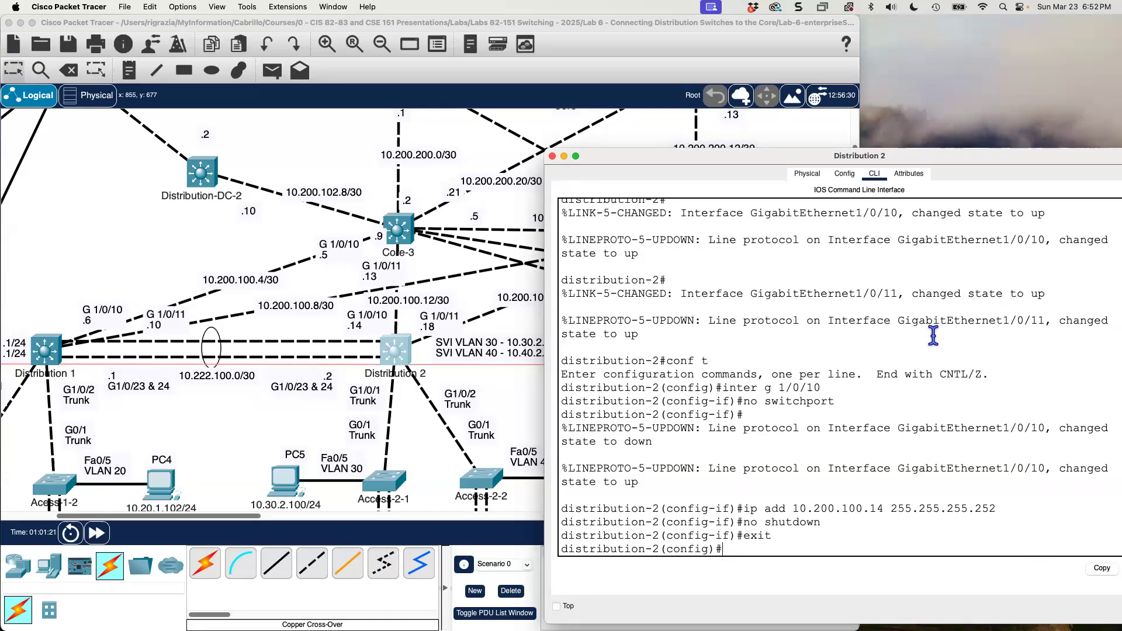
Enter GigabitEthernet1/0/11's interface configuration on Distribution 2 and make it a routed port with no switchport.
{"action": "key", "text": "Return"}
{"action": "type", "text": "i"}
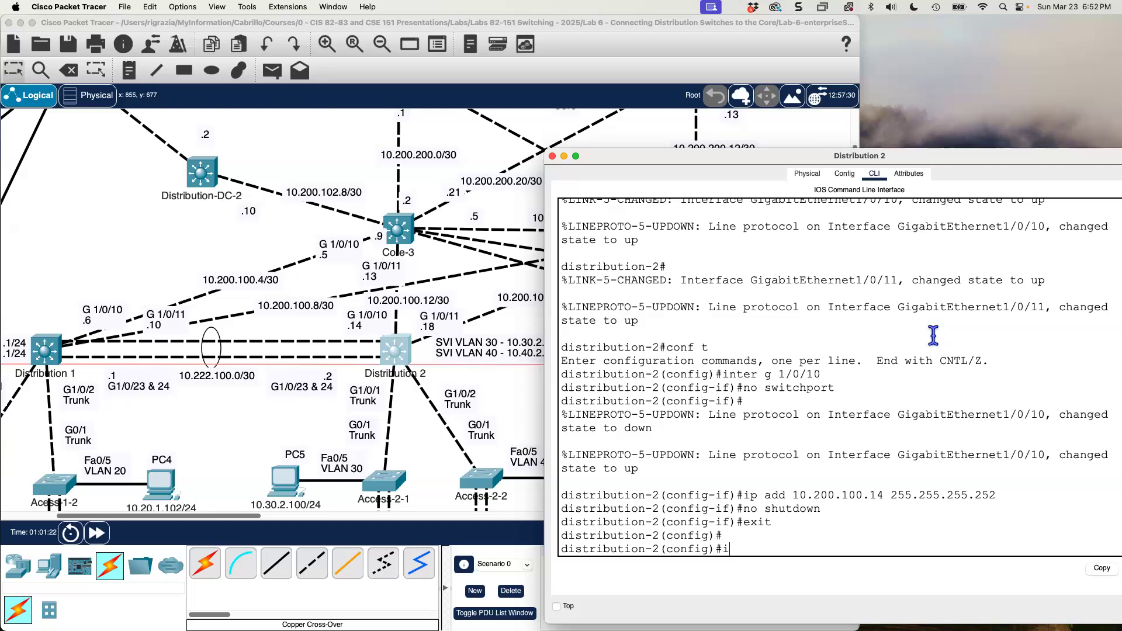
{"action": "type", "text": "nter g 1/0/11"}
{"action": "key", "text": "Return"}
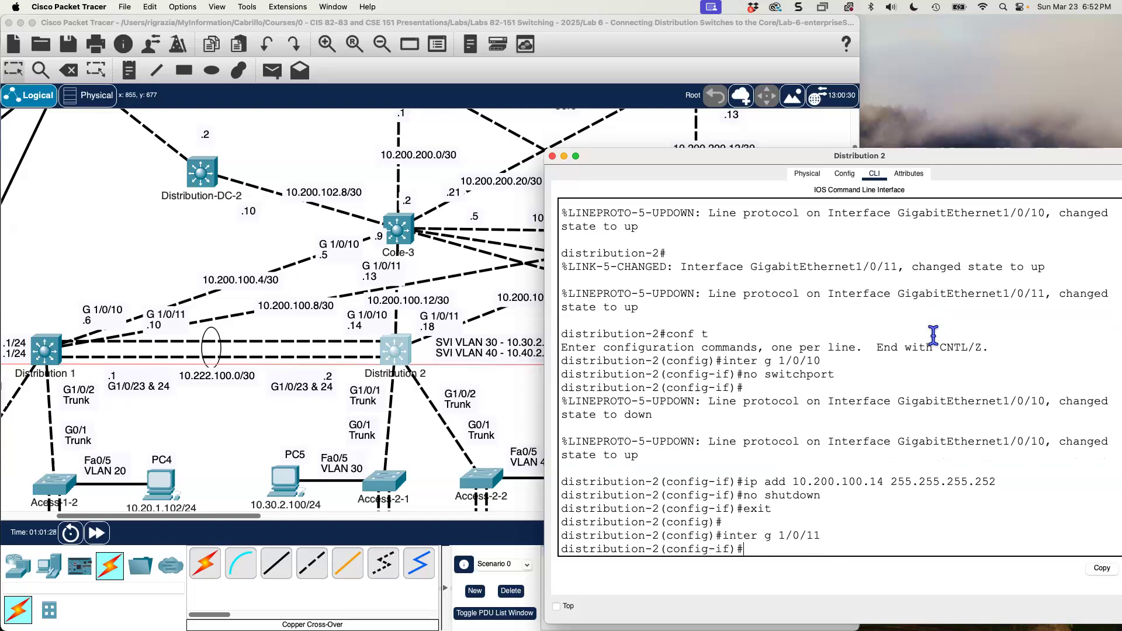
{"action": "key", "text": "Up"}
{"action": "key", "text": "Up"}
{"action": "key", "text": "Up"}
{"action": "key", "text": "Up"}
{"action": "key", "text": "Up"}
{"action": "key", "text": "Return"}
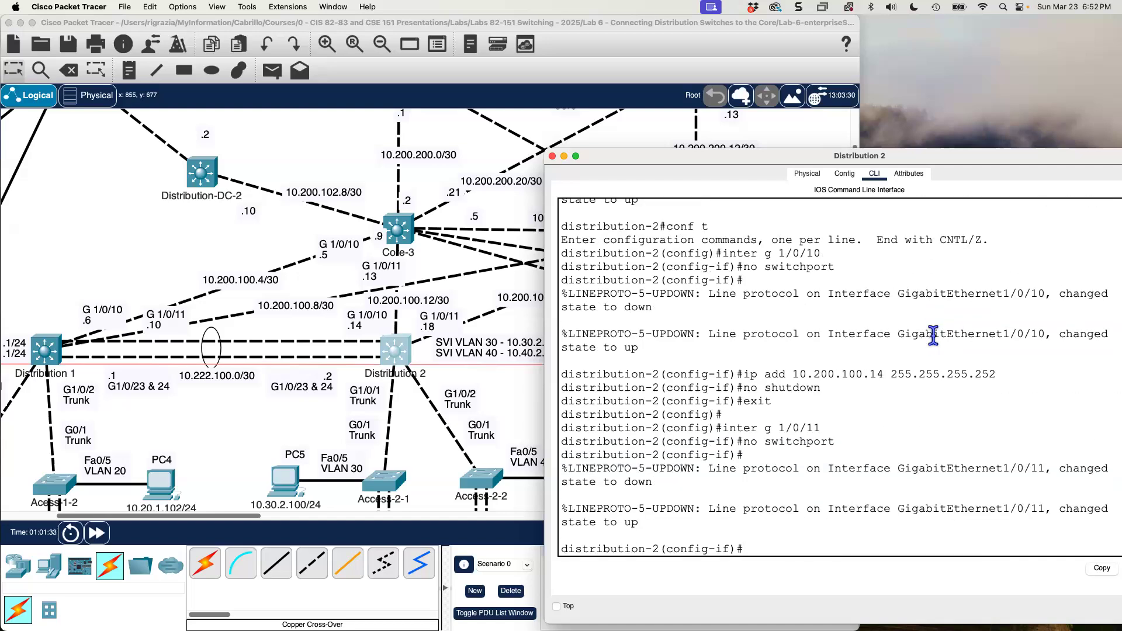
Assign IP address 10.200.100.18 with mask 255.255.255.252 to GigabitEthernet1/0/11 on Distribution 2.
{"action": "key", "text": "Up"}
{"action": "key", "text": "Up"}
{"action": "key", "text": "Up"}
{"action": "key", "text": "Up"}
{"action": "key", "text": "Up"}
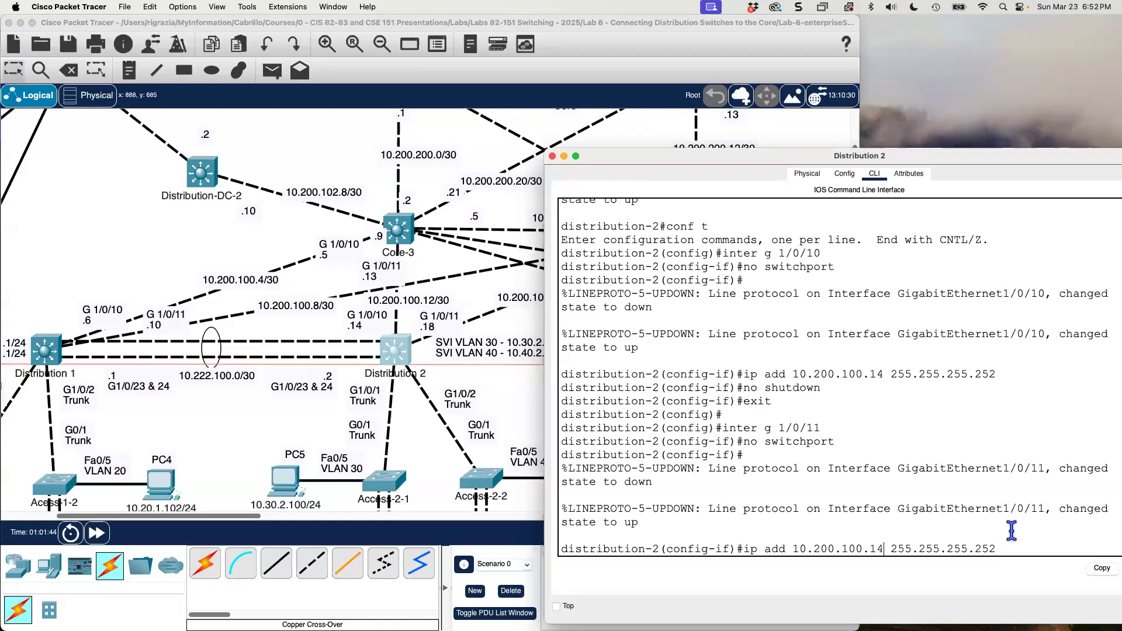
{"action": "key", "text": "BackSpace"}
{"action": "type", "text": "8"}
{"action": "key", "text": "Return"}
Enable GigabitEthernet1/0/11 on Distribution 2 with no shutdown and end configuration mode.
{"action": "type", "text": "no shu"}
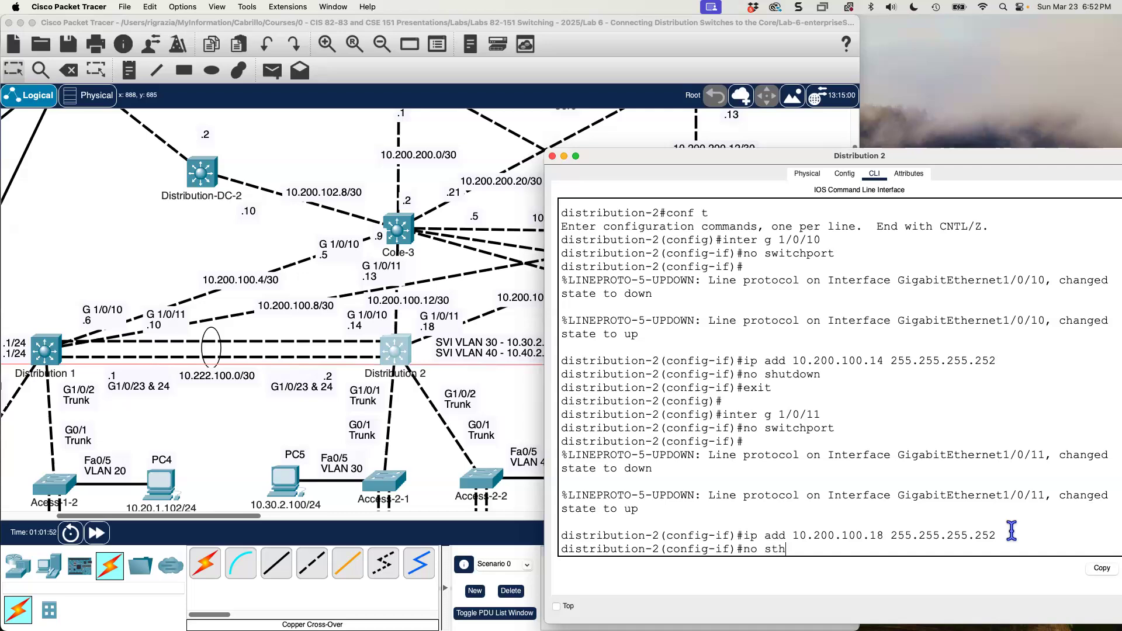
{"action": "type", "text": "tdown"}
{"action": "key", "text": "Return"}
{"action": "type", "text": "d"}
{"action": "key", "text": "Return"}
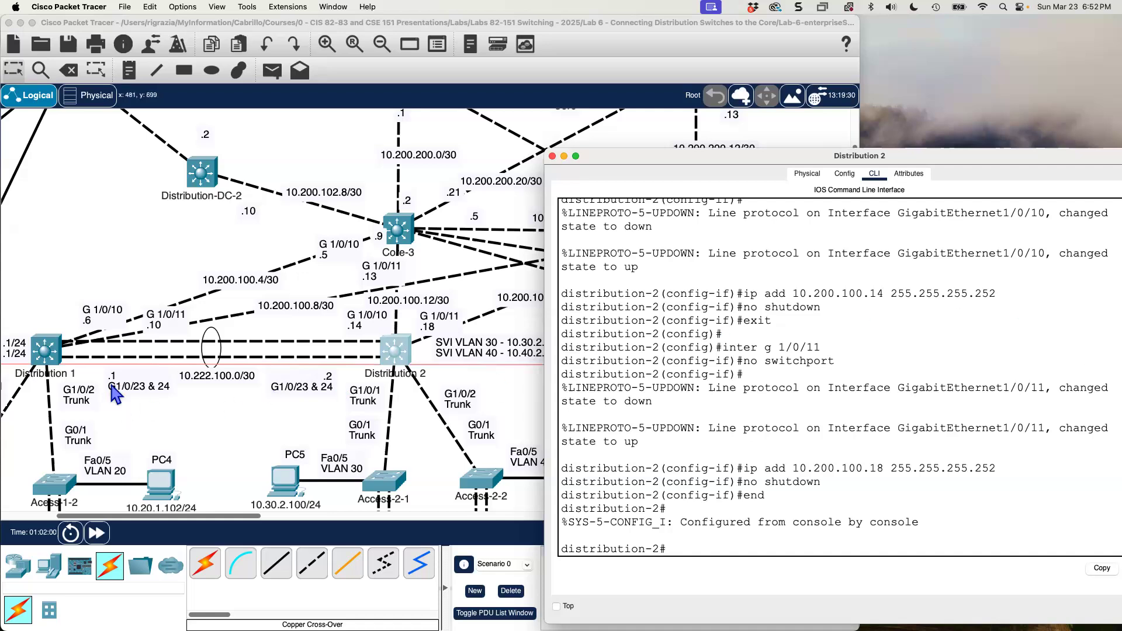
Bring up Distribution 1's command-line interface and move its window higher on the screen.
{"action": "left_click", "coordinate": [45, 349]}
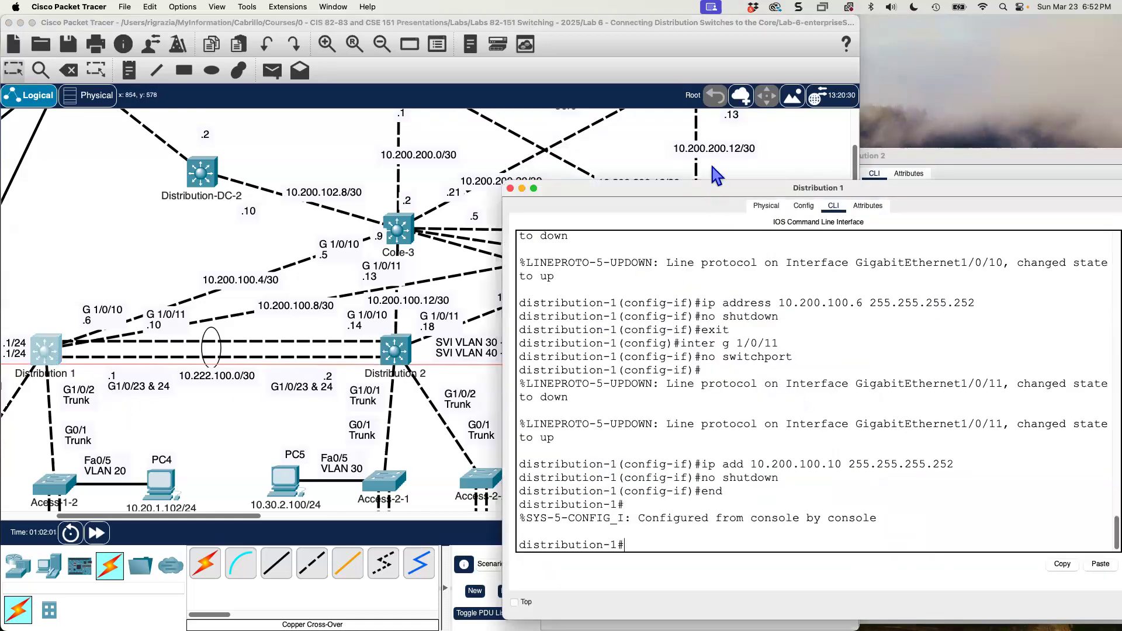
{"action": "left_click_drag", "start_coordinate": [712, 190], "coordinate": [712, 143]}
{"action": "left_click", "coordinate": [753, 426]}
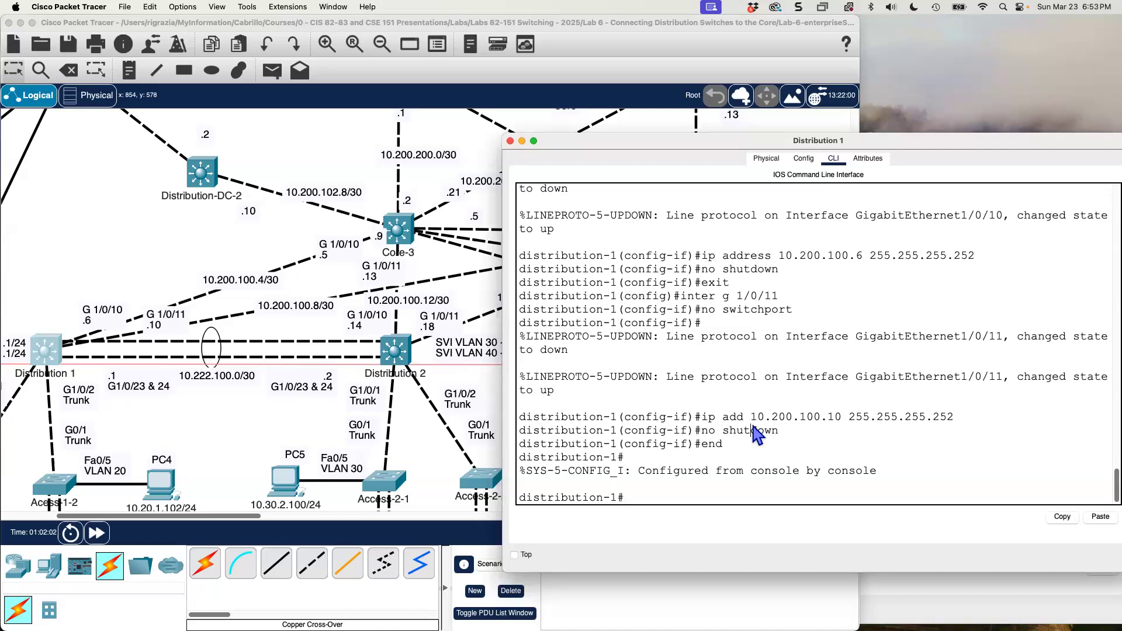
Run show ip interface brief on Distribution 1 to list its interface addresses and states.
{"action": "key", "text": "Up"}
{"action": "key", "text": "Up"}
{"action": "key", "text": "Up"}
{"action": "key", "text": "Up"}
{"action": "key", "text": "Down"}
{"action": "key", "text": "Up"}
{"action": "key", "text": "BackSpace"}
{"action": "key", "text": "BackSpace"}
{"action": "key", "text": "BackSpace"}
{"action": "type", "text": "show ip interface brief"}
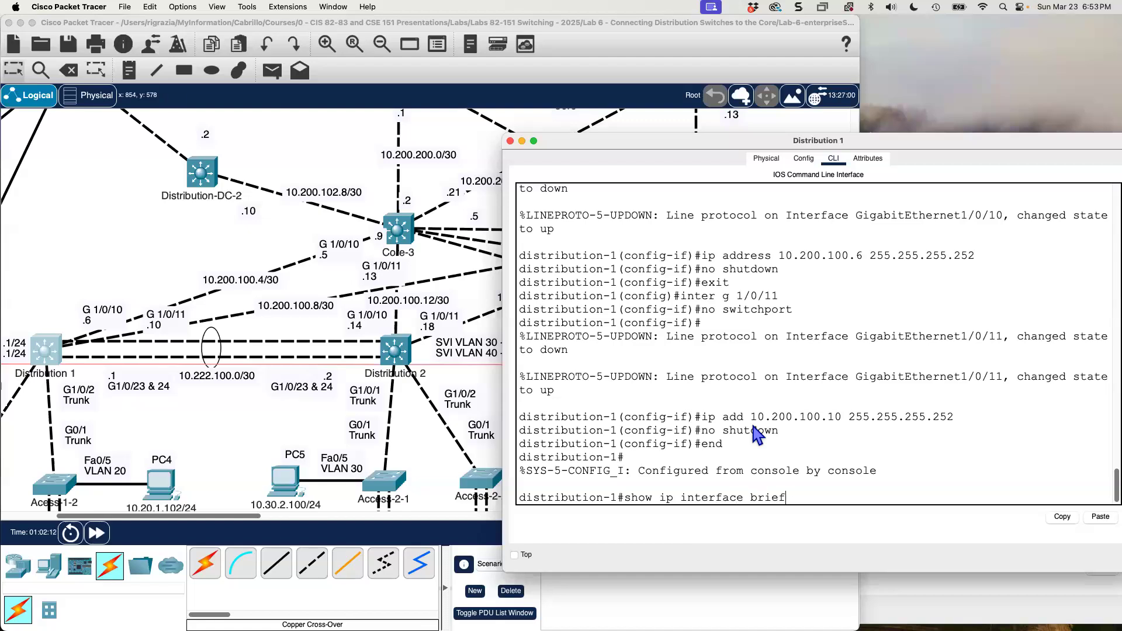
{"action": "key", "text": "Return"}
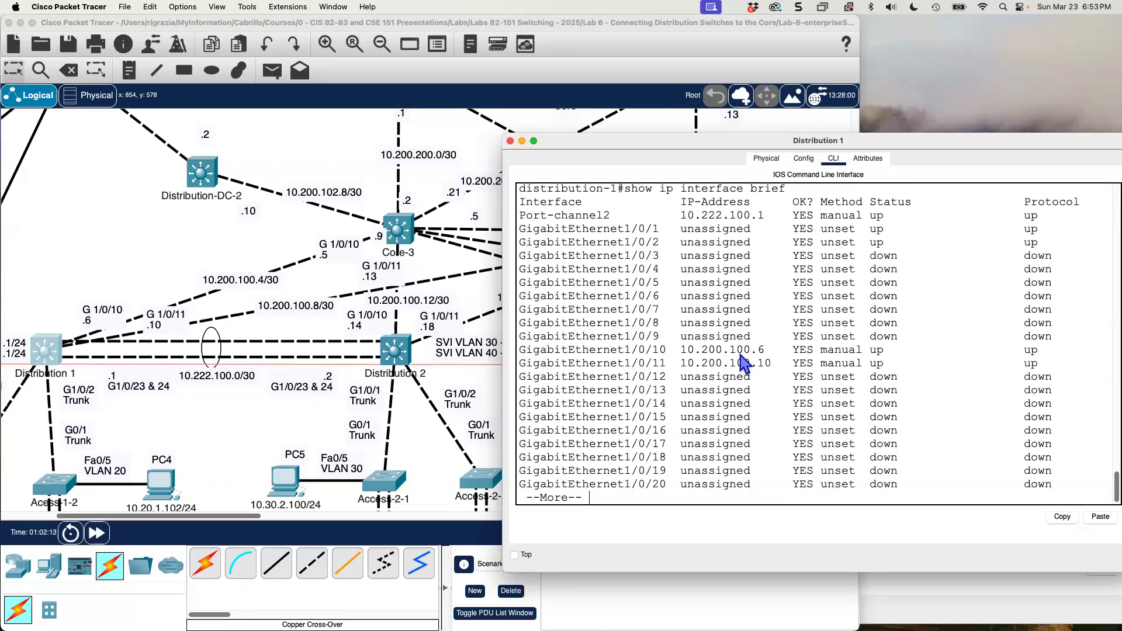
Check the GigabitEthernet1/0/10 and 1/0/11 rows in Distribution 1's interface summary, then quit the paged listing.
{"action": "left_click_drag", "start_coordinate": [1049, 368], "coordinate": [517, 351]}
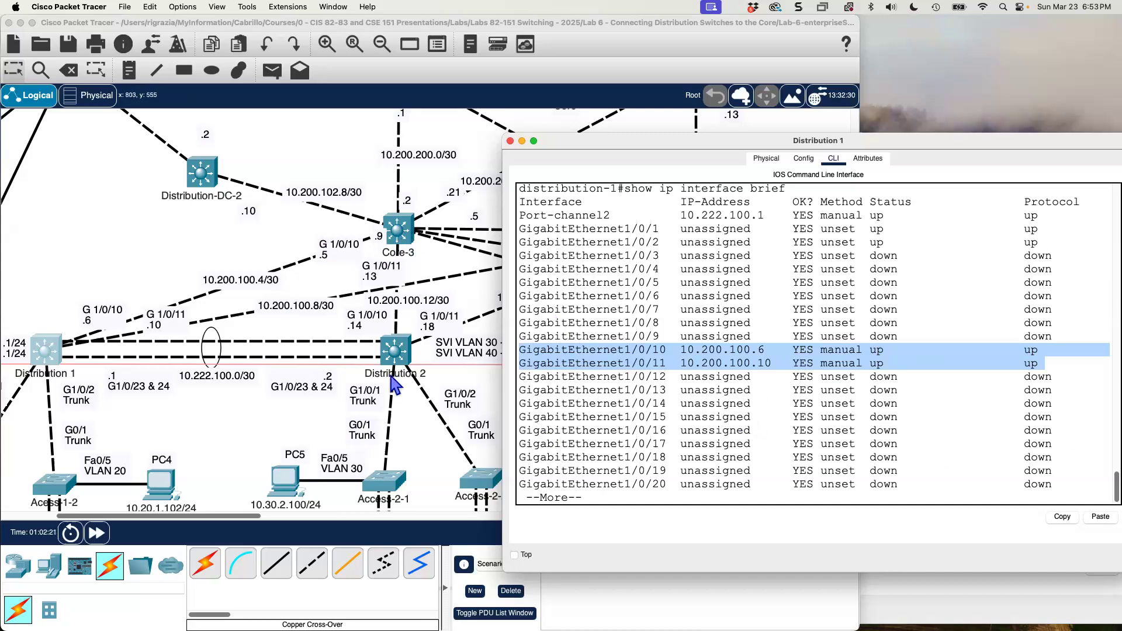
{"action": "left_click", "coordinate": [660, 487]}
{"action": "key", "text": "q"}
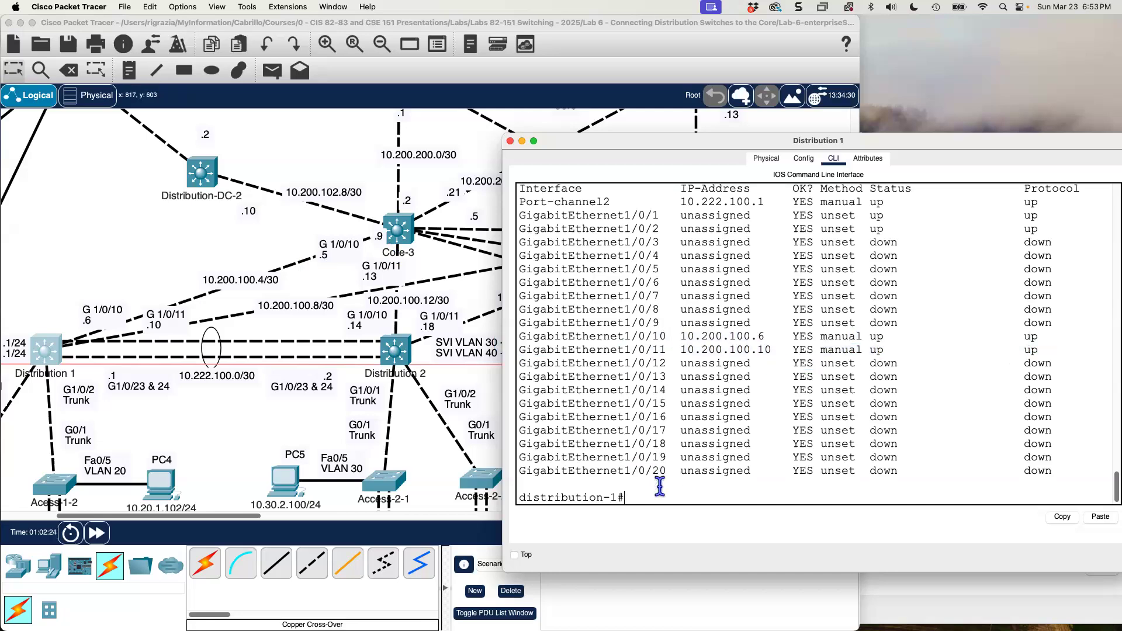
Test Distribution 1's links to the core by pinging 10.200.100.5 and 10.200.100.9.
{"action": "type", "text": "ping 10.200.100.5"}
{"action": "key", "text": "Return"}
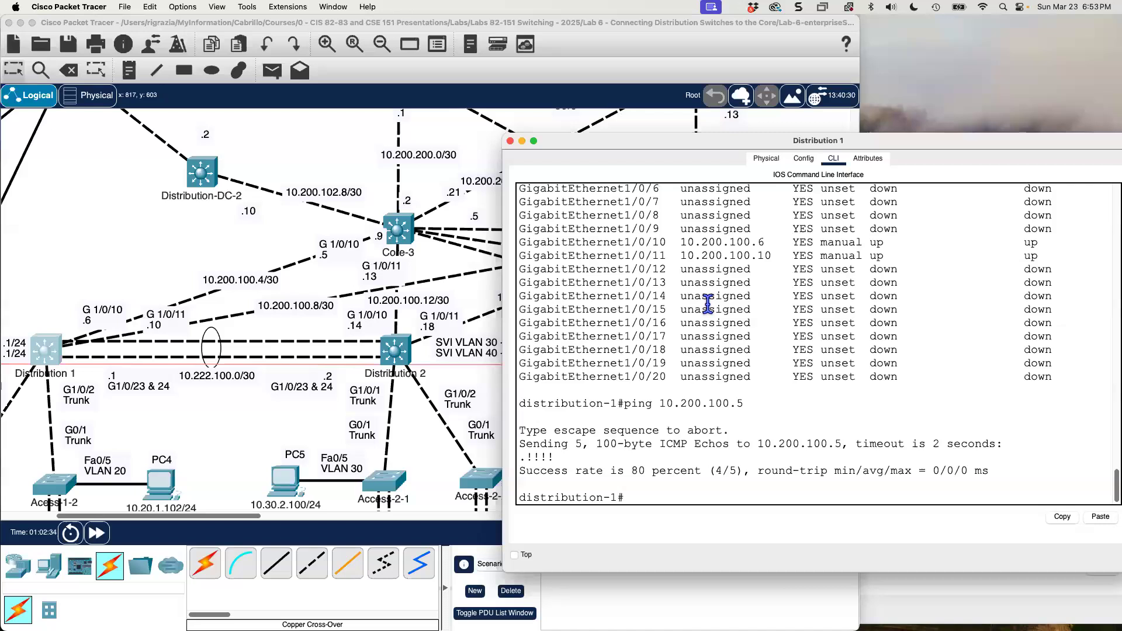
{"action": "key", "text": "Up"}
{"action": "type", "text": "9"}
{"action": "key", "text": "Return"}
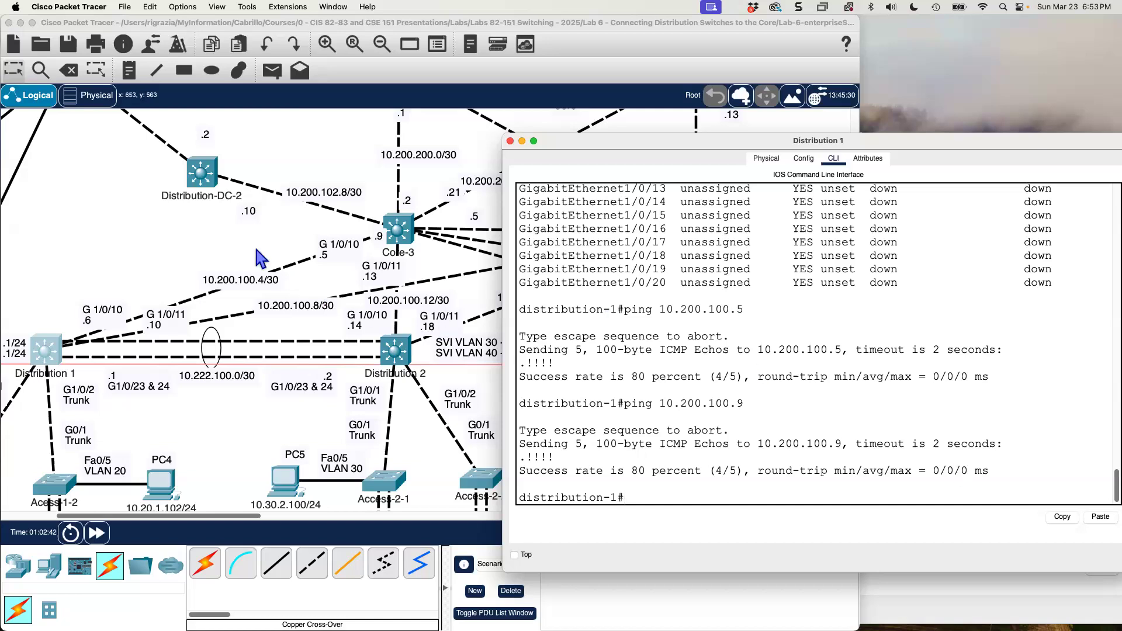
Switch to Distribution 2's command-line interface and run show ip inter brief.
{"action": "left_click", "coordinate": [393, 351]}
{"action": "type", "text": "show ip onte"}
{"action": "key", "text": "BackSpace"}
{"action": "key", "text": "BackSpace"}
{"action": "type", "text": "inter brief"}
{"action": "key", "text": "Return"}
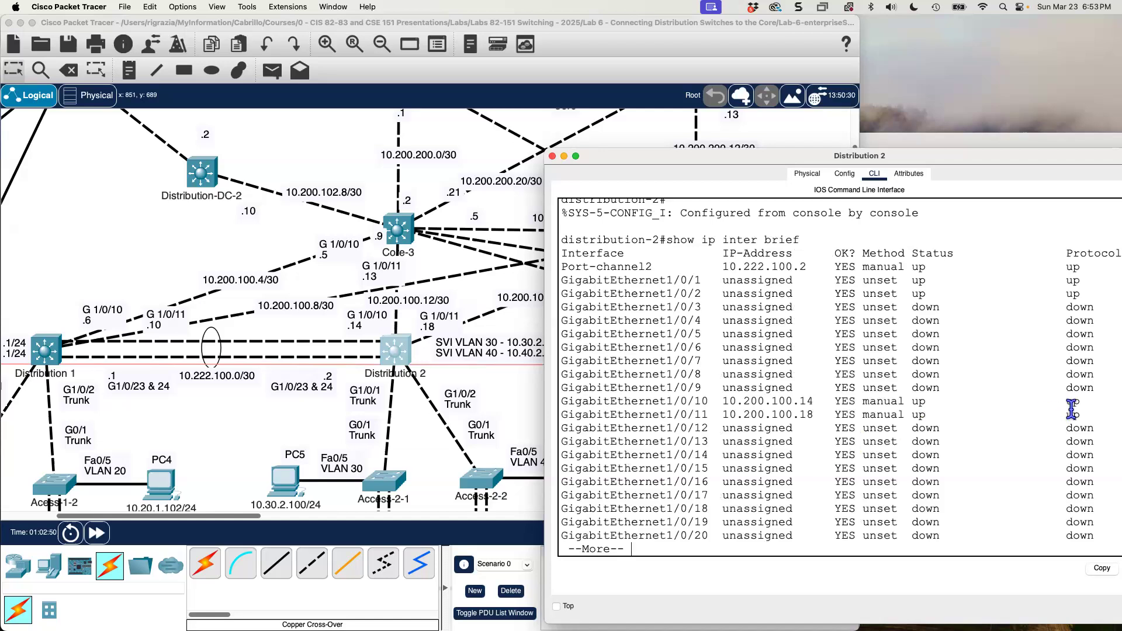
Check the GigabitEthernet1/0/10 and 1/0/11 rows in Distribution 2's interface summary and quit the paged listing.
{"action": "left_click_drag", "start_coordinate": [1088, 416], "coordinate": [560, 398]}
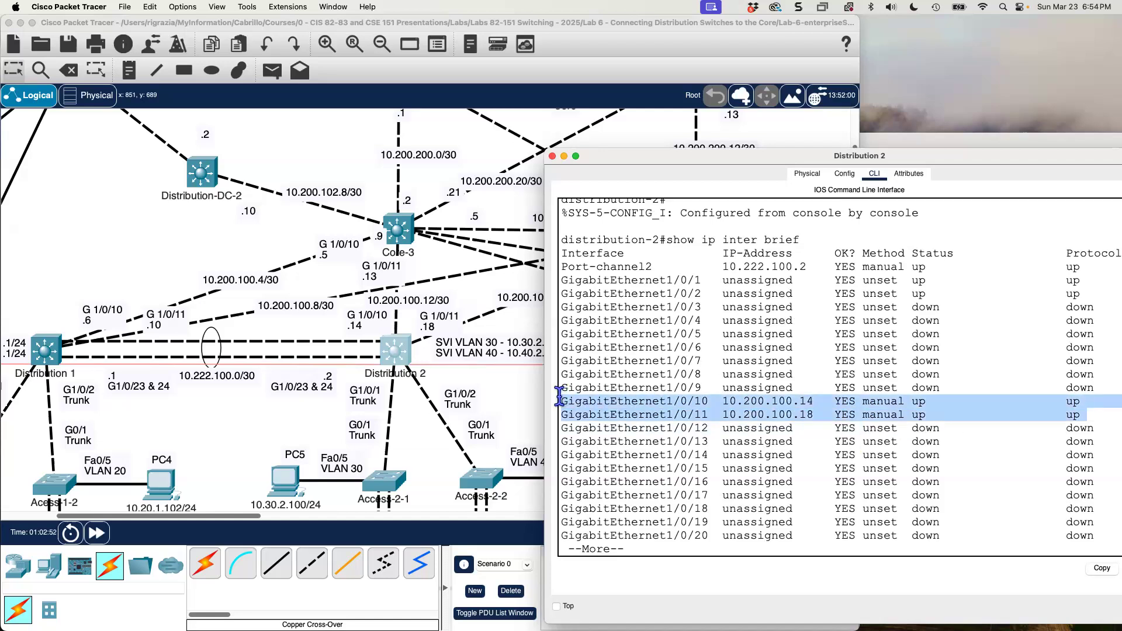
{"action": "left_click", "coordinate": [681, 518]}
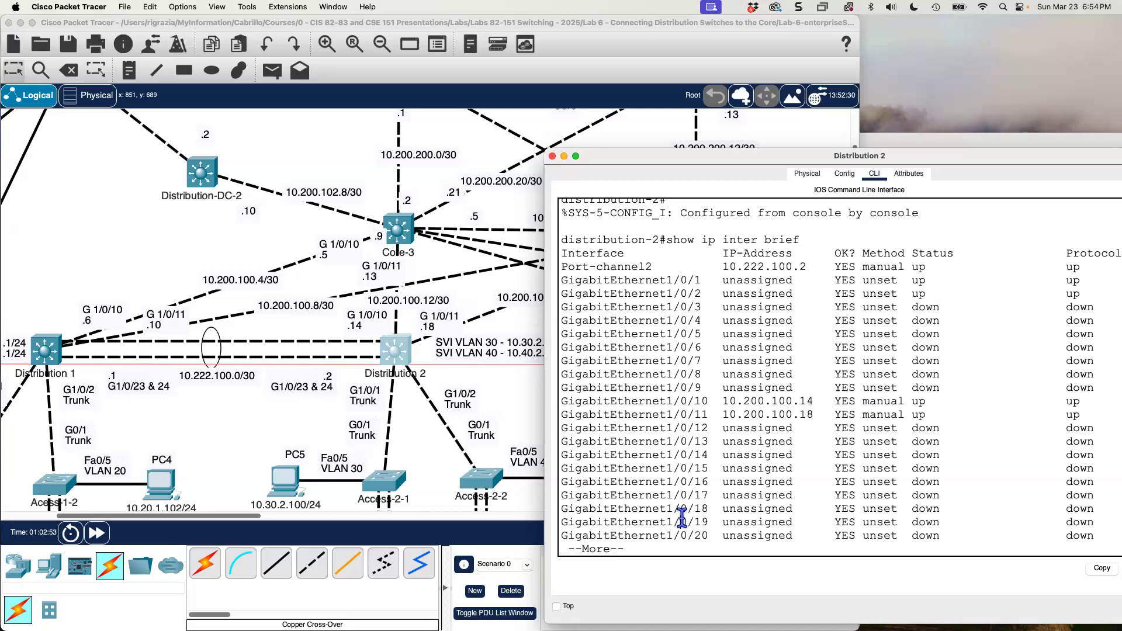
{"action": "key", "text": "q"}
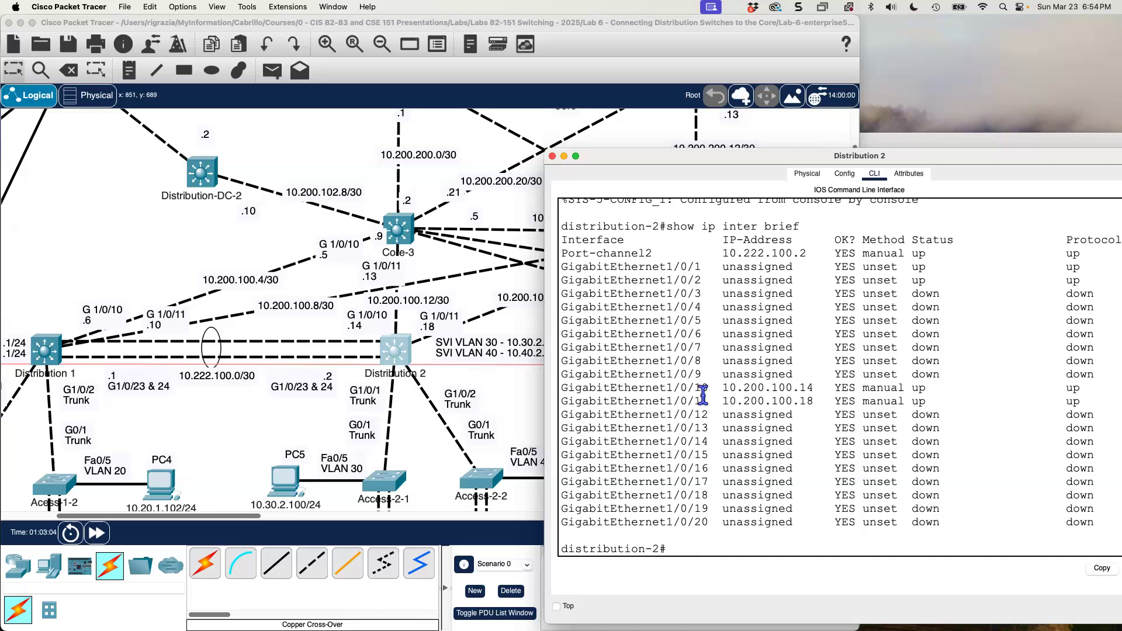
{"action": "left_click_drag", "start_coordinate": [709, 388], "coordinate": [561, 390]}
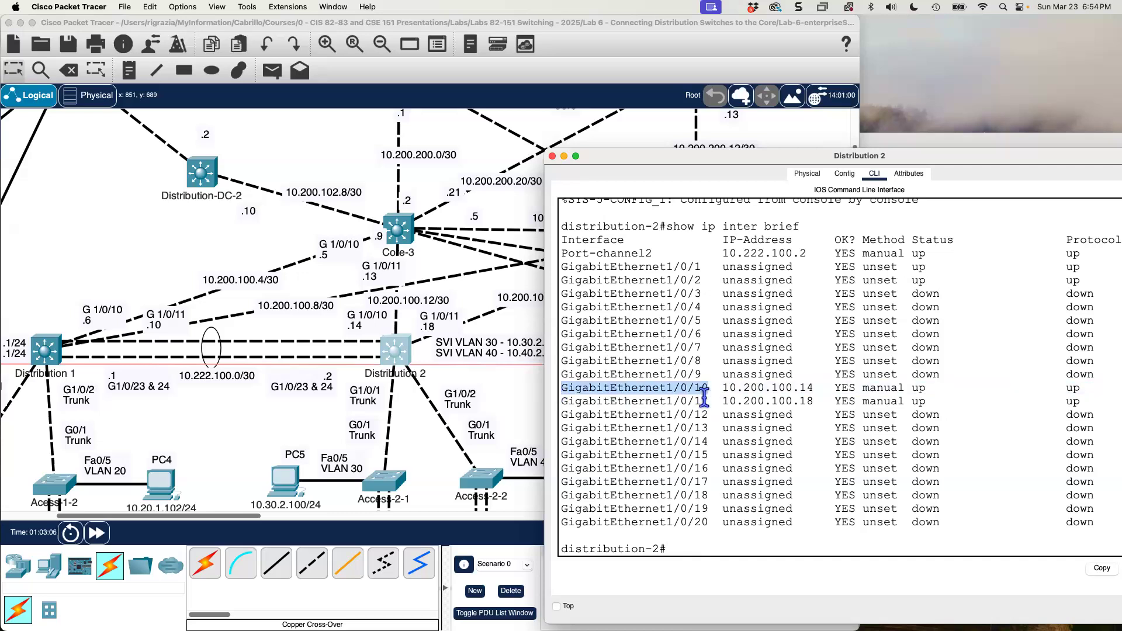
{"action": "left_click_drag", "start_coordinate": [709, 402], "coordinate": [554, 401]}
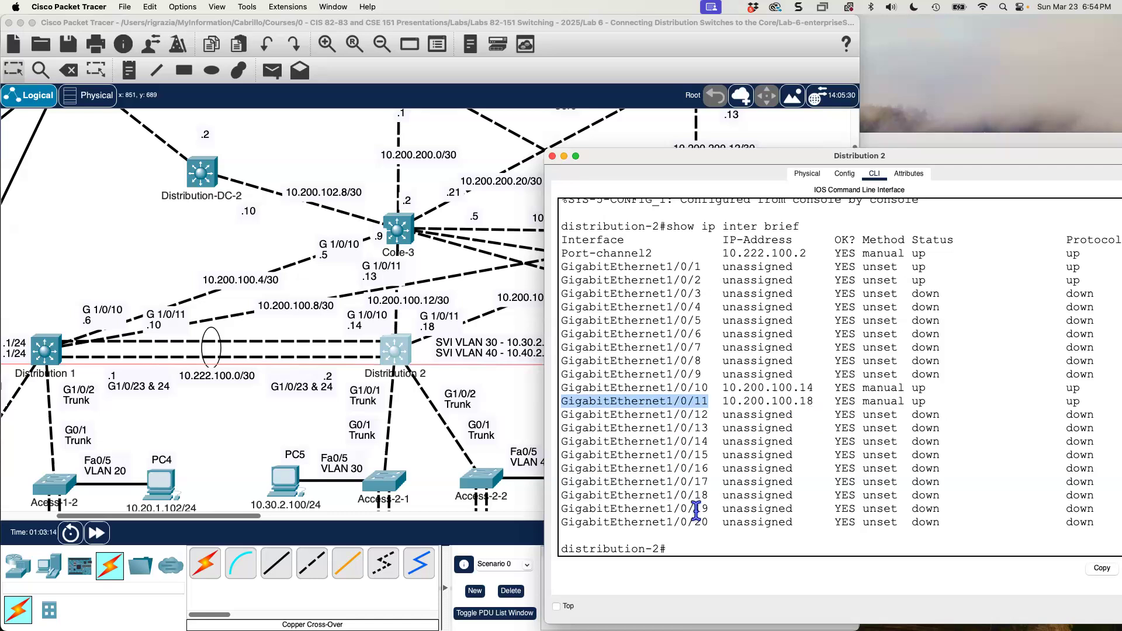
{"action": "left_click", "coordinate": [692, 547]}
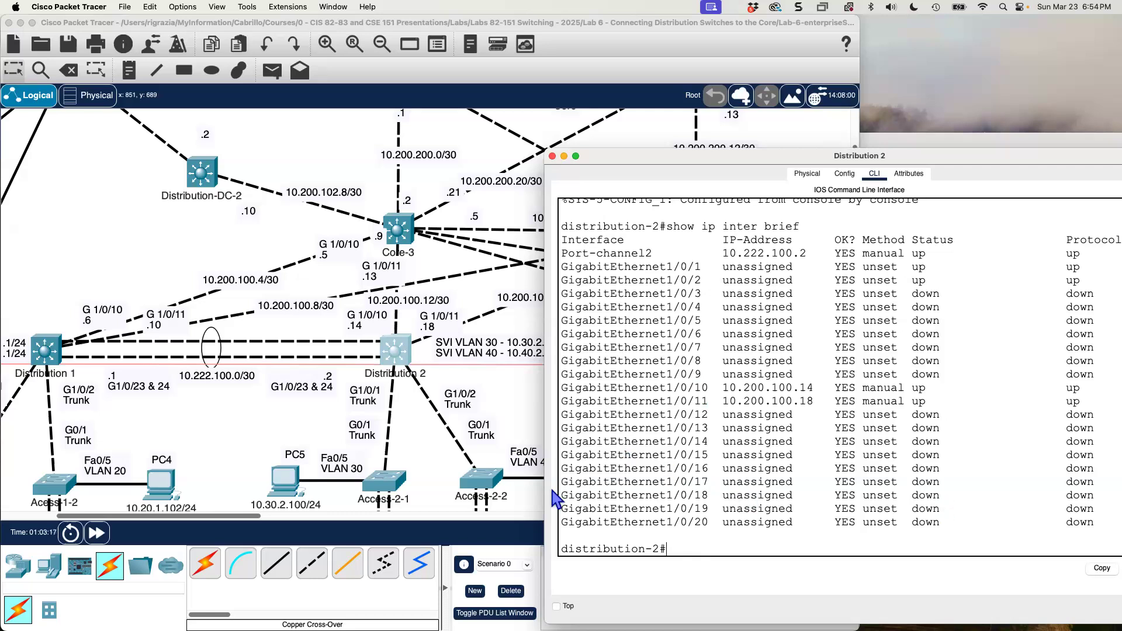
Ping Core-3's address 10.200.100.13 from Distribution 2.
{"action": "type", "text": "ping 10.200.100.13"}
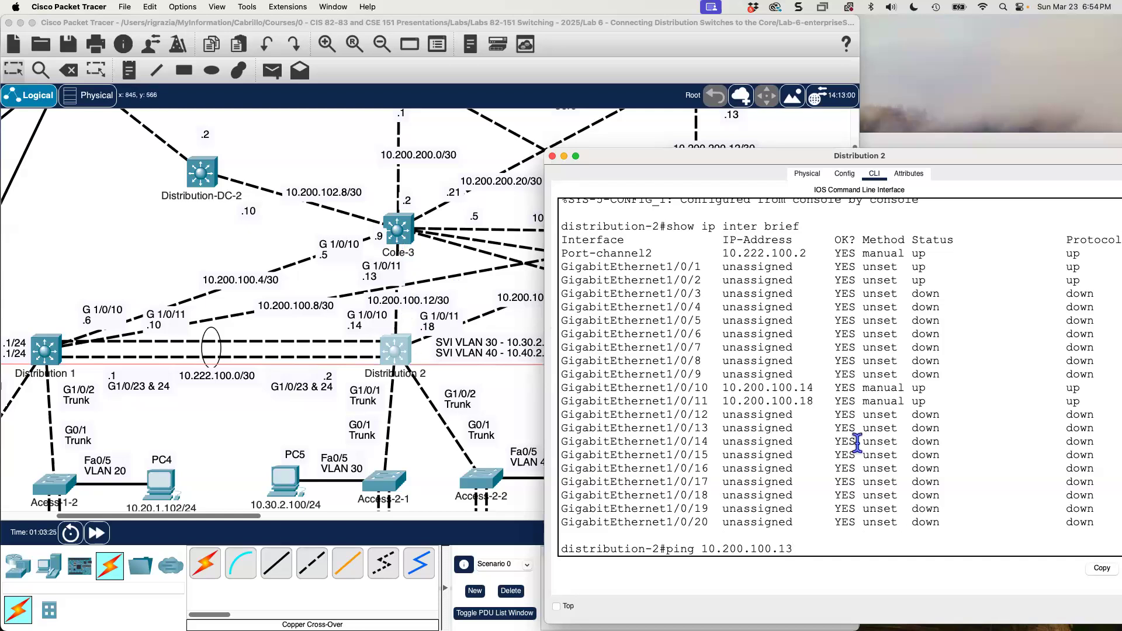
{"action": "key", "text": "Return"}
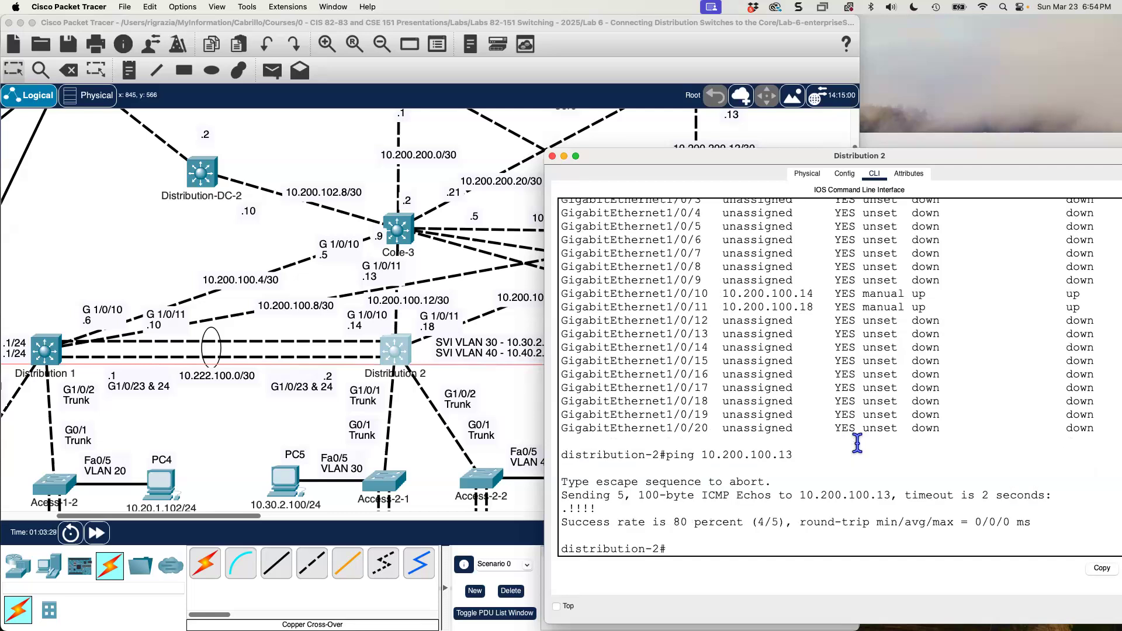
Uncover Core-4's address labels in the topology, move the Distribution 2 window back, and ping 10.200.100.17 from that switch.
{"action": "left_click_drag", "start_coordinate": [749, 153], "coordinate": [850, 155]}
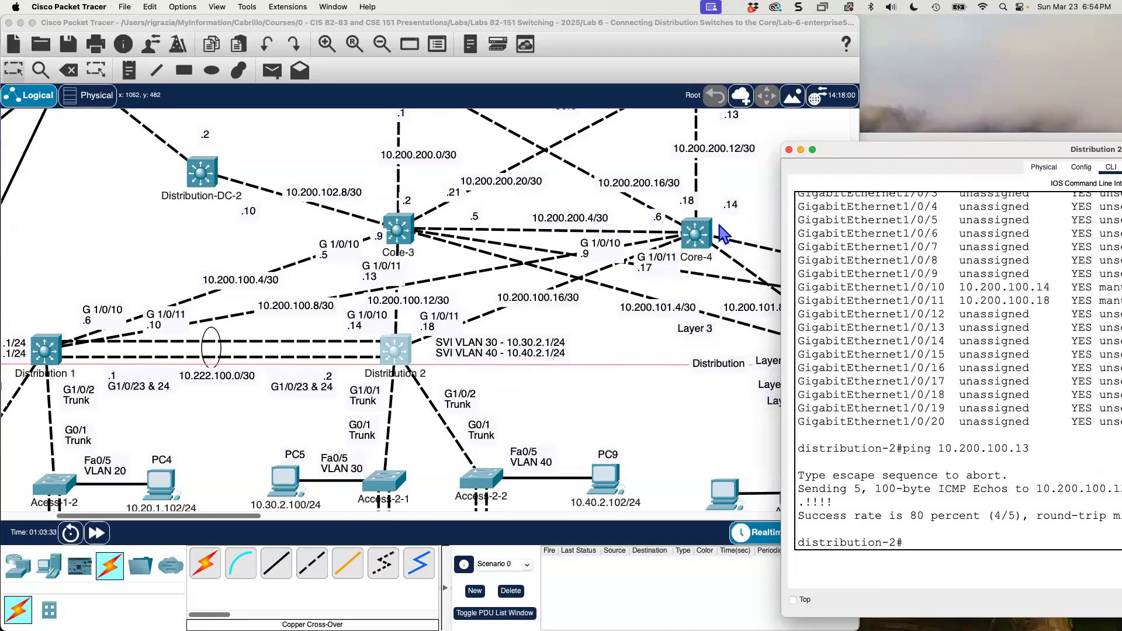
{"action": "left_click_drag", "start_coordinate": [851, 157], "coordinate": [607, 170]}
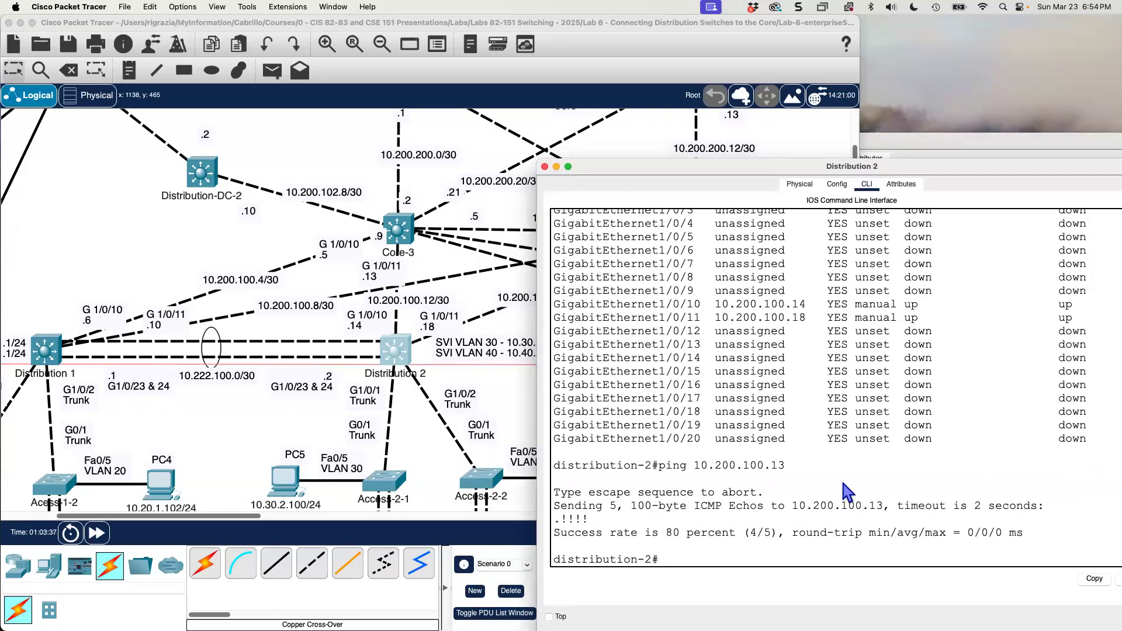
{"action": "key", "text": "Up"}
{"action": "key", "text": "BackSpace"}
{"action": "type", "text": "7"}
{"action": "key", "text": "Return"}
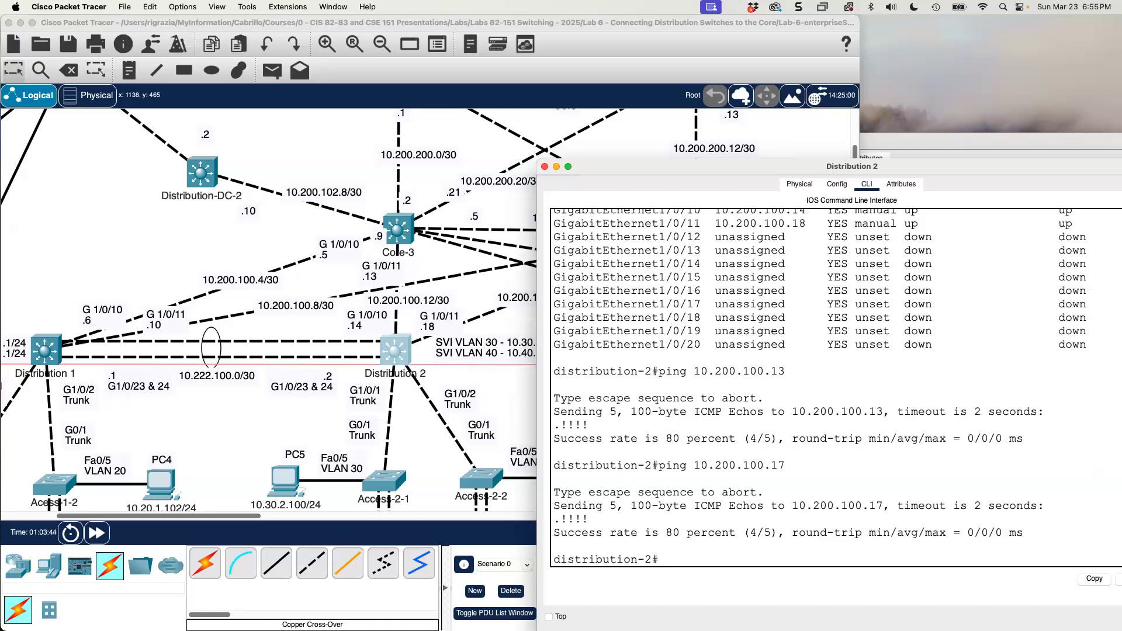
Run show ip route on Distribution 1 and highlight the connected 10.200.100.4/30 and 10.200.100.8/30 routes.
{"action": "left_click", "coordinate": [924, 147]}
{"action": "type", "text": "sho w"}
{"action": "type", "text": "w ip"}
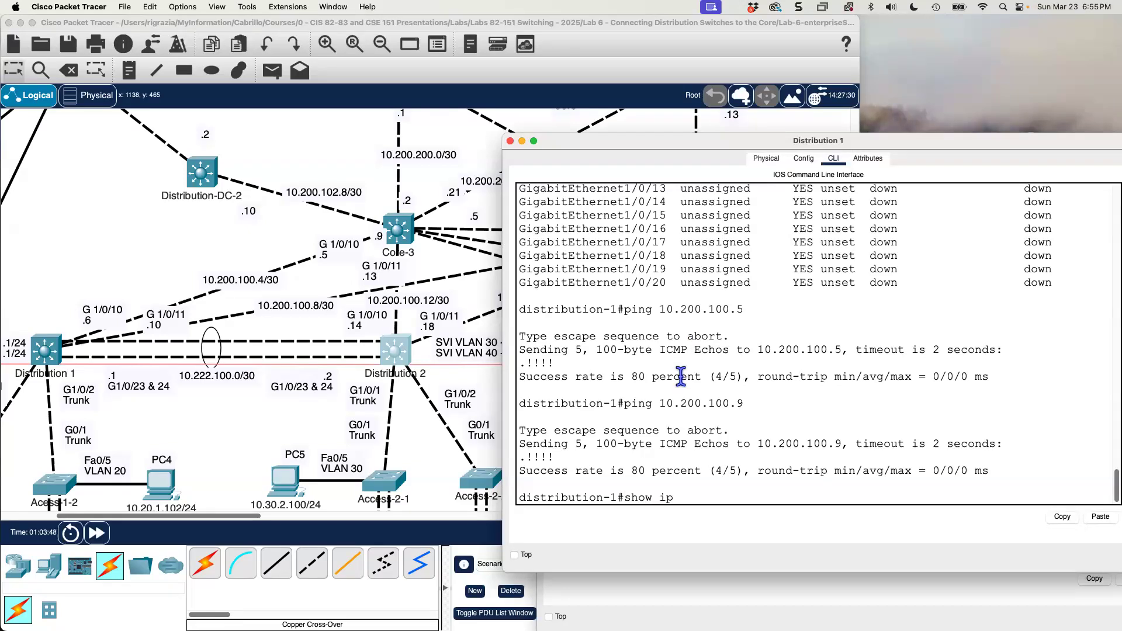
{"action": "type", "text": " route"}
{"action": "key", "text": "Return"}
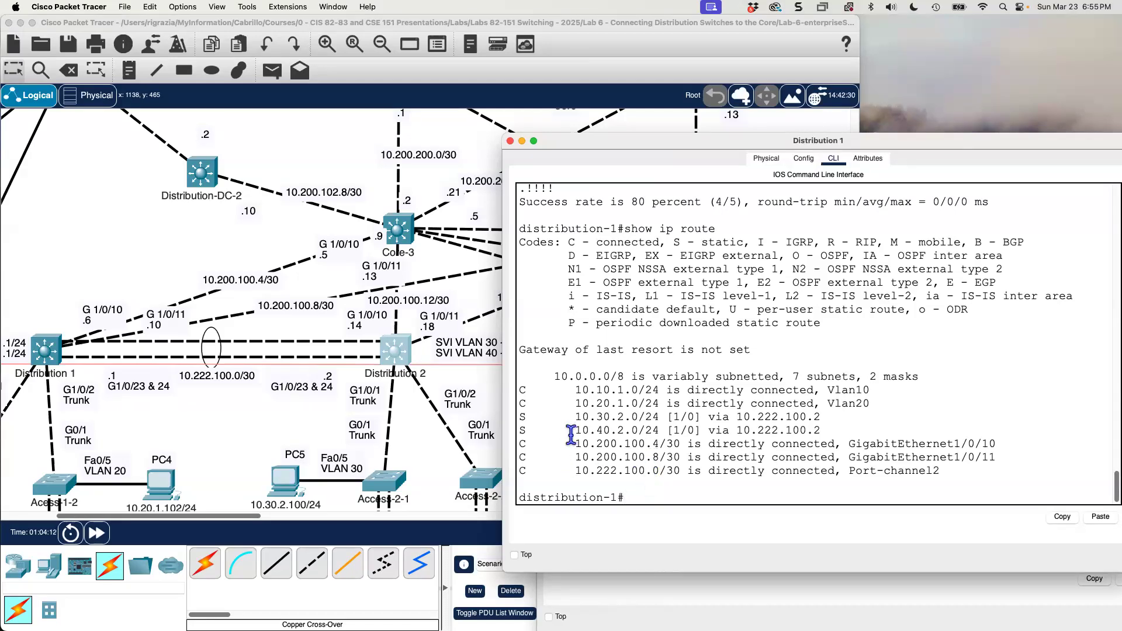
{"action": "left_click_drag", "start_coordinate": [1014, 455], "coordinate": [503, 445]}
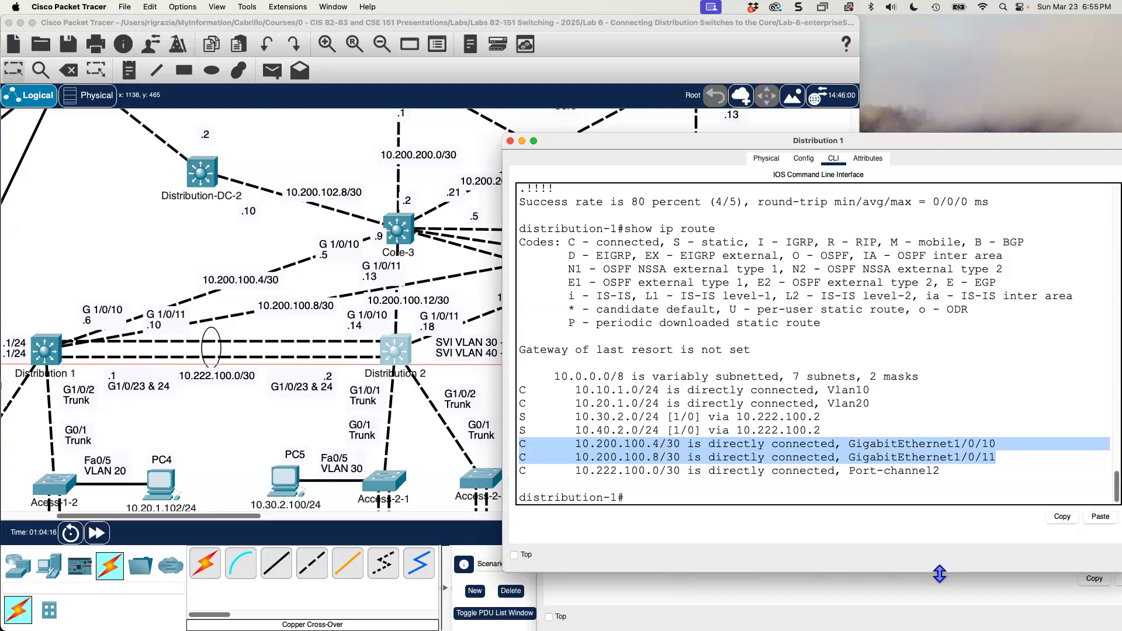
Run show ip route on Distribution 2 and highlight the connected 10.200.100.12/30 and 10.200.100.16/30 routes.
{"action": "left_click", "coordinate": [843, 589]}
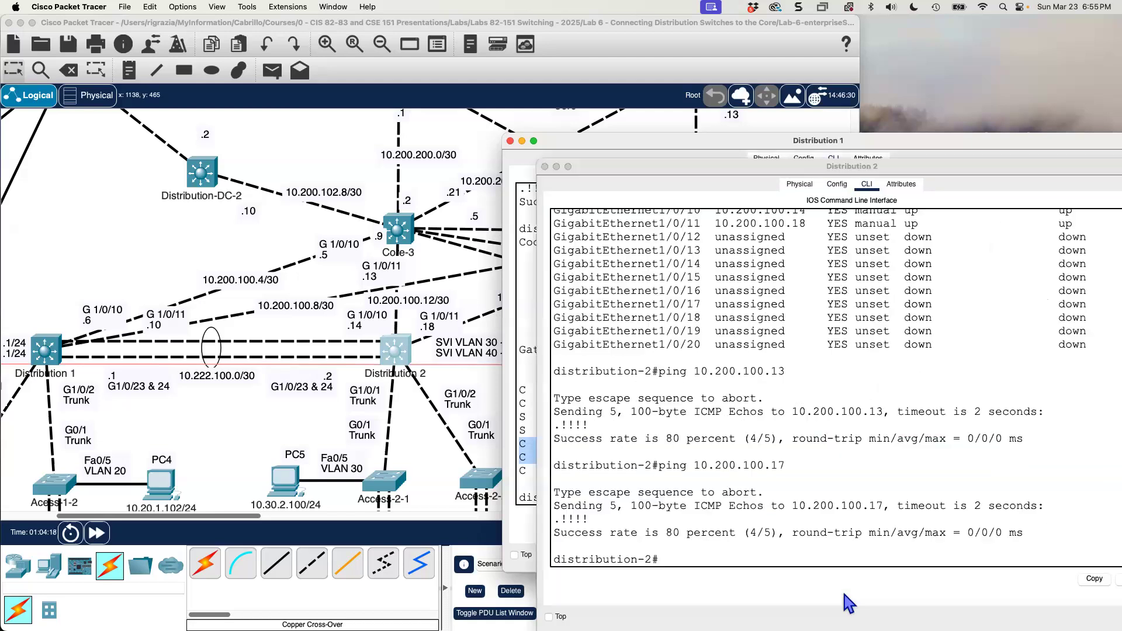
{"action": "type", "text": "show ip route"}
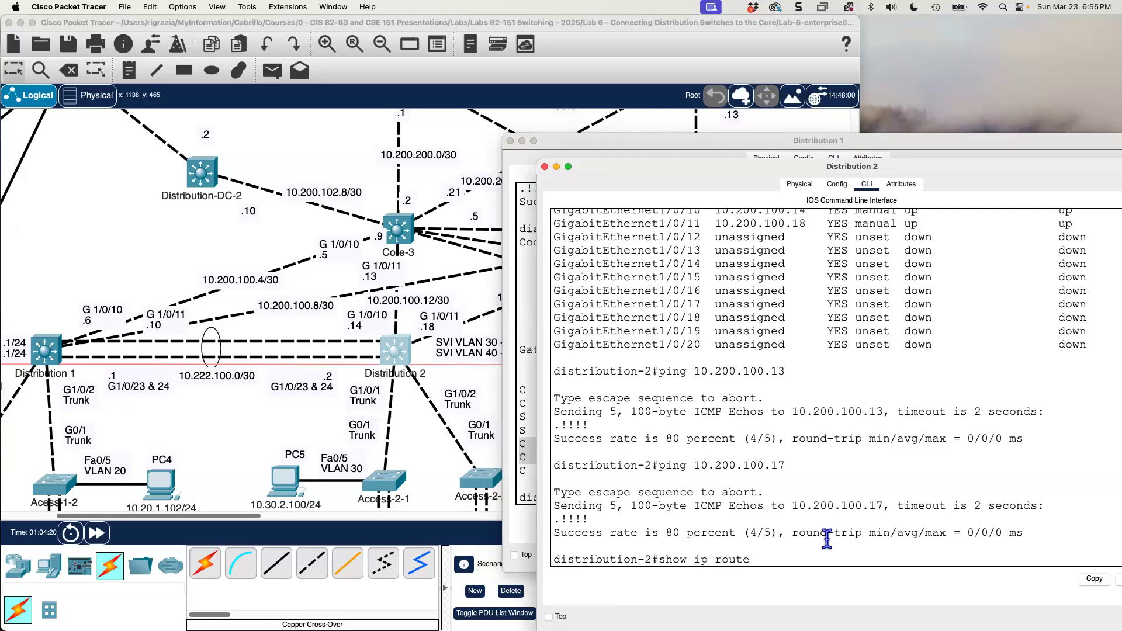
{"action": "key", "text": "Return"}
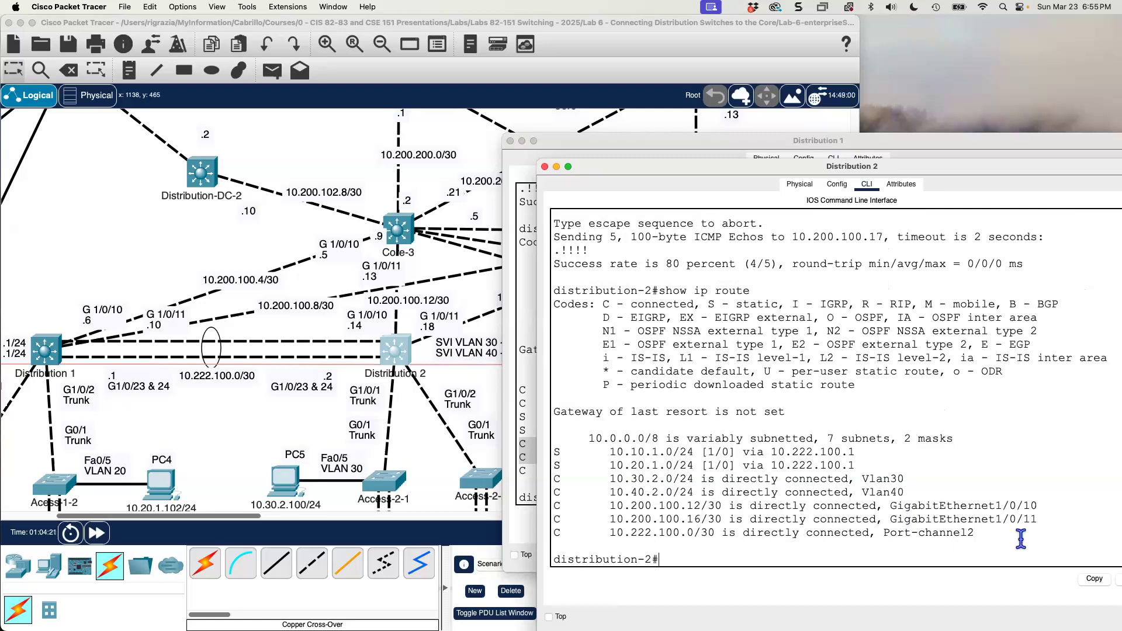
{"action": "left_click_drag", "start_coordinate": [1039, 520], "coordinate": [547, 504]}
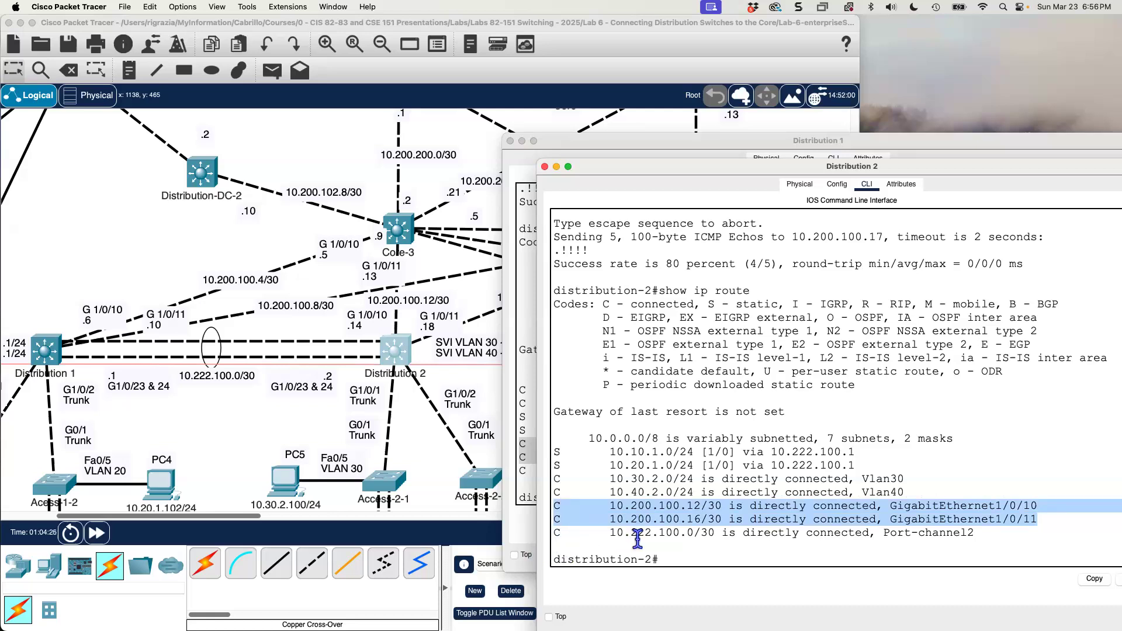
{"action": "left_click", "coordinate": [697, 510]}
{"action": "left_click_drag", "start_coordinate": [692, 507], "coordinate": [606, 507]}
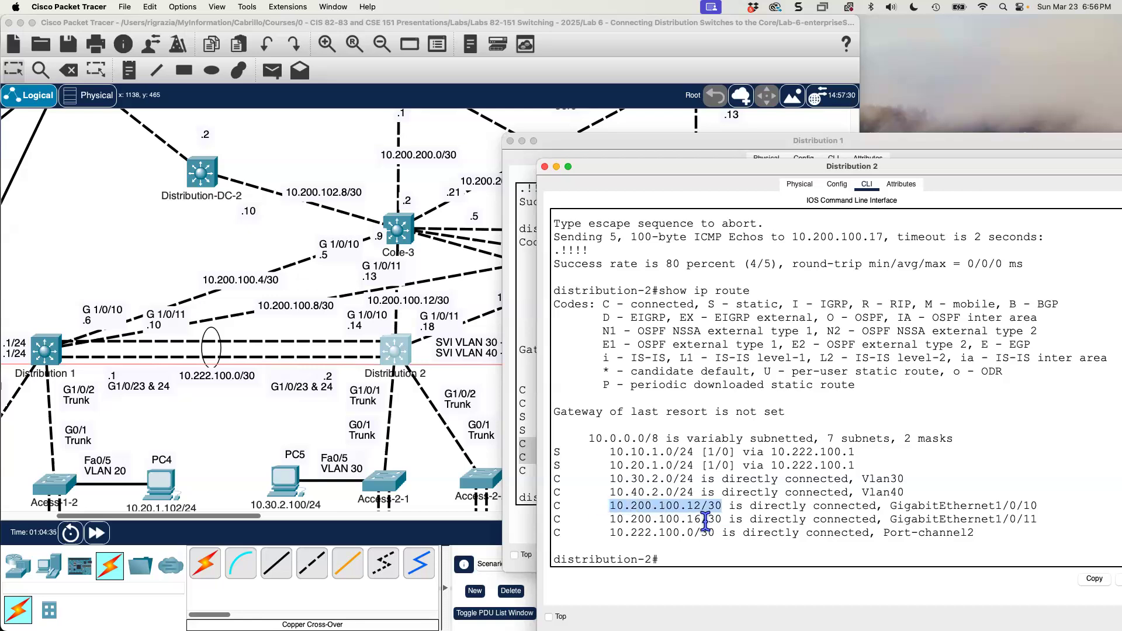
{"action": "left_click_drag", "start_coordinate": [722, 519], "coordinate": [608, 520]}
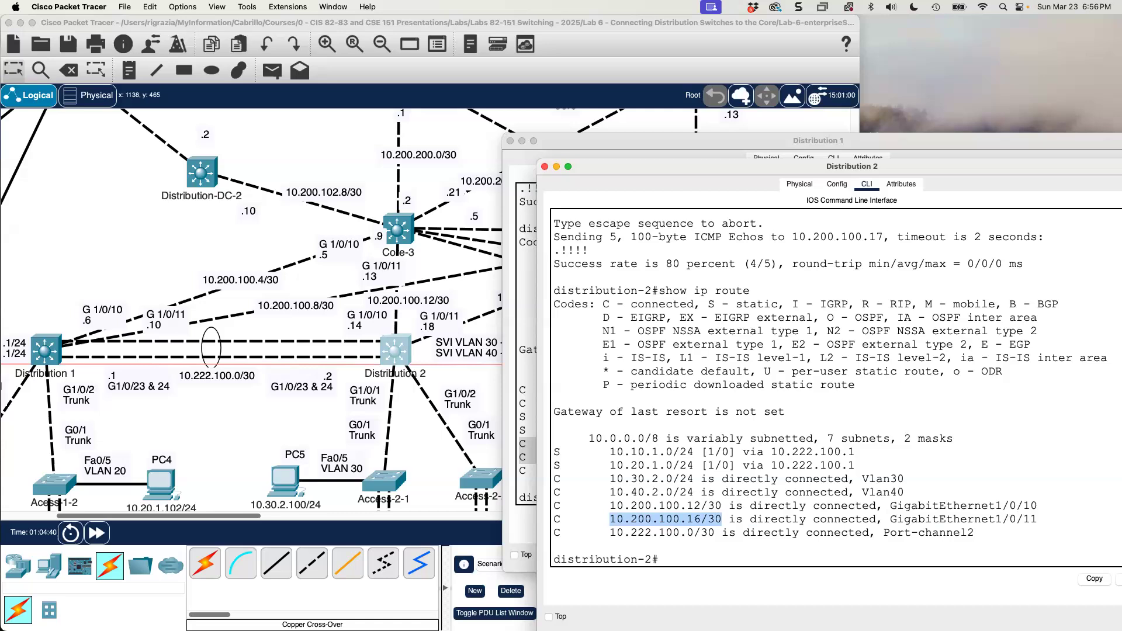
Highlight the static routes to 10.30.2.0/24 and 10.40.2.0/24 in Distribution 1's routing table.
{"action": "left_click", "coordinate": [533, 272]}
{"action": "left_click_drag", "start_coordinate": [822, 431], "coordinate": [506, 416]}
Examine the topology from the access-layer PCs and VLANs up through Distribution 1 and 2 to the core switches.
{"action": "left_click", "coordinate": [185, 241]}
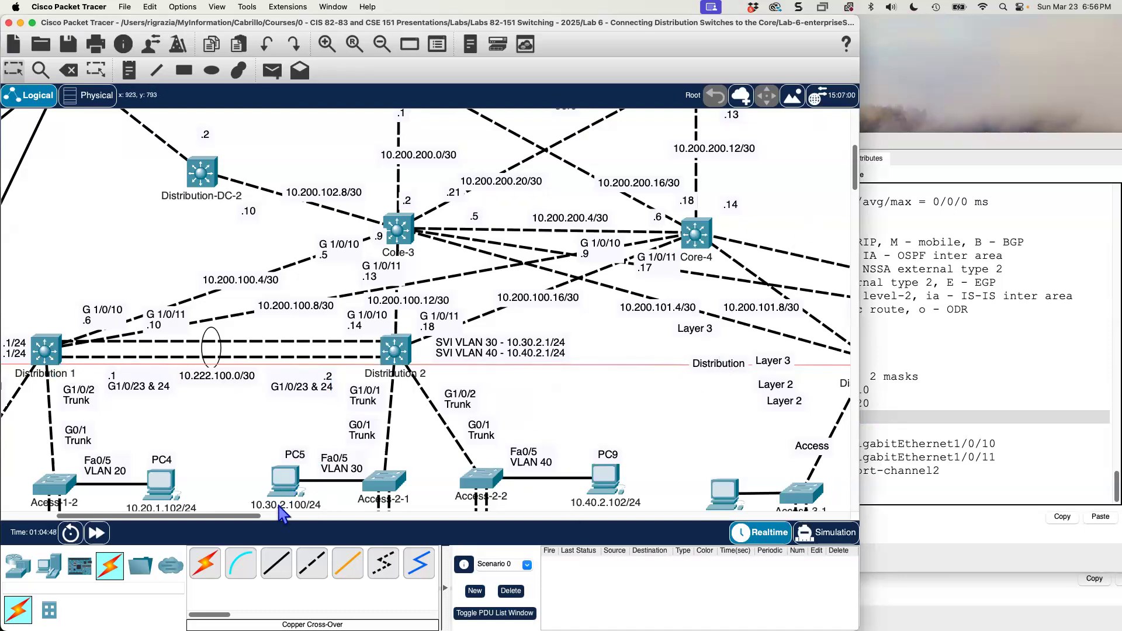
{"action": "left_click_drag", "start_coordinate": [229, 515], "coordinate": [184, 520]}
{"action": "scroll", "coordinate": [321, 361], "scroll_direction": "down", "scroll_amount": 5}
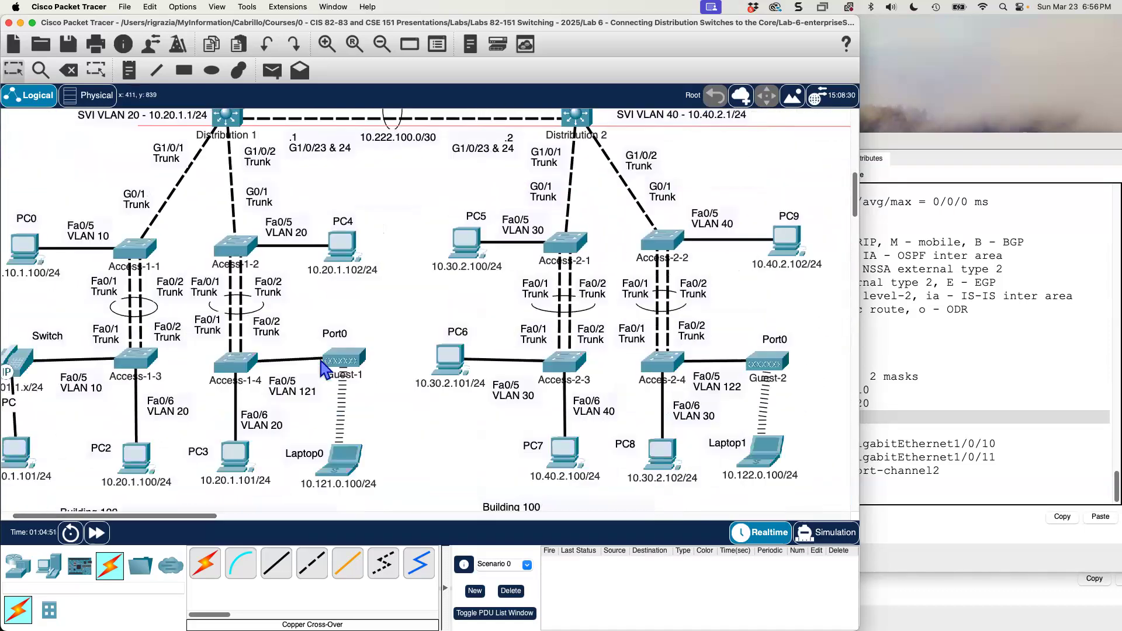
{"action": "scroll", "coordinate": [321, 351], "scroll_direction": "up", "scroll_amount": 1}
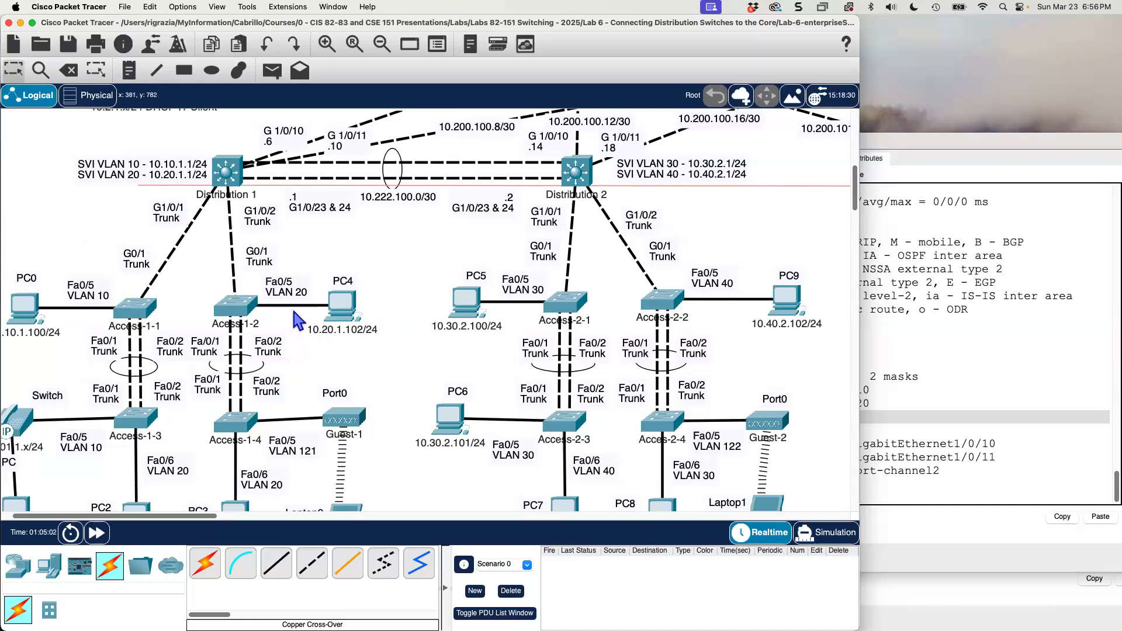
{"action": "scroll", "coordinate": [296, 320], "scroll_direction": "up", "scroll_amount": 3}
{"action": "scroll", "coordinate": [296, 319], "scroll_direction": "down", "scroll_amount": 2}
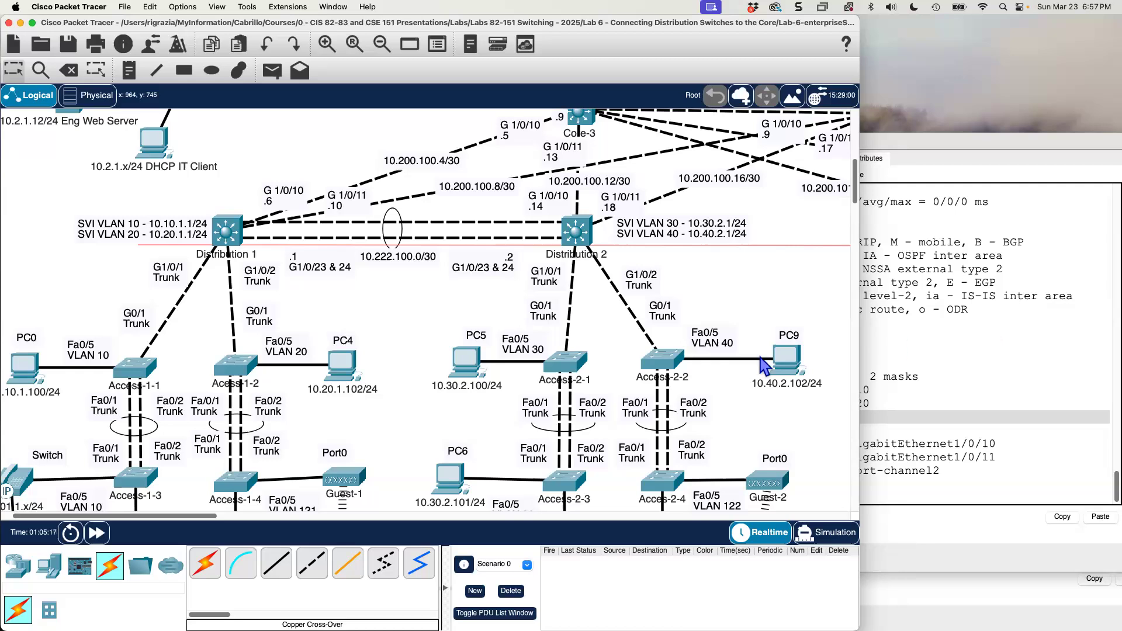
{"action": "scroll", "coordinate": [596, 356], "scroll_direction": "up", "scroll_amount": 5}
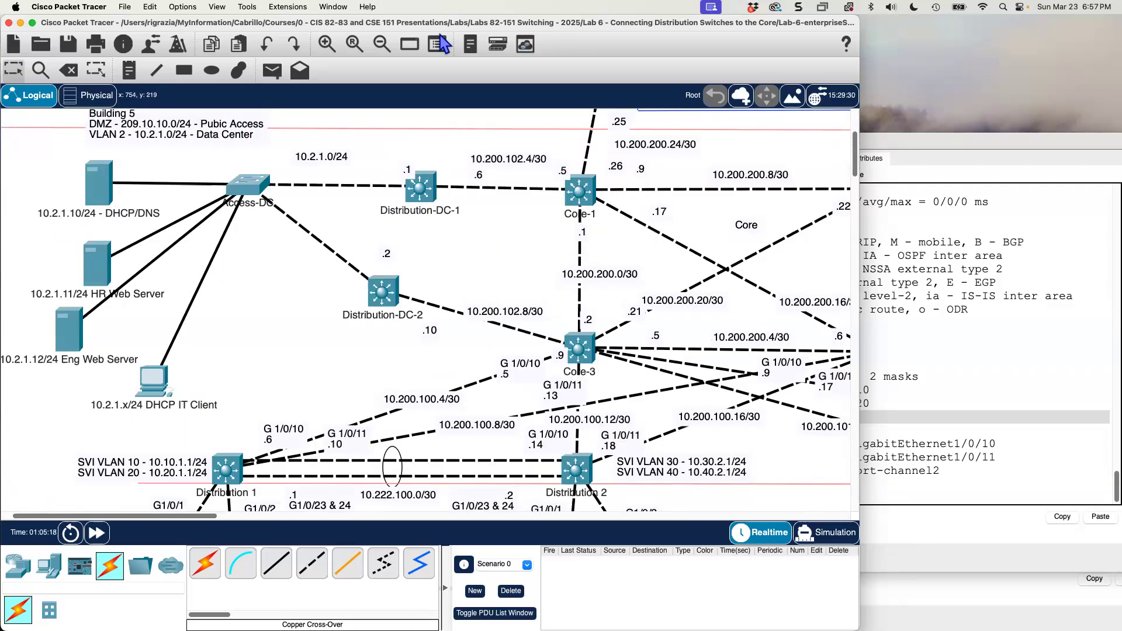
{"action": "left_click", "coordinate": [380, 48]}
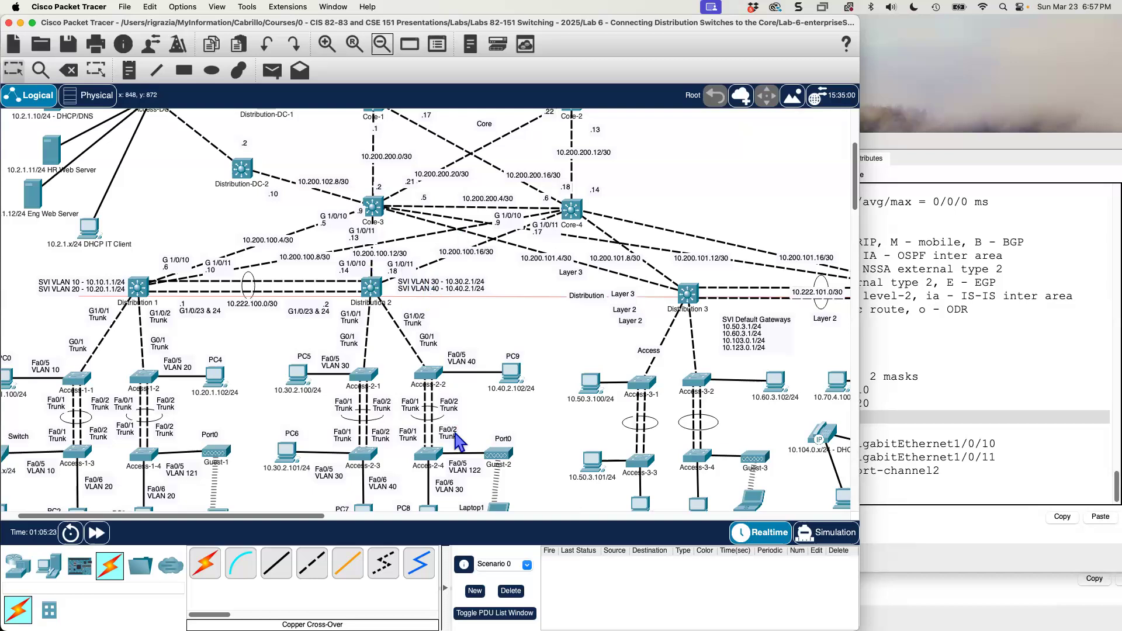
{"action": "left_click", "coordinate": [327, 44]}
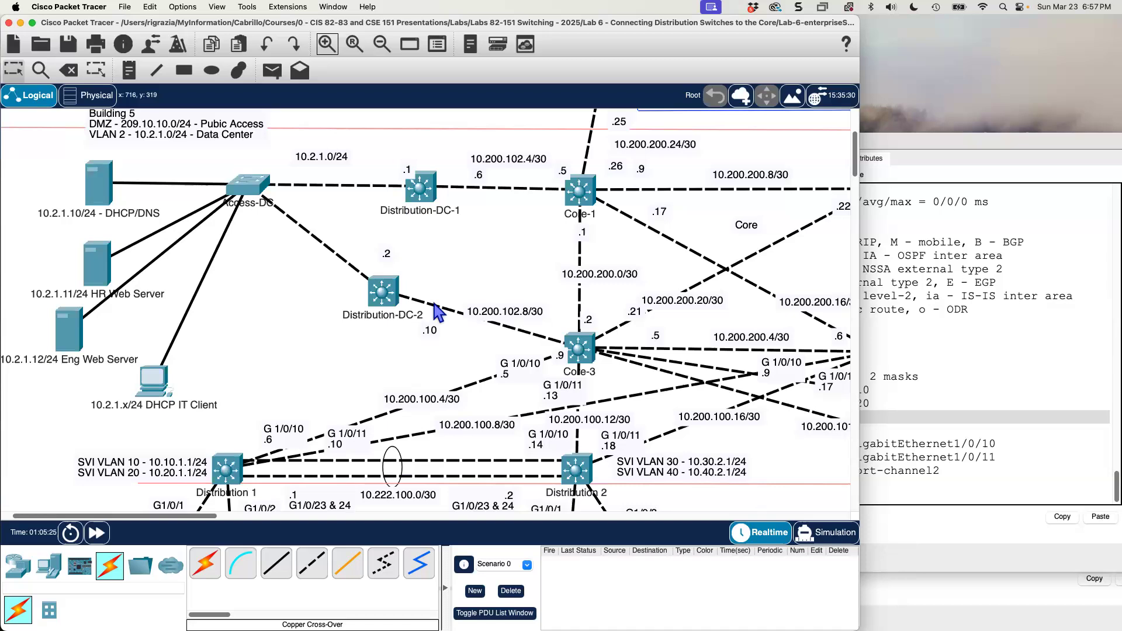
{"action": "scroll", "coordinate": [439, 313], "scroll_direction": "down", "scroll_amount": 3}
On Distribution 1, run show running-config | section ip route to list its configured static routes.
{"action": "left_click", "coordinate": [1012, 332]}
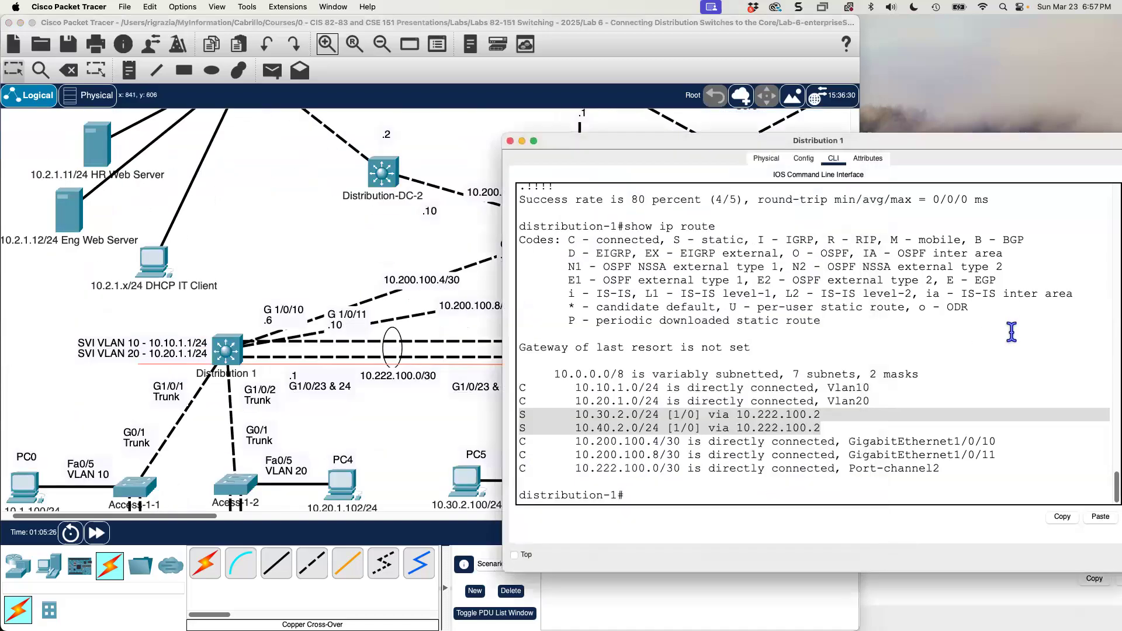
{"action": "left_click", "coordinate": [1012, 331]}
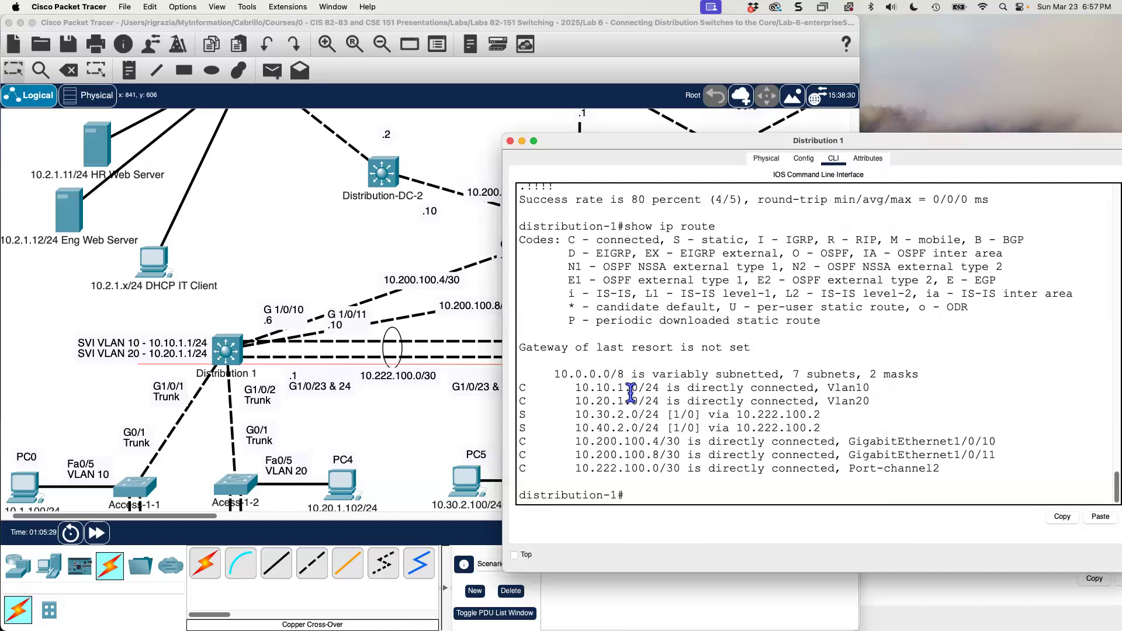
{"action": "type", "text": "show running-config |"}
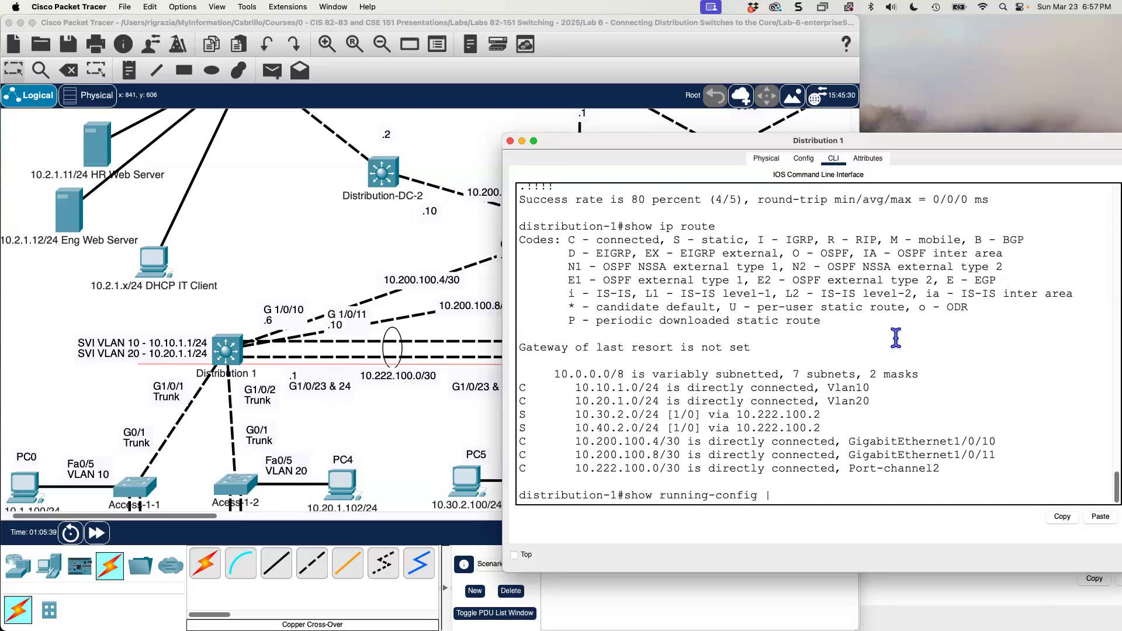
{"action": "type", "text": "section ip route"}
{"action": "key", "text": "Return"}
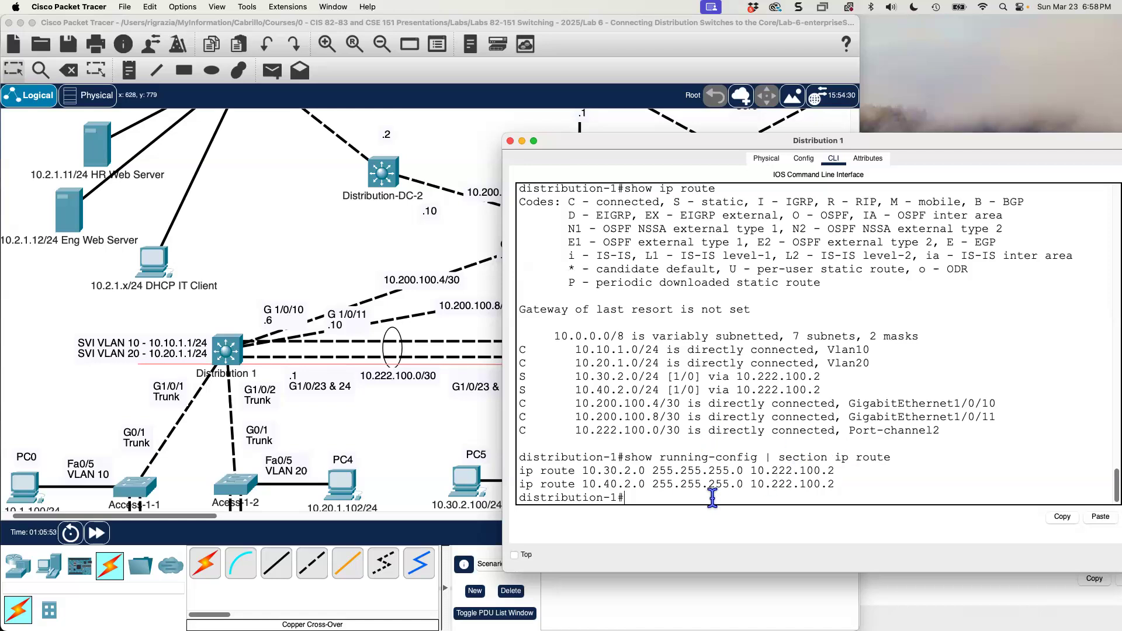
In Distribution 1's global configuration, remove the static route to 10.30.2.0 255.255.255.0 via 10.222.100.2.
{"action": "key", "text": "Return"}
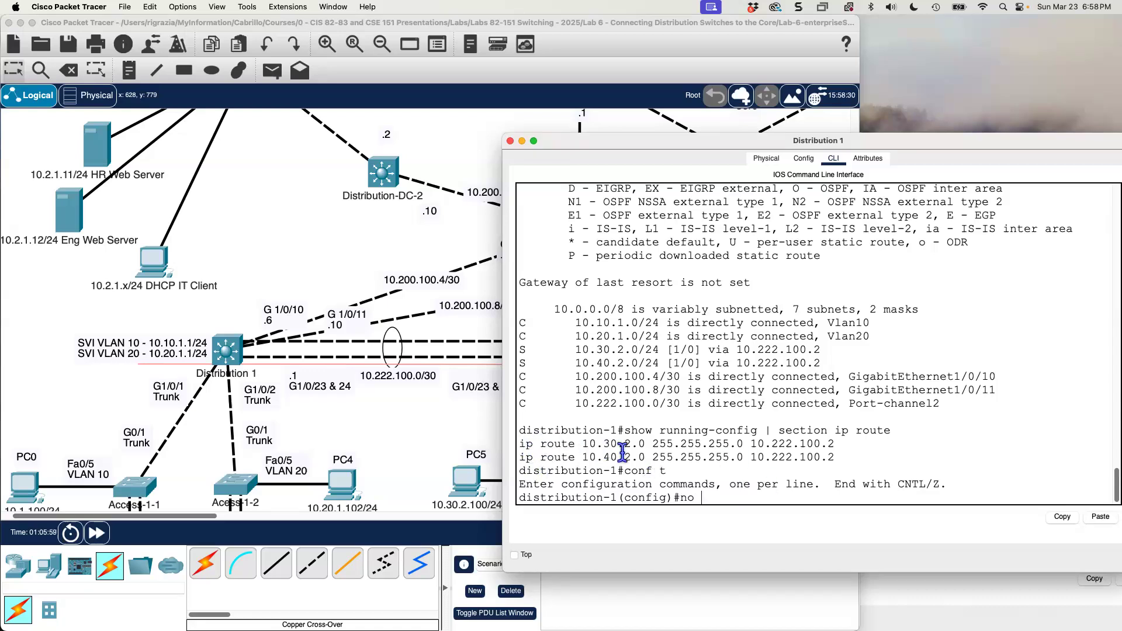
{"action": "left_click_drag", "start_coordinate": [846, 444], "coordinate": [522, 445]}
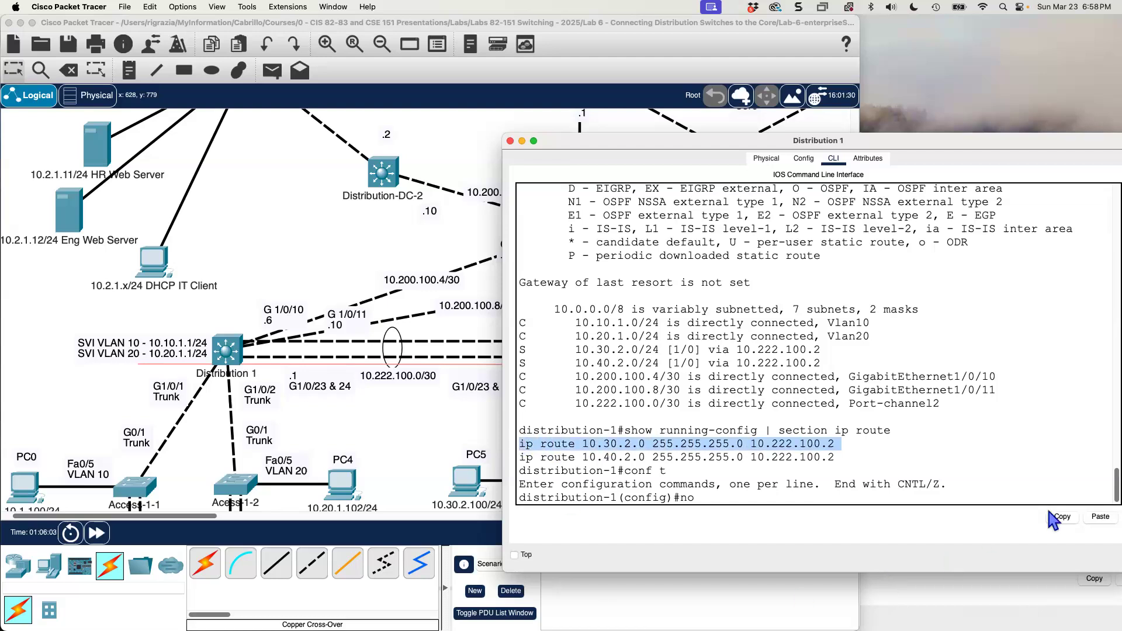
{"action": "left_click", "coordinate": [1063, 516]}
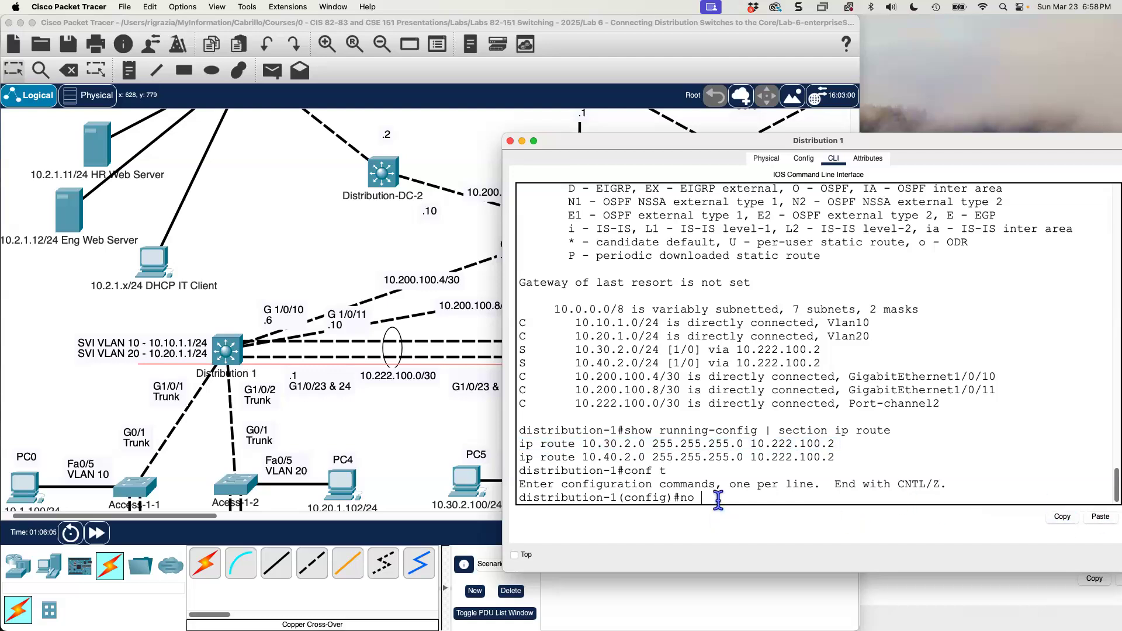
{"action": "left_click", "coordinate": [1101, 516]}
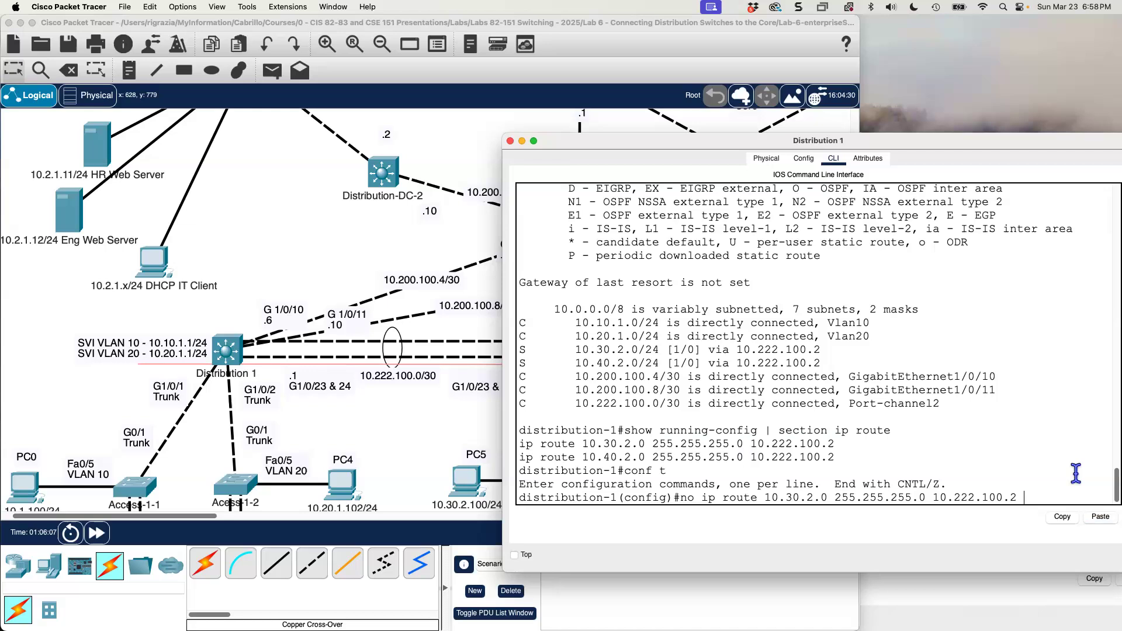
{"action": "key", "text": "Return"}
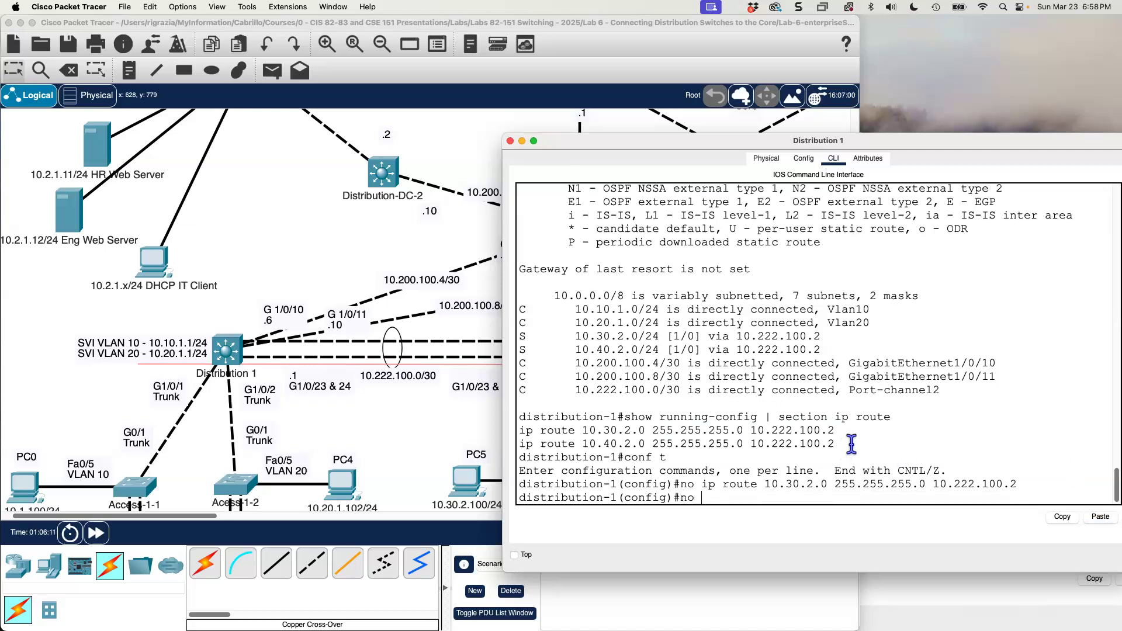
Remove Distribution 1's static route to 10.40.2.0 255.255.255.0 via 10.222.100.2.
{"action": "left_click_drag", "start_coordinate": [846, 444], "coordinate": [745, 444]}
{"action": "left_click_drag", "start_coordinate": [665, 444], "coordinate": [515, 444]}
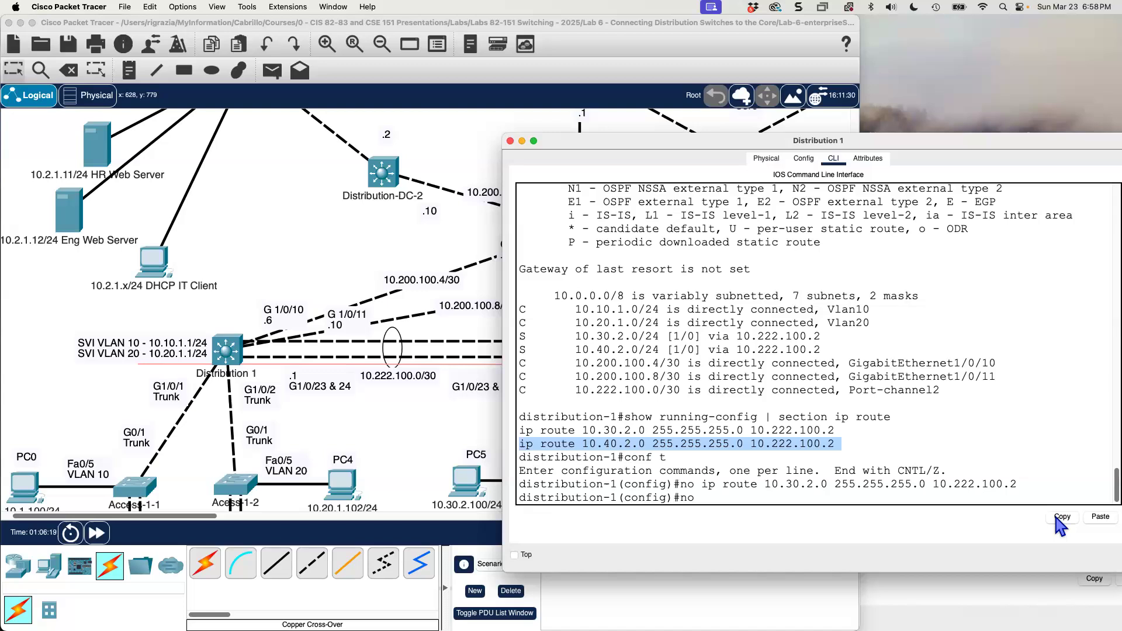
{"action": "left_click", "coordinate": [1071, 518]}
{"action": "left_click", "coordinate": [711, 501]}
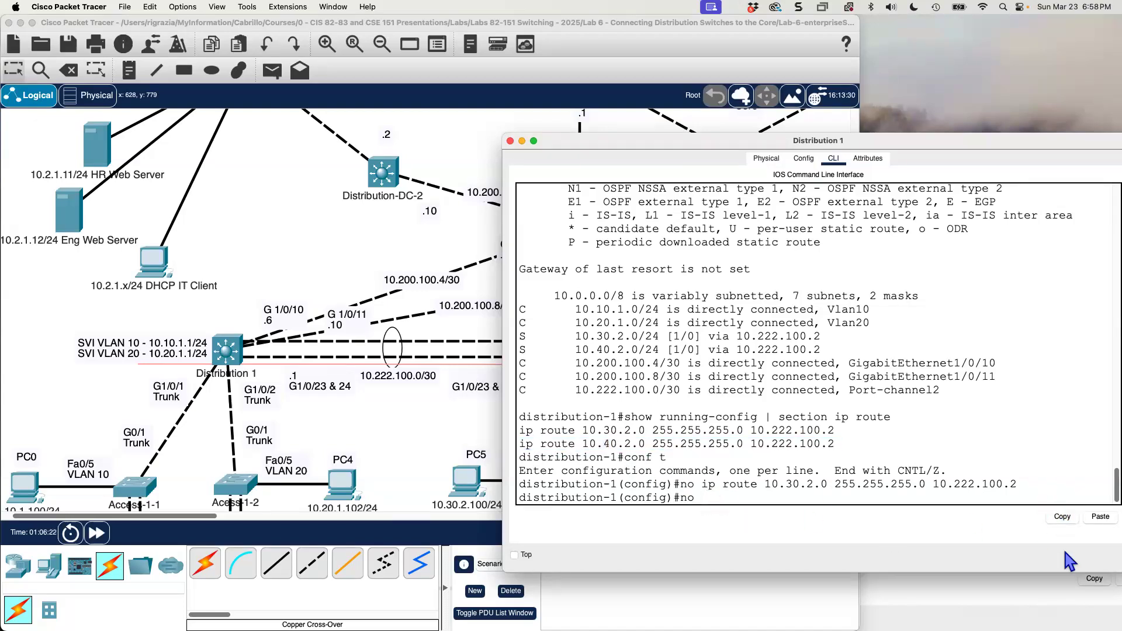
{"action": "left_click", "coordinate": [1100, 520]}
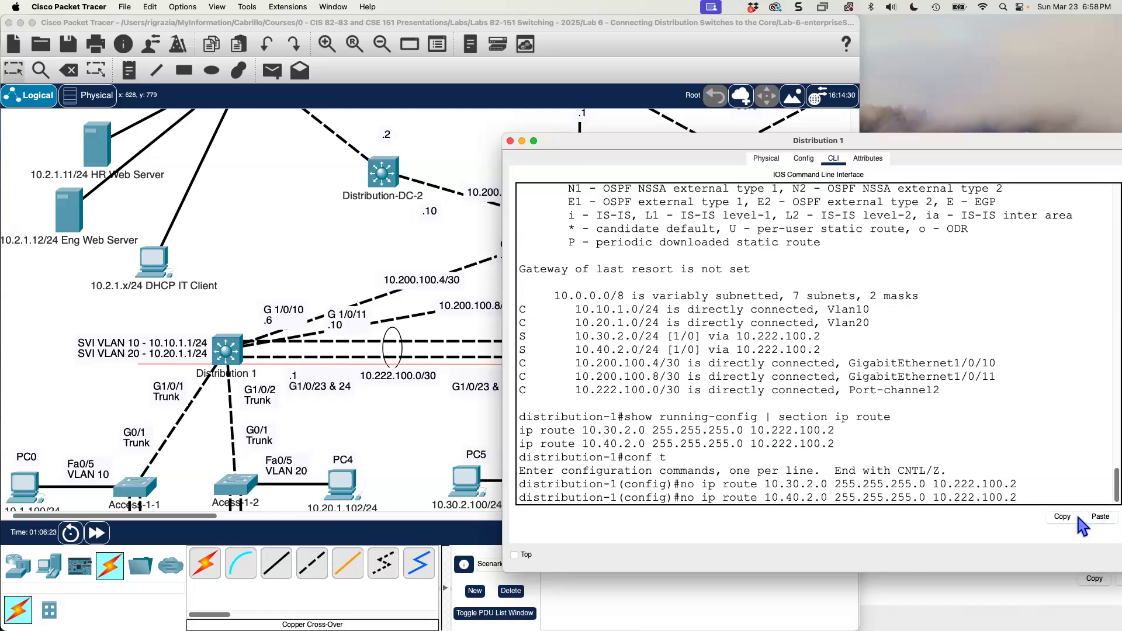
{"action": "key", "text": "Return"}
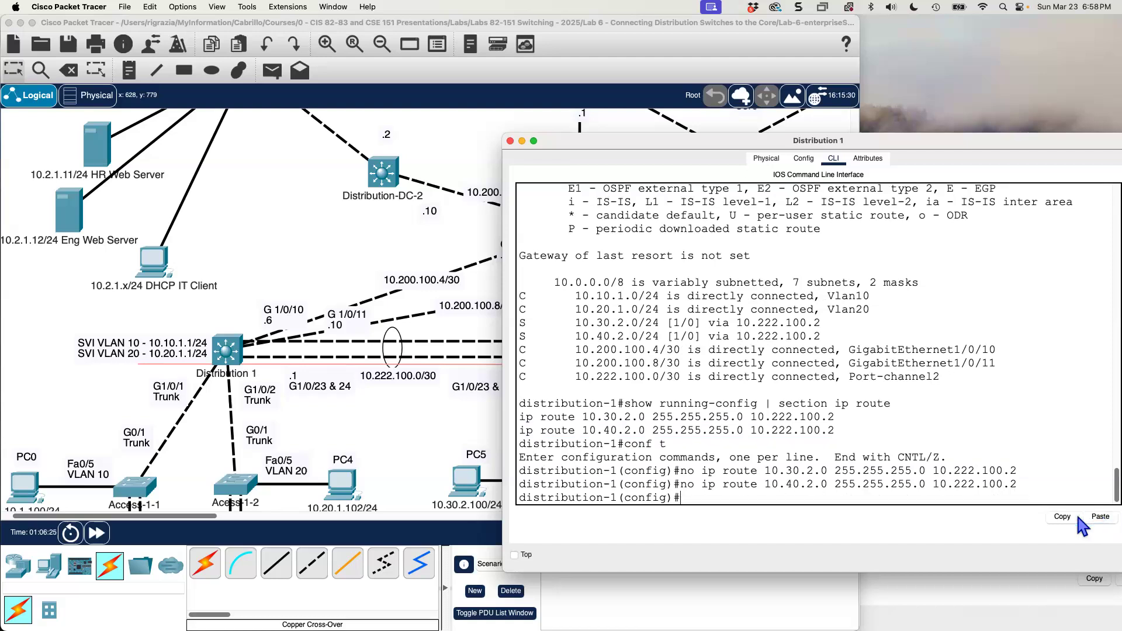
Leave configuration mode on Distribution 1, run show ip route, and compare it with the earlier table's two static routes.
{"action": "type", "text": "end"}
{"action": "key", "text": "Return"}
{"action": "type", "text": "show ip route"}
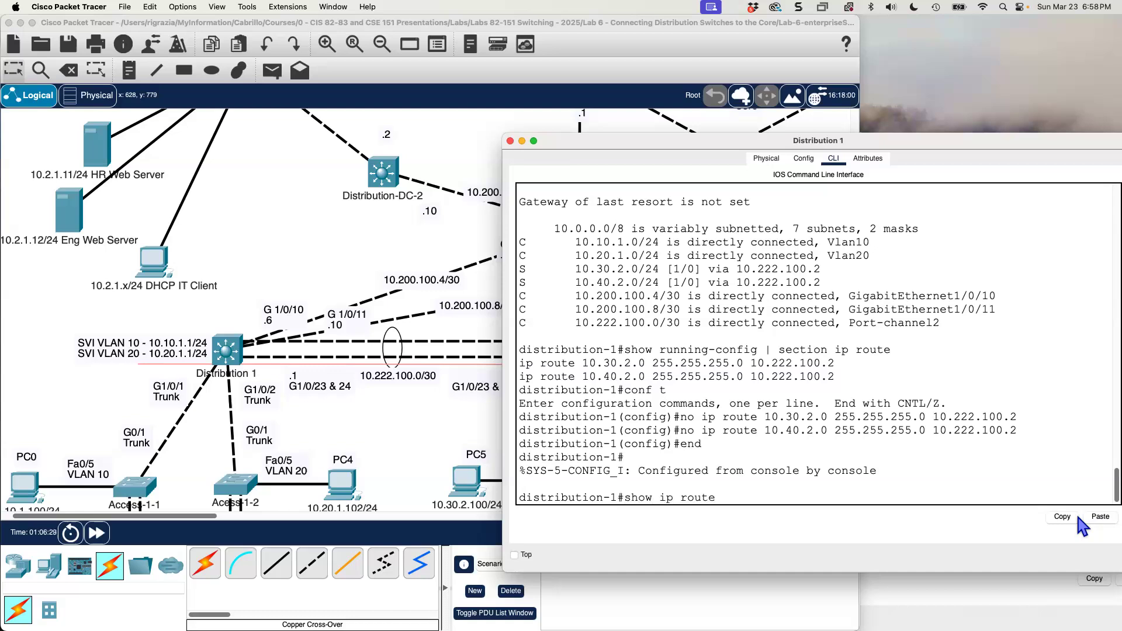
{"action": "key", "text": "Return"}
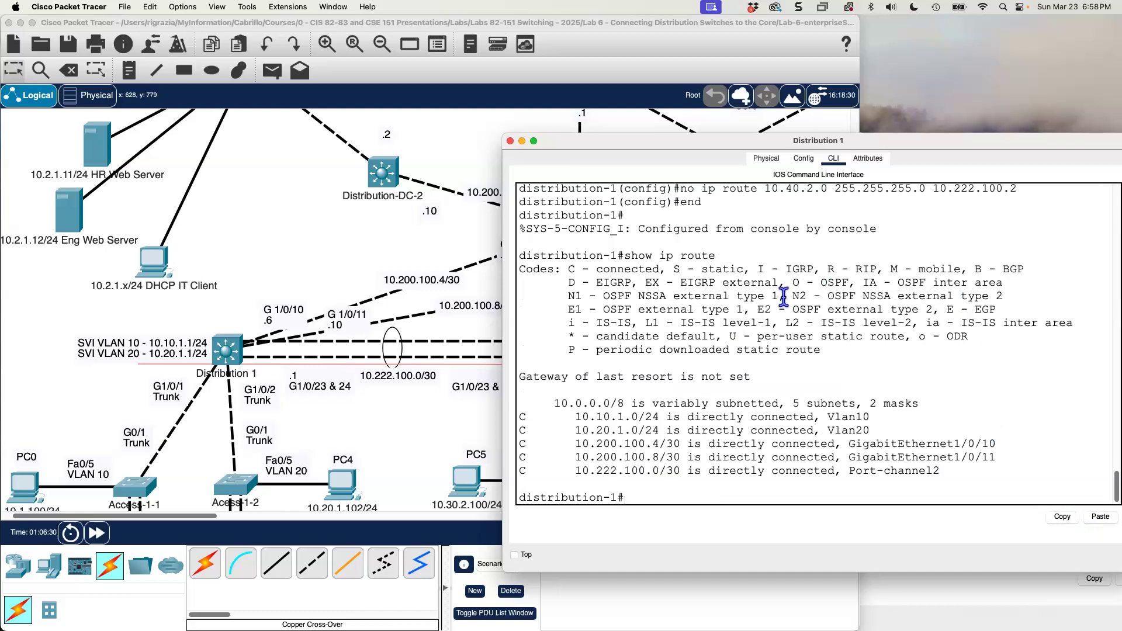
{"action": "scroll", "coordinate": [789, 275], "scroll_direction": "up", "scroll_amount": 5}
{"action": "scroll", "coordinate": [789, 277], "scroll_direction": "up", "scroll_amount": 4}
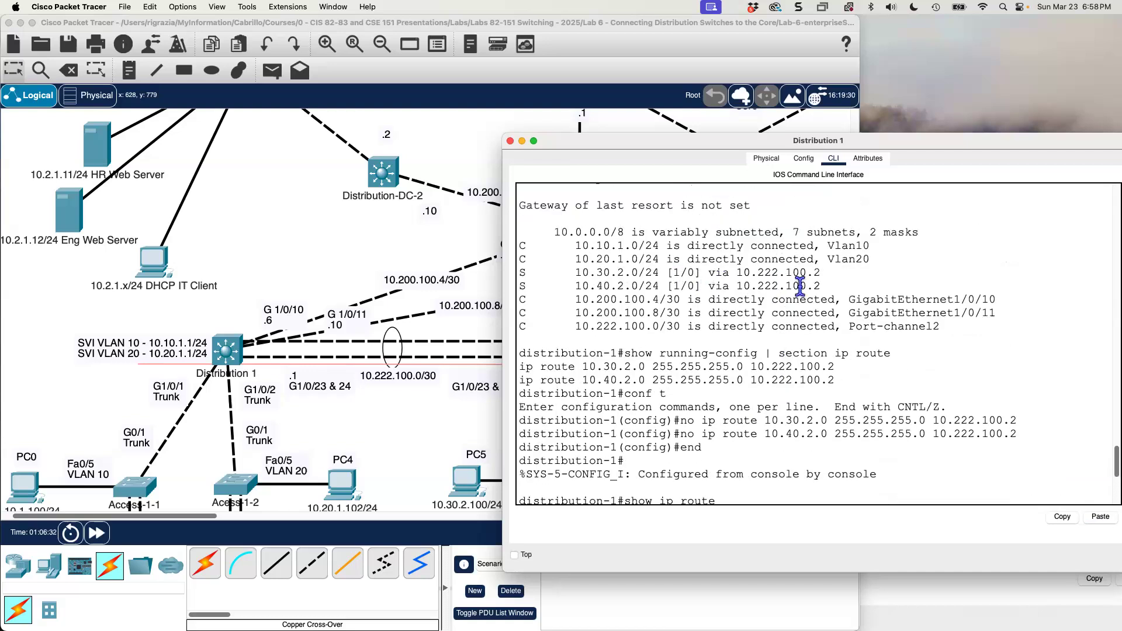
{"action": "left_click_drag", "start_coordinate": [824, 286], "coordinate": [716, 286]}
{"action": "left_click_drag", "start_coordinate": [633, 282], "coordinate": [510, 271]}
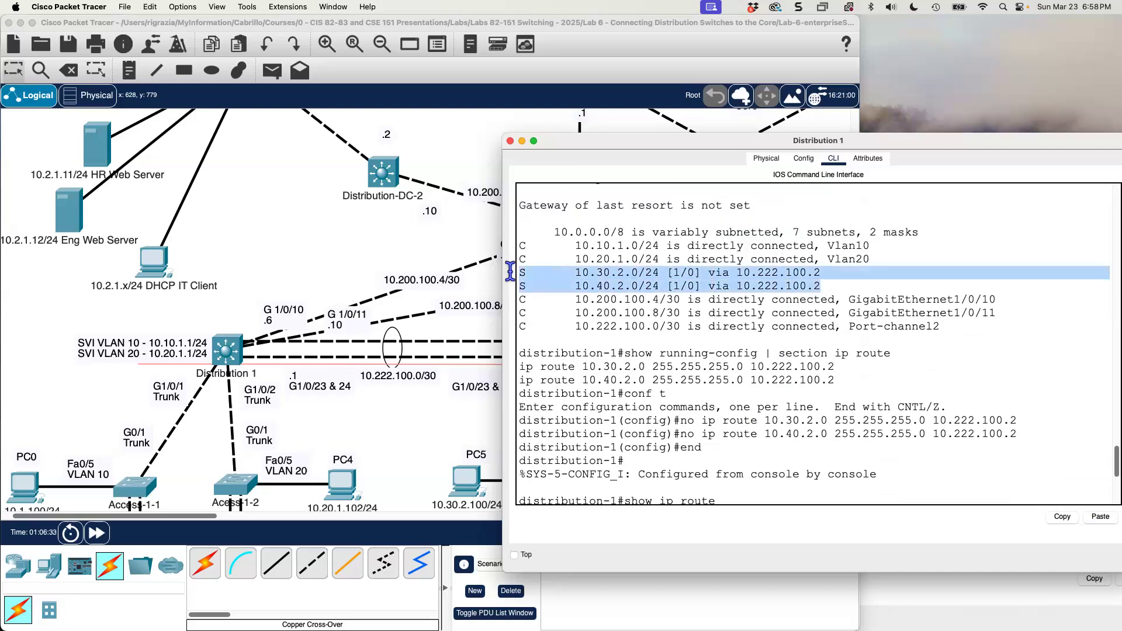
{"action": "scroll", "coordinate": [664, 323], "scroll_direction": "down", "scroll_amount": 4}
{"action": "scroll", "coordinate": [665, 323], "scroll_direction": "down", "scroll_amount": 5}
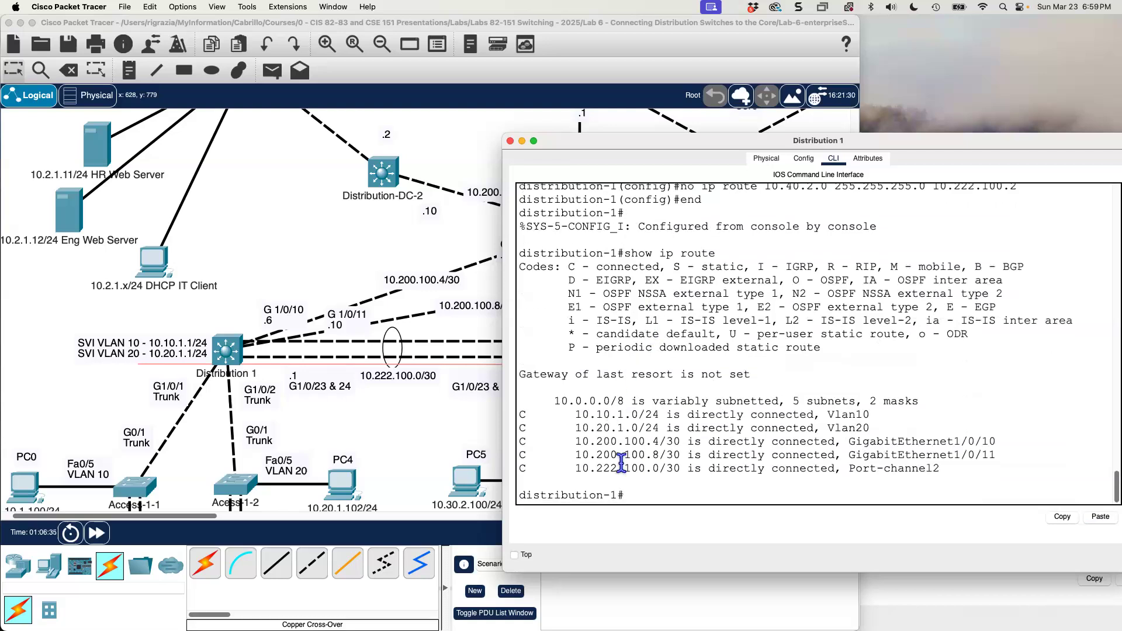
Switch to Distribution 2's CLI and run show run | section ip route to list its configured static routes.
{"action": "left_click", "coordinate": [938, 591]}
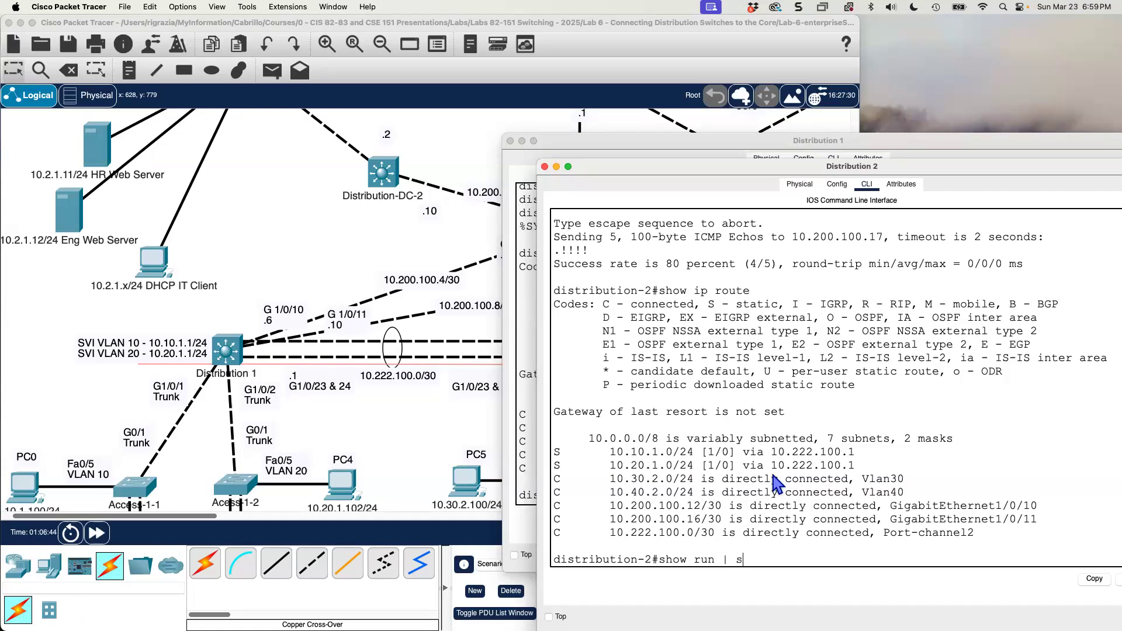
{"action": "type", "text": "route"}
{"action": "key", "text": "Return"}
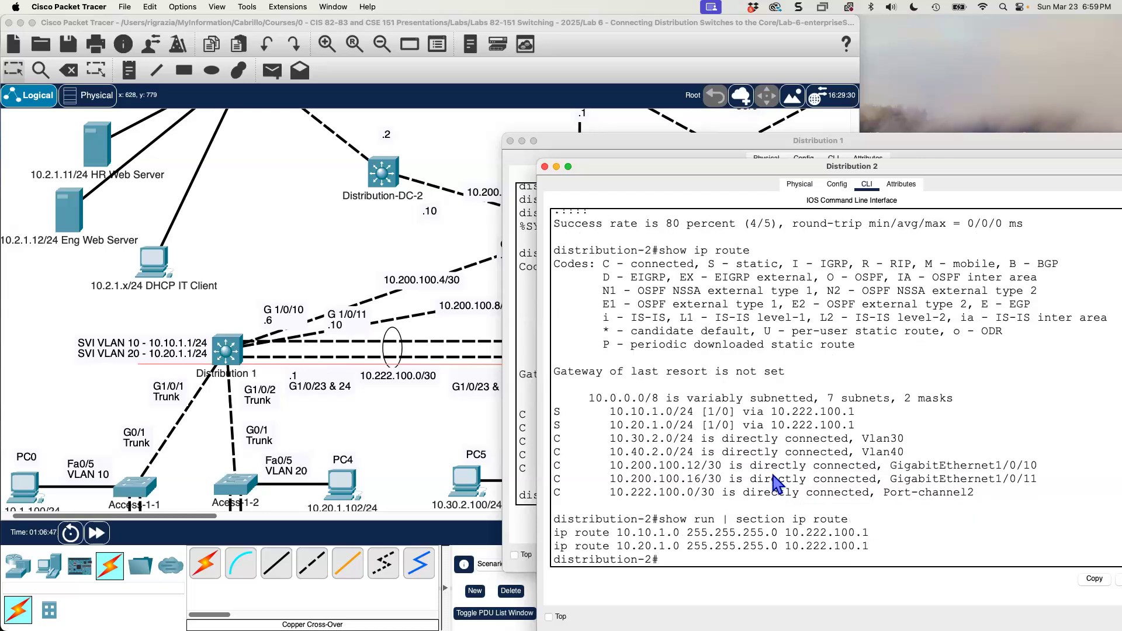
In Distribution 2's global configuration, remove the static route to 10.10.1.0 255.255.255.0 via 10.222.100.1.
{"action": "type", "text": "conf t"}
{"action": "key", "text": "Return"}
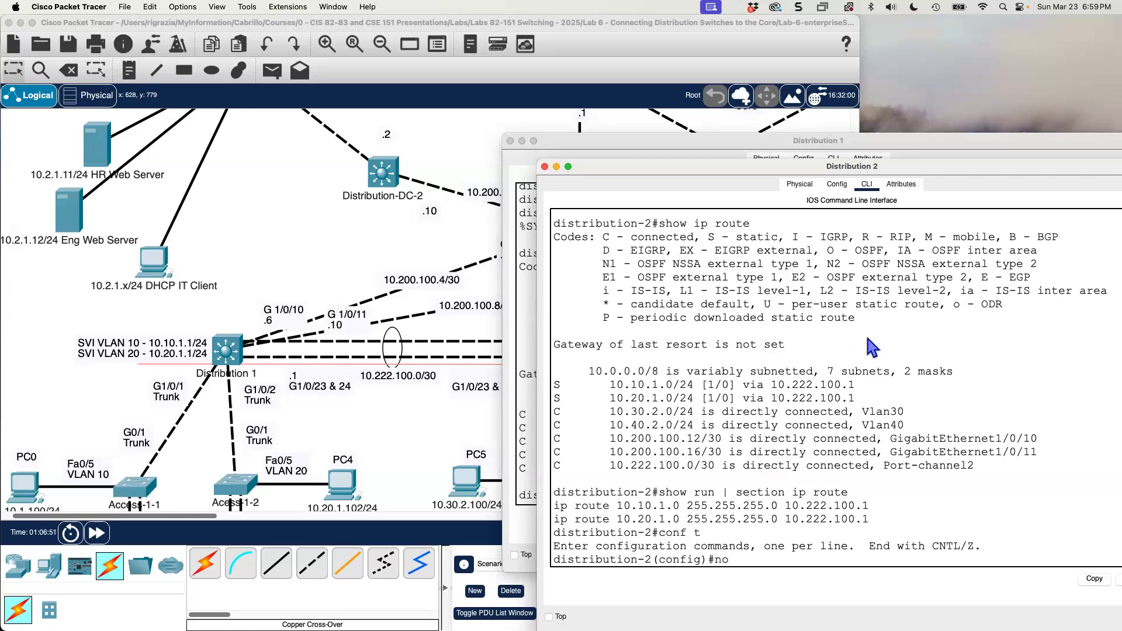
{"action": "left_click_drag", "start_coordinate": [868, 503], "coordinate": [554, 507]}
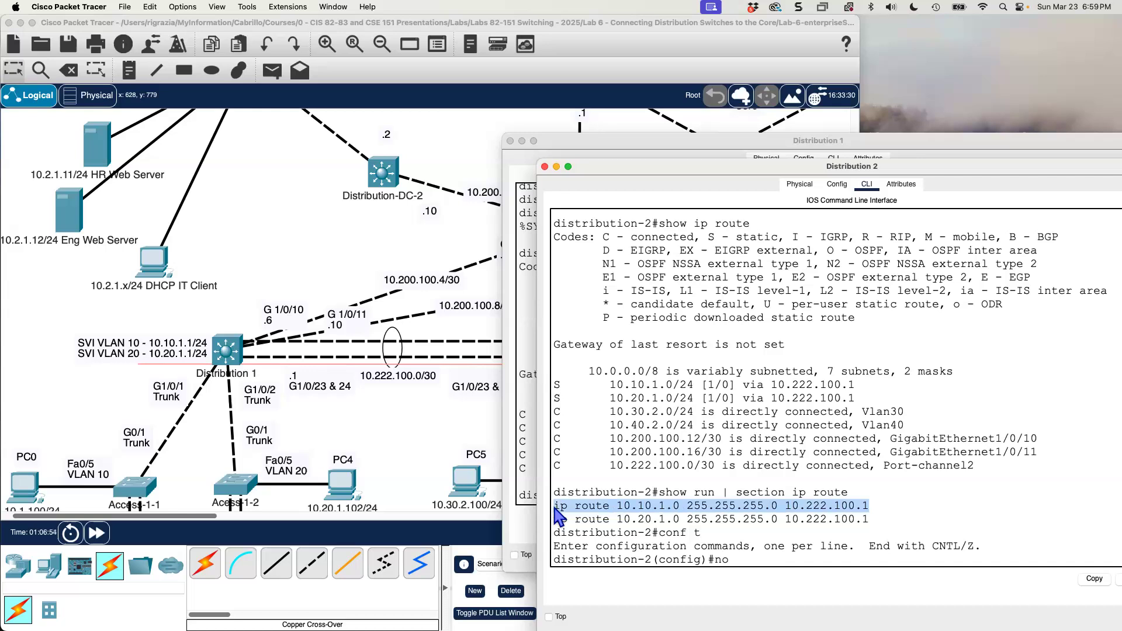
{"action": "left_click", "coordinate": [1091, 580]}
{"action": "left_click_drag", "start_coordinate": [949, 173], "coordinate": [882, 164]}
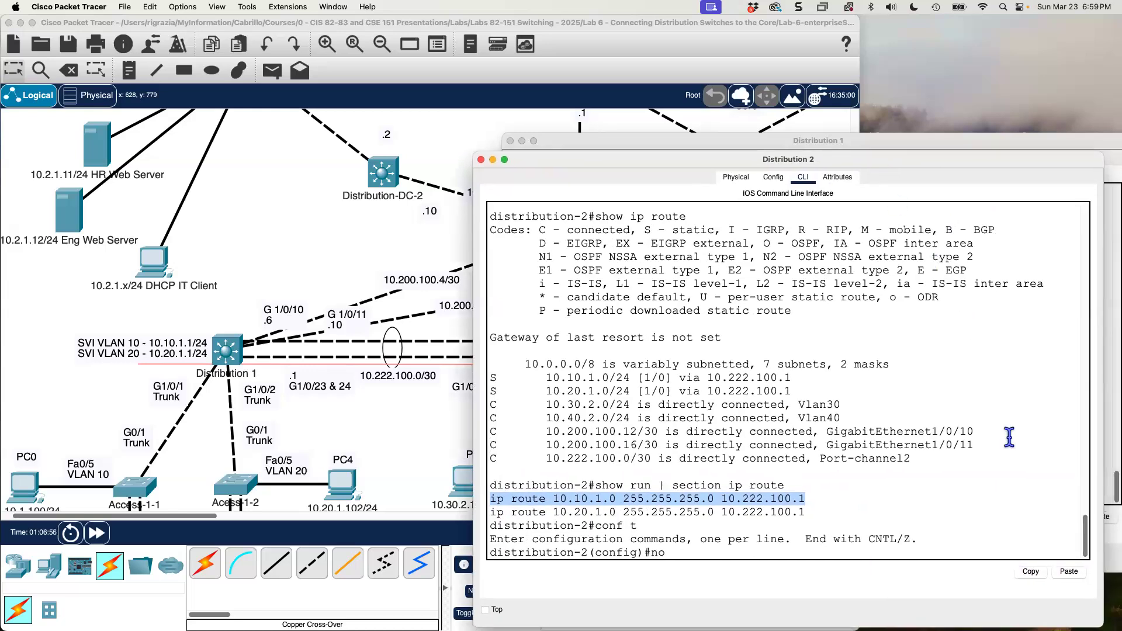
{"action": "left_click", "coordinate": [821, 552]}
{"action": "left_click", "coordinate": [1074, 576]}
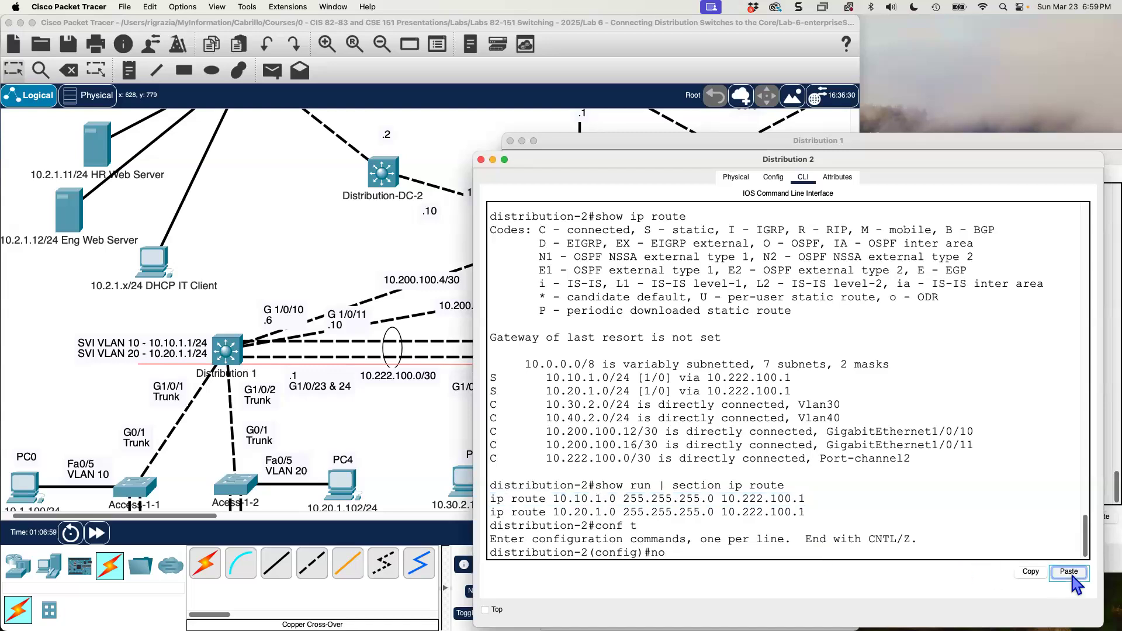
{"action": "key", "text": "Return"}
Remove Distribution 2's static route to 10.20.1.0 255.255.255.0 via 10.222.100.1.
{"action": "type", "text": "no"}
{"action": "left_click_drag", "start_coordinate": [814, 498], "coordinate": [488, 498]}
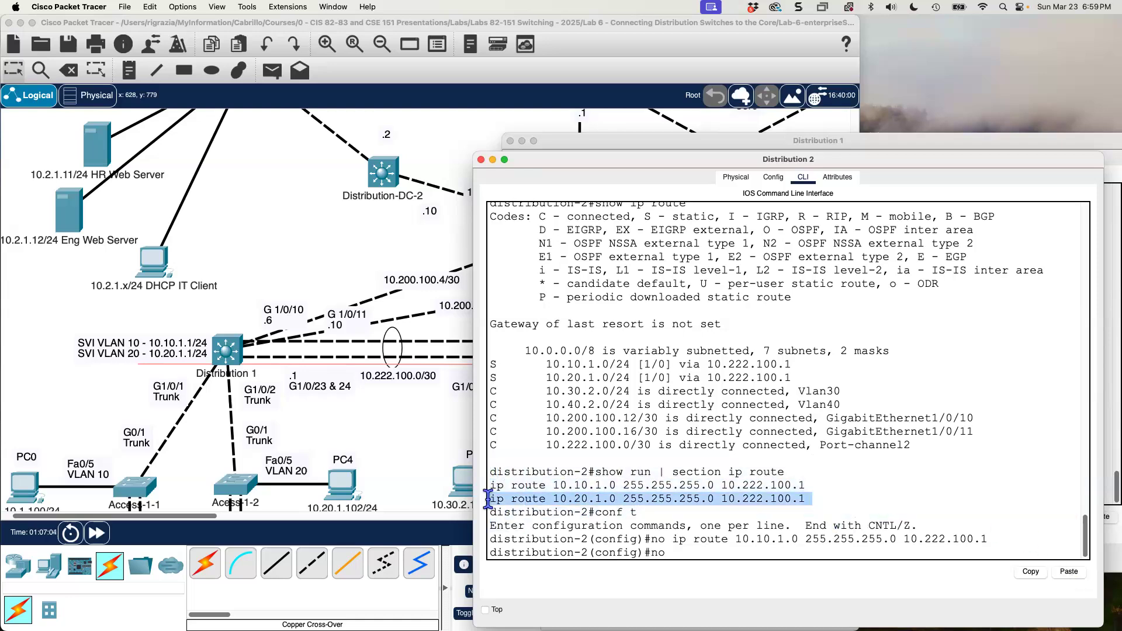
{"action": "left_click", "coordinate": [1032, 573]}
{"action": "left_click", "coordinate": [1069, 571]}
{"action": "key", "text": "Return"}
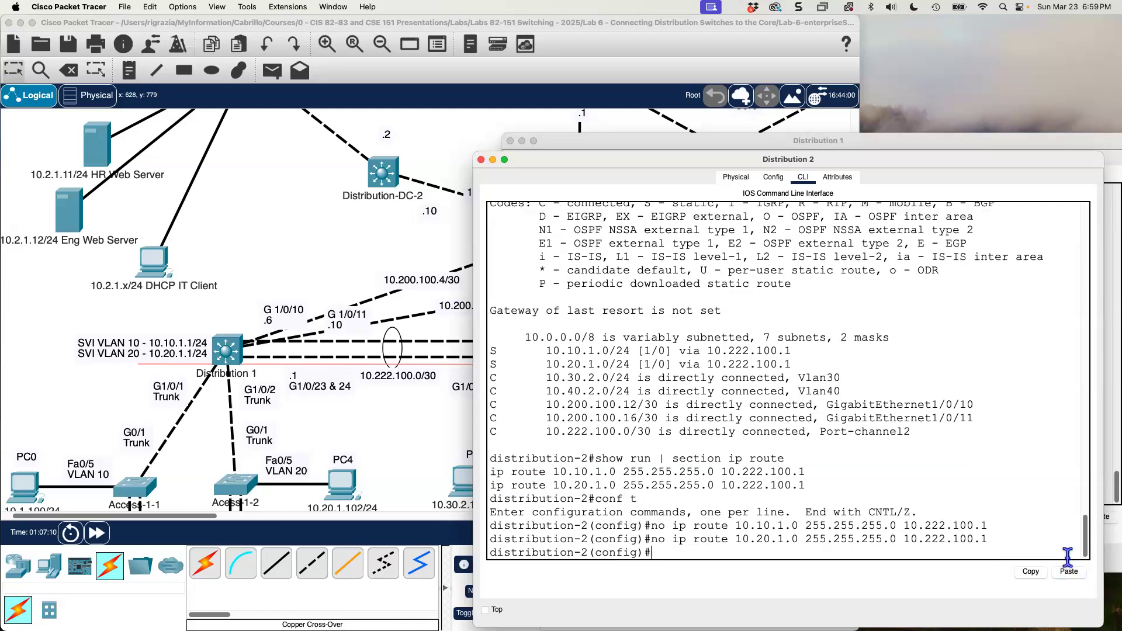
Leave configuration mode on Distribution 2 and run show ip route to check its routing table.
{"action": "type", "text": "end"}
{"action": "key", "text": "Return"}
{"action": "type", "text": "show"}
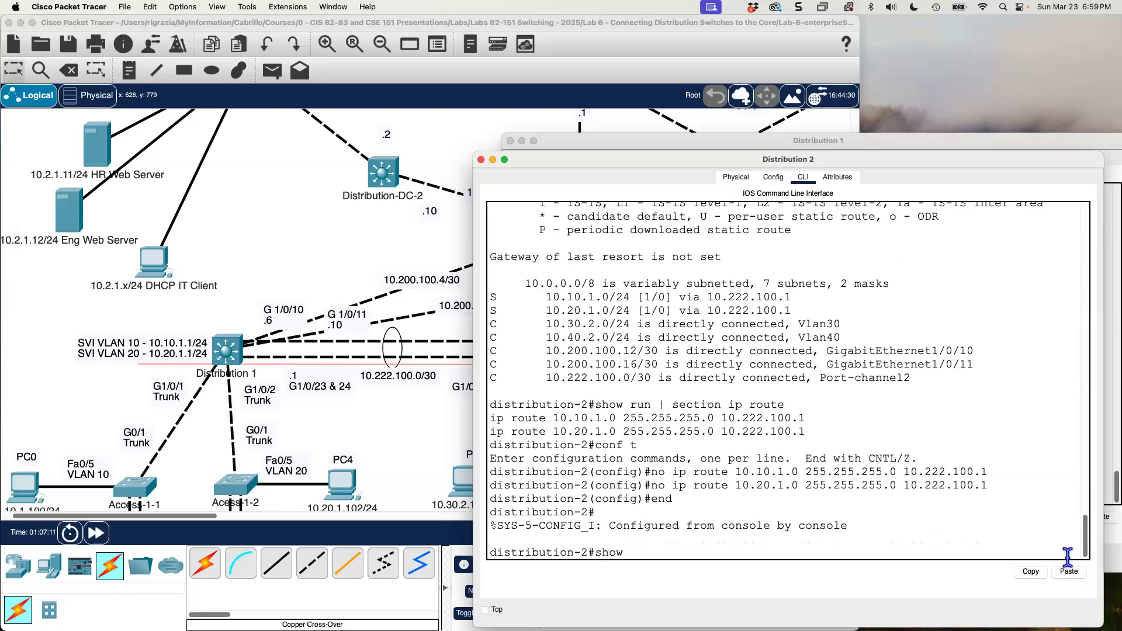
{"action": "type", "text": " ip route"}
{"action": "key", "text": "Return"}
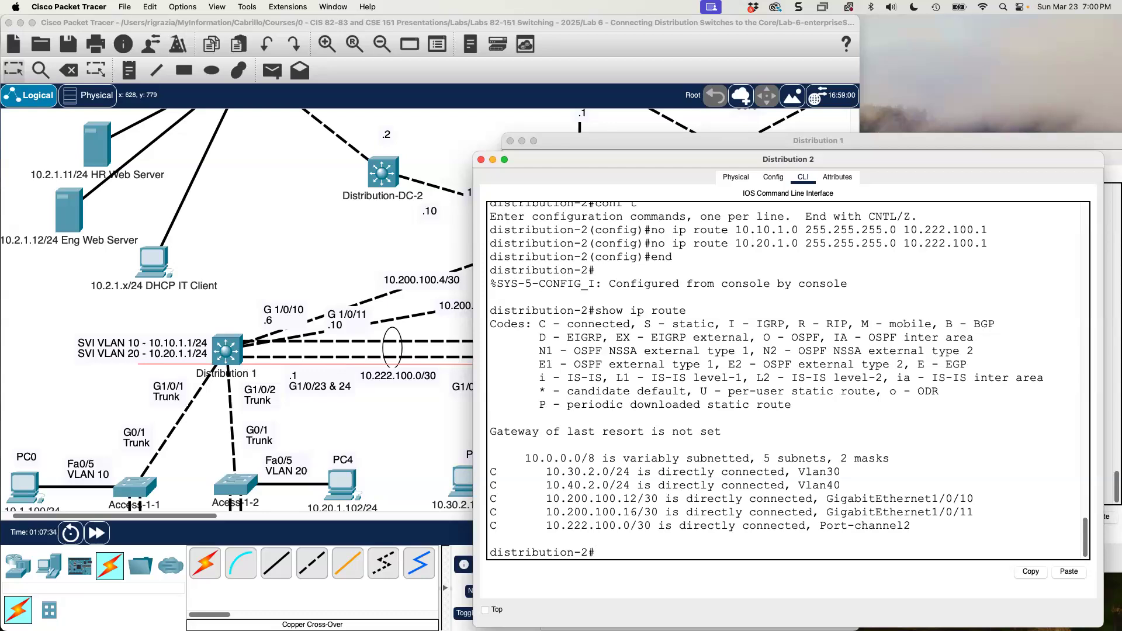
Switch to Distribution 1's CLI and enter global configuration mode with conf t.
{"action": "left_click_drag", "start_coordinate": [1121, 71], "coordinate": [1121, 23]}
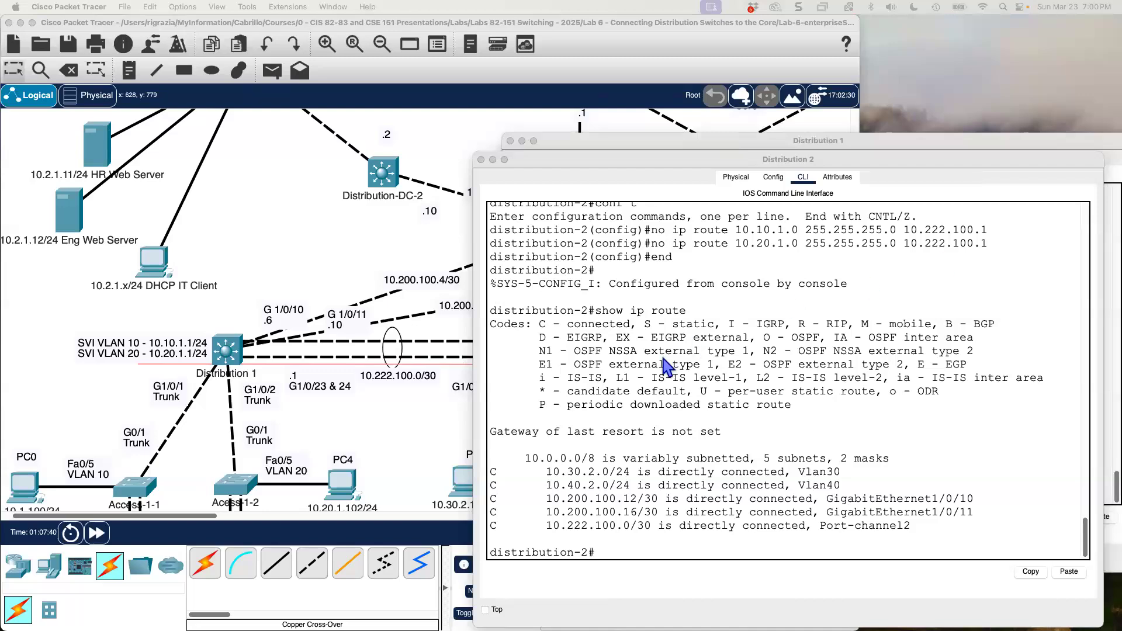
{"action": "left_click", "coordinate": [639, 390]}
{"action": "left_click", "coordinate": [637, 140]}
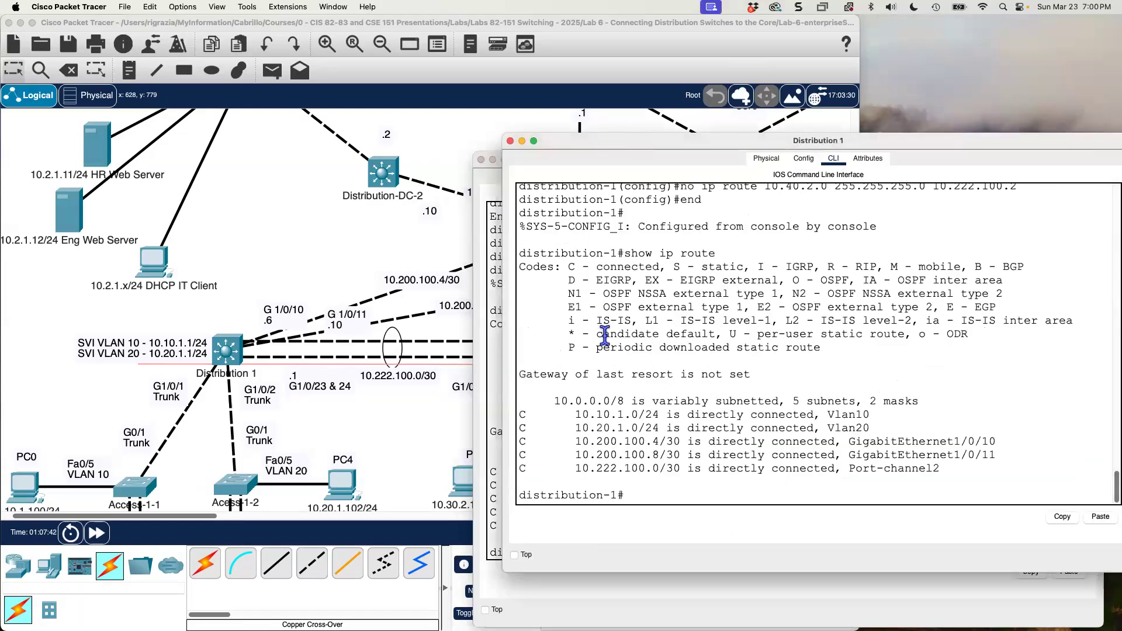
{"action": "type", "text": "conf t"}
{"action": "key", "text": "Return"}
{"action": "key", "text": "Return"}
{"action": "key", "text": "Return"}
{"action": "key", "text": "Return"}
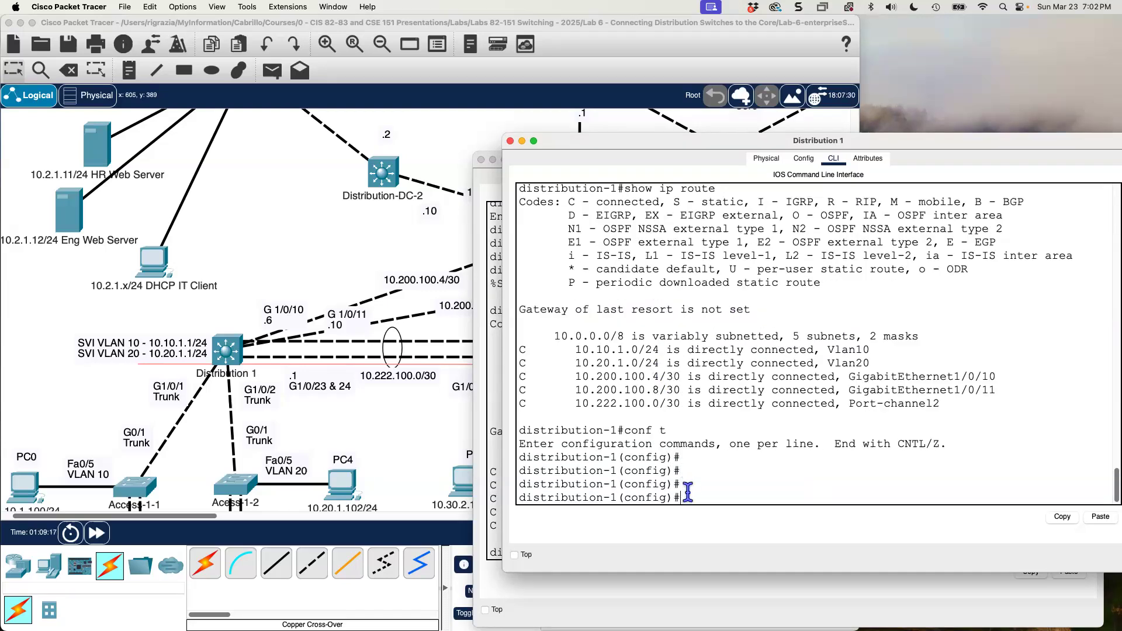
Start OSPF process 1 on Distribution 1 and set its router ID to 1.0.0.0.
{"action": "type", "text": "router ospf 1"}
{"action": "key", "text": "Return"}
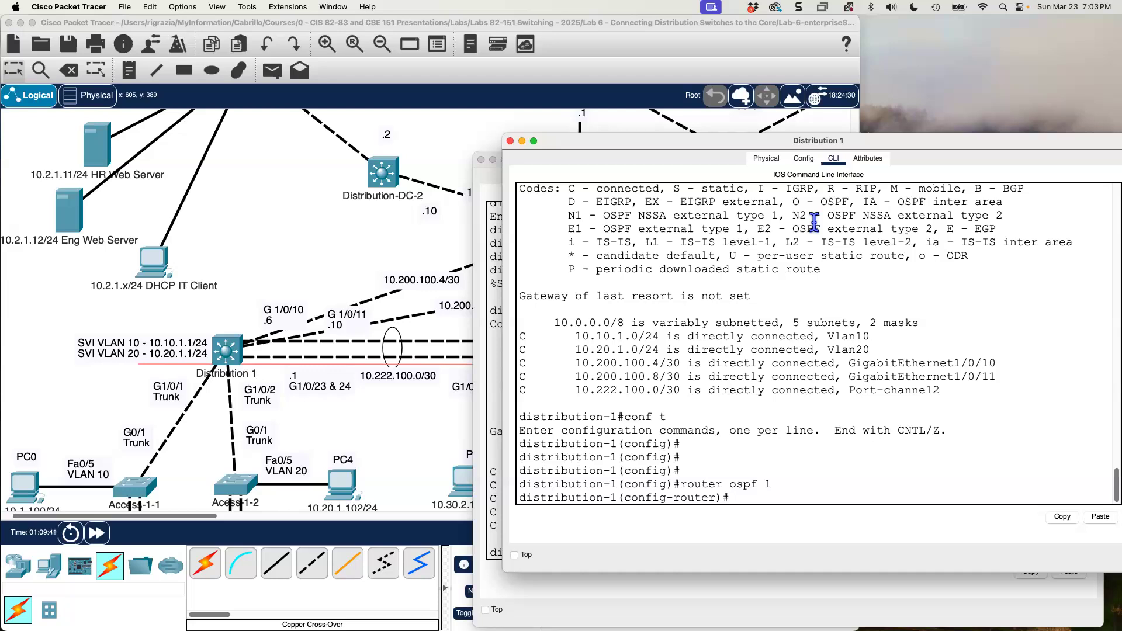
{"action": "type", "text": "router-id 1.0.0.0"}
{"action": "key", "text": "Return"}
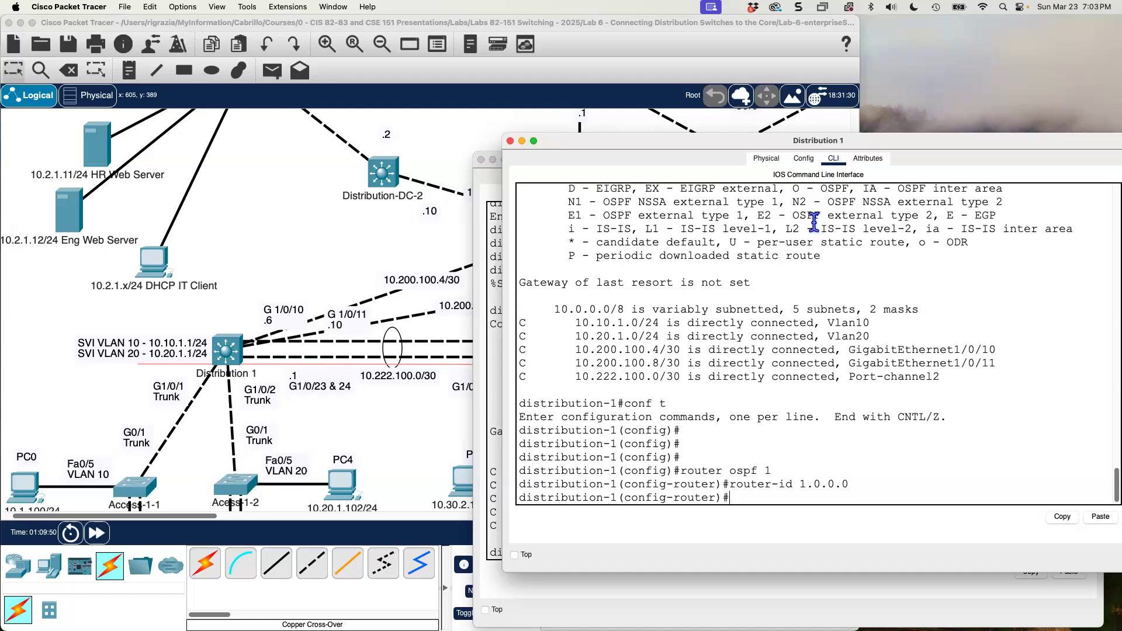
Set Distribution 1's OSPF auto-cost reference-bandwidth to 10000.
{"action": "type", "text": "auto-cost refer"}
{"action": "key", "text": "Tab"}
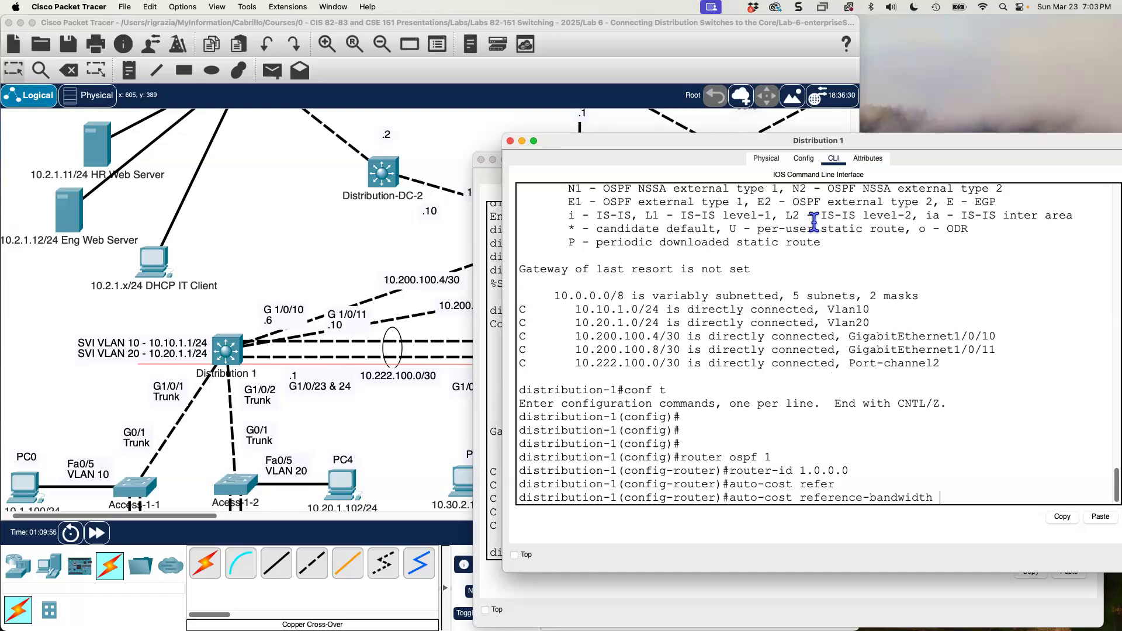
{"action": "type", "text": "10000"}
{"action": "key", "text": "Return"}
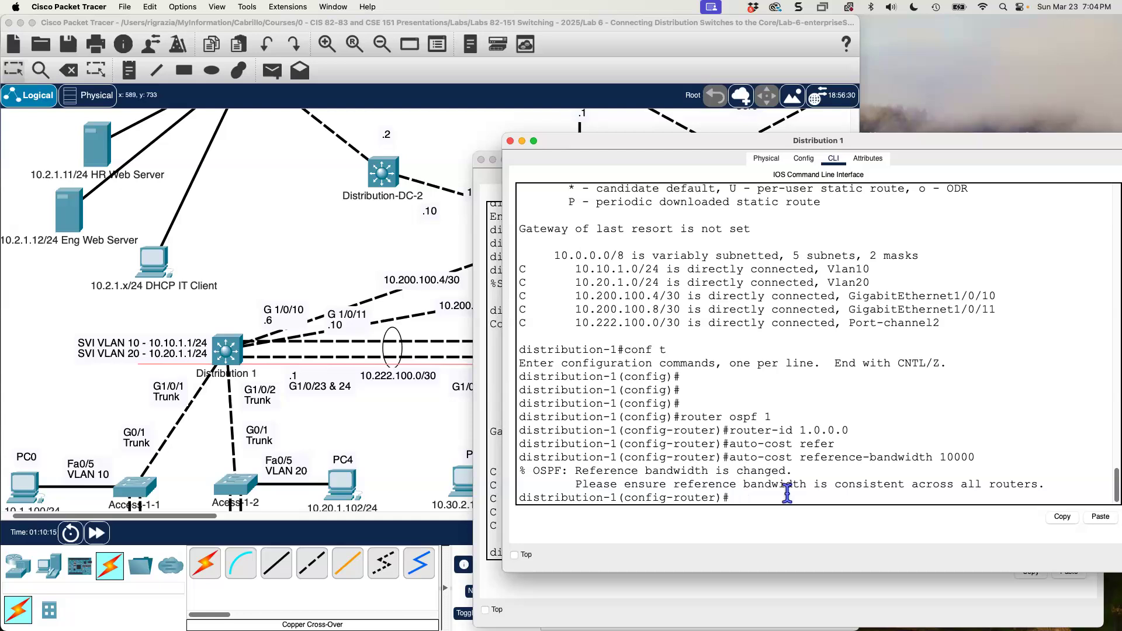
Advertise network 10.0.0.0 with wildcard 0.255.255.255 in OSPF area 0 on Distribution 1, and exit router configuration.
{"action": "type", "text": "network 10.0.0.0 0.255.255.255"}
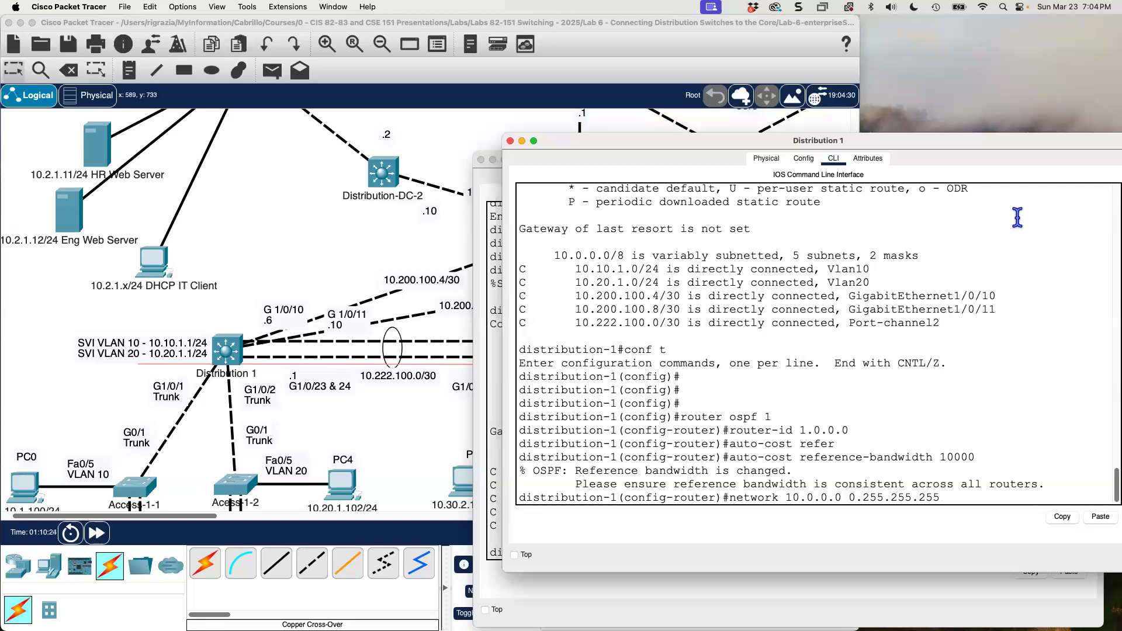
{"action": "key", "text": "BackSpace"}
{"action": "key", "text": "BackSpace"}
{"action": "key", "text": "BackSpace"}
{"action": "key", "text": "BackSpace"}
{"action": "key", "text": "BackSpace"}
{"action": "key", "text": "BackSpace"}
{"action": "key", "text": "BackSpace"}
{"action": "key", "text": "BackSpace"}
{"action": "key", "text": "BackSpace"}
{"action": "key", "text": "BackSpace"}
{"action": "key", "text": "BackSpace"}
{"action": "key", "text": "BackSpace"}
{"action": "key", "text": "BackSpace"}
{"action": "type", "text": "255.0.0"}
{"action": "type", "text": ".0"}
{"action": "key", "text": "BackSpace"}
{"action": "key", "text": "BackSpace"}
{"action": "key", "text": "BackSpace"}
{"action": "key", "text": "BackSpace"}
{"action": "key", "text": "BackSpace"}
{"action": "key", "text": "BackSpace"}
{"action": "key", "text": "BackSpace"}
{"action": "key", "text": "BackSpace"}
{"action": "key", "text": "BackSpace"}
{"action": "type", "text": "0.255.255.255 area 0"}
{"action": "key", "text": "Return"}
{"action": "type", "text": "exit"}
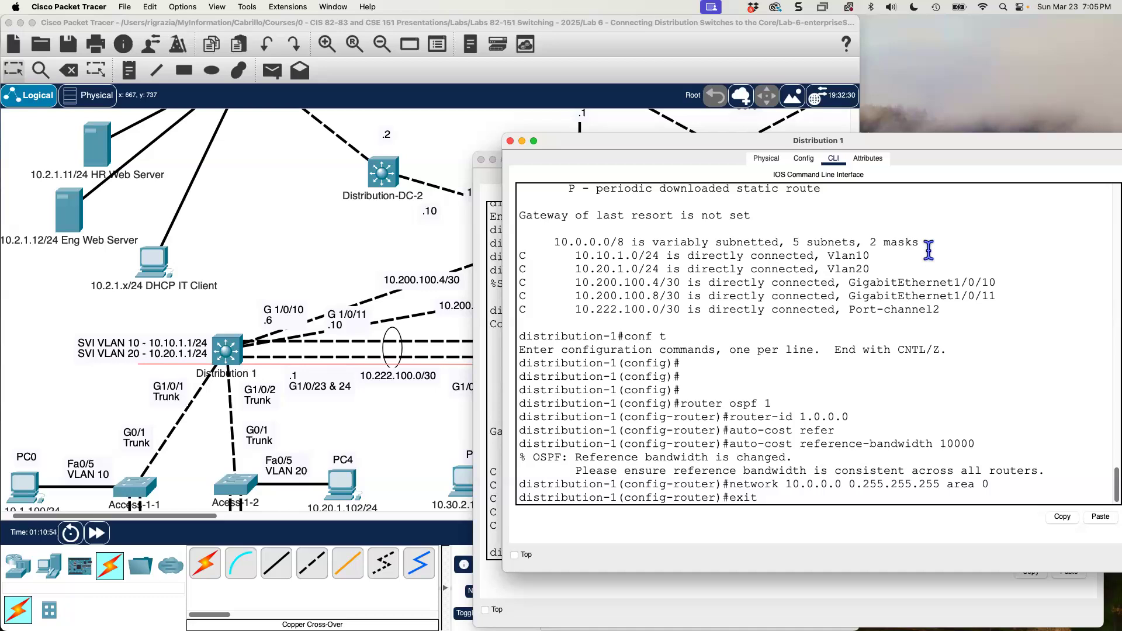
{"action": "key", "text": "Return"}
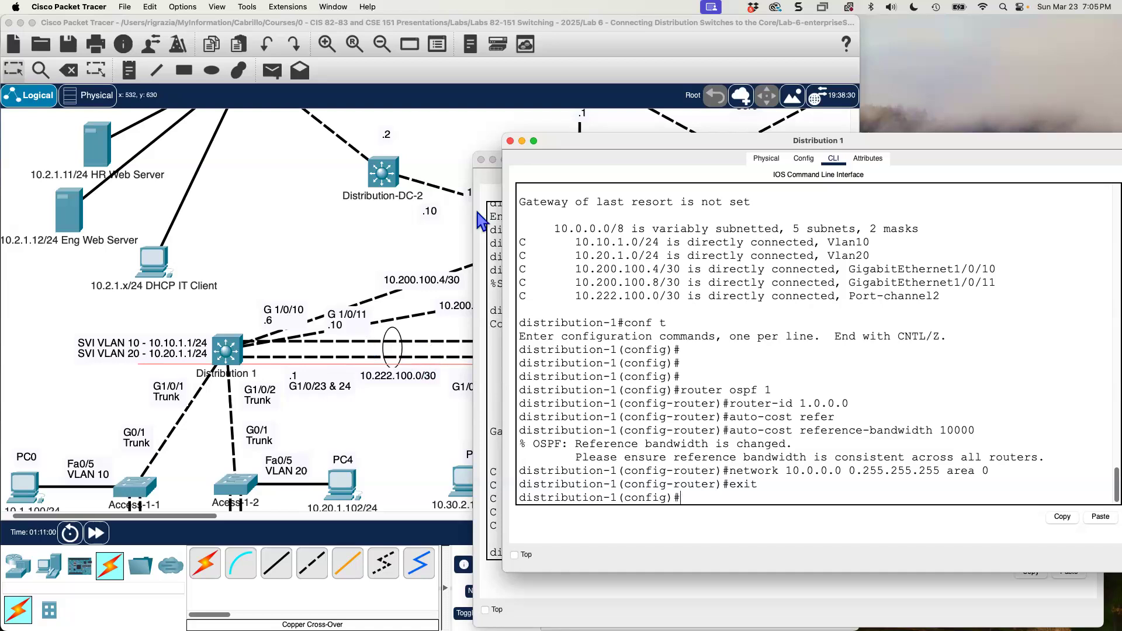
Set the OSPF network type of Distribution 1's interface gig 1/0/10 to point-to-point and exit the interface.
{"action": "left_click", "coordinate": [438, 258]}
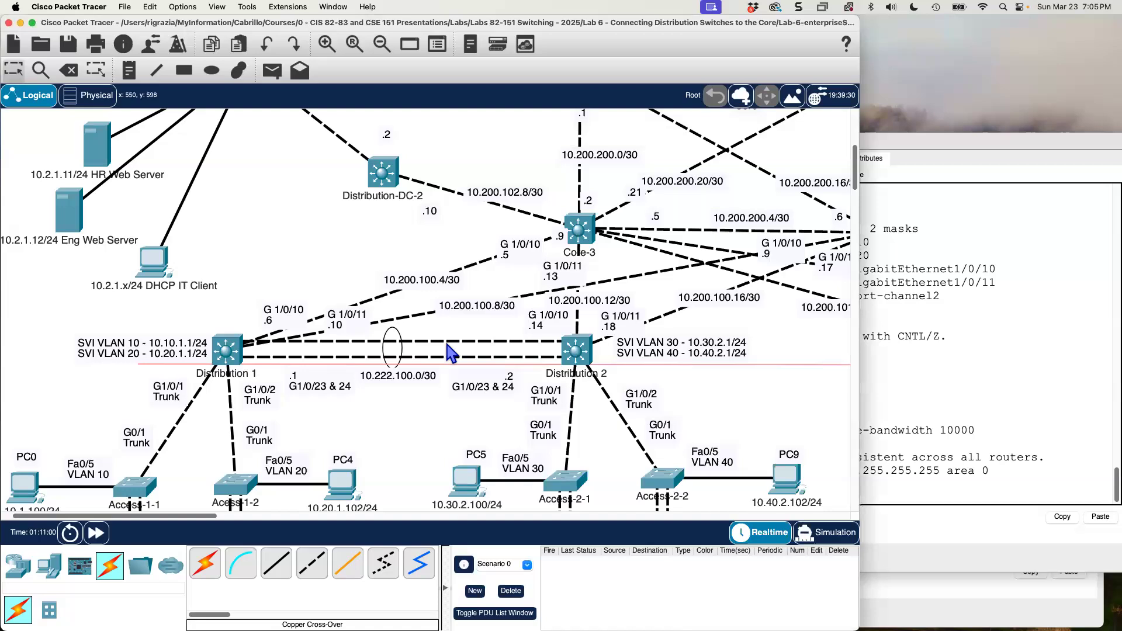
{"action": "left_click", "coordinate": [986, 368]}
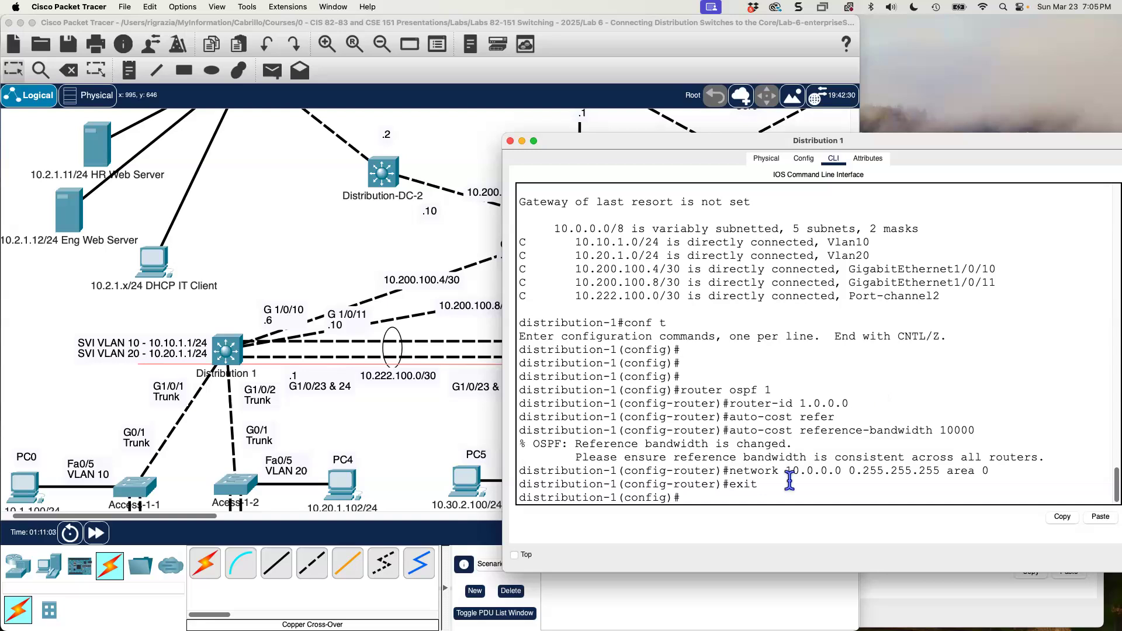
{"action": "type", "text": "inter gig 1/0/10"}
{"action": "key", "text": "Return"}
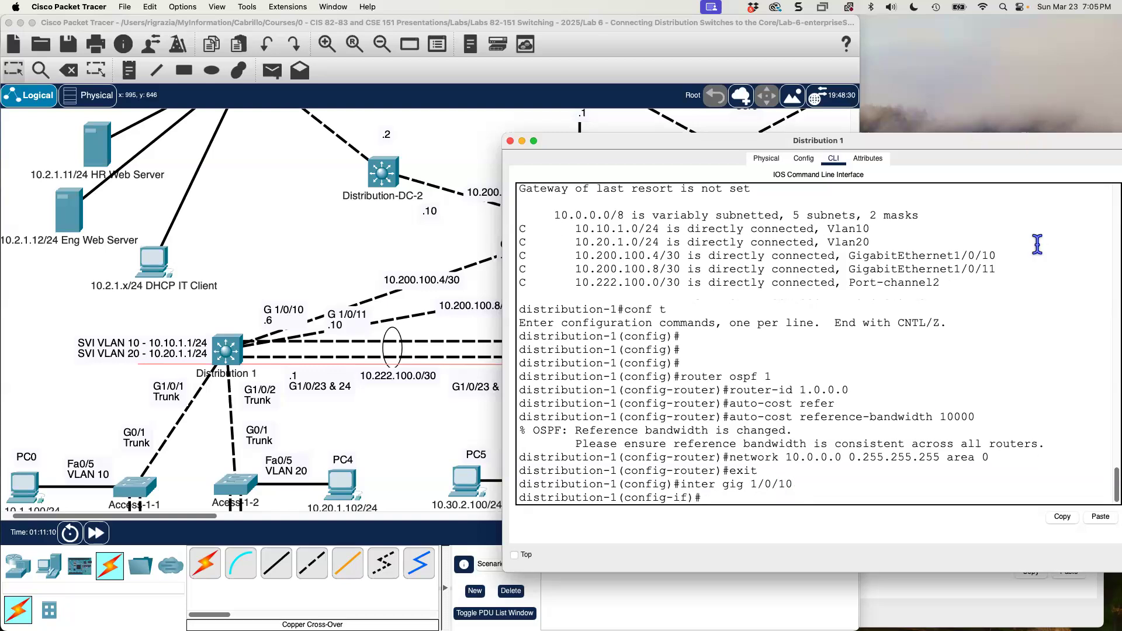
{"action": "type", "text": "ip ospf network poin"}
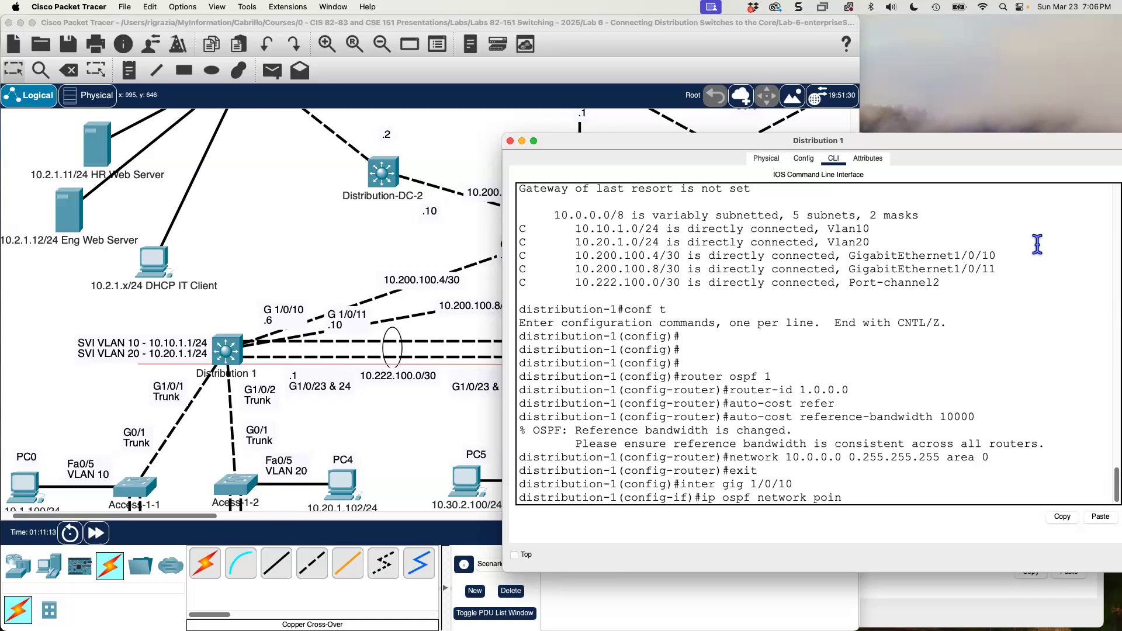
{"action": "key", "text": "Tab"}
{"action": "key", "text": "Return"}
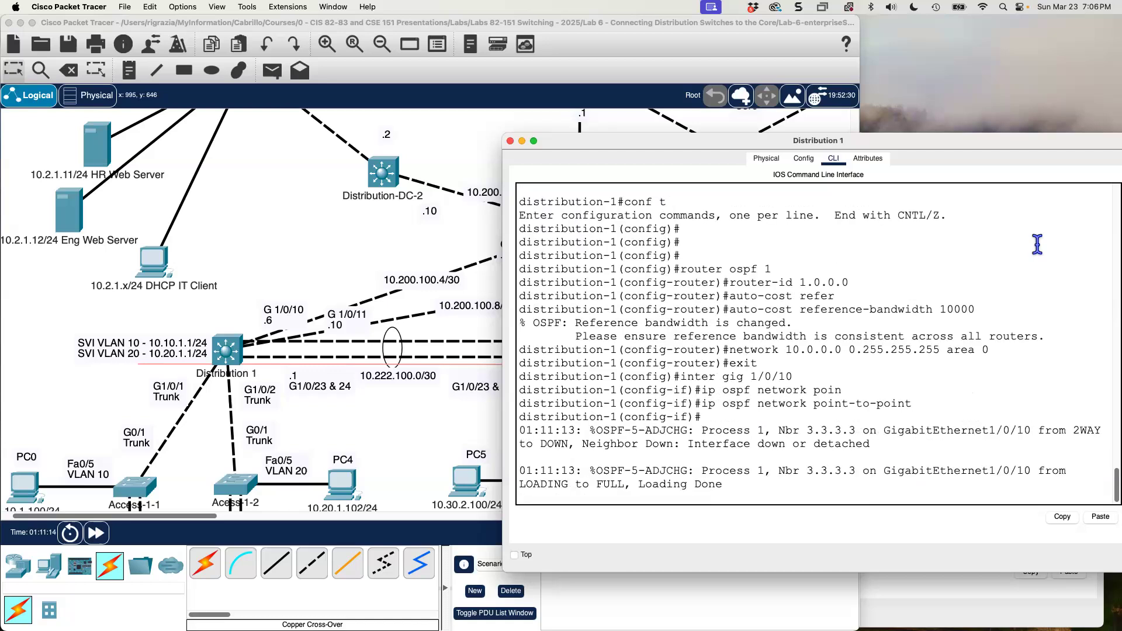
{"action": "type", "text": "exit"}
{"action": "key", "text": "Return"}
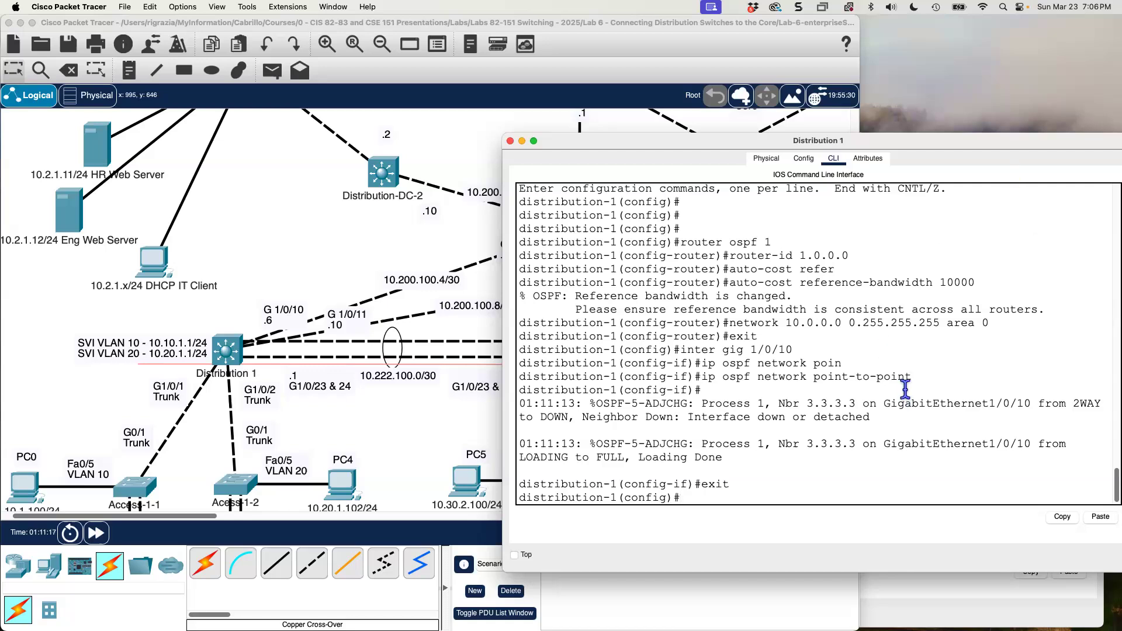
Set the OSPF network type of Distribution 1's interface gig 1/0/11 to point-to-point and exit the interface.
{"action": "key", "text": "Up"}
{"action": "key", "text": "Up"}
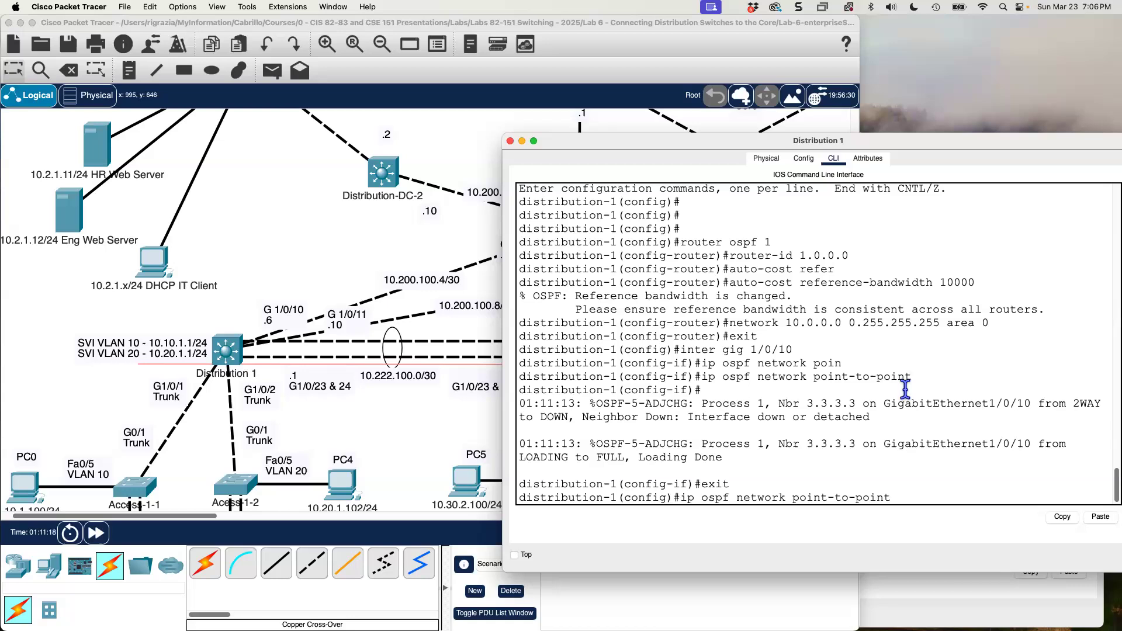
{"action": "key", "text": "Up"}
{"action": "key", "text": "Up"}
{"action": "key", "text": "BackSpace"}
{"action": "type", "text": "1/0/11"}
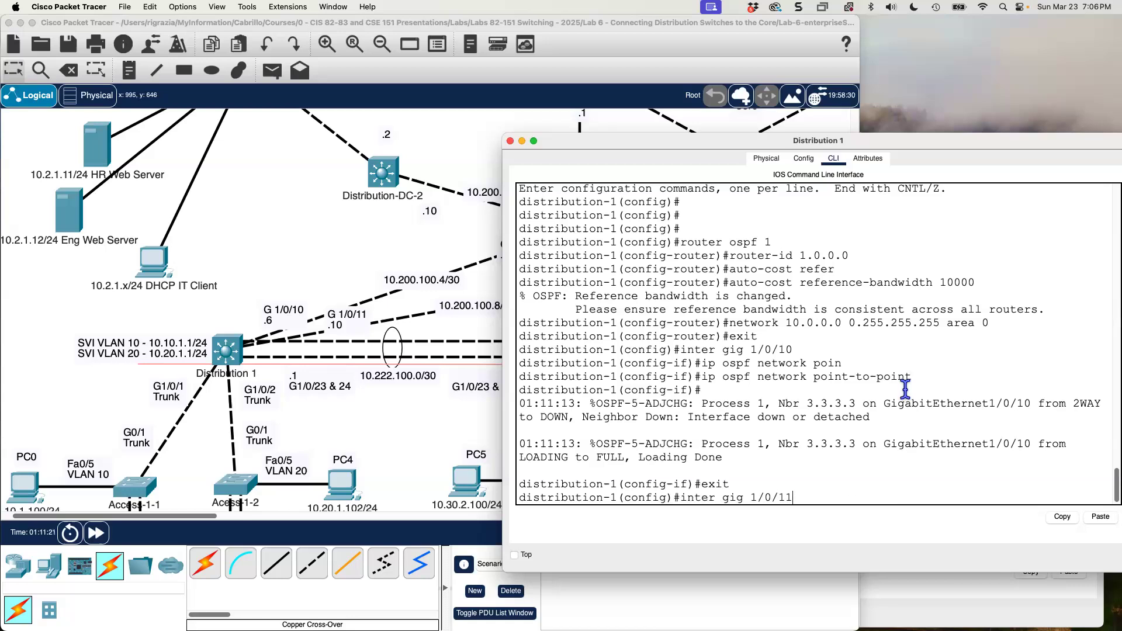
{"action": "key", "text": "Return"}
{"action": "key", "text": "Up"}
{"action": "key", "text": "Up"}
{"action": "key", "text": "Up"}
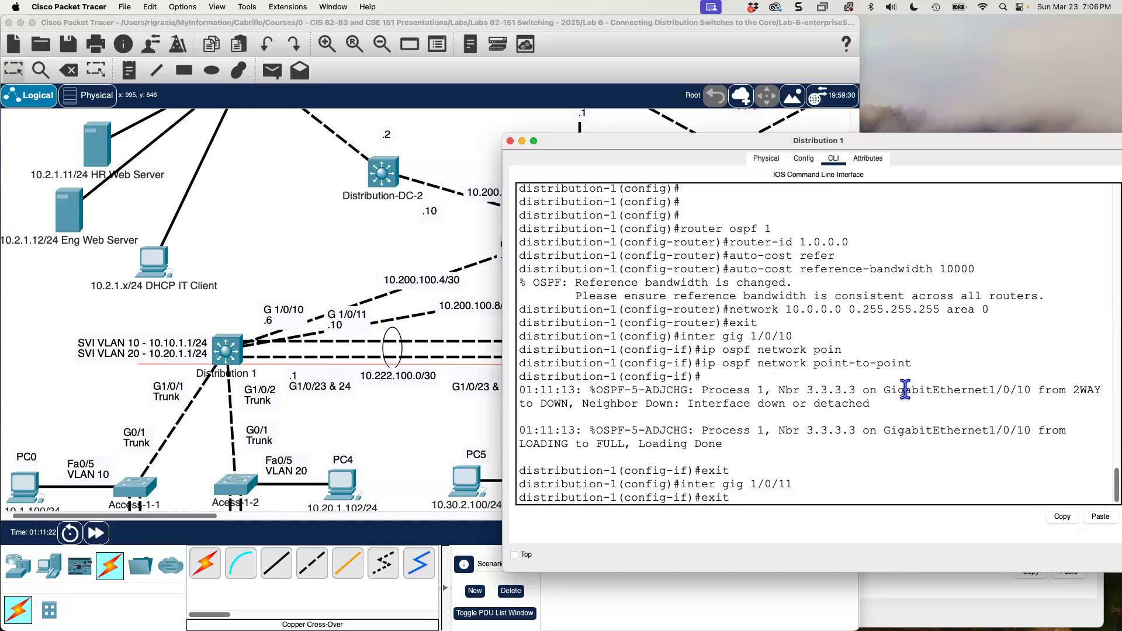
{"action": "key", "text": "Return"}
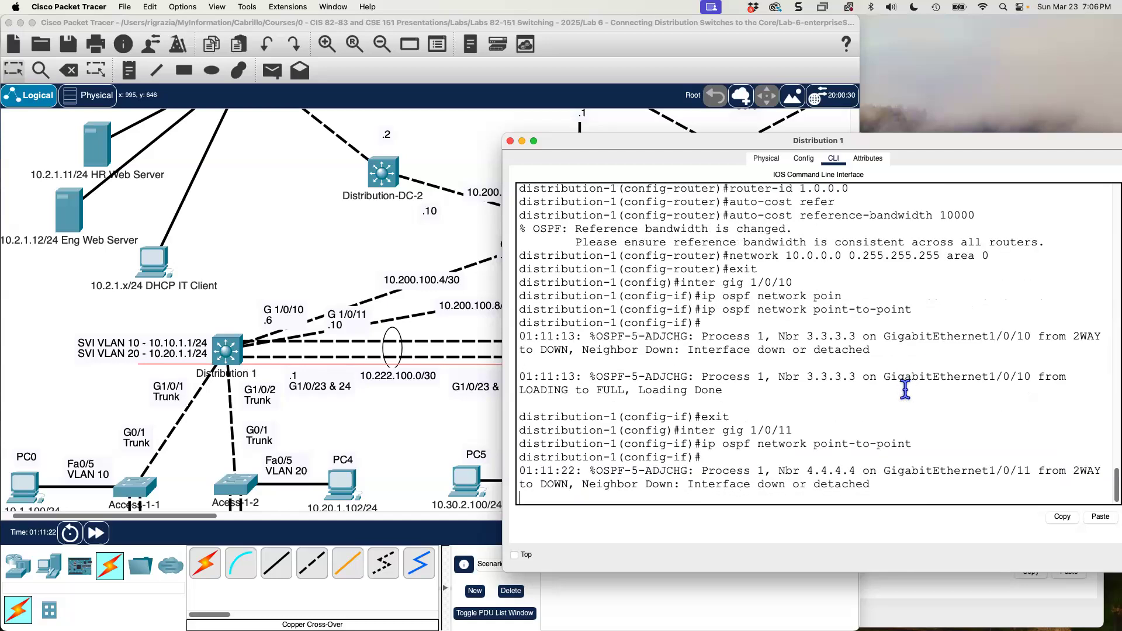
{"action": "type", "text": "exit"}
{"action": "key", "text": "Return"}
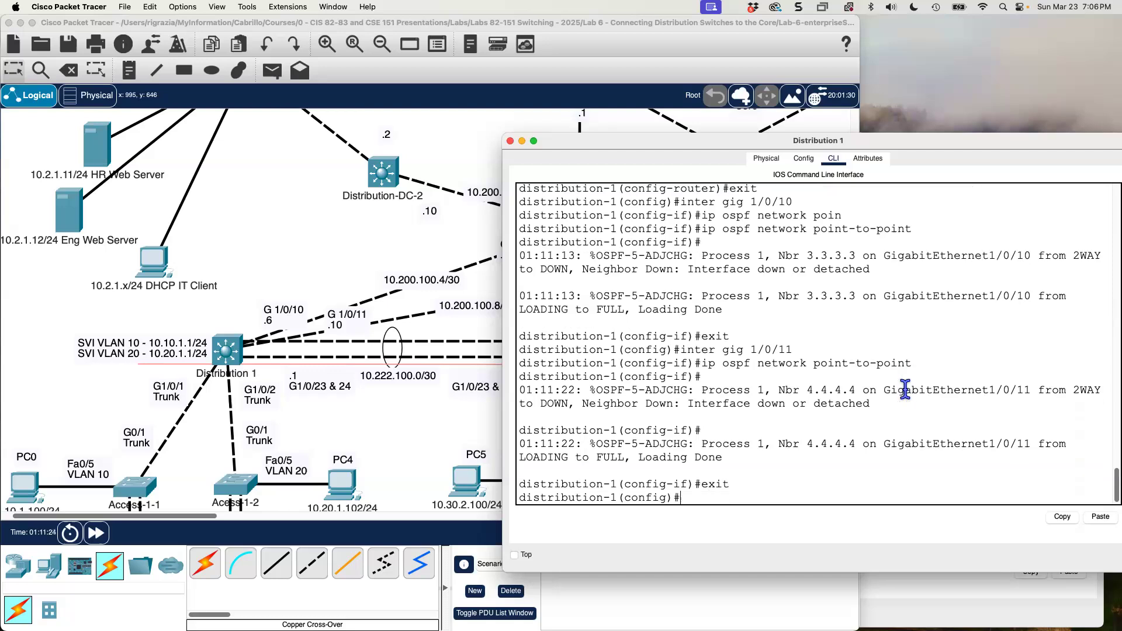
Set the OSPF network type of Distribution 1's interface gig 1/0/23 to point-to-point and exit the interface.
{"action": "type", "text": "exit"}
{"action": "key", "text": "Up"}
{"action": "key", "text": "Up"}
{"action": "key", "text": "Up"}
{"action": "key", "text": "BackSpace"}
{"action": "key", "text": "BackSpace"}
{"action": "left_click", "coordinate": [414, 412]}
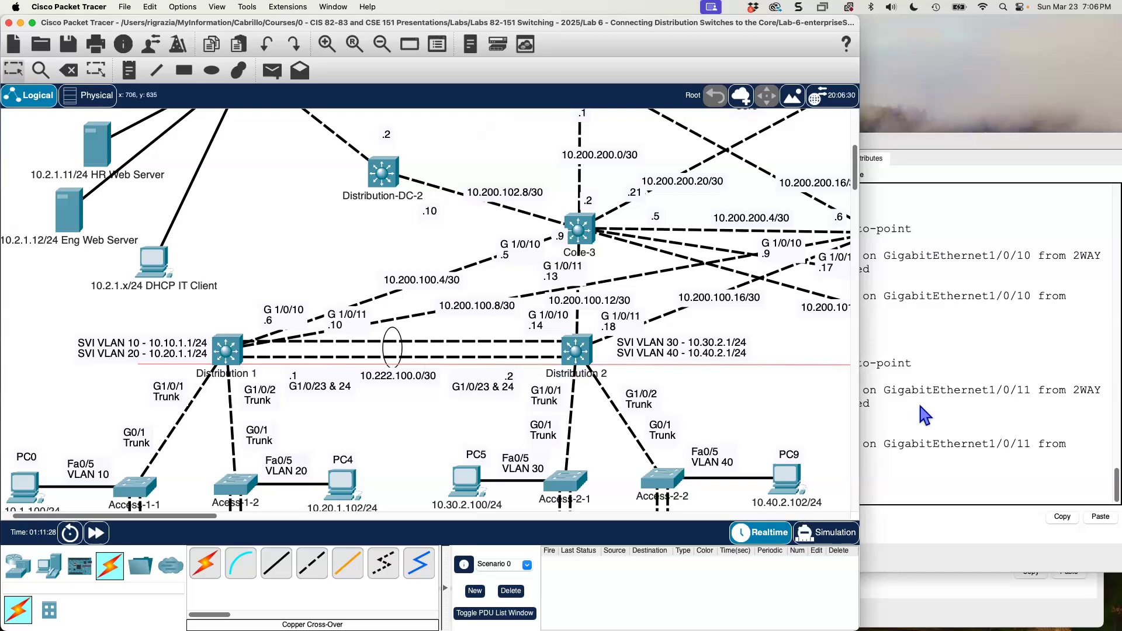
{"action": "left_click", "coordinate": [1000, 471]}
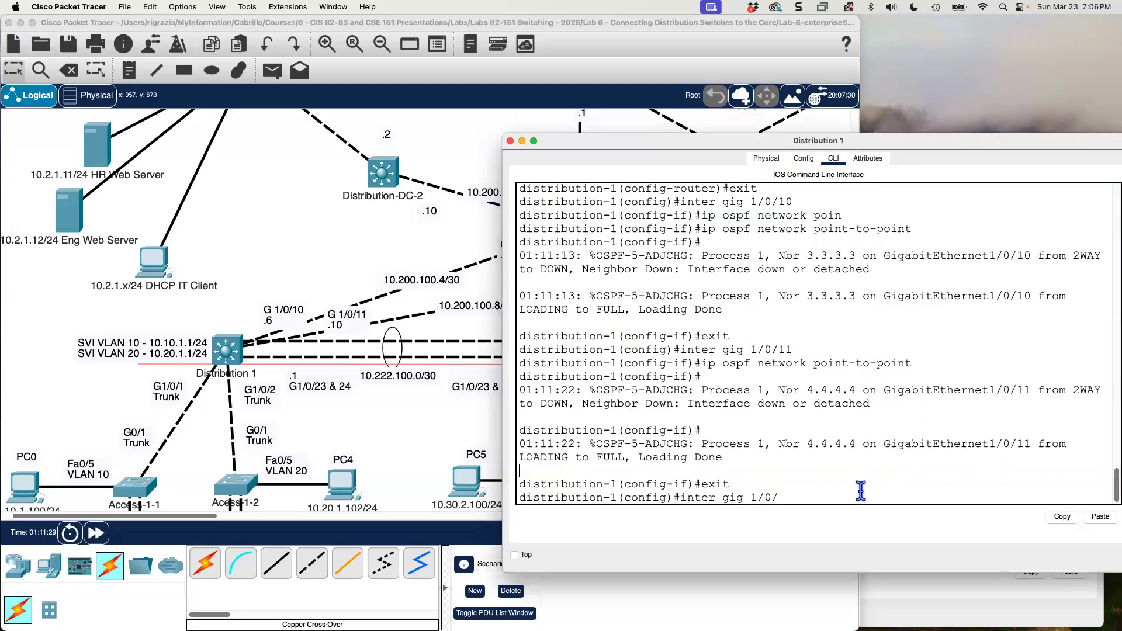
{"action": "type", "text": "23"}
{"action": "key", "text": "Return"}
{"action": "key", "text": "Up"}
{"action": "key", "text": "Up"}
{"action": "key", "text": "Up"}
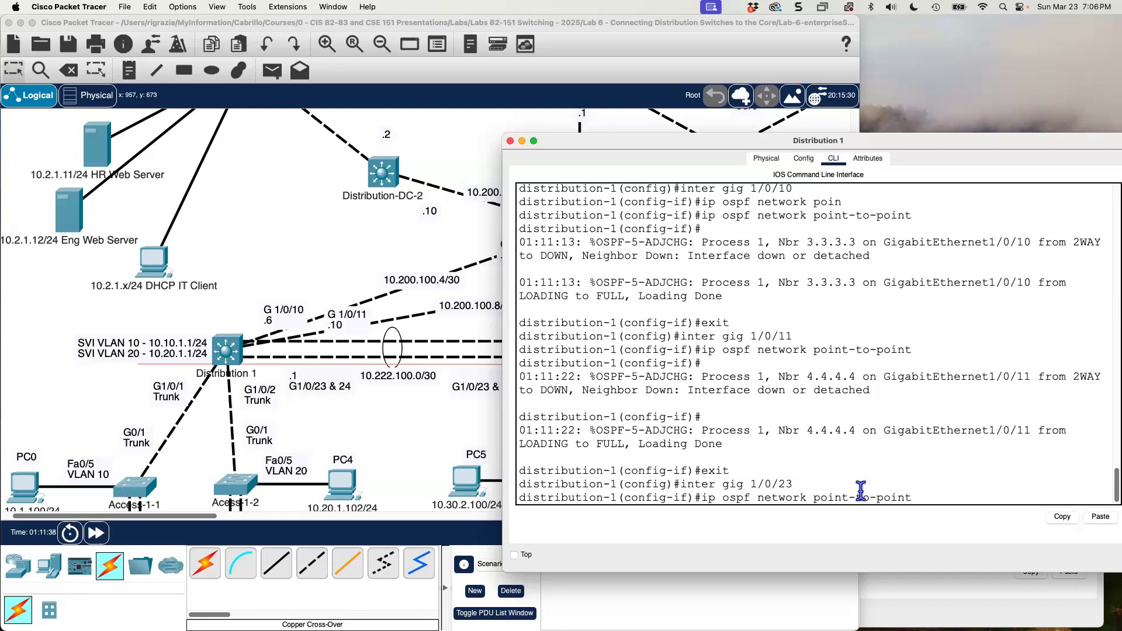
{"action": "key", "text": "Return"}
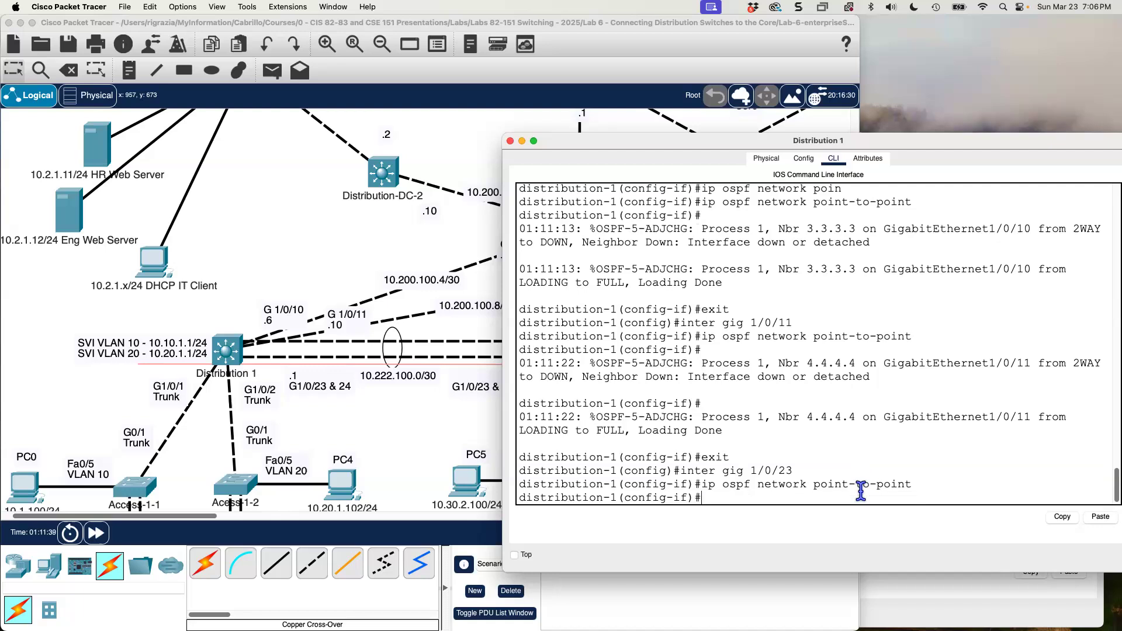
{"action": "type", "text": "exit"}
{"action": "key", "text": "Return"}
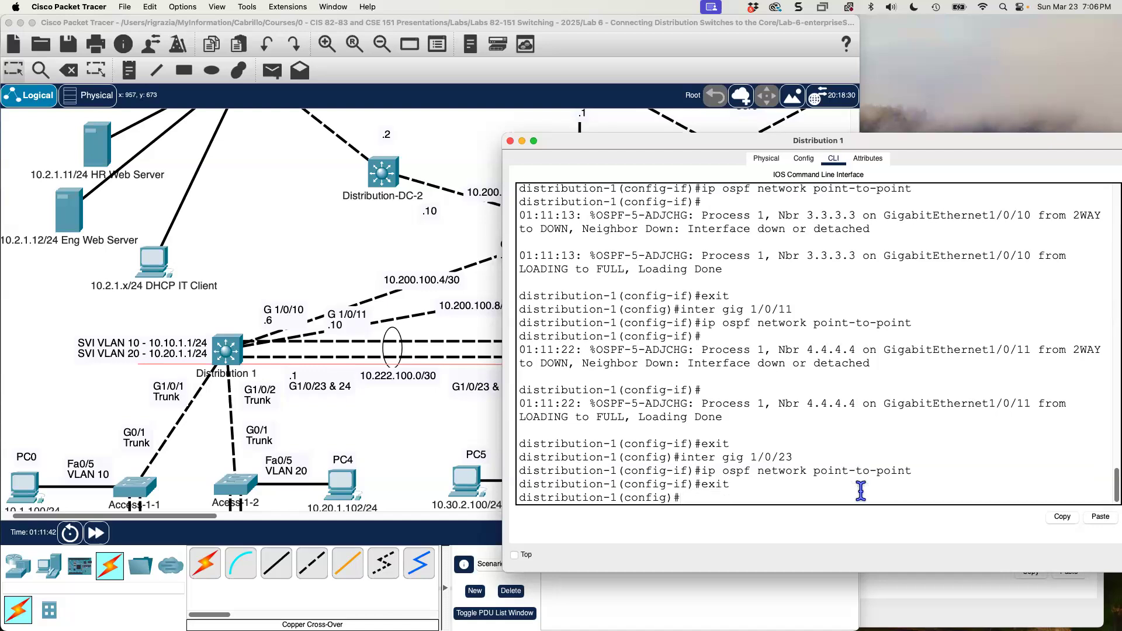
Set the OSPF network type of Distribution 1's interface gig 1/0/24 to point-to-point.
{"action": "key", "text": "Up"}
{"action": "key", "text": "Up"}
{"action": "key", "text": "Up"}
{"action": "key", "text": "BackSpace"}
{"action": "type", "text": "4"}
{"action": "key", "text": "Return"}
{"action": "key", "text": "Up"}
{"action": "key", "text": "Up"}
{"action": "key", "text": "Up"}
{"action": "key", "text": "Return"}
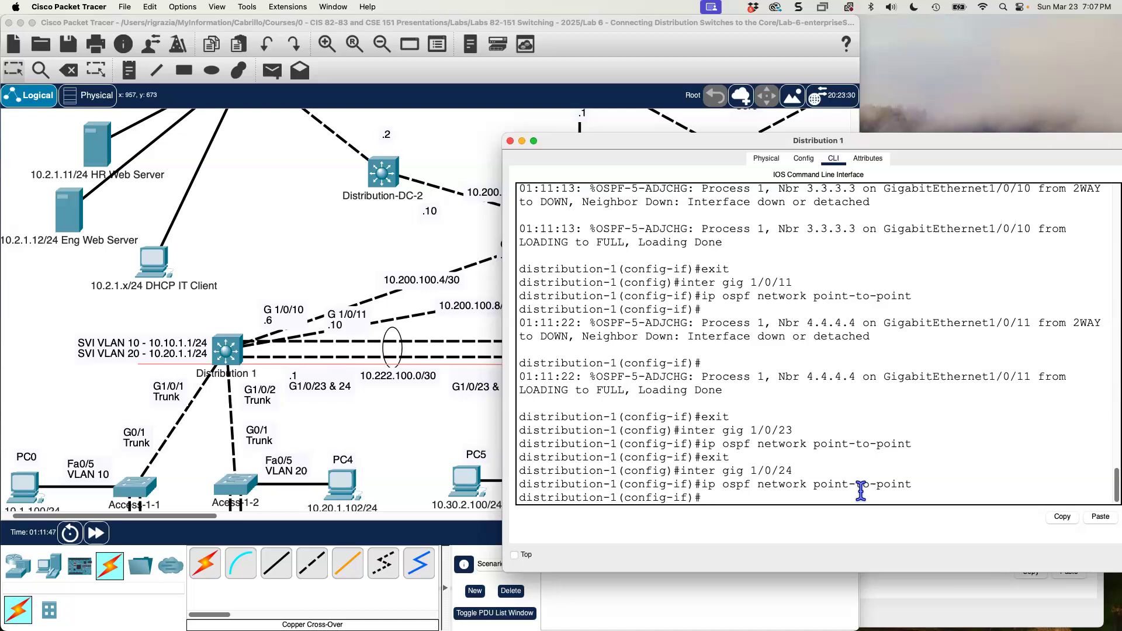
Switch to Distribution 2's CLI and enter global configuration mode with conf t.
{"action": "left_click", "coordinate": [416, 432]}
{"action": "left_click", "coordinate": [942, 436]}
{"action": "left_click", "coordinate": [472, 381]}
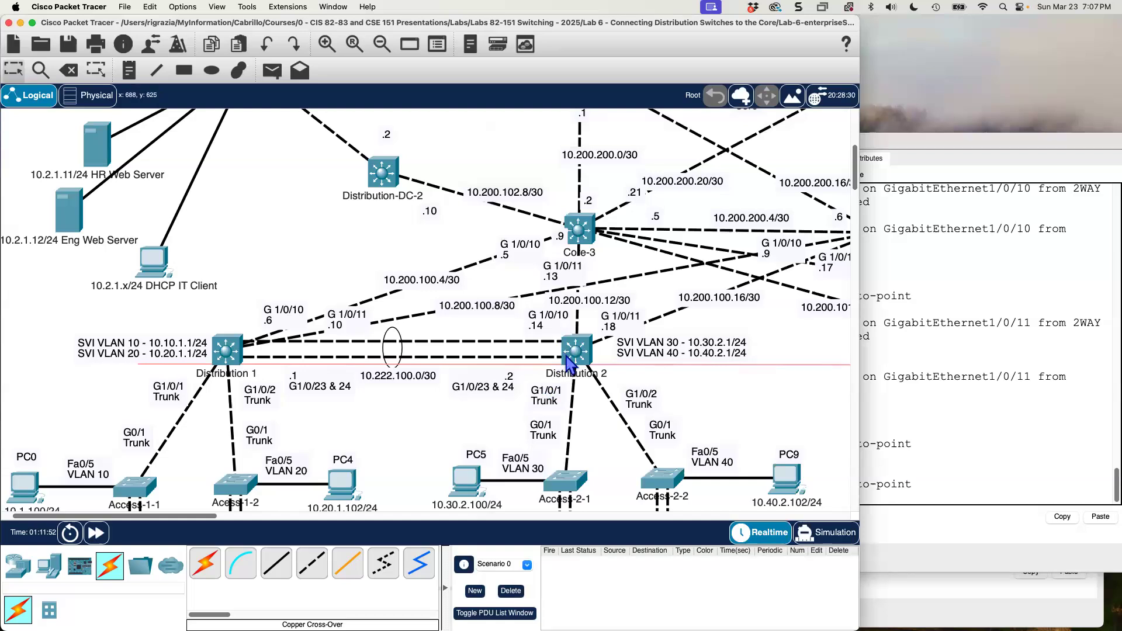
{"action": "left_click", "coordinate": [919, 588]}
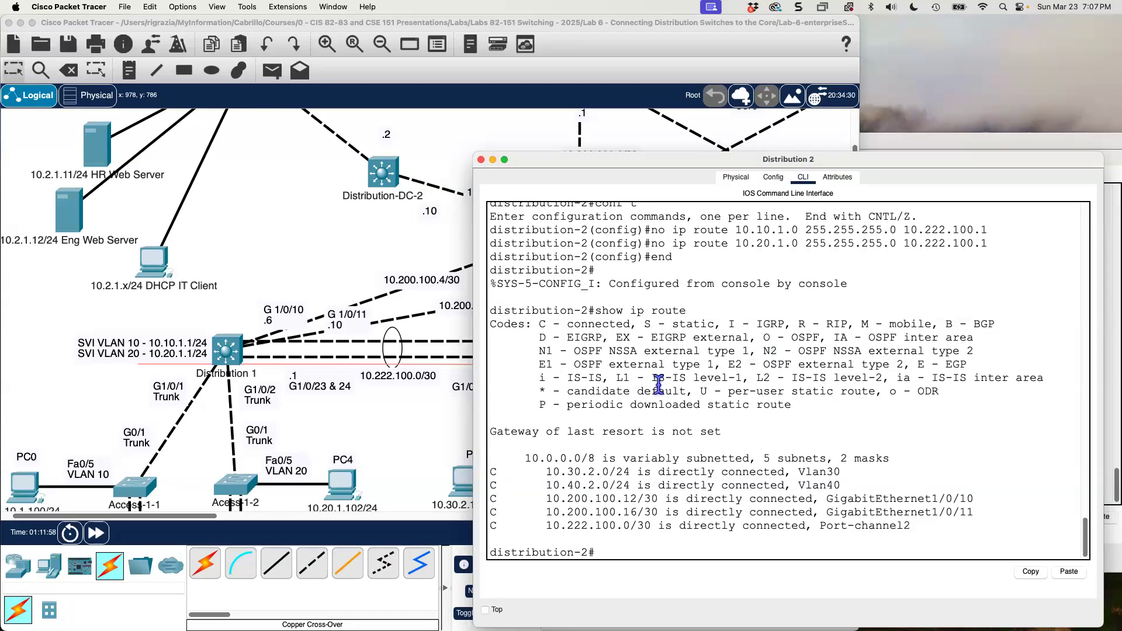
{"action": "type", "text": "conf t"}
{"action": "key", "text": "Return"}
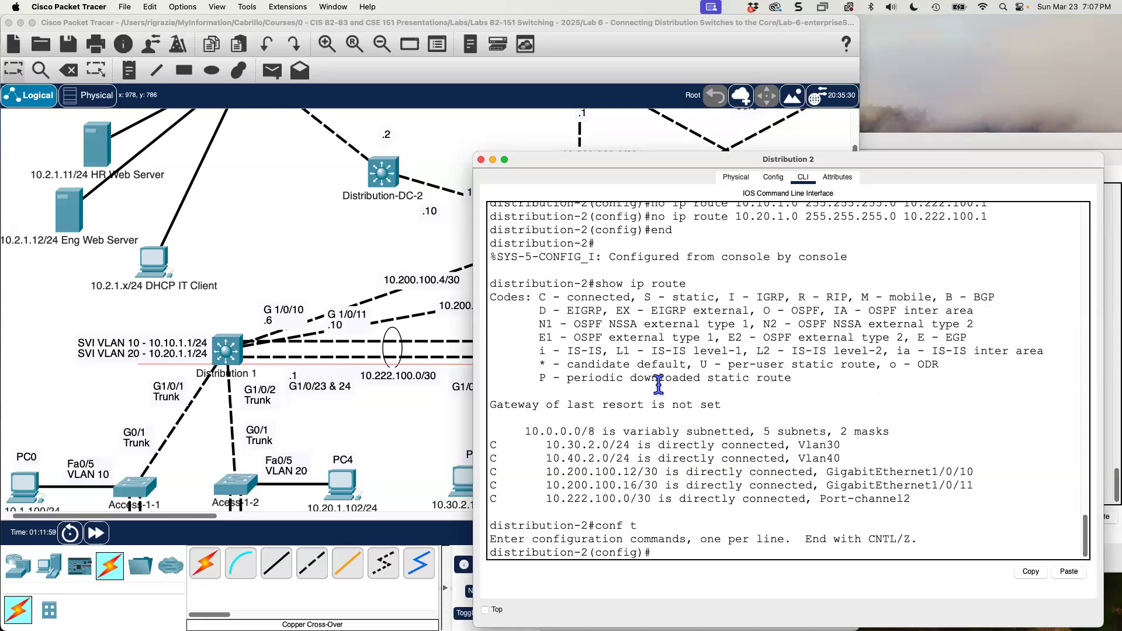
Start OSPF process 1 on Distribution 2 and set its router ID to 2.0.0.0.
{"action": "type", "text": "router ospf 1"}
{"action": "key", "text": "Return"}
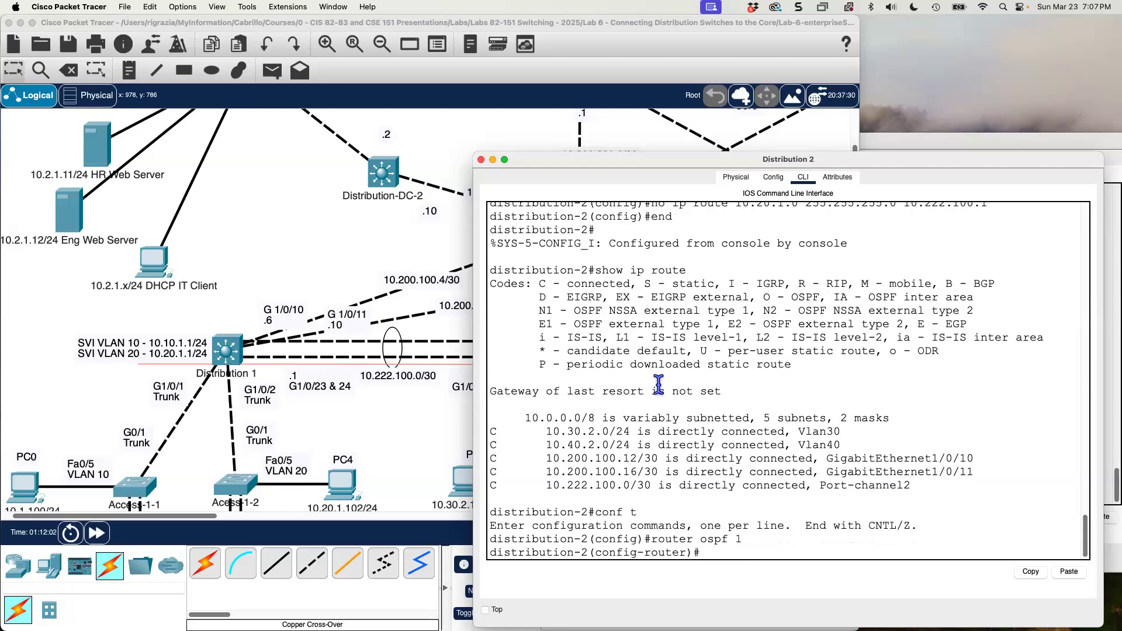
{"action": "type", "text": "router-id 2.0.0.0"}
{"action": "key", "text": "Return"}
Set Distribution 2's OSPF auto-cost reference-bandwidth to 10000.
{"action": "type", "text": "auto"}
{"action": "type", "text": " c"}
{"action": "key", "text": "BackSpace"}
{"action": "key", "text": "BackSpace"}
{"action": "type", "text": "-cost ref"}
{"action": "key", "text": "Tab"}
{"action": "type", "text": "10000"}
{"action": "key", "text": "Return"}
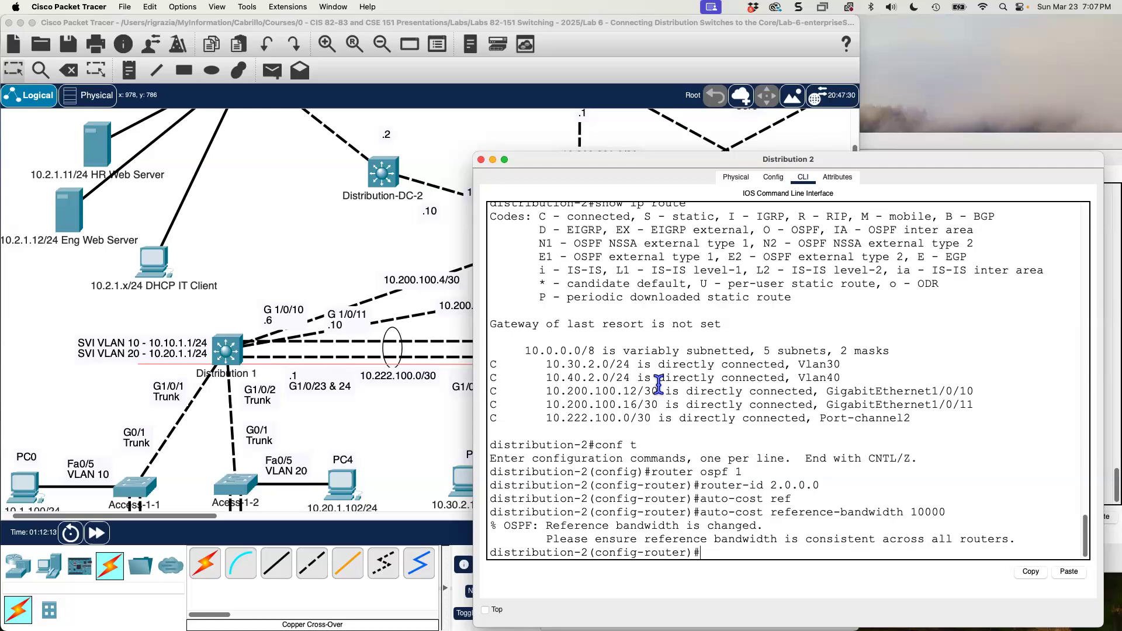
Advertise network 10.0.0.0 with wildcard 0.255.255.255 in OSPF area 0 on Distribution 2, and exit router configuration.
{"action": "type", "text": "network"}
{"action": "type", "text": " 10.0.0.0"}
{"action": "type", "text": " 0"}
{"action": "type", "text": ".255."}
{"action": "key", "text": "BackSpace"}
{"action": "type", "text": "255.255.255"}
{"action": "key", "text": "BackSpace"}
{"action": "type", "text": "55.255 area 0"}
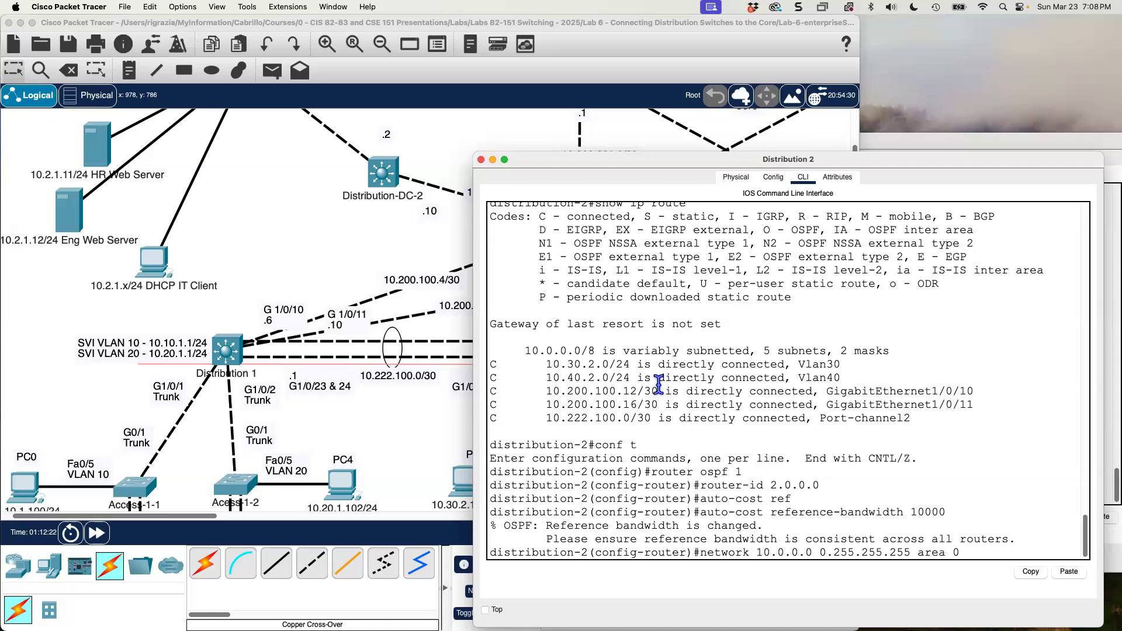
{"action": "key", "text": "Return"}
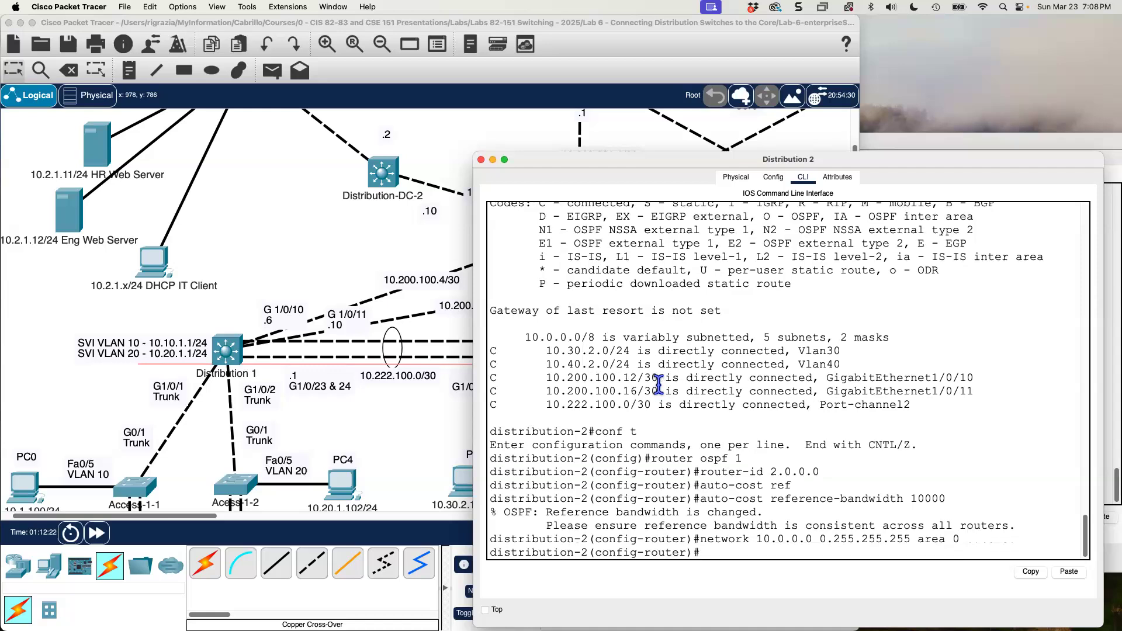
{"action": "type", "text": "exit"}
{"action": "key", "text": "Return"}
Set the OSPF network type of Distribution 2's interface gig 1/0/10 to point-to-point and exit the interface.
{"action": "type", "text": "inter g"}
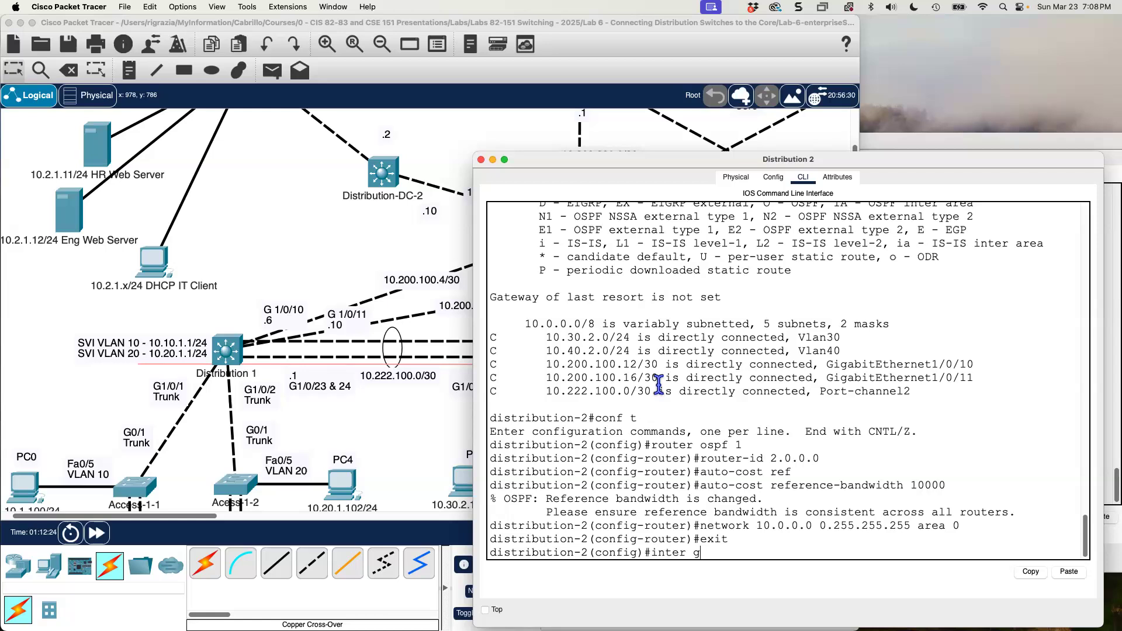
{"action": "type", "text": "ig"}
{"action": "type", "text": "1/0/10"}
{"action": "key", "text": "Return"}
{"action": "type", "text": "ip is"}
{"action": "key", "text": "BackSpace"}
{"action": "key", "text": "BackSpace"}
{"action": "type", "text": "oospf"}
{"action": "key", "text": "BackSpace"}
{"action": "key", "text": "BackSpace"}
{"action": "key", "text": "BackSpace"}
{"action": "key", "text": "BackSpace"}
{"action": "type", "text": "spf"}
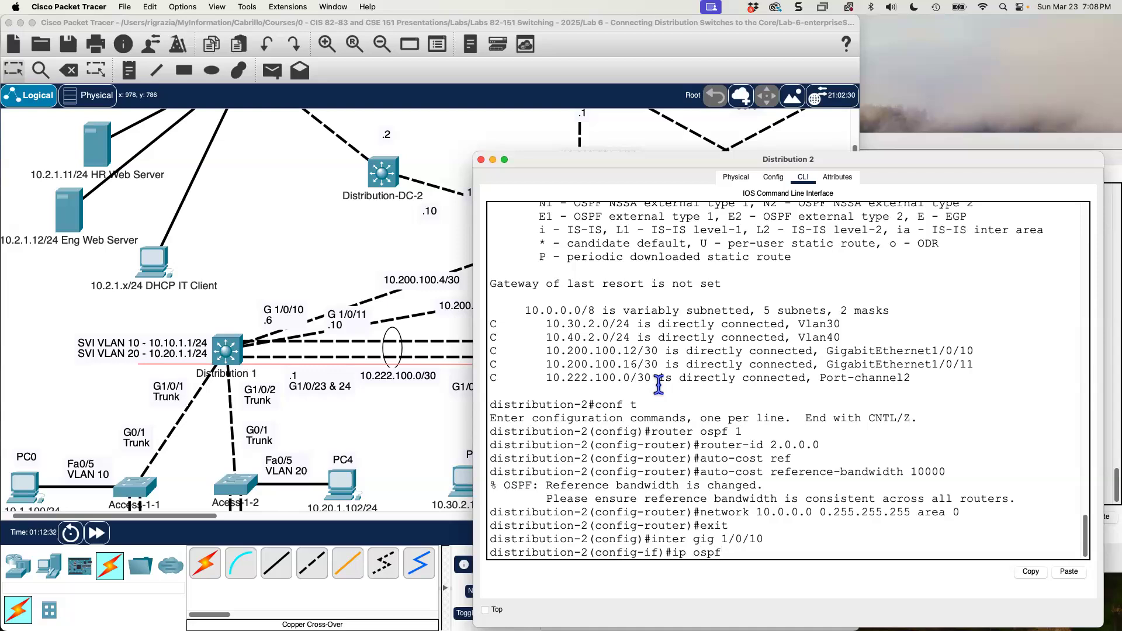
{"action": "type", "text": " network poing"}
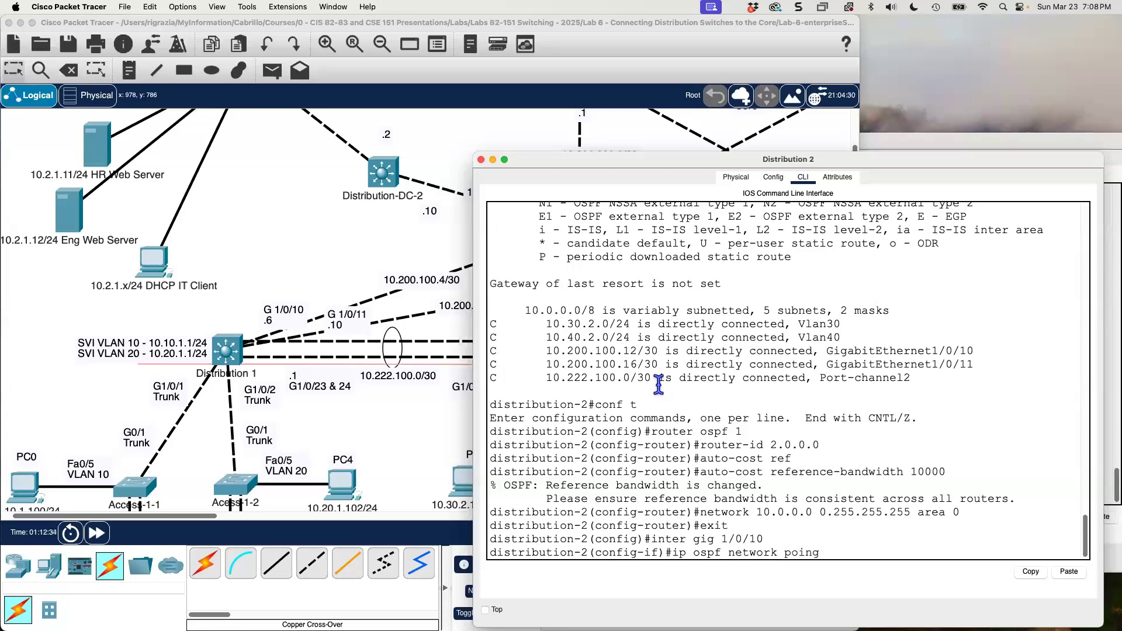
{"action": "key", "text": "BackSpace"}
{"action": "type", "text": "to"}
{"action": "key", "text": "BackSpace"}
{"action": "type", "text": "-to"}
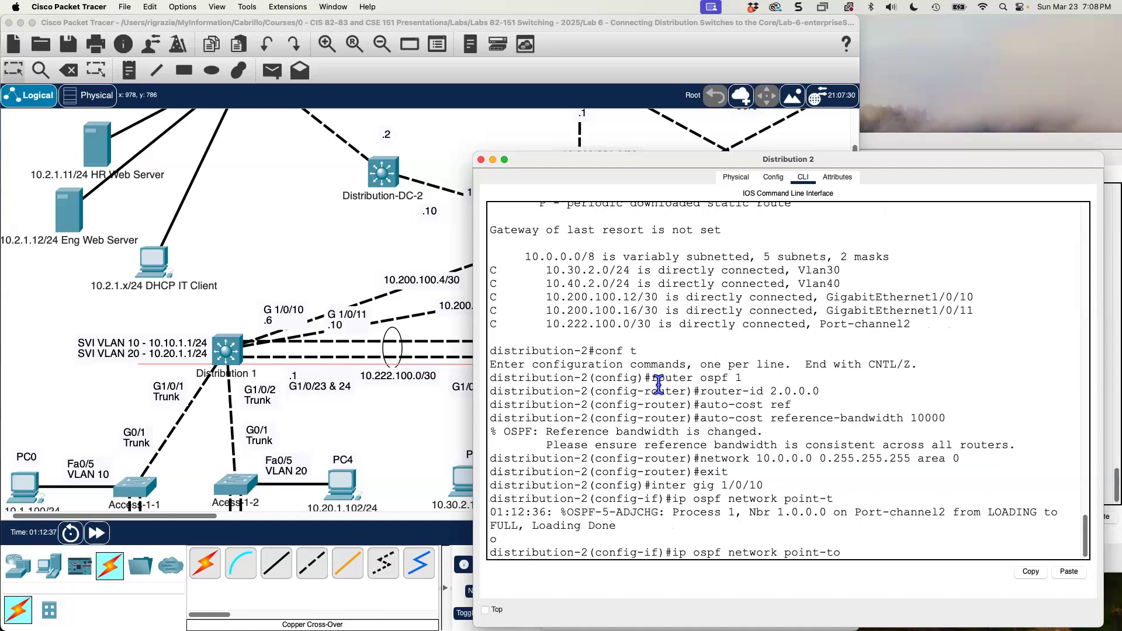
{"action": "type", "text": "-point"}
{"action": "key", "text": "BackSpace"}
{"action": "type", "text": "nt"}
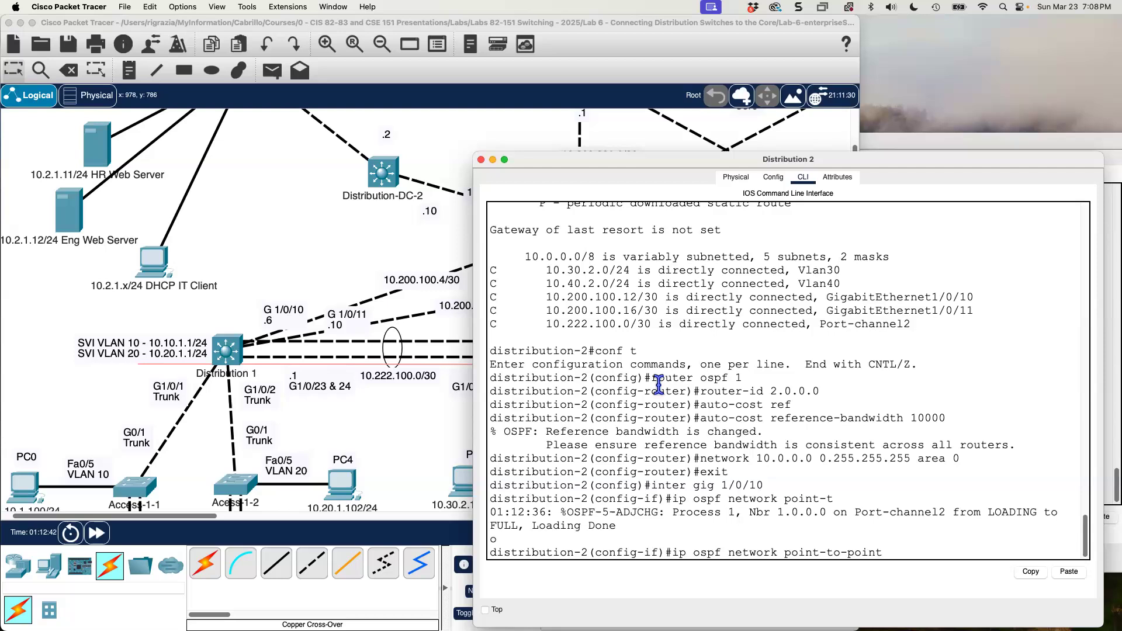
{"action": "key", "text": "Return"}
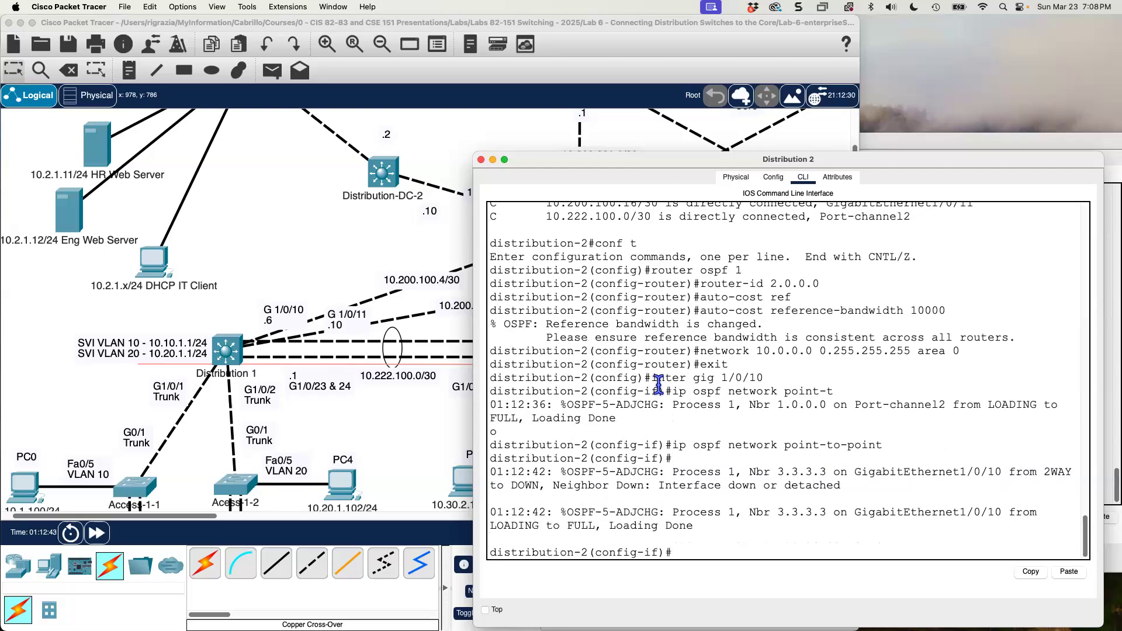
{"action": "type", "text": "exit"}
{"action": "key", "text": "Return"}
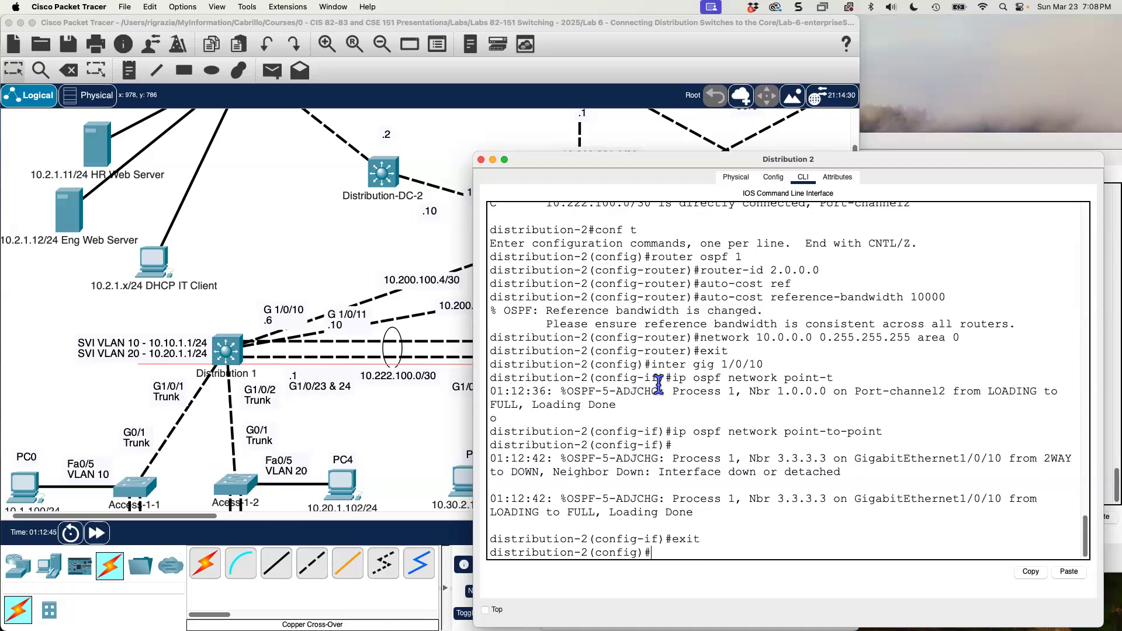
Set the OSPF network type of Distribution 2's interface gig 1/0/11 to point-to-point and exit the interface.
{"action": "key", "text": "Up"}
{"action": "key", "text": "Up"}
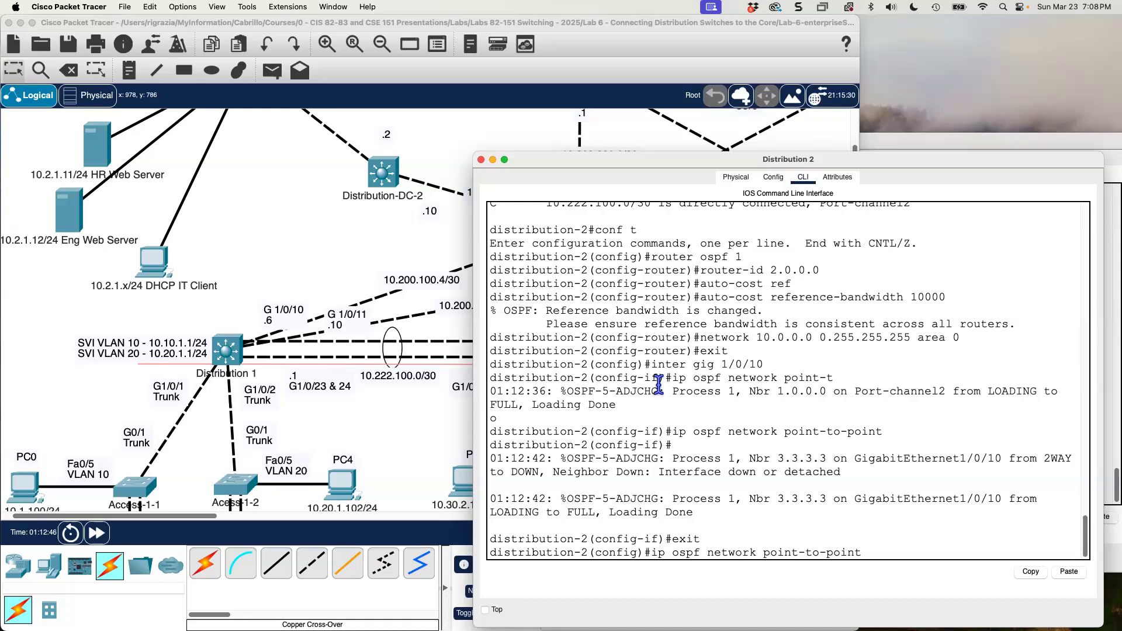
{"action": "key", "text": "Up"}
{"action": "key", "text": "BackSpace"}
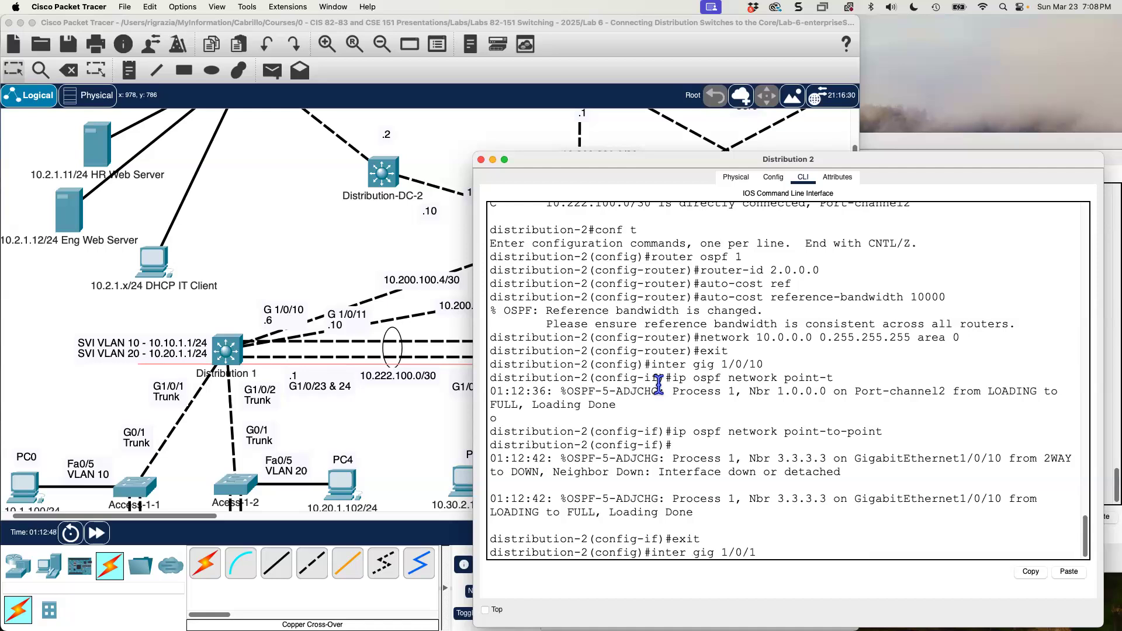
{"action": "type", "text": "1"}
{"action": "key", "text": "Return"}
{"action": "key", "text": "Up"}
{"action": "key", "text": "Up"}
{"action": "key", "text": "Up"}
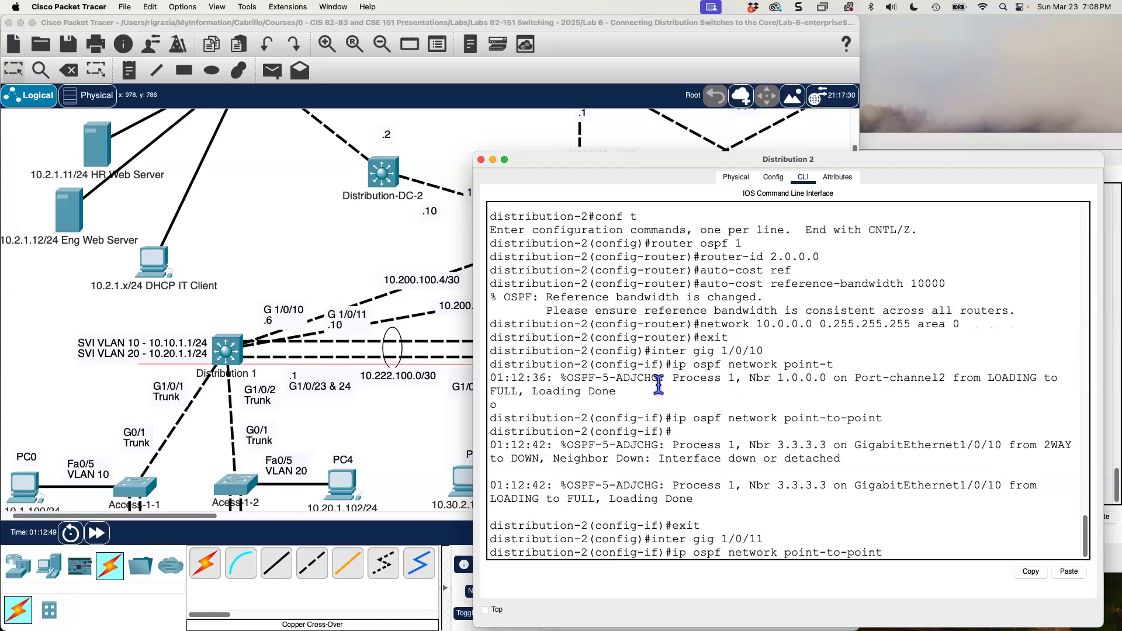
{"action": "key", "text": "Return"}
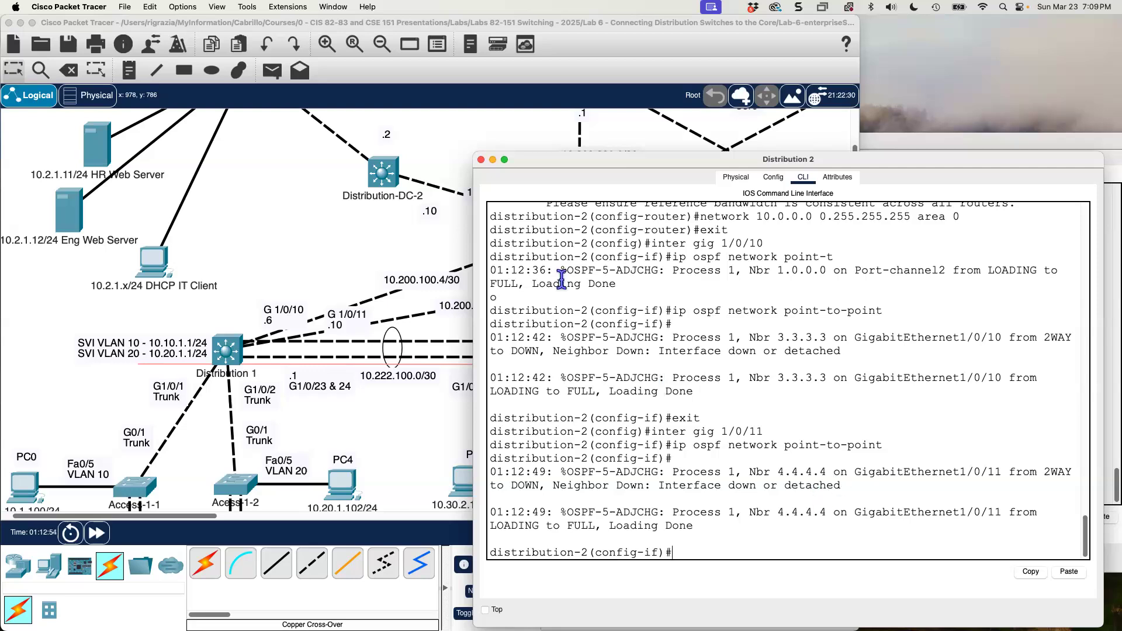
{"action": "left_click", "coordinate": [275, 304]}
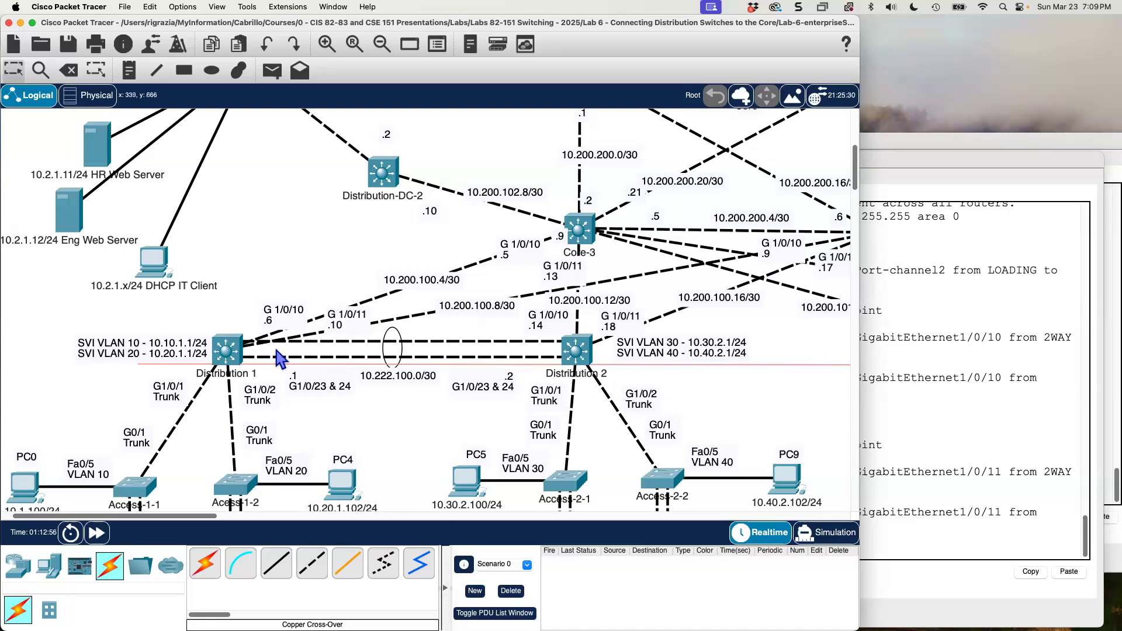
{"action": "left_click", "coordinate": [899, 450]}
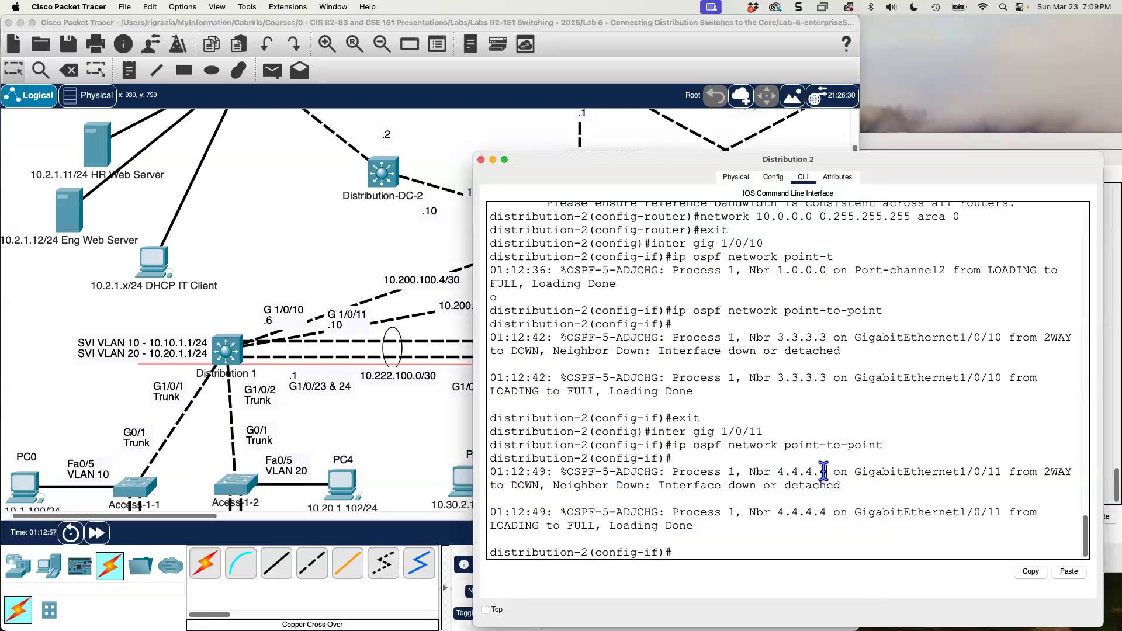
{"action": "type", "text": "exit"}
{"action": "key", "text": "Return"}
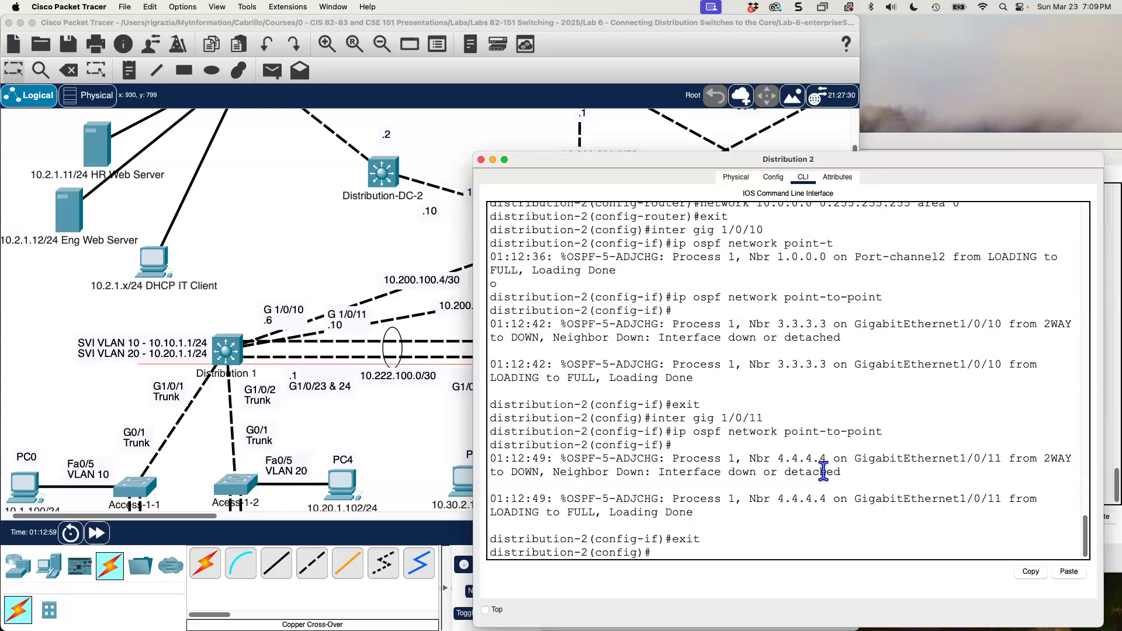
Set the OSPF network type of Distribution 2's interface gig 1/0/23 to point-to-point and exit the interface.
{"action": "key", "text": "Up"}
{"action": "key", "text": "Up"}
{"action": "key", "text": "Up"}
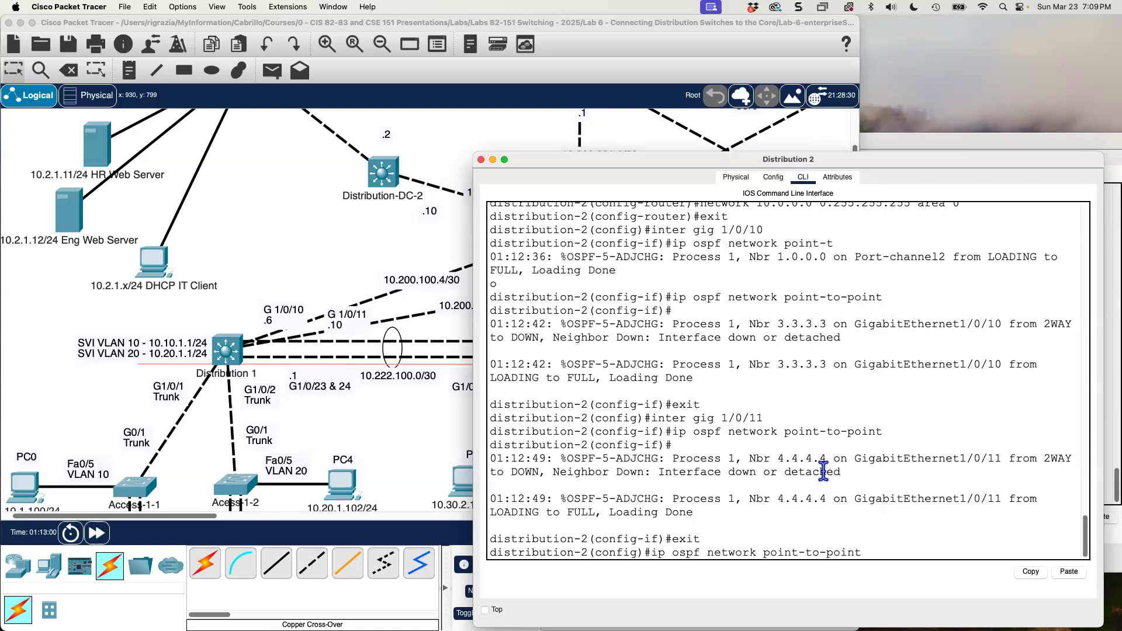
{"action": "key", "text": "BackSpace"}
{"action": "key", "text": "BackSpace"}
{"action": "type", "text": "23"}
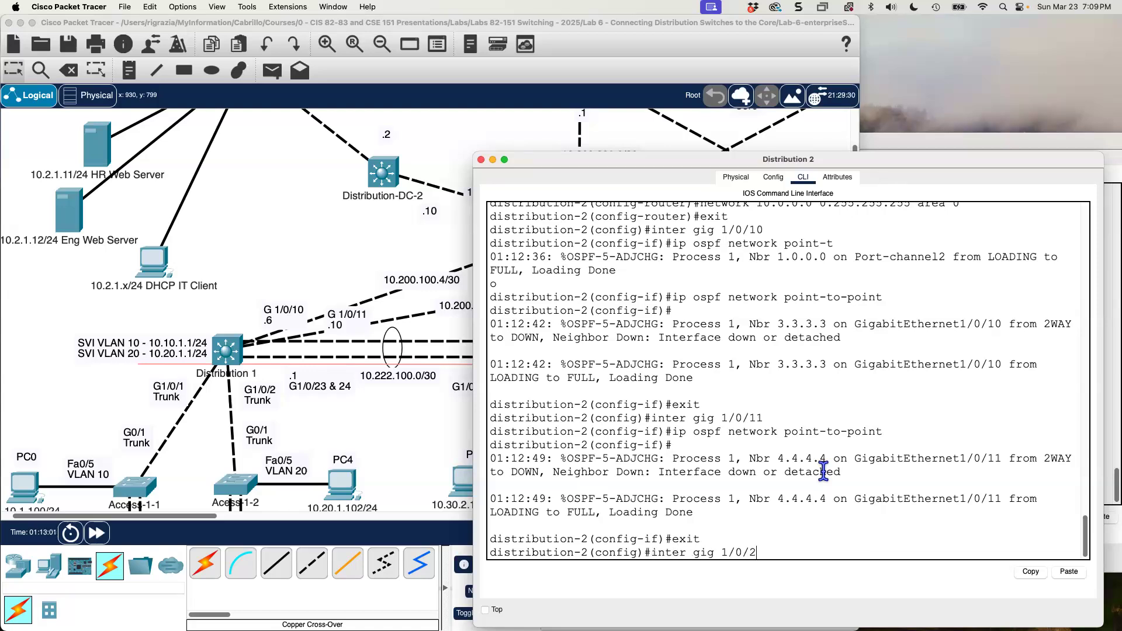
{"action": "key", "text": "Return"}
{"action": "key", "text": "Up"}
{"action": "key", "text": "Up"}
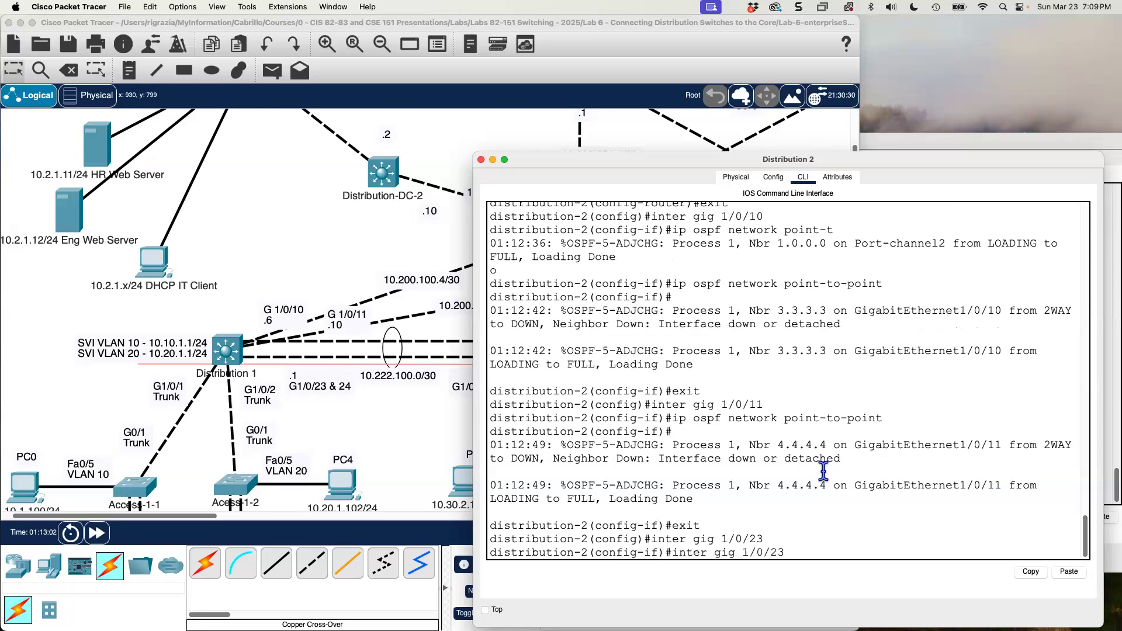
{"action": "key", "text": "Up"}
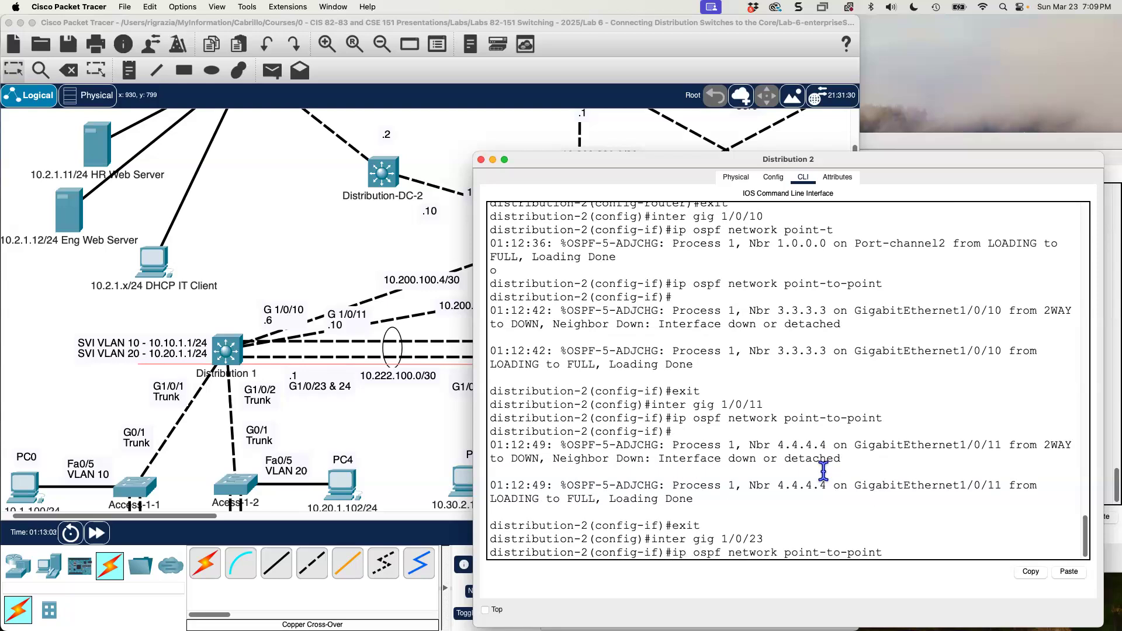
{"action": "key", "text": "Return"}
{"action": "type", "text": "exit"}
{"action": "key", "text": "Return"}
{"action": "type", "text": "exit"}
Set the OSPF network type of Distribution 2's interface gig 1/0/24 to point-to-point and exit the interface.
{"action": "key", "text": "Up"}
{"action": "key", "text": "Up"}
{"action": "key", "text": "Up"}
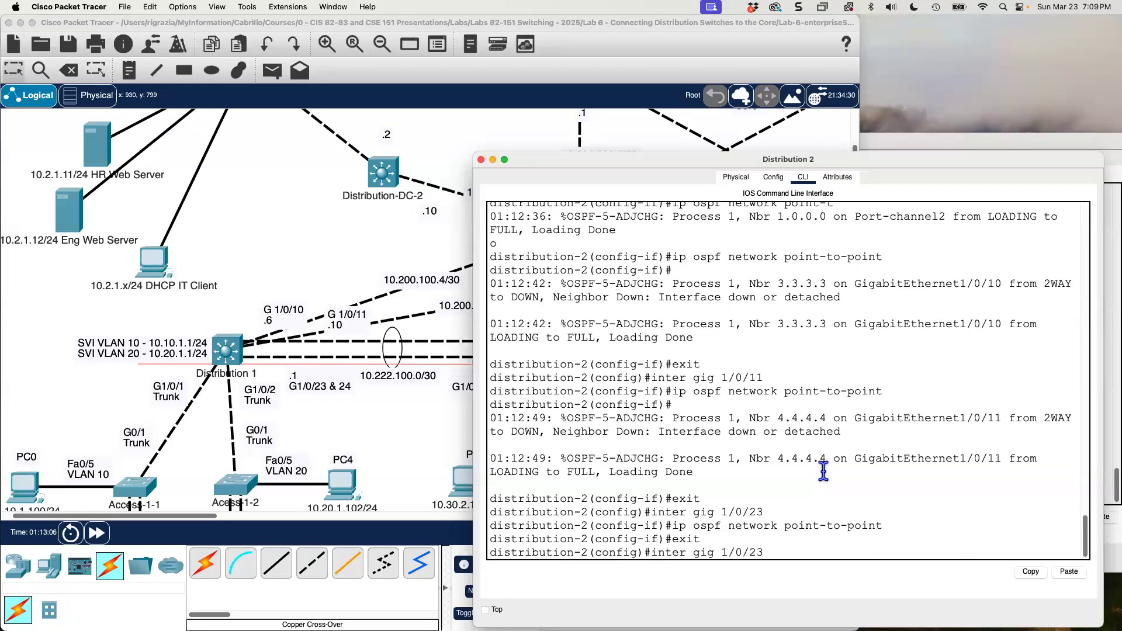
{"action": "key", "text": "BackSpace"}
{"action": "type", "text": "4"}
{"action": "key", "text": "Return"}
{"action": "key", "text": "Up"}
{"action": "key", "text": "Up"}
{"action": "key", "text": "Up"}
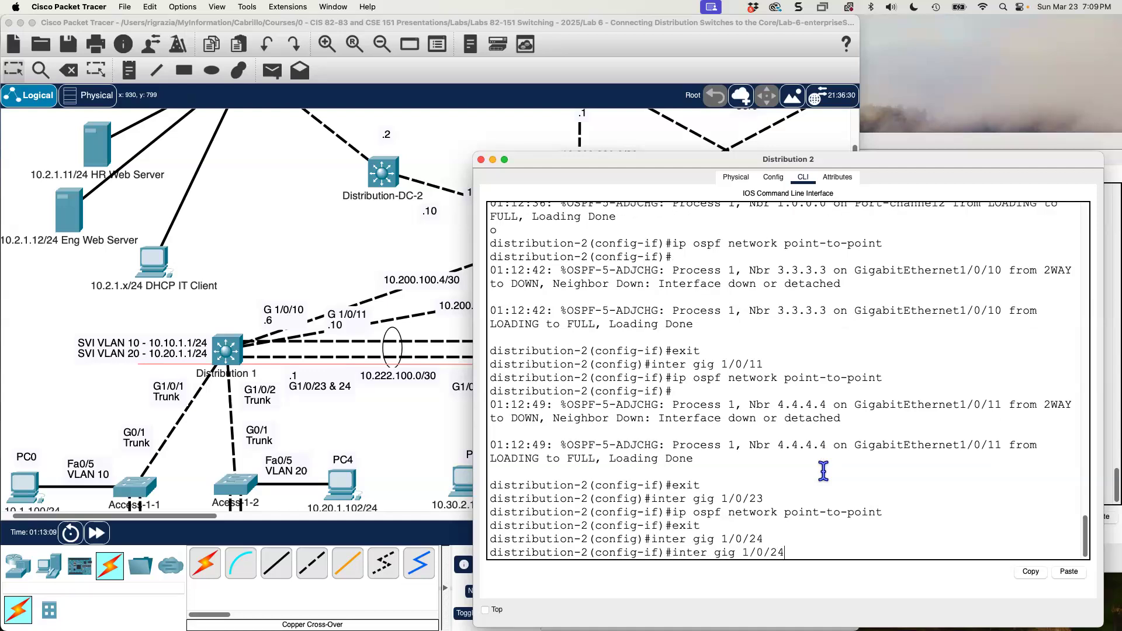
{"action": "key", "text": "Return"}
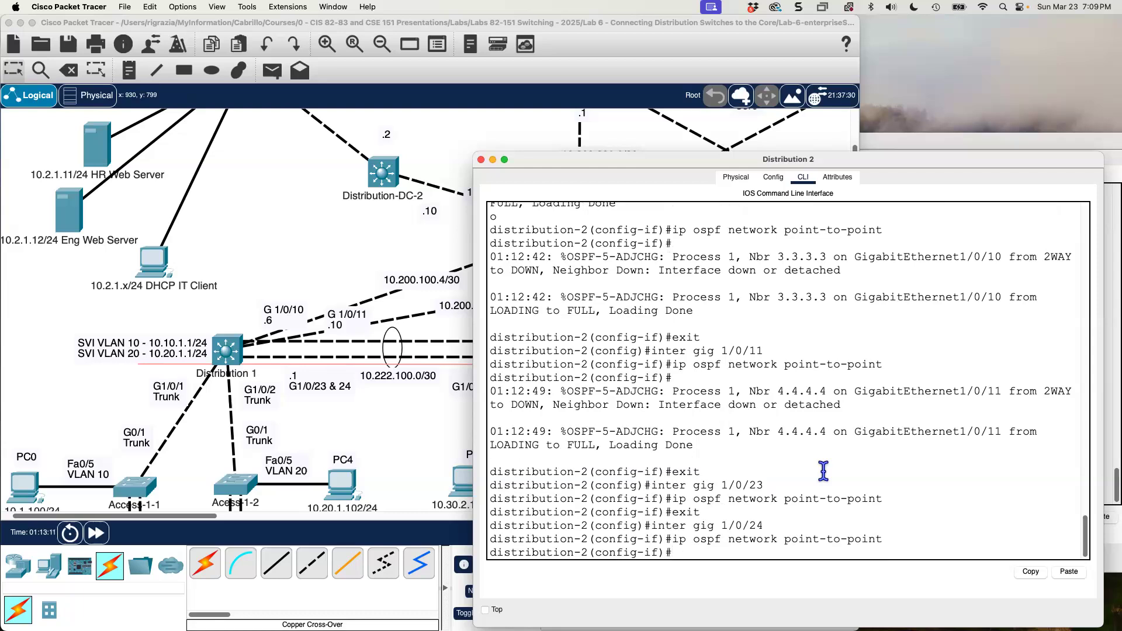
{"action": "type", "text": "exit"}
{"action": "key", "text": "Return"}
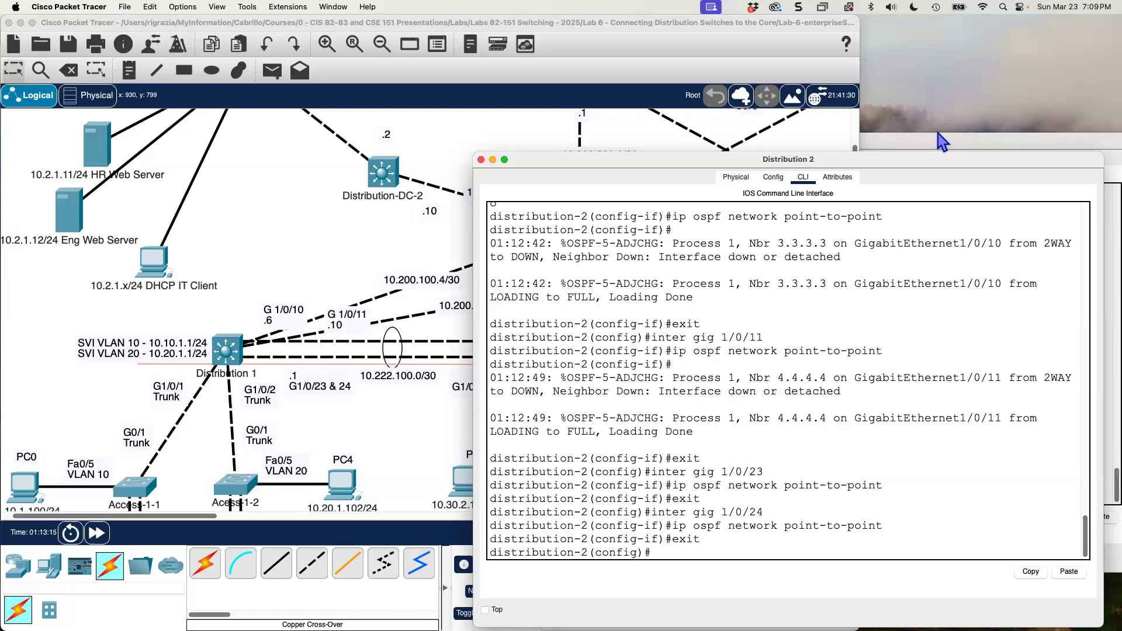
Leave configuration mode on Distribution 1 and reset all its OSPF processes with clear ip ospf process, answering yes.
{"action": "left_click", "coordinate": [928, 145]}
{"action": "type", "text": "end"}
{"action": "key", "text": "Return"}
{"action": "type", "text": "clear ip ospf"}
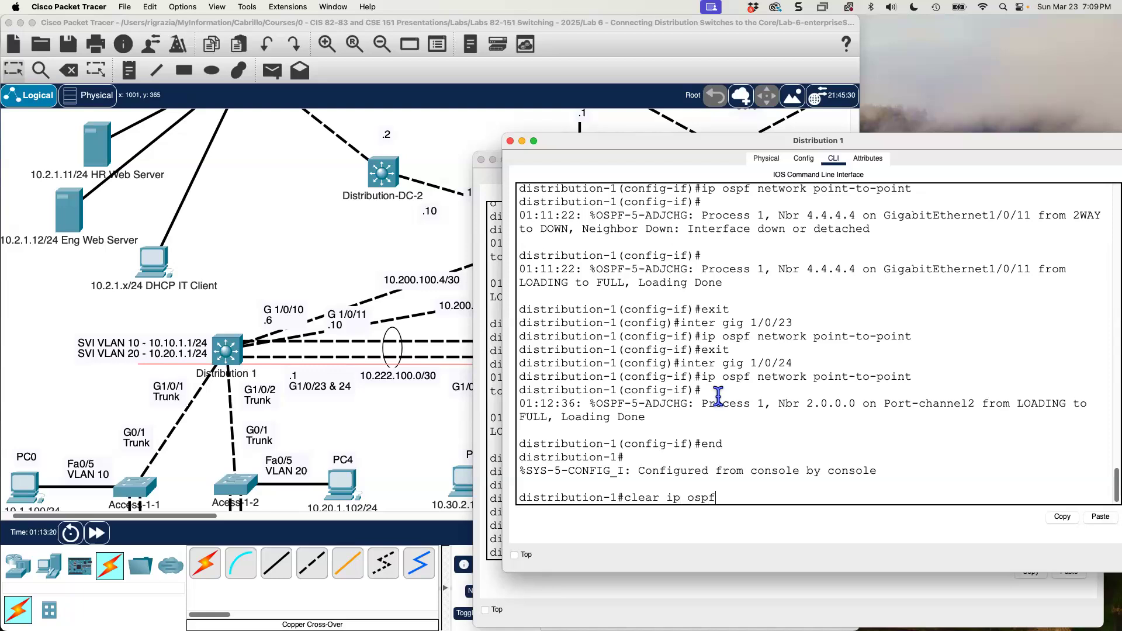
{"action": "type", "text": " process"}
{"action": "key", "text": "Return"}
{"action": "type", "text": "yes"}
{"action": "key", "text": "Return"}
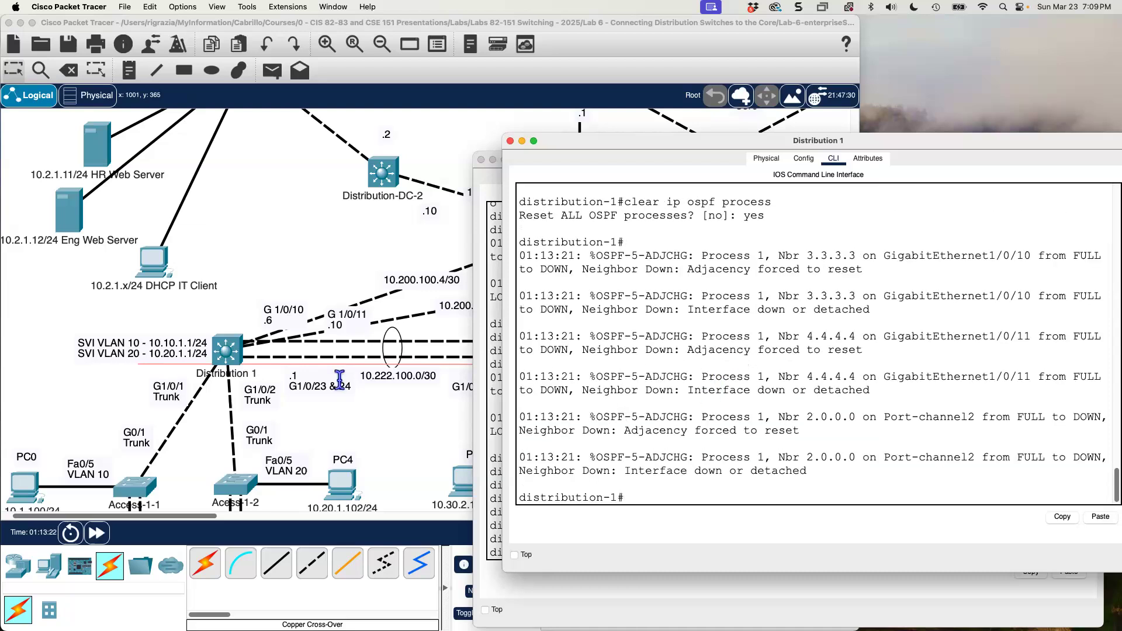
Leave configuration mode on Distribution 2 and reset all its OSPF processes with clear ip ospf process, answering yes.
{"action": "left_click", "coordinate": [484, 338]}
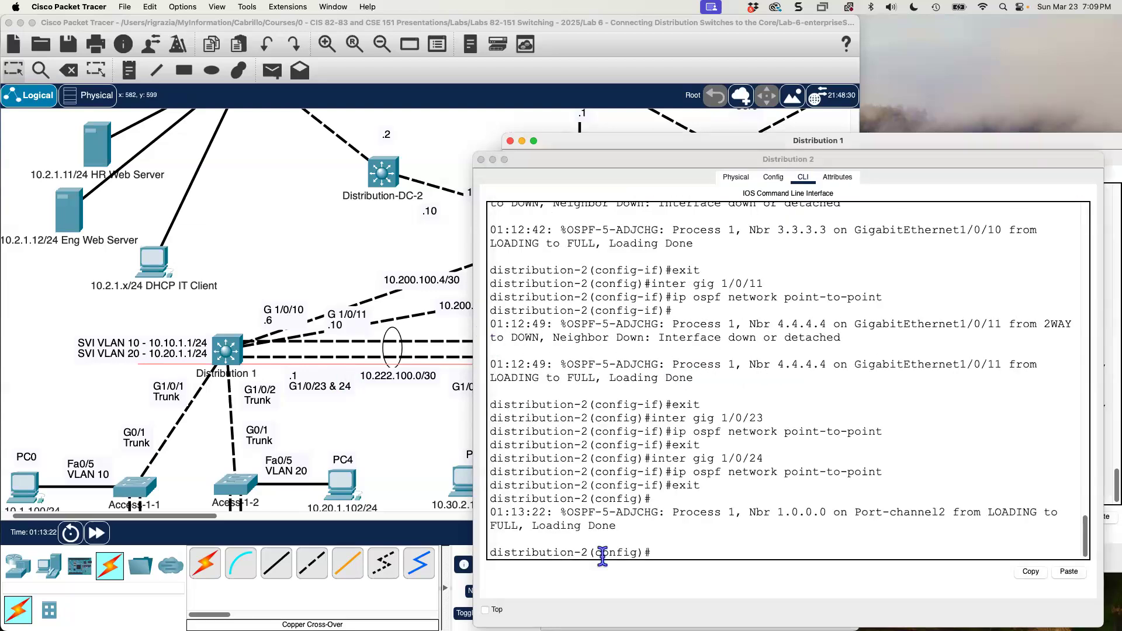
{"action": "type", "text": "e"}
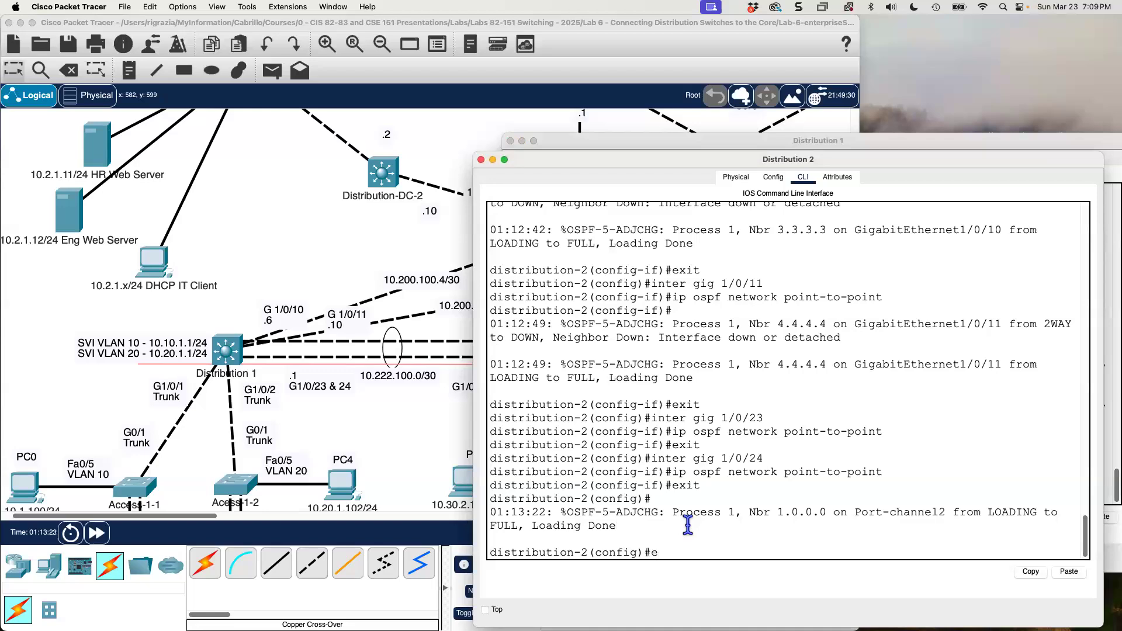
{"action": "type", "text": "nd"}
{"action": "key", "text": "Return"}
{"action": "type", "text": "clear"}
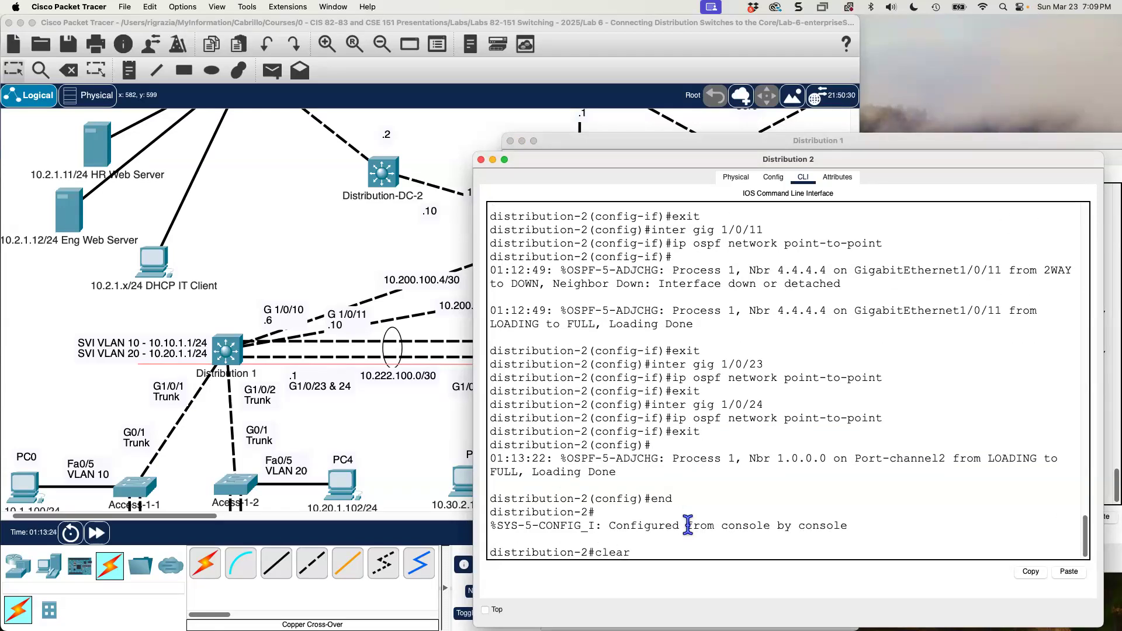
{"action": "type", "text": " ip os"}
{"action": "key", "text": "BackSpace"}
{"action": "type", "text": "spf process"}
{"action": "key", "text": "Return"}
{"action": "type", "text": "yes"}
{"action": "key", "text": "Return"}
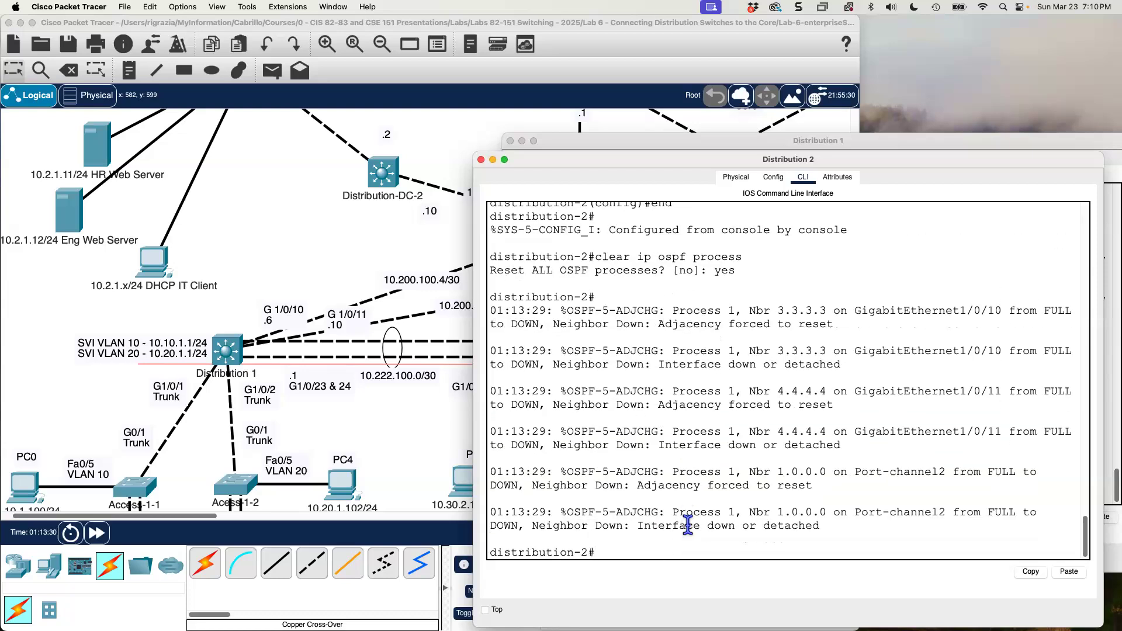
Examine the topology from the building access VLANs through the Distribution switches' uplinks to the Core, data center and Edge.
{"action": "left_click", "coordinate": [319, 244]}
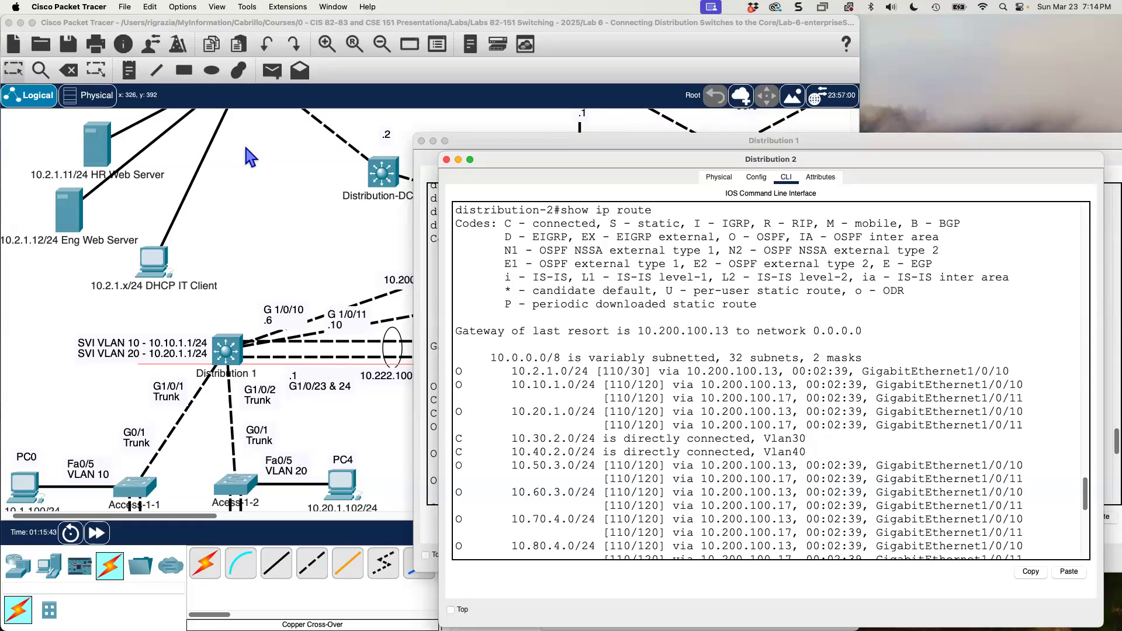
{"action": "left_click", "coordinate": [250, 193]}
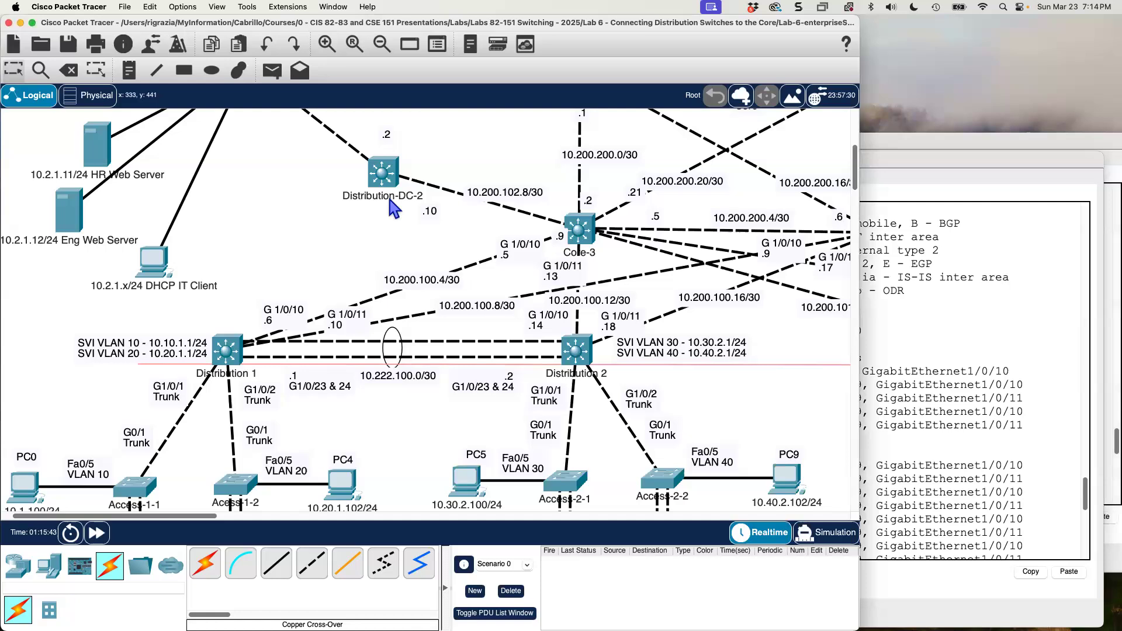
{"action": "left_click", "coordinate": [383, 45]}
{"action": "left_click", "coordinate": [383, 45]}
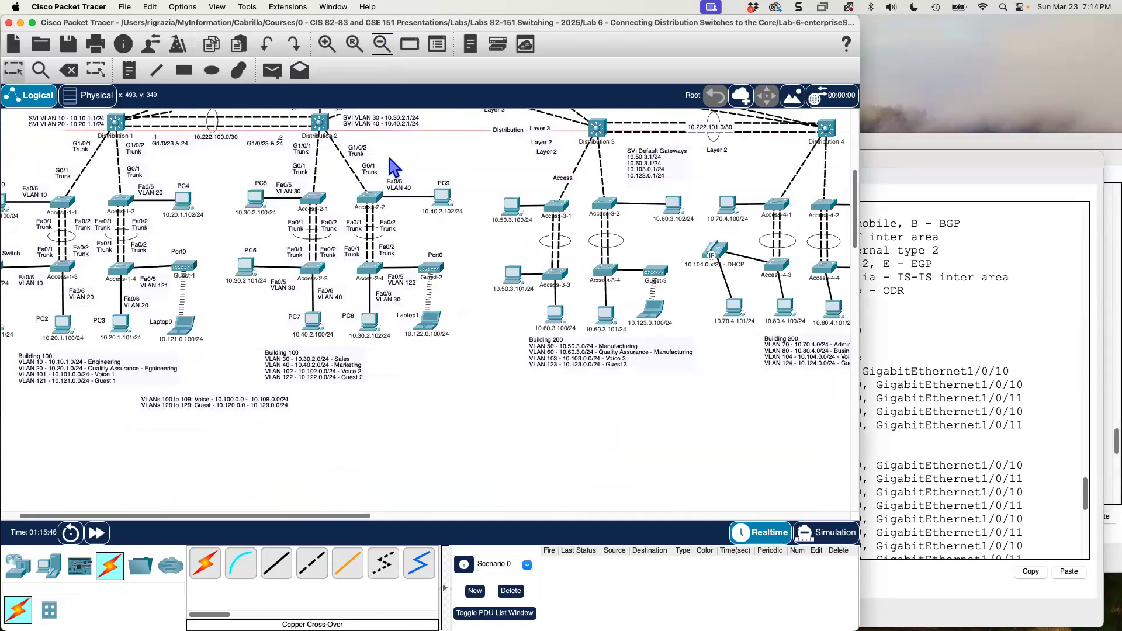
{"action": "scroll", "coordinate": [392, 216], "scroll_direction": "up", "scroll_amount": 3}
{"action": "scroll", "coordinate": [351, 292], "scroll_direction": "up", "scroll_amount": 3}
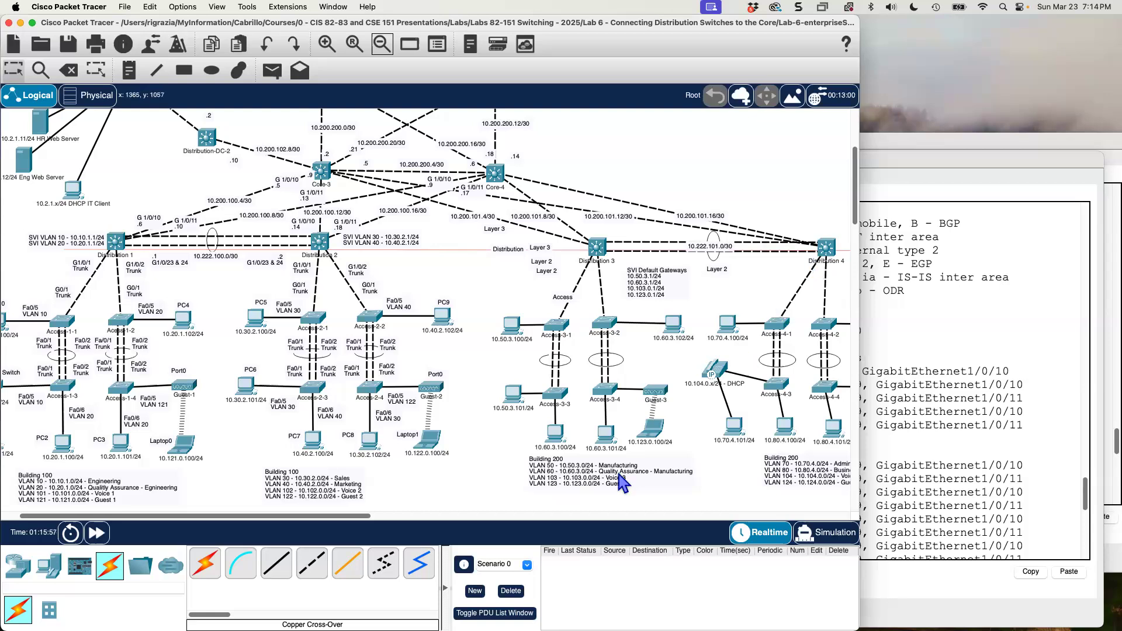
{"action": "left_click_drag", "start_coordinate": [345, 517], "coordinate": [314, 521]}
{"action": "scroll", "coordinate": [465, 374], "scroll_direction": "up", "scroll_amount": 5}
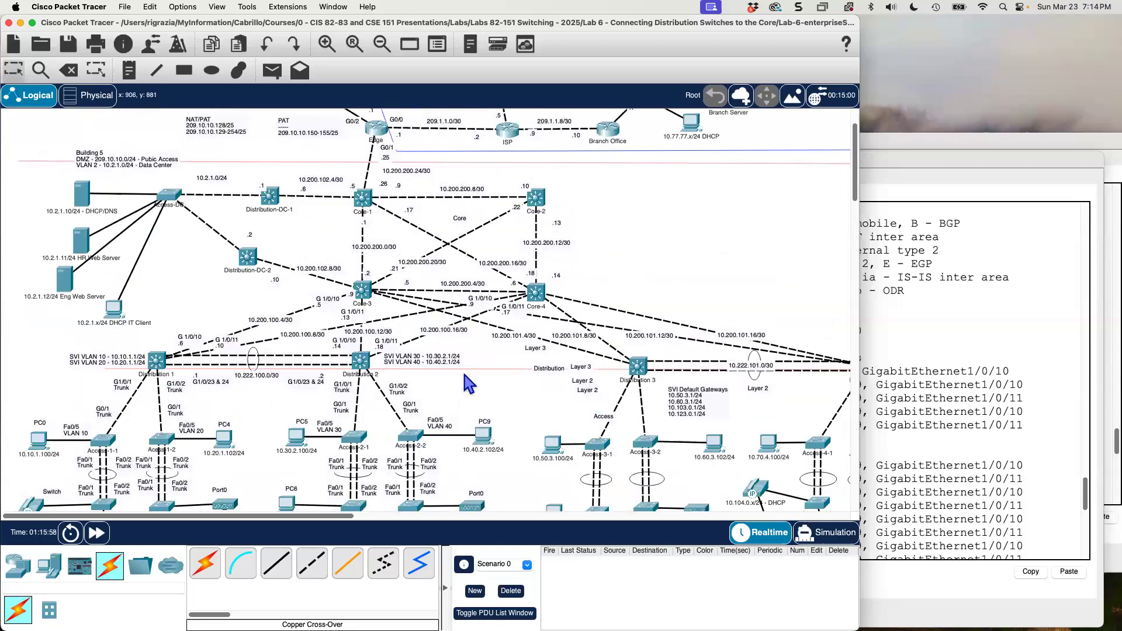
{"action": "scroll", "coordinate": [467, 382], "scroll_direction": "up", "scroll_amount": 2}
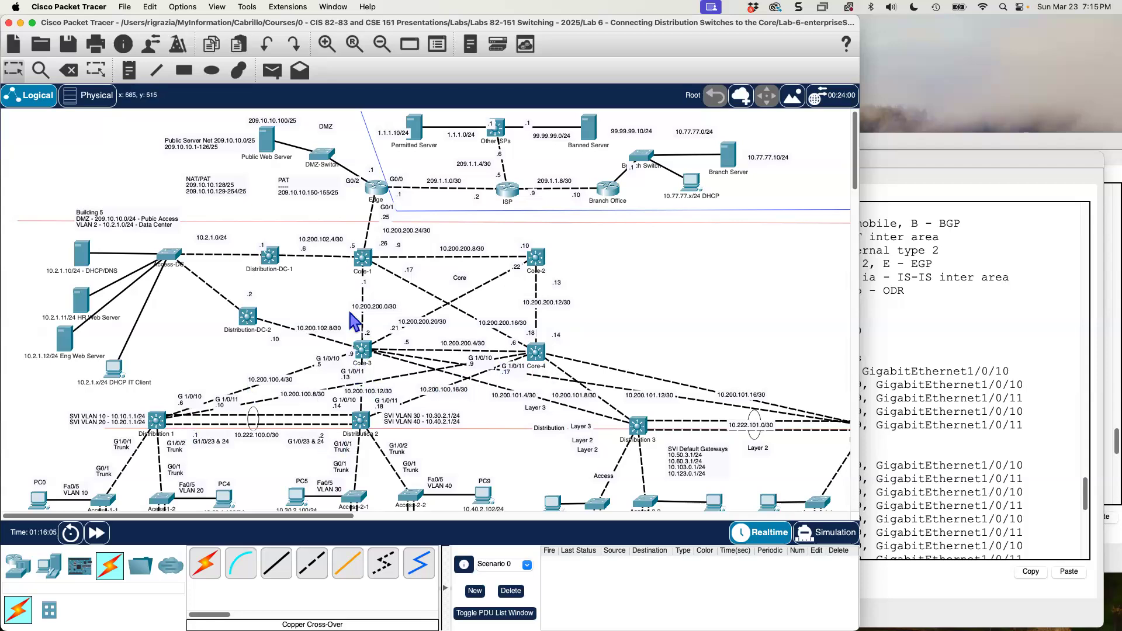
{"action": "mouse_move", "coordinate": [365, 353]}
{"action": "left_click", "coordinate": [327, 45]}
{"action": "scroll", "coordinate": [345, 222], "scroll_direction": "down", "scroll_amount": 5}
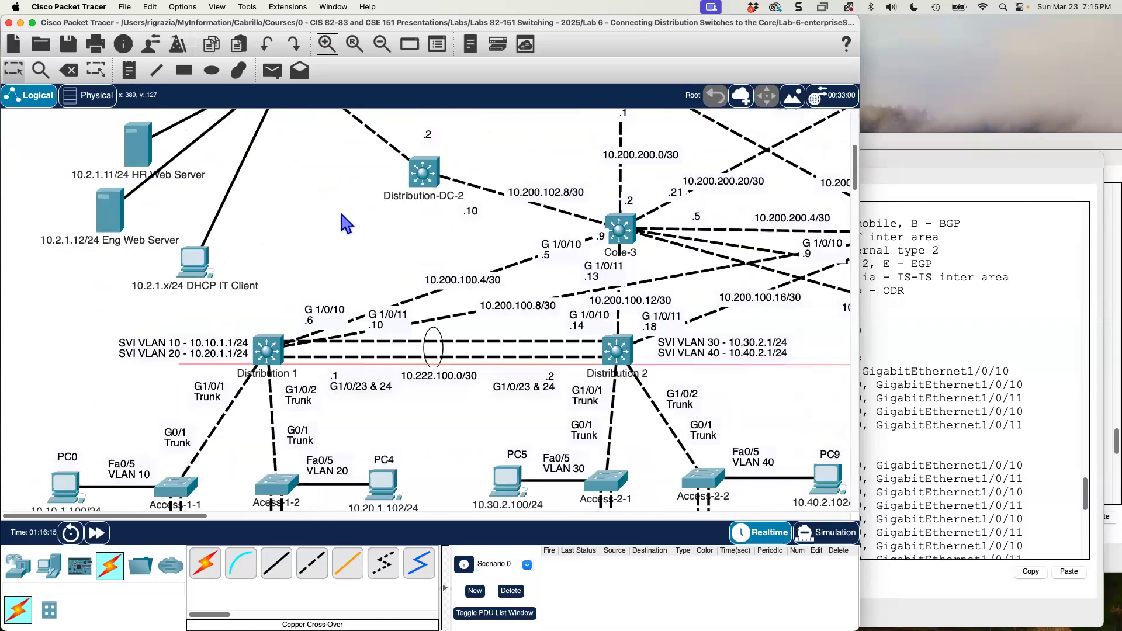
{"action": "scroll", "coordinate": [342, 215], "scroll_direction": "down", "scroll_amount": 3}
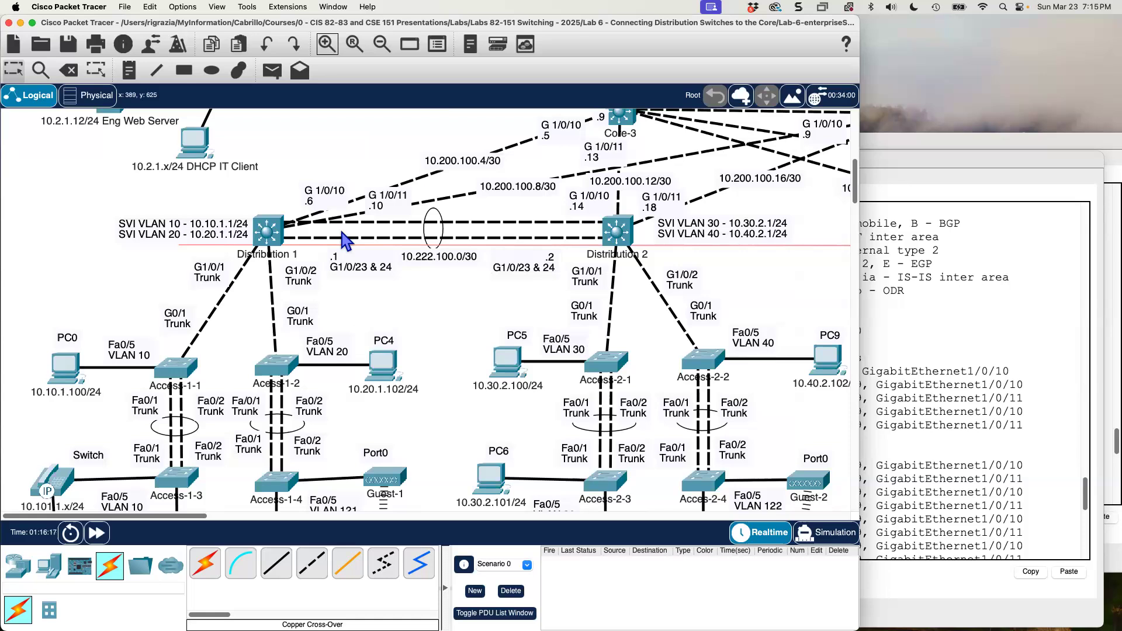
{"action": "scroll", "coordinate": [345, 239], "scroll_direction": "up", "scroll_amount": 3}
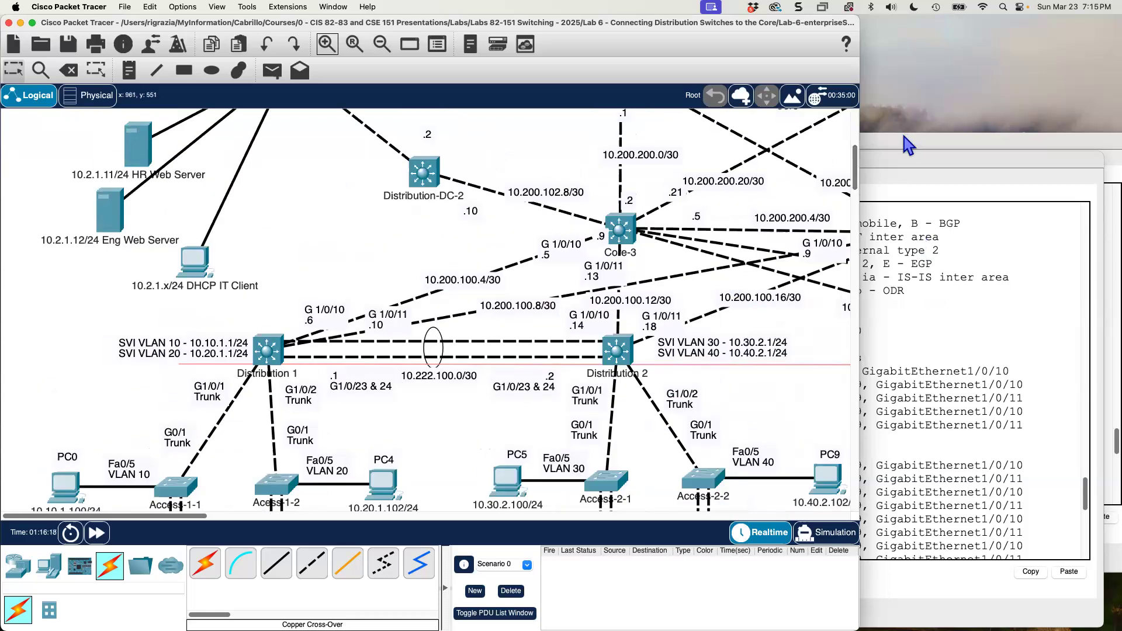
Examine Distribution 1's show ip route output, from the building networks through the /30 links to the default route.
{"action": "left_click", "coordinate": [899, 146]}
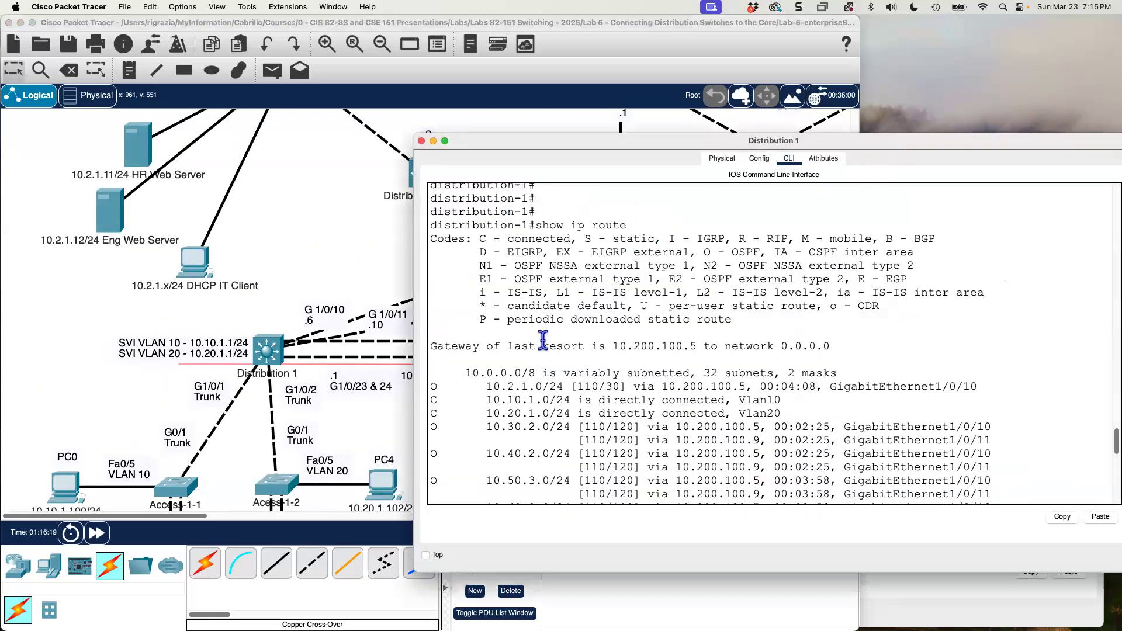
{"action": "left_click_drag", "start_coordinate": [536, 226], "coordinate": [637, 221]}
{"action": "scroll", "coordinate": [631, 386], "scroll_direction": "down", "scroll_amount": 5}
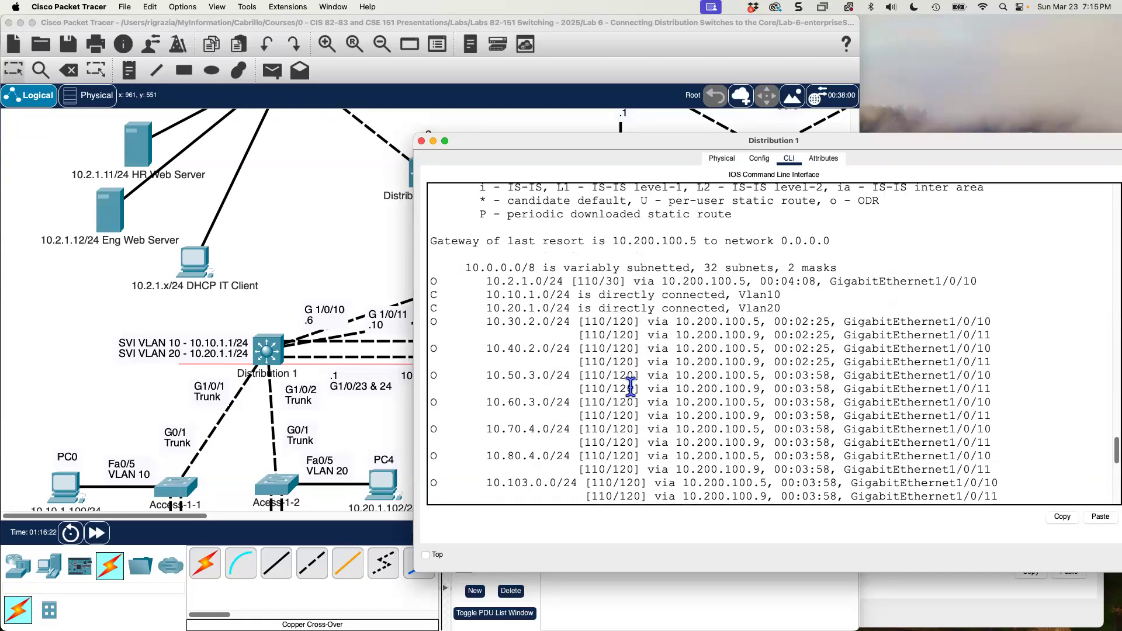
{"action": "scroll", "coordinate": [630, 387], "scroll_direction": "down", "scroll_amount": 4}
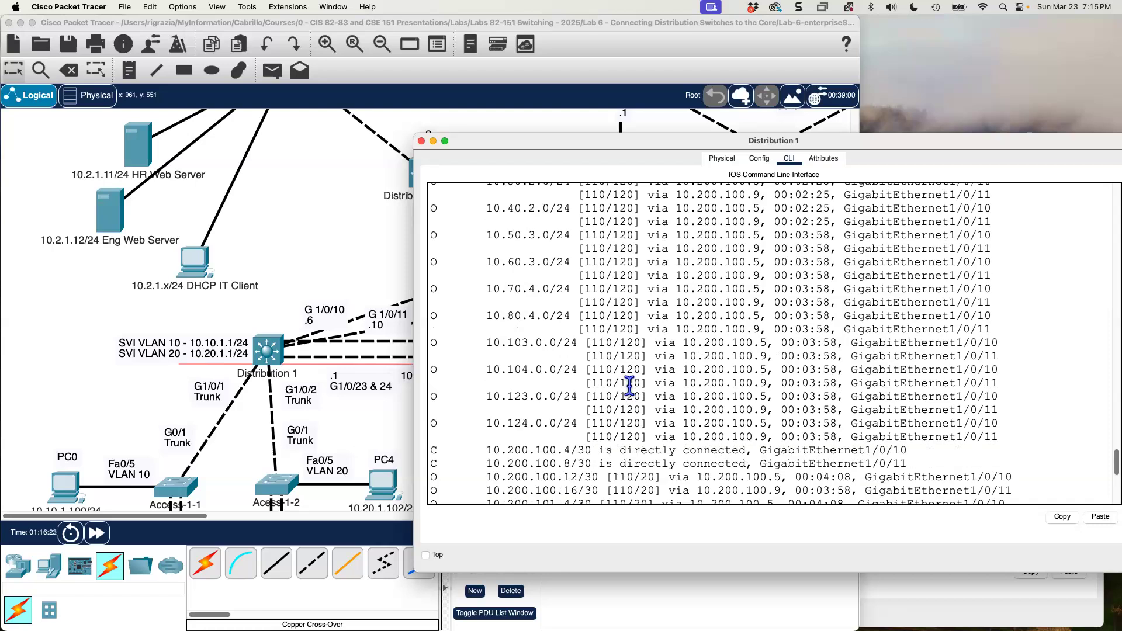
{"action": "scroll", "coordinate": [630, 386], "scroll_direction": "down", "scroll_amount": 8}
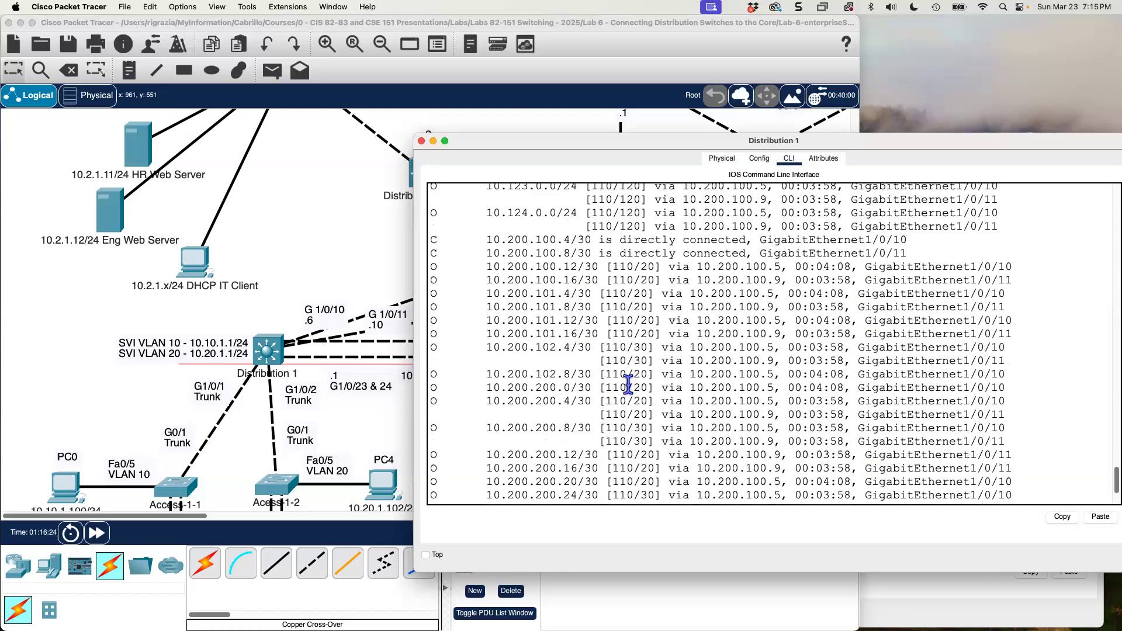
{"action": "scroll", "coordinate": [627, 384], "scroll_direction": "down", "scroll_amount": 4}
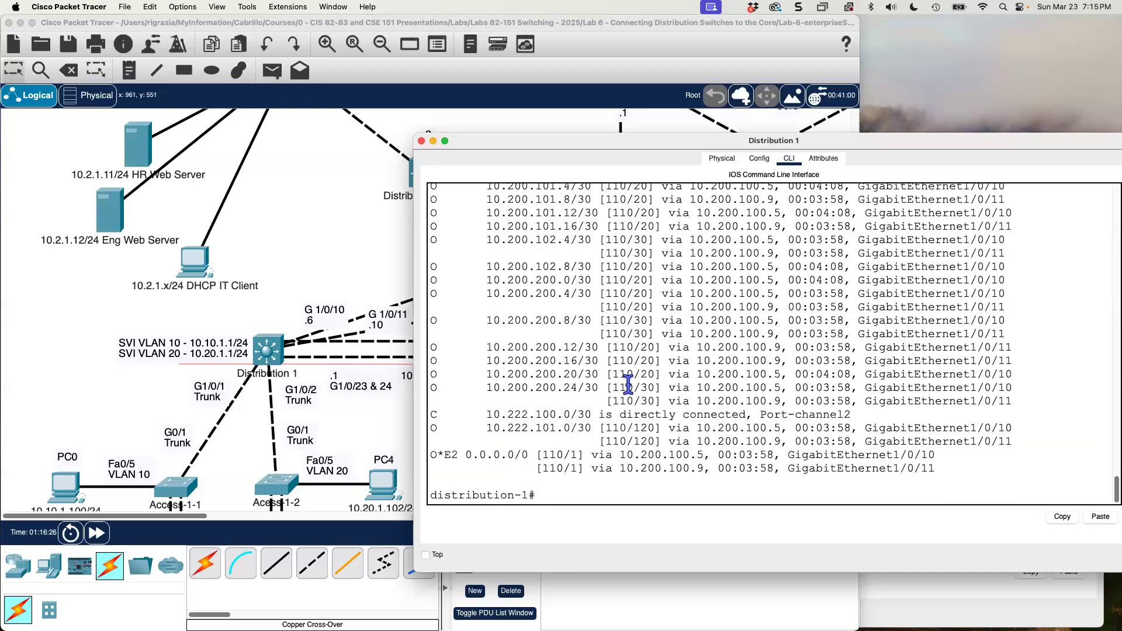
Highlight Distribution 1's O*E2 0.0.0.0/0 default route and trace it in the topology through the Core and Edge to the ISP.
{"action": "left_click_drag", "start_coordinate": [529, 455], "coordinate": [430, 455]}
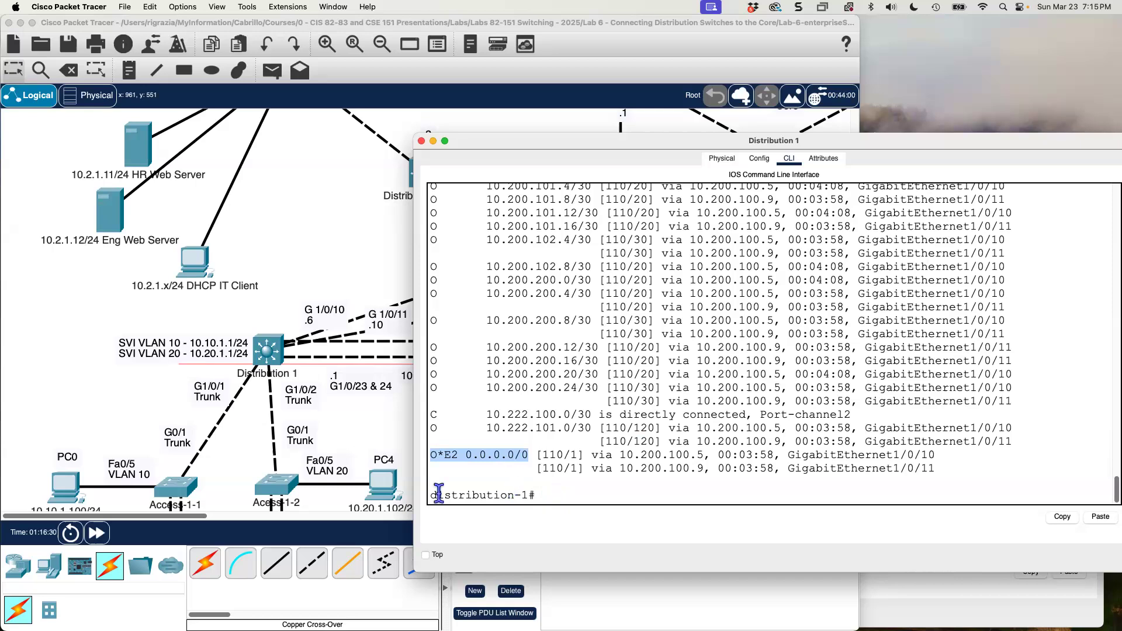
{"action": "left_click", "coordinate": [301, 268]}
{"action": "scroll", "coordinate": [304, 285], "scroll_direction": "up", "scroll_amount": 8}
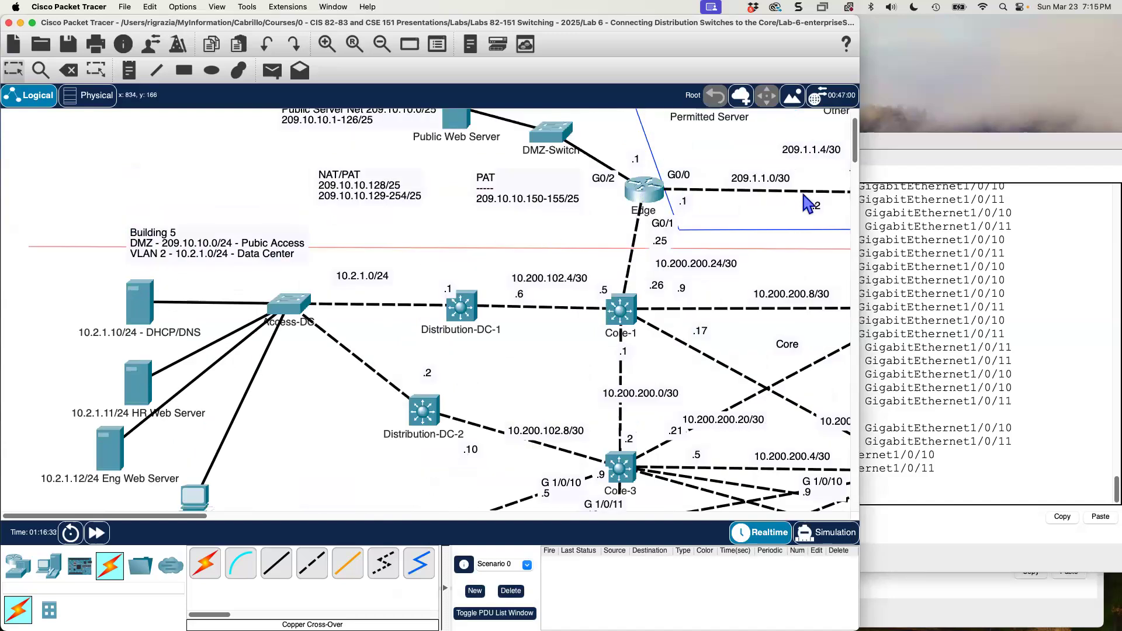
{"action": "mouse_move", "coordinate": [197, 515]}
{"action": "left_mouse_down"}
{"action": "mouse_move", "coordinate": [268, 521]}
{"action": "mouse_move", "coordinate": [205, 513]}
{"action": "left_mouse_up"}
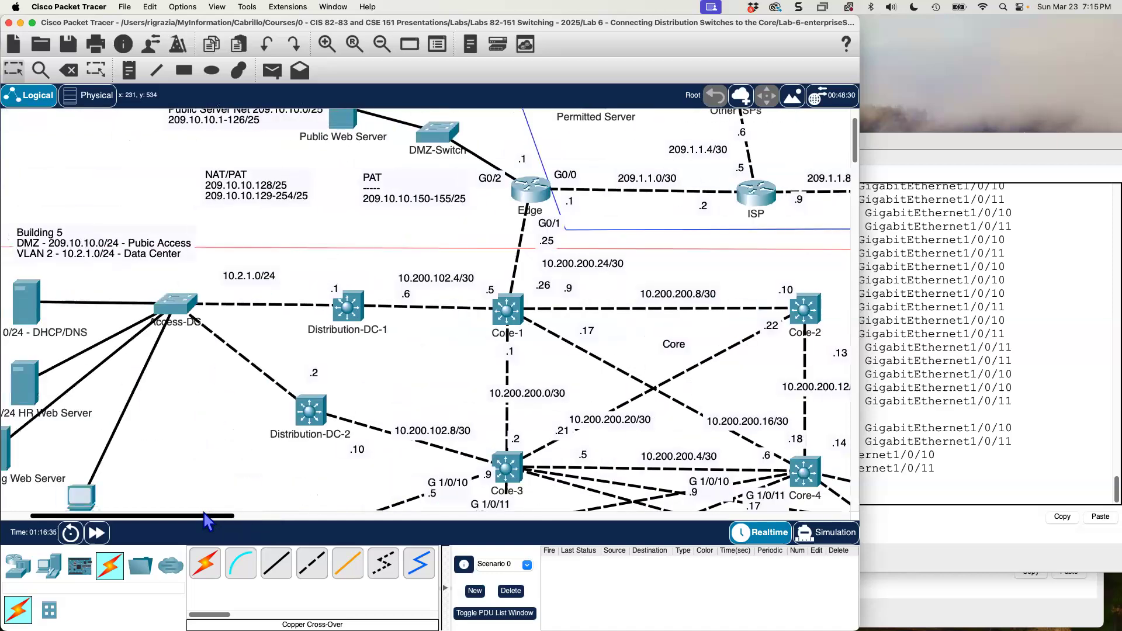
{"action": "scroll", "coordinate": [244, 359], "scroll_direction": "down", "scroll_amount": 5}
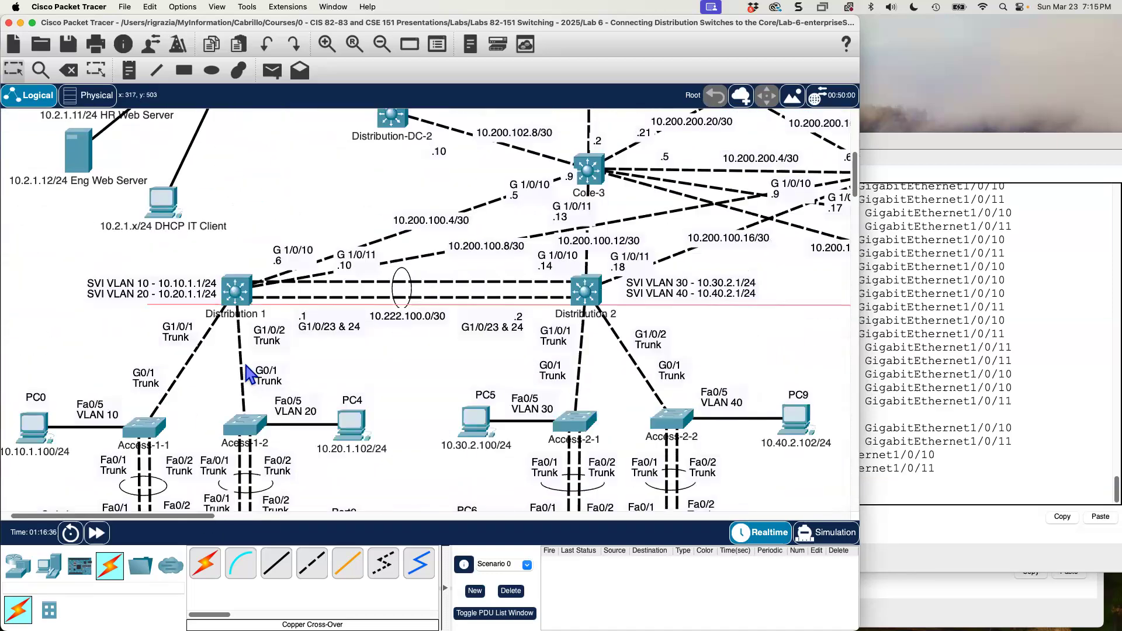
{"action": "scroll", "coordinate": [246, 369], "scroll_direction": "down", "scroll_amount": 2}
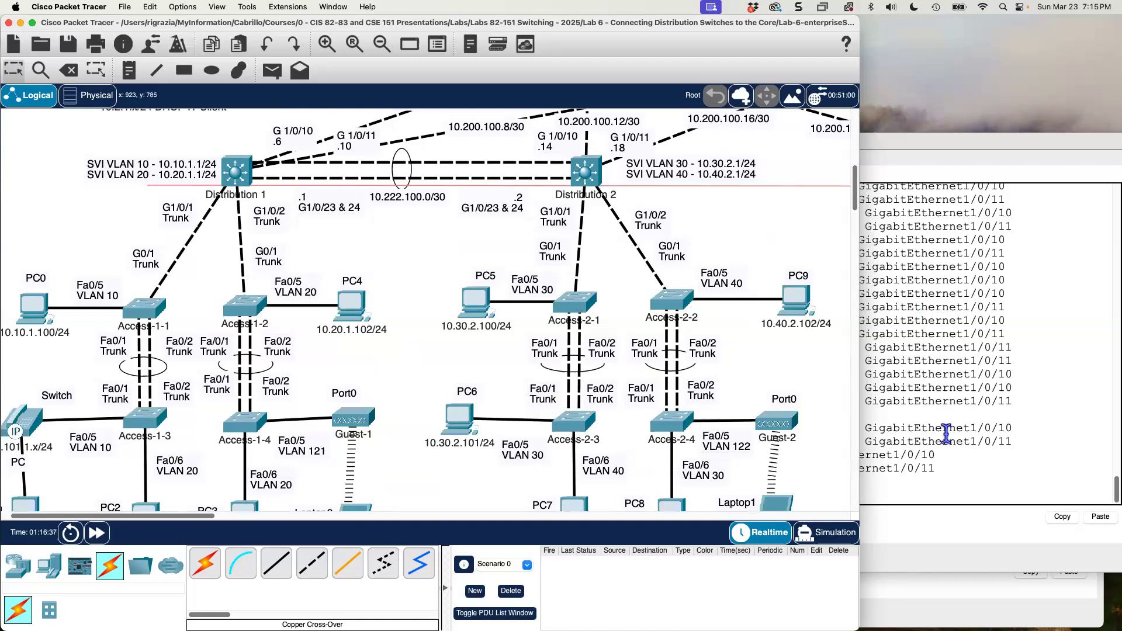
Examine Distribution 2's show ip route output, from the building networks down to the /30 links.
{"action": "left_click", "coordinate": [936, 580]}
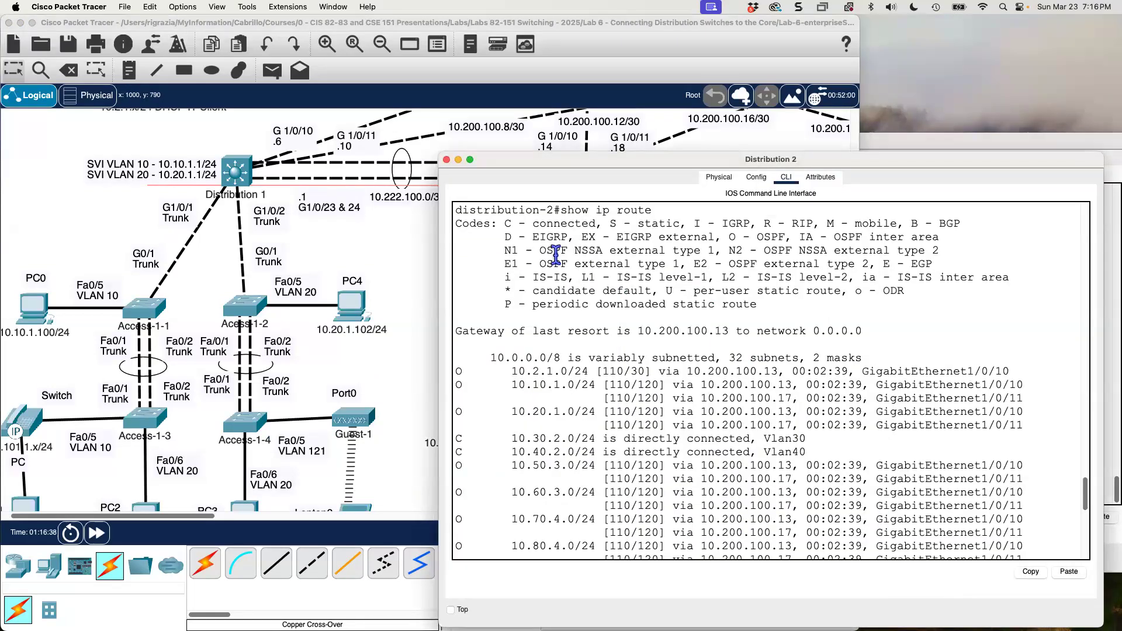
{"action": "scroll", "coordinate": [583, 323], "scroll_direction": "down", "scroll_amount": 6}
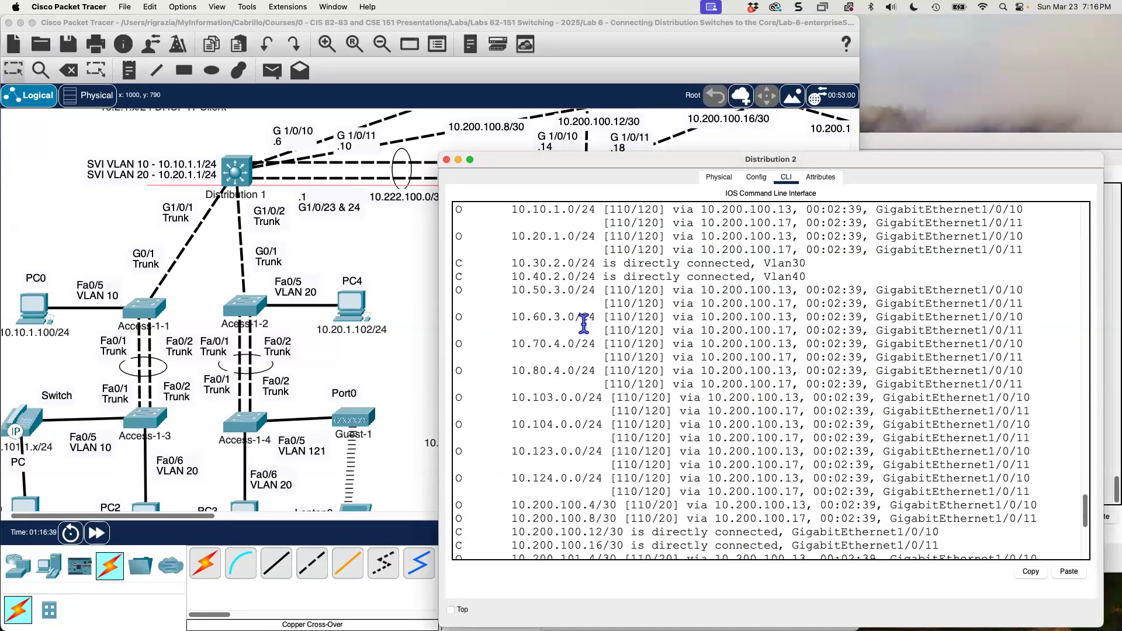
{"action": "scroll", "coordinate": [583, 323], "scroll_direction": "down", "scroll_amount": 4}
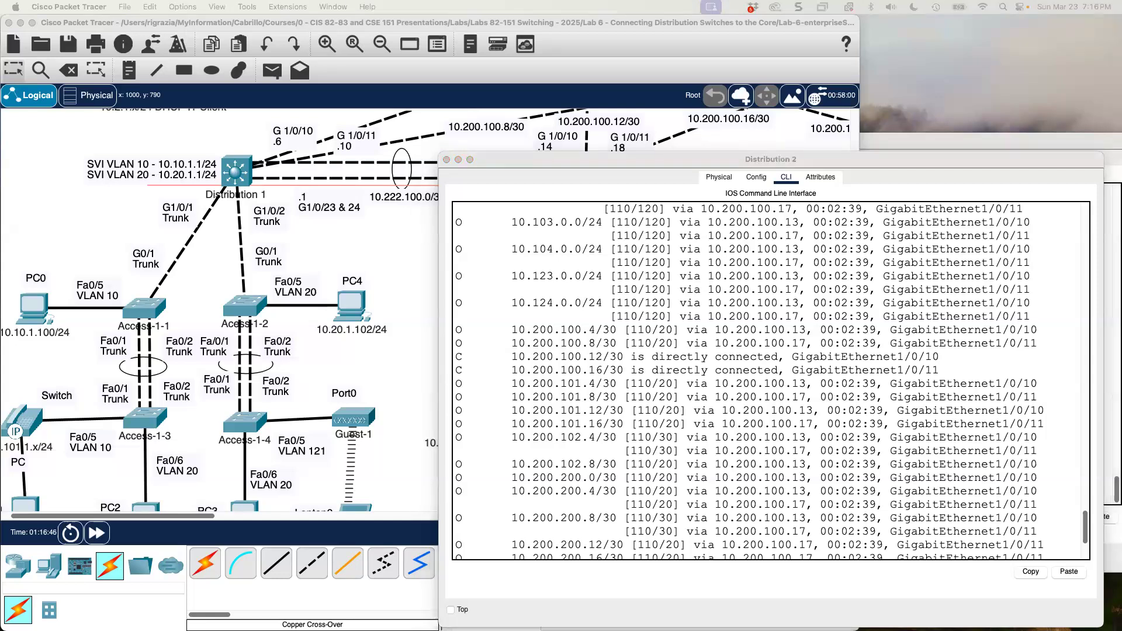
Switch to the Lab 6 Word document and review Distribution-2's OSPF commands, from router ospf 1 to clear ip ospf process.
{"action": "left_click_drag", "start_coordinate": [531, 1], "coordinate": [433, 5]}
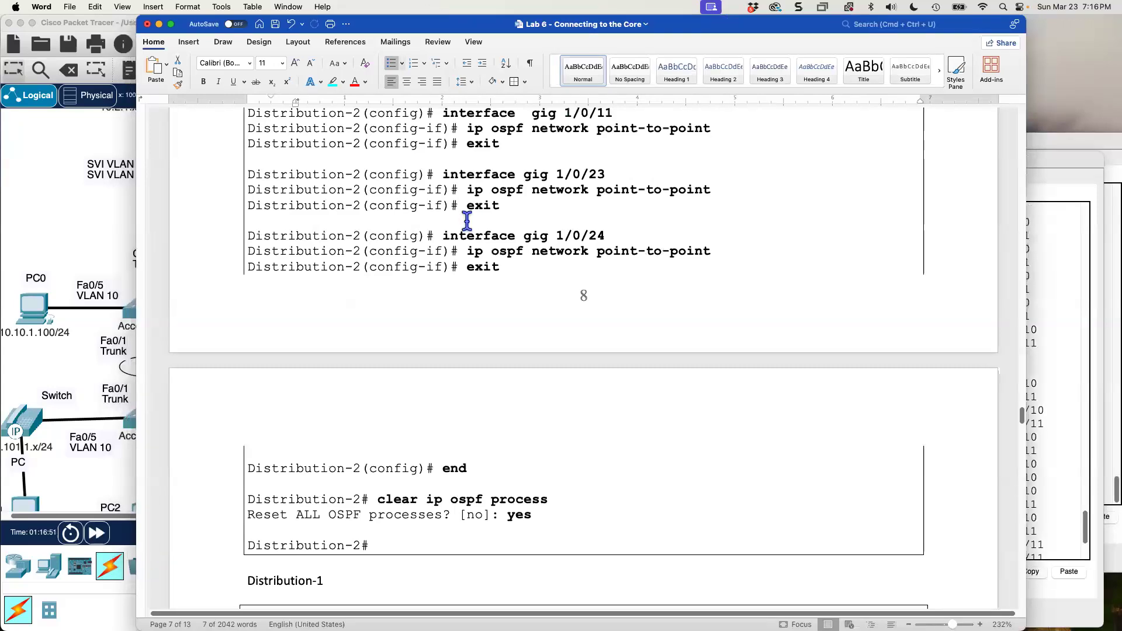
{"action": "scroll", "coordinate": [623, 272], "scroll_direction": "up", "scroll_amount": 4}
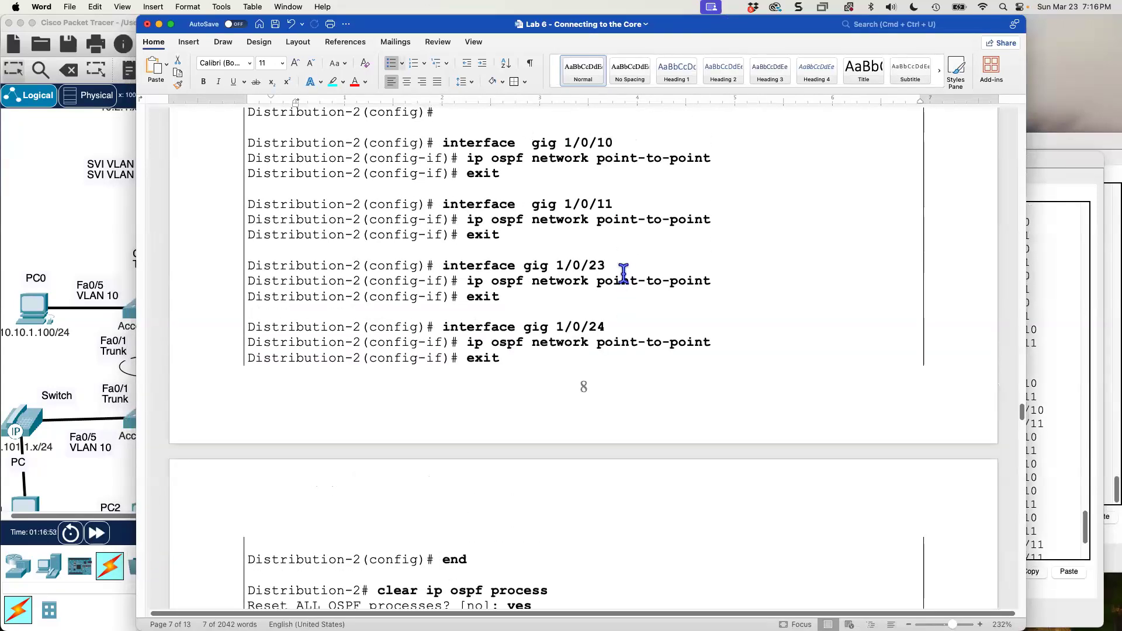
{"action": "scroll", "coordinate": [624, 273], "scroll_direction": "up", "scroll_amount": 5}
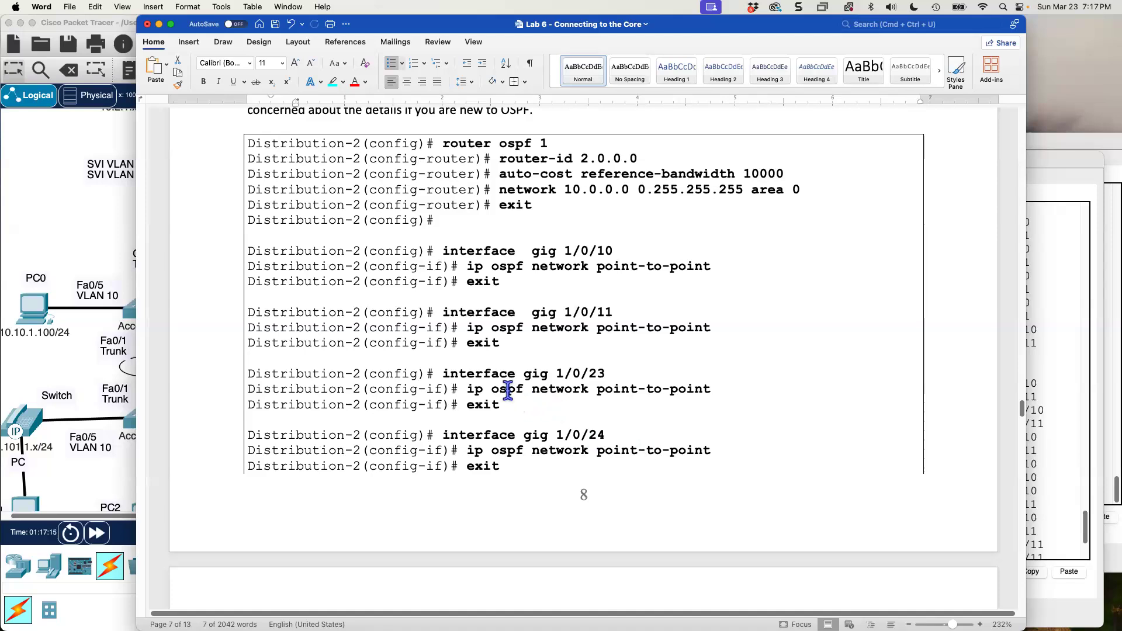
{"action": "scroll", "coordinate": [508, 390], "scroll_direction": "down", "scroll_amount": 1}
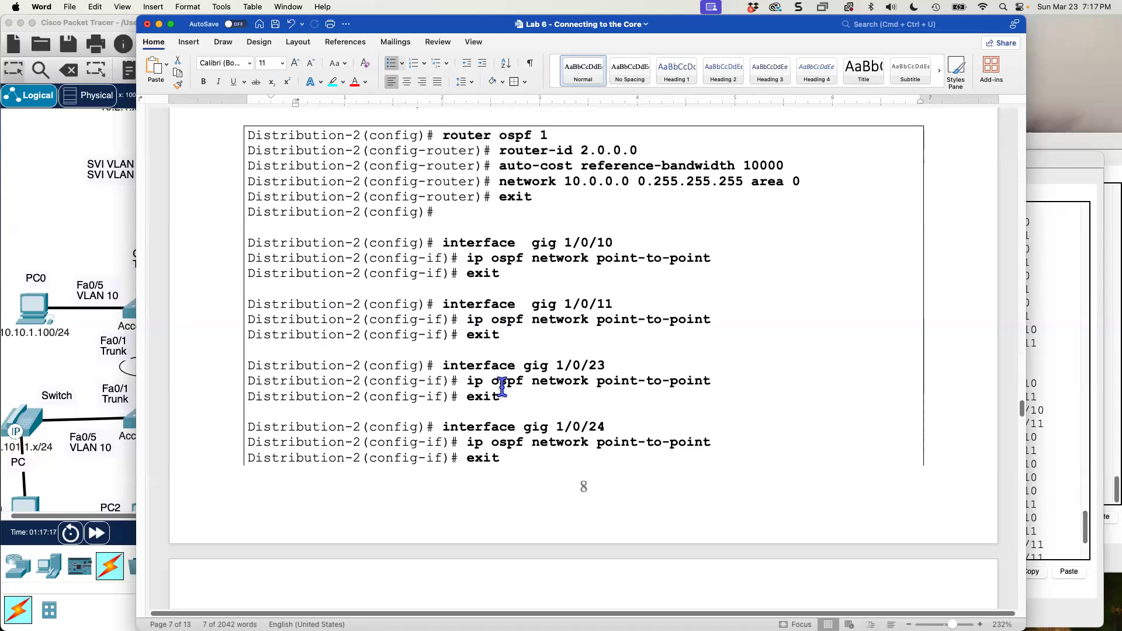
{"action": "scroll", "coordinate": [502, 388], "scroll_direction": "down", "scroll_amount": 5}
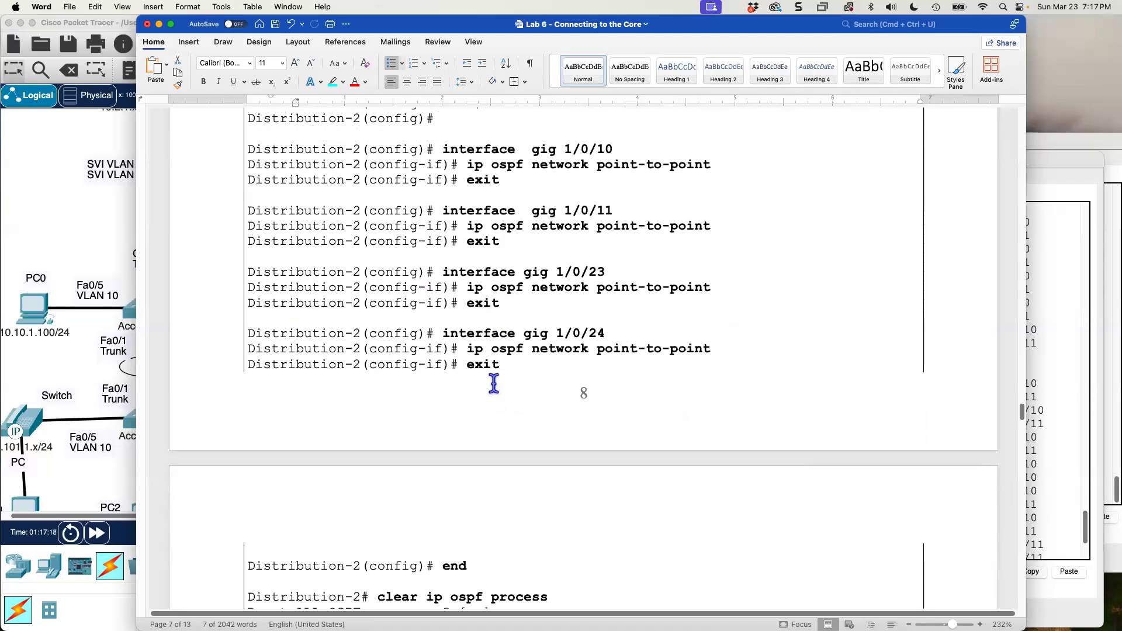
{"action": "scroll", "coordinate": [494, 384], "scroll_direction": "down", "scroll_amount": 7}
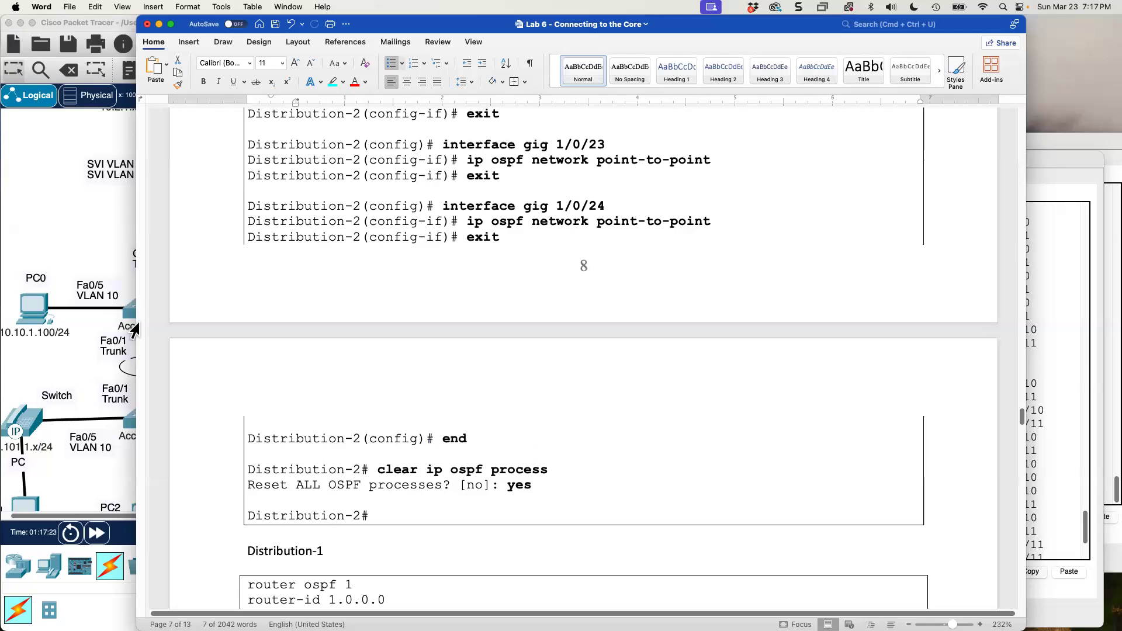
Return to Packet Tracer and examine Distribution 3's routing table for the OSPF routes to 10.10.1.0/24 through 10.40.2.0/24.
{"action": "left_click", "coordinate": [93, 237]}
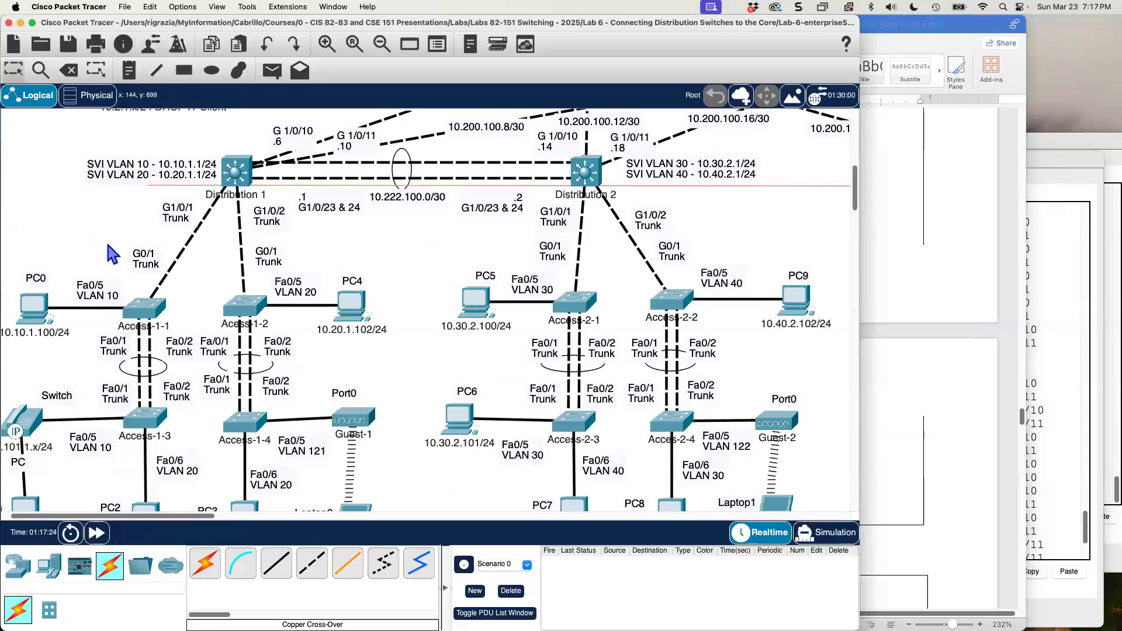
{"action": "scroll", "coordinate": [488, 316], "scroll_direction": "up", "scroll_amount": 3}
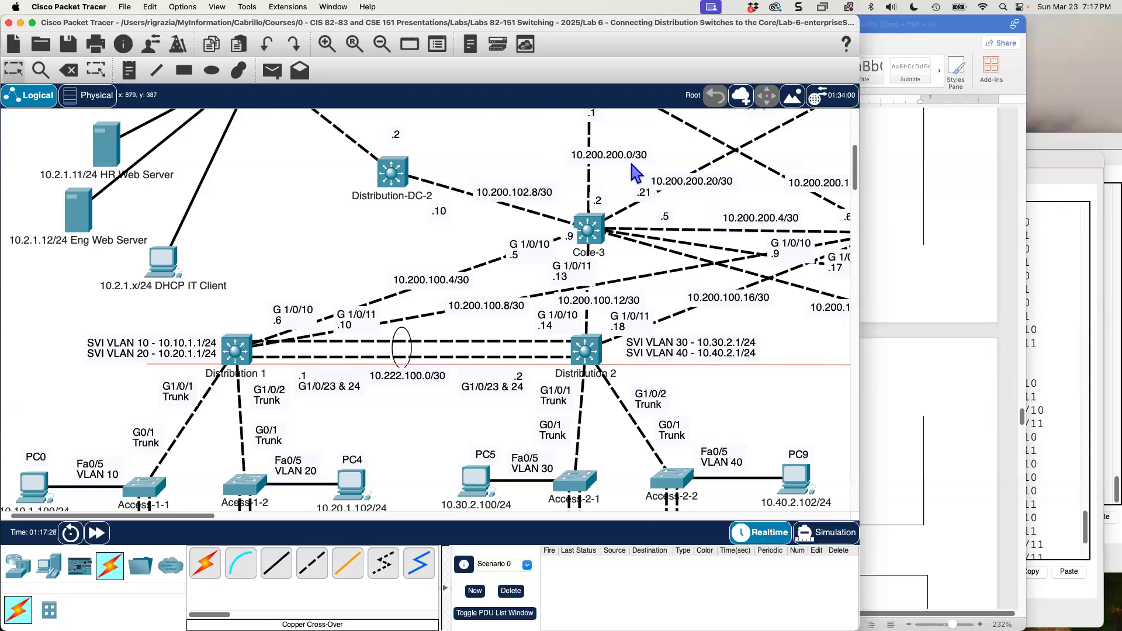
{"action": "scroll", "coordinate": [632, 166], "scroll_direction": "up", "scroll_amount": 2}
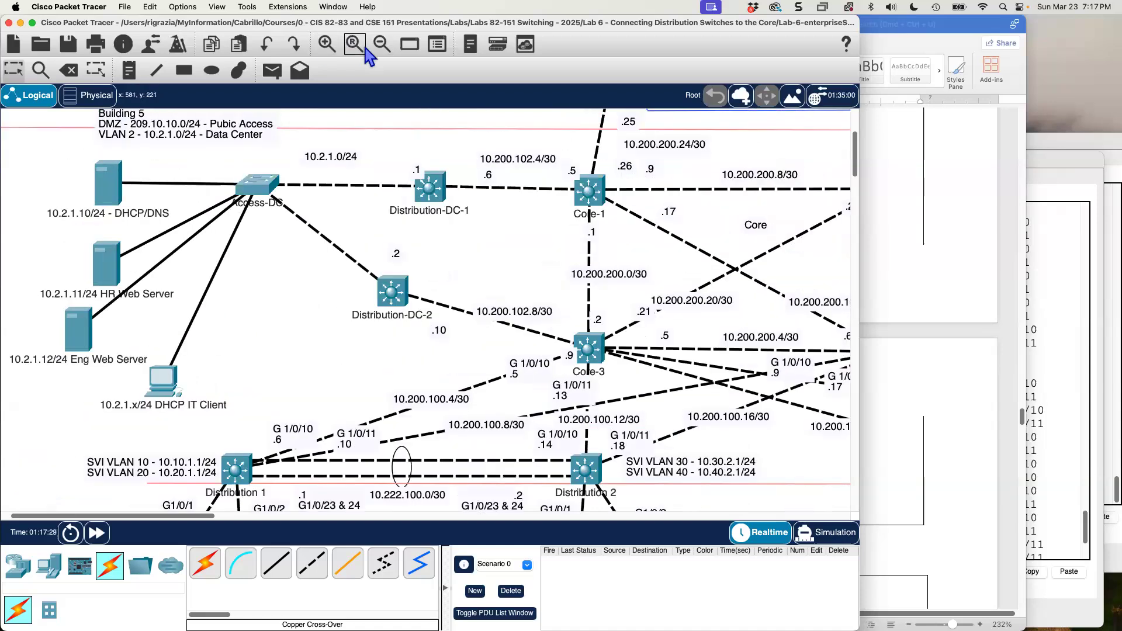
{"action": "left_click", "coordinate": [381, 44]}
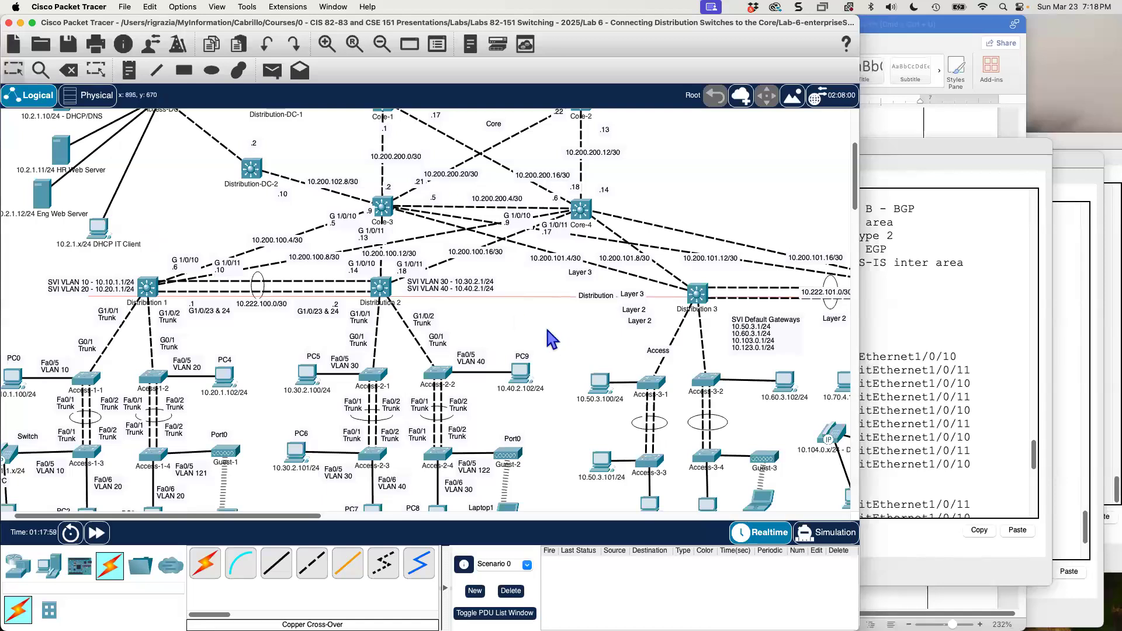
{"action": "left_click", "coordinate": [699, 294]}
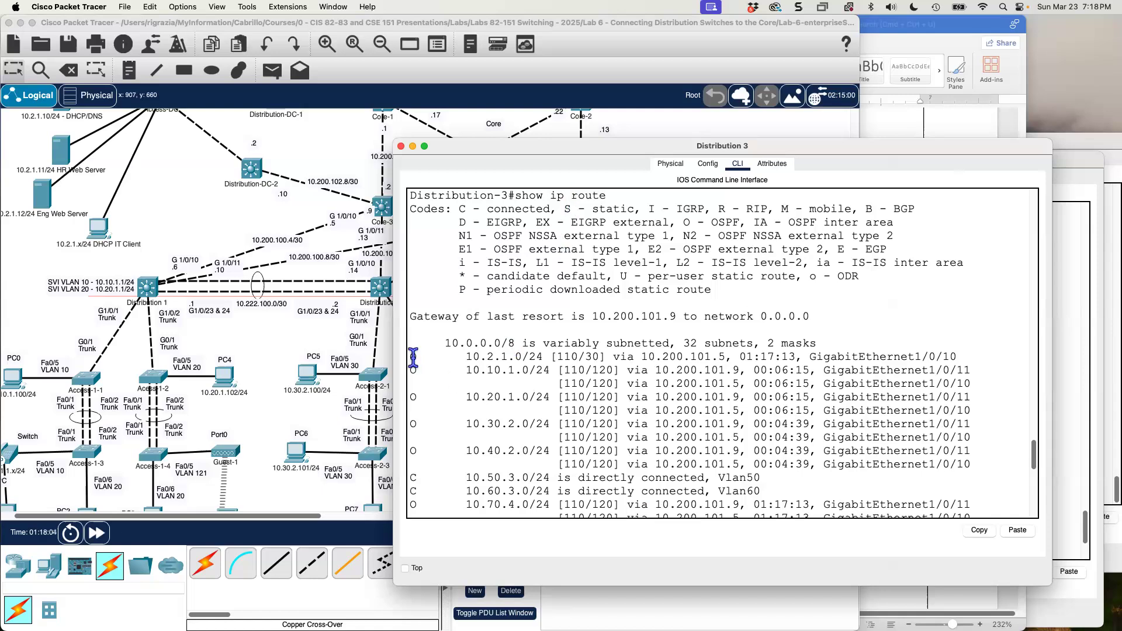
{"action": "mouse_move", "coordinate": [412, 357]}
{"action": "left_mouse_down"}
{"action": "mouse_move", "coordinate": [558, 368]}
{"action": "mouse_move", "coordinate": [421, 374]}
{"action": "left_mouse_up"}
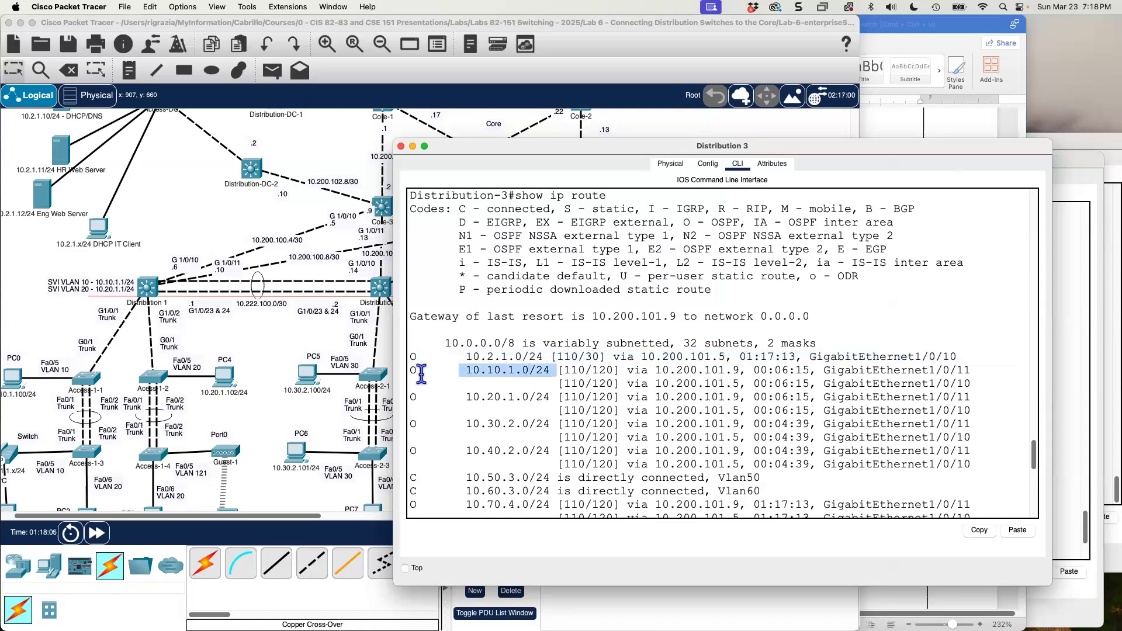
{"action": "left_click_drag", "start_coordinate": [556, 397], "coordinate": [494, 450]}
Examine the topology from the Distribution switches through the Core to the Edge router and ISP.
{"action": "left_click", "coordinate": [245, 226]}
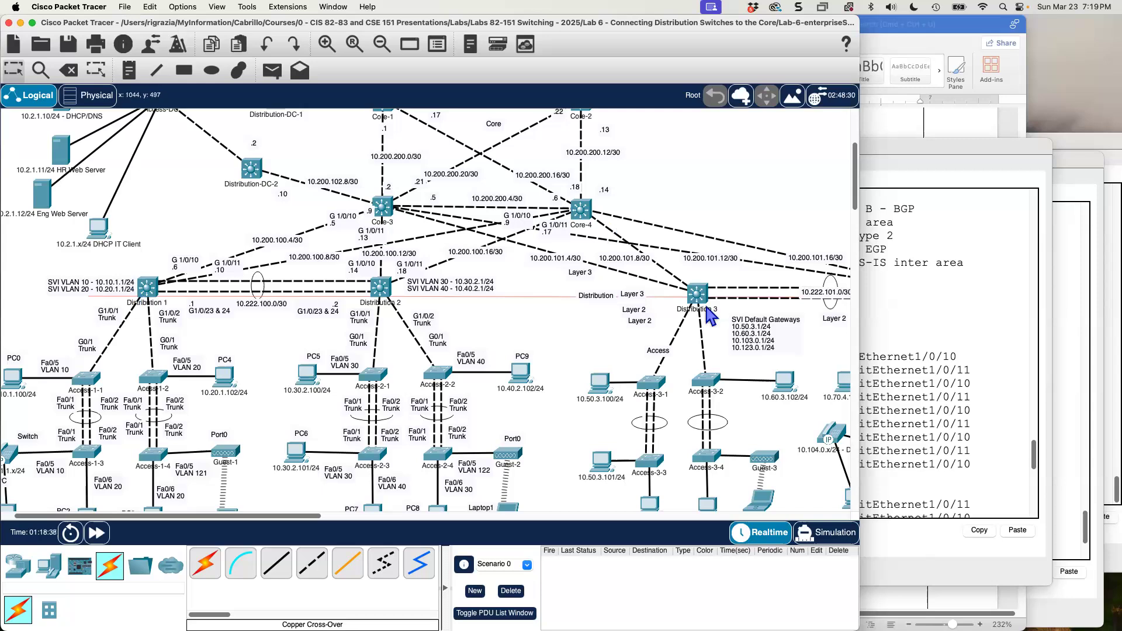
{"action": "scroll", "coordinate": [532, 350], "scroll_direction": "up", "scroll_amount": 4}
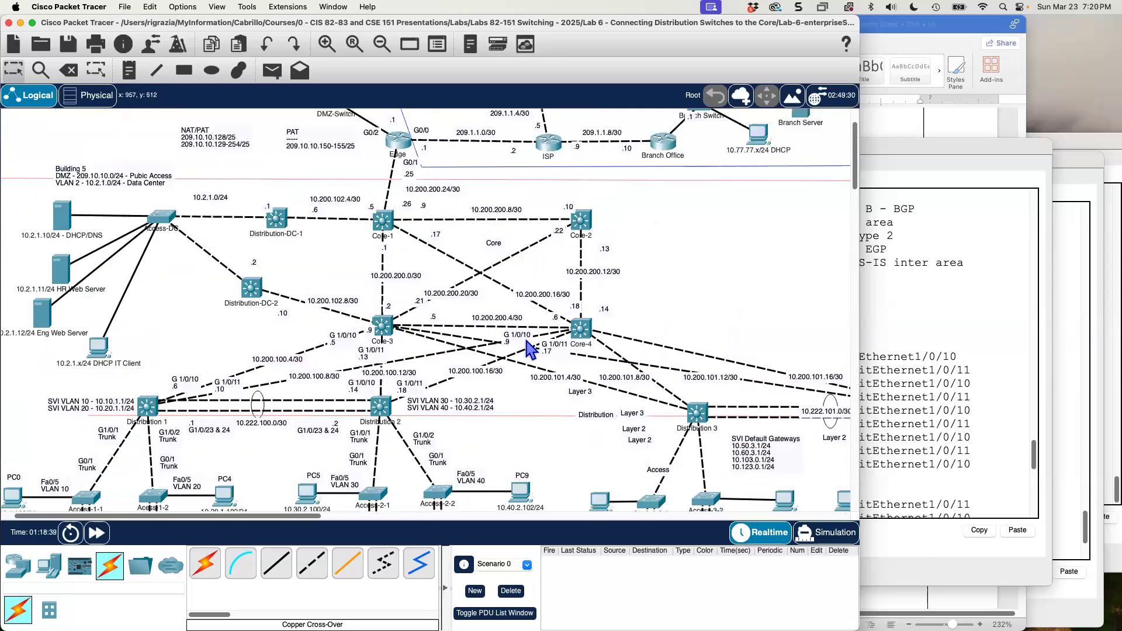
{"action": "scroll", "coordinate": [527, 342], "scroll_direction": "up", "scroll_amount": 2}
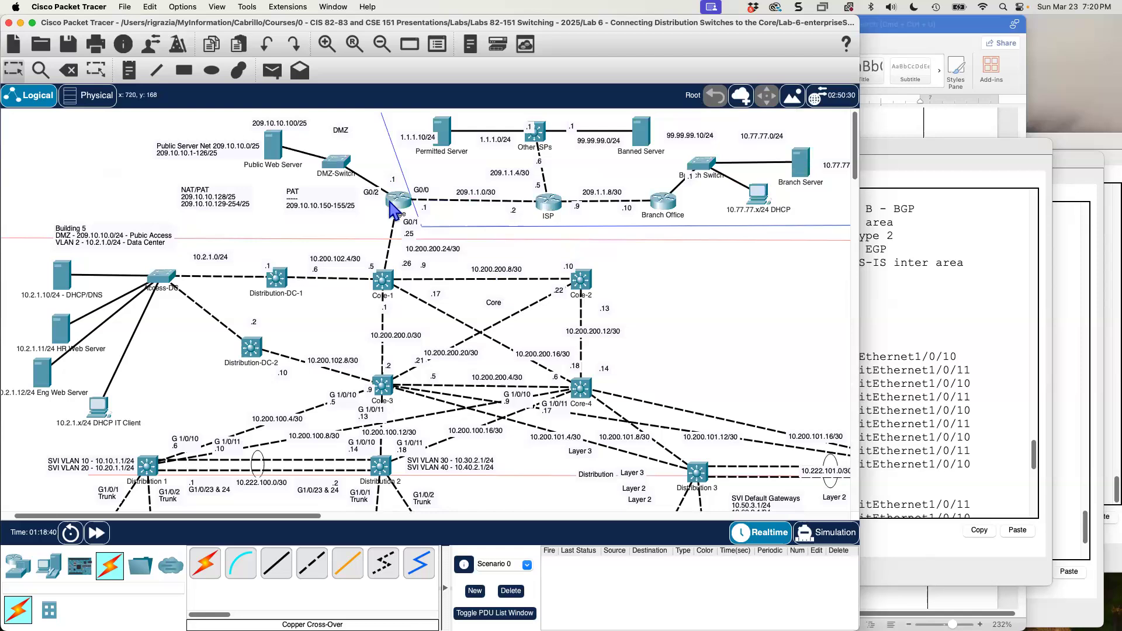
{"action": "scroll", "coordinate": [391, 281], "scroll_direction": "down", "scroll_amount": 6}
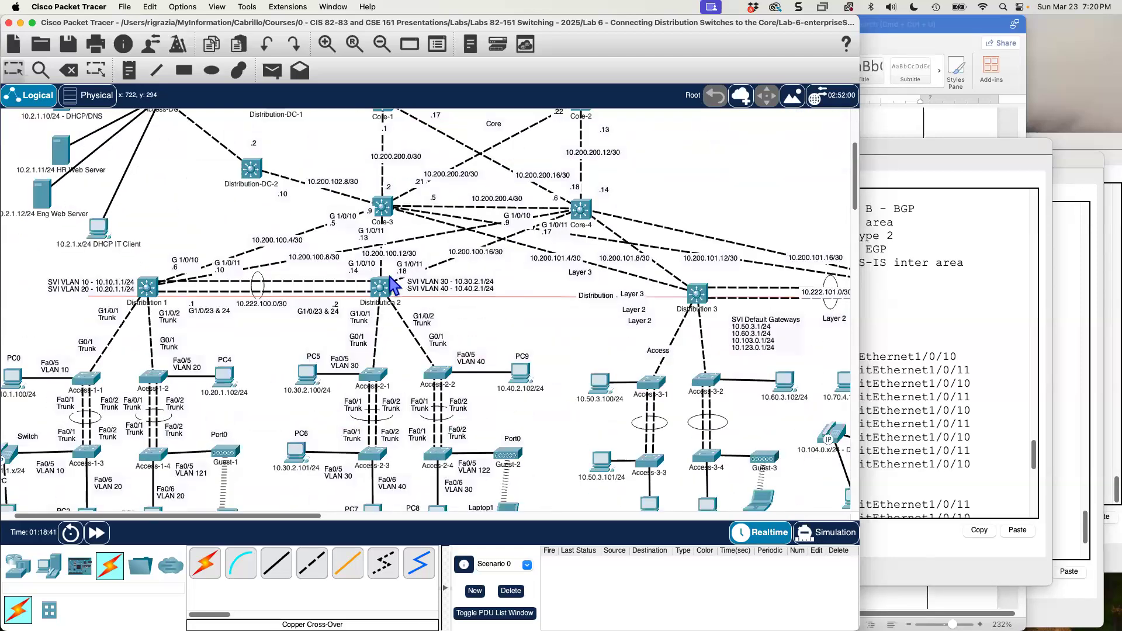
{"action": "scroll", "coordinate": [392, 286], "scroll_direction": "up", "scroll_amount": 2}
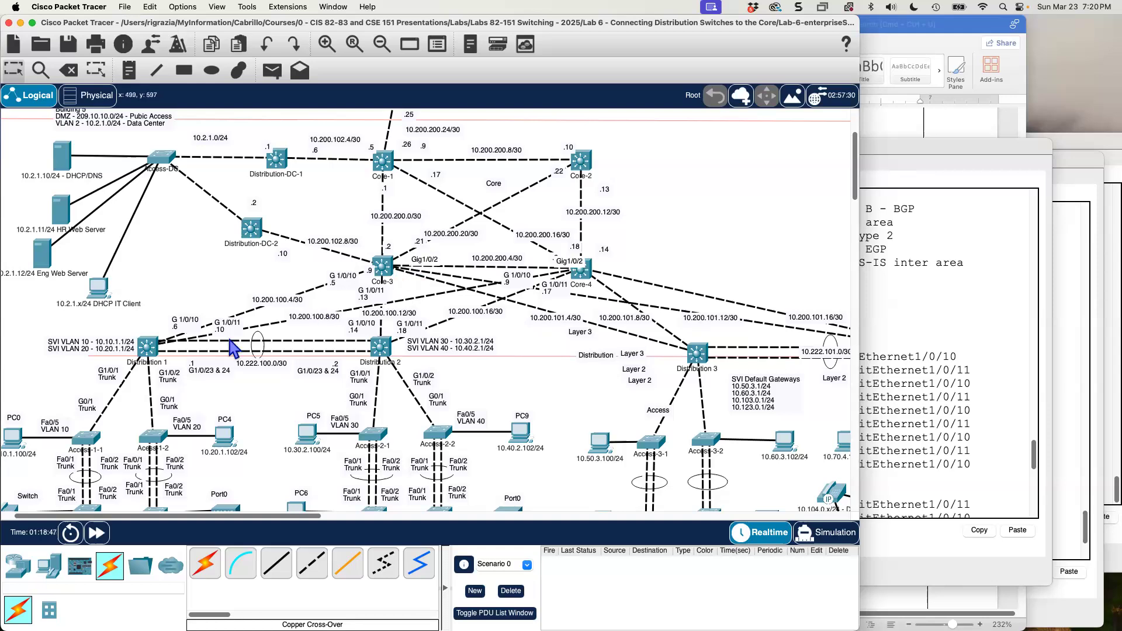
Save Distribution 1's running configuration with copy run start, accepting the default destination filename startup-config.
{"action": "left_click", "coordinate": [172, 355]}
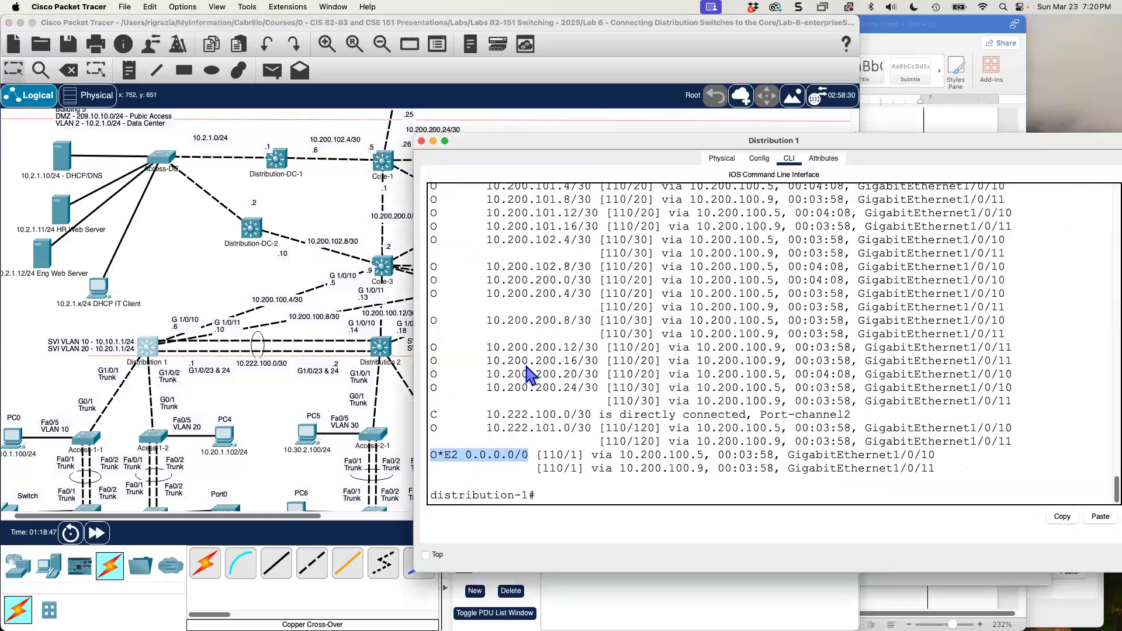
{"action": "left_click", "coordinate": [594, 496]}
{"action": "type", "text": "copy run star"}
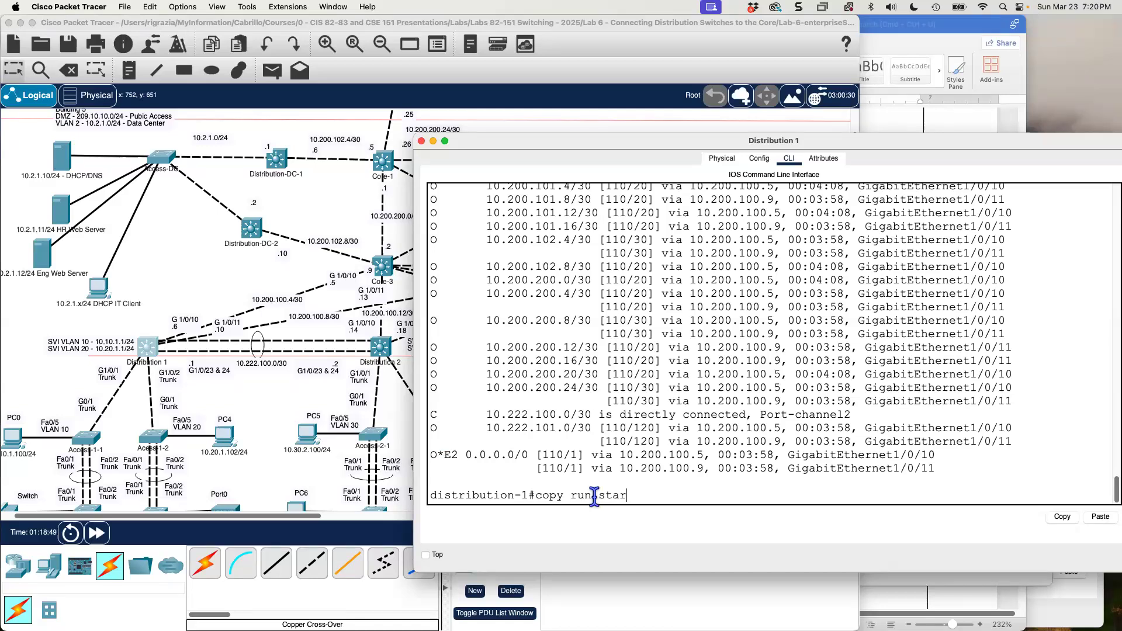
{"action": "type", "text": "t"}
{"action": "key", "text": "Return"}
{"action": "key", "text": "Return"}
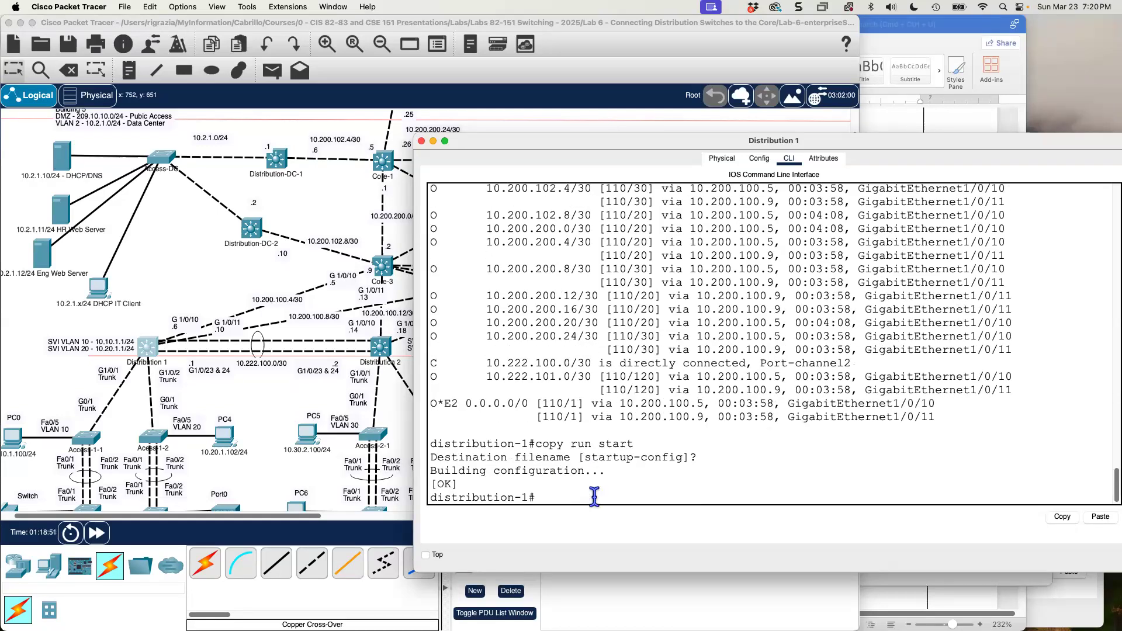
Save Distribution 2's running configuration with copy run start, accepting the default filename startup-config, and return to the topology.
{"action": "left_click", "coordinate": [387, 347]}
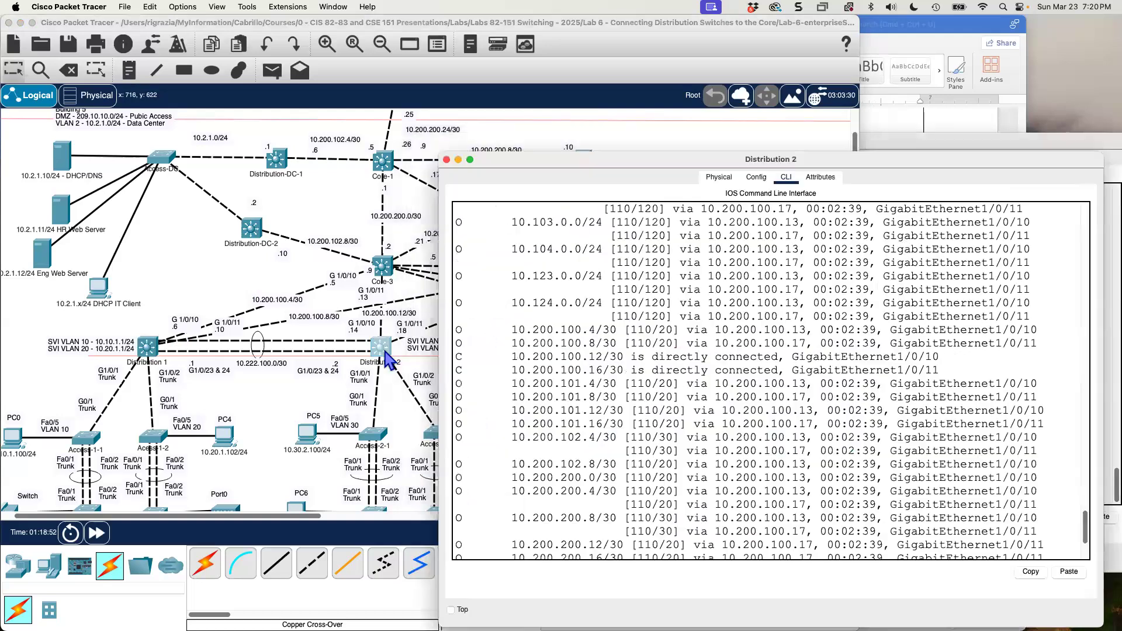
{"action": "key", "text": "Return"}
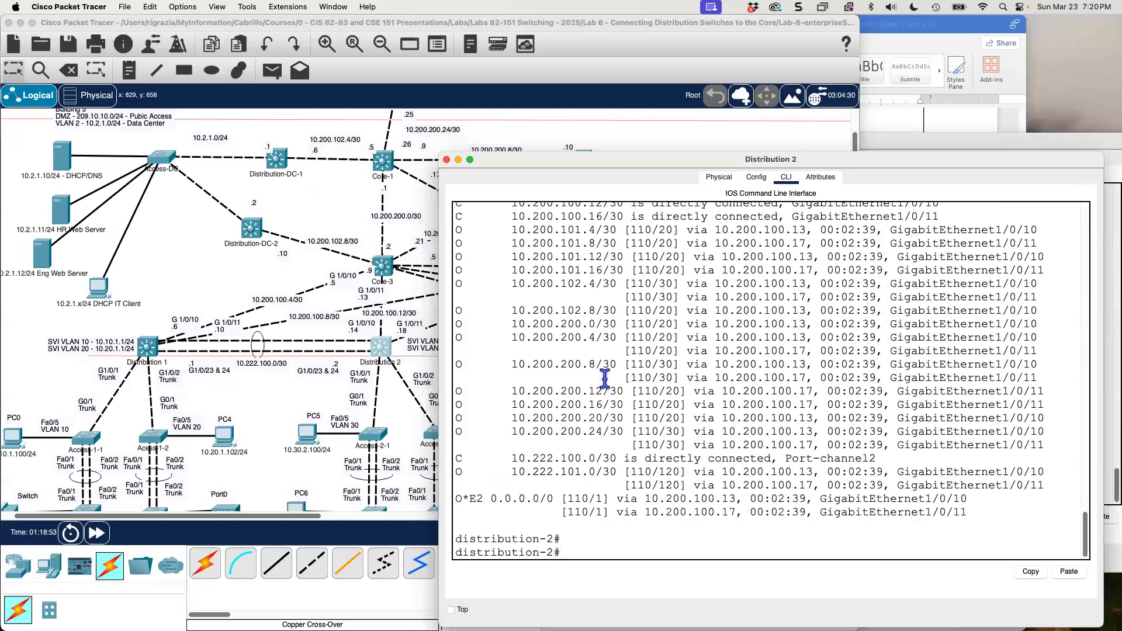
{"action": "type", "text": "copy run star"}
{"action": "type", "text": "t"}
{"action": "key", "text": "Return"}
{"action": "key", "text": "Return"}
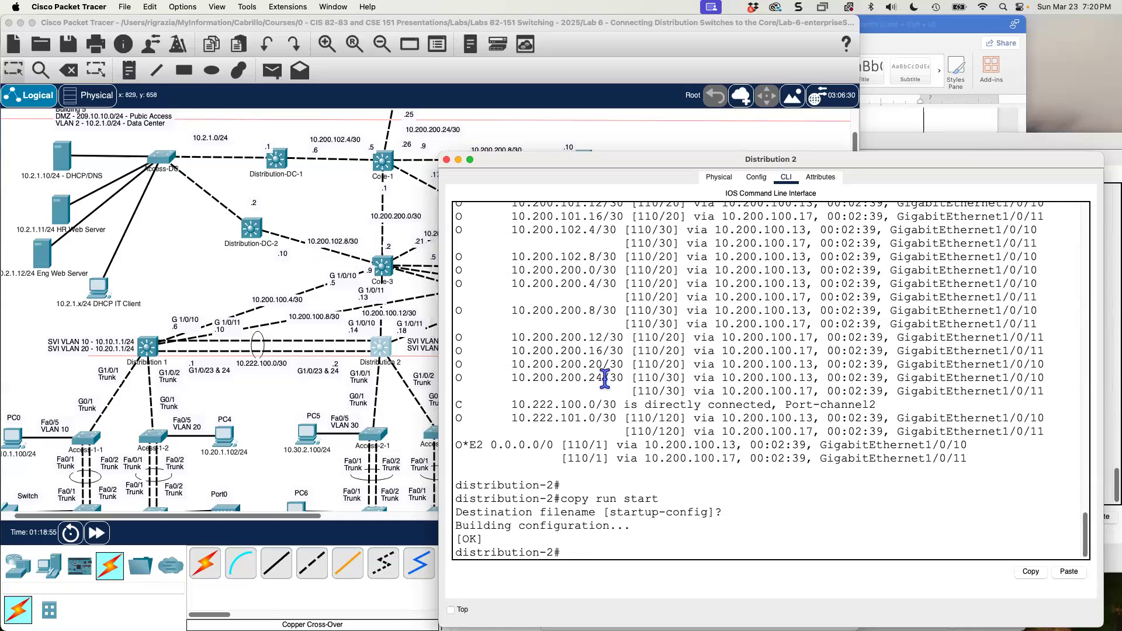
{"action": "left_click", "coordinate": [204, 251]}
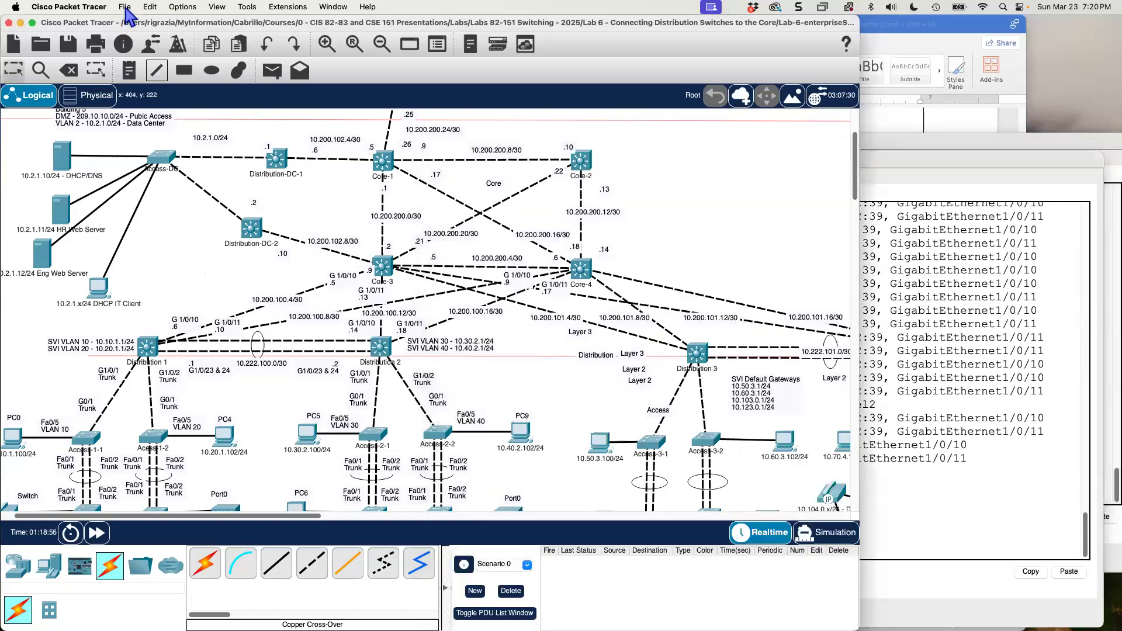